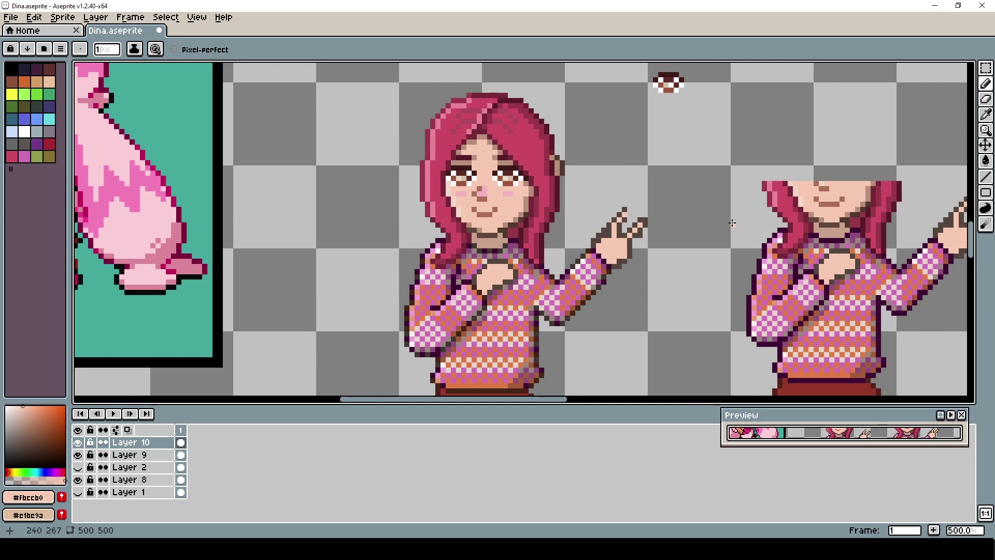
- Paste a copy of the Poké Ball onto Layer 10 in the empty area near the loose eyes and add a short black pixel mark beside it
scroll(733, 223, "down", 1)
key("space")
left_click_drag(667, 202, 520, 225)
key("m")
mouse_move(846, 155)
left_mouse_down()
mouse_move(928, 220)
mouse_move(427, 334)
mouse_move(407, 317)
mouse_move(615, 181)
mouse_move(420, 329)
mouse_move(670, 170)
mouse_move(763, 167)
left_mouse_up()
left_click(133, 468)
left_click(133, 480)
left_click(134, 442)
key("ctrl+v")
left_click(606, 178)
left_click(12, 69)
scroll(418, 253, "up", 1)
key("b")
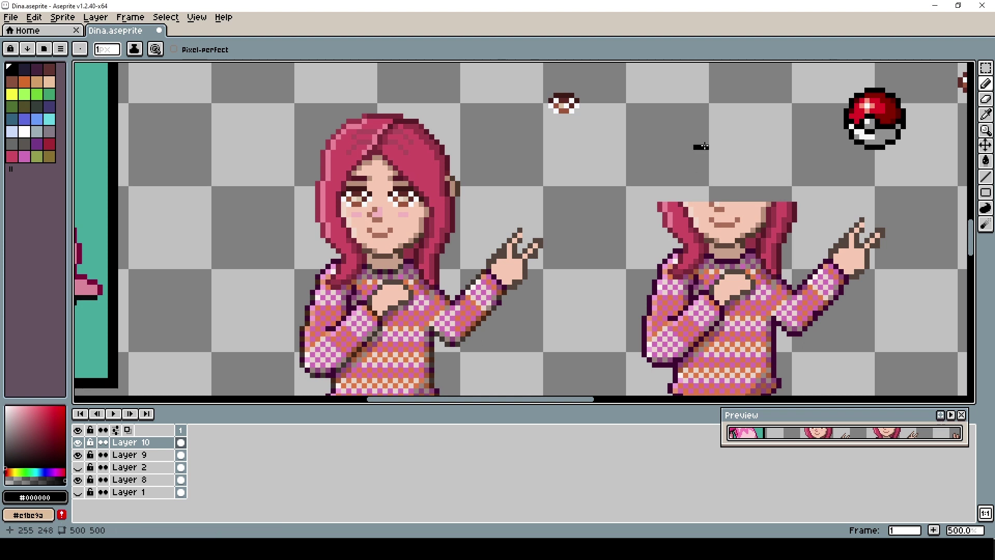
- Shrink the pasted Poké Ball copy so that it is smaller than the original ball
left_click(985, 68)
left_click_drag(830, 74, 727, 196)
key("ctrl+d")
scroll(689, 211, "down", 1)
scroll(686, 210, "up", 3)
- Repaint the lower half of the small Poké Ball in white #F7F7F7 and clean up the black around its button
key("b")
left_click(663, 202, "alt")
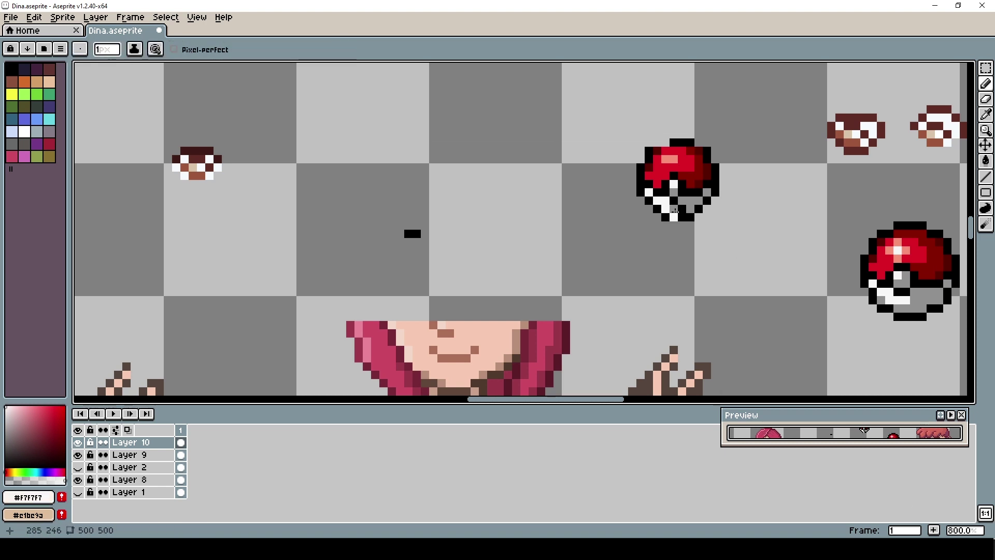
scroll(691, 176, "down", 2)
scroll(677, 205, "up", 4)
left_click(676, 205, "alt")
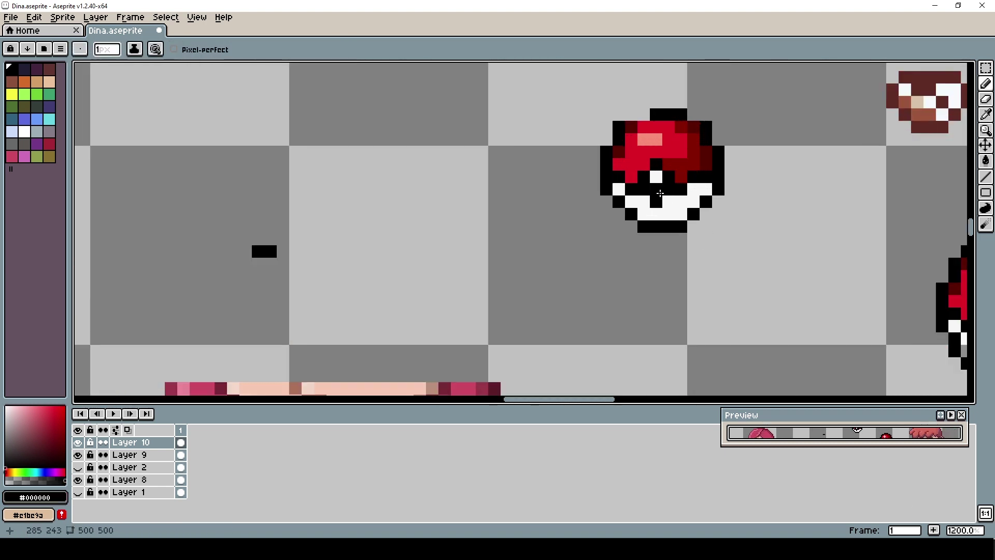
scroll(637, 226, "down", 3)
scroll(646, 205, "up", 3)
scroll(704, 230, "down", 3)
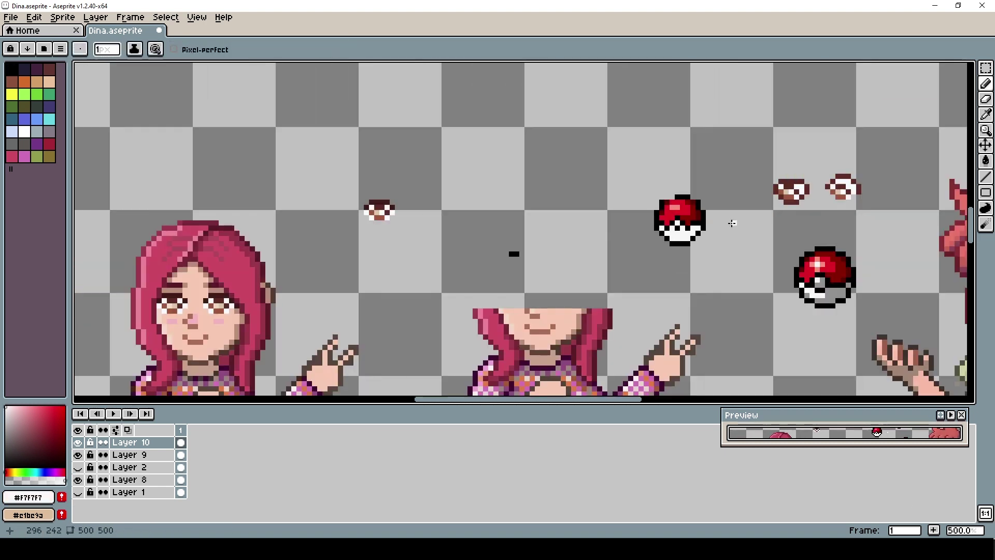
- Redraw the small ball's black centre band and white button, and raise its lower outline in black
scroll(681, 230, "up", 3)
left_click(651, 222)
left_click(701, 222)
left_click(689, 213, "alt")
left_click(701, 210)
left_click_drag(688, 220, 638, 277)
left_click_drag(613, 304, 650, 305)
left_click(676, 279)
key("e")
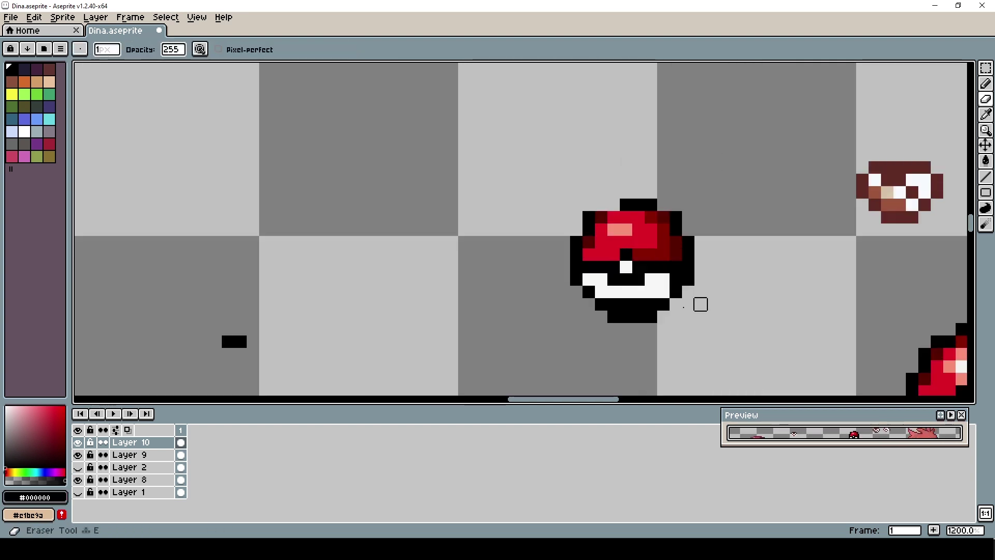
- Round the lower corners of the small ball's black outline and erase the surplus pixels beneath it
left_click(673, 277, "alt")
key("b")
left_click(687, 281, "alt")
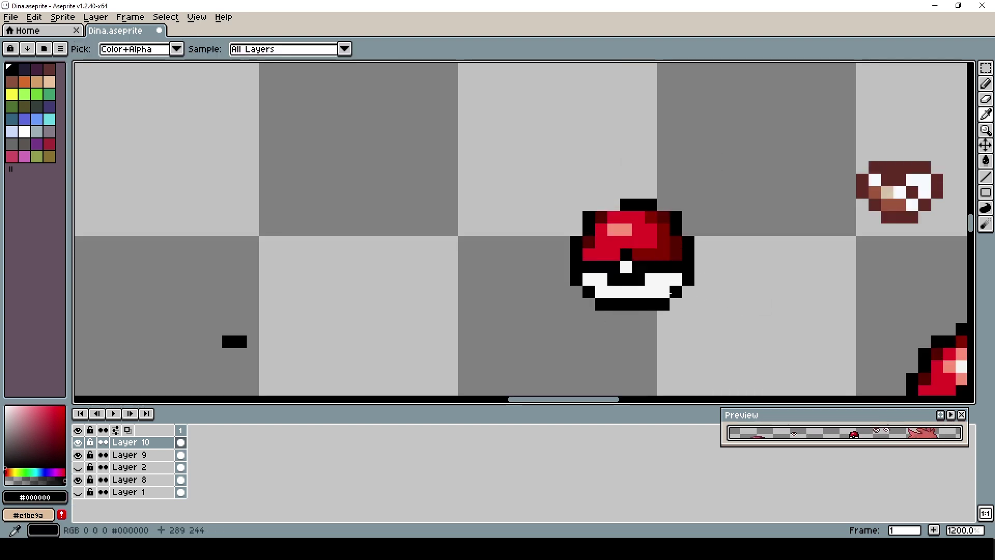
left_click_drag(675, 280, 663, 292)
key("e")
left_click_drag(663, 304, 676, 292)
scroll(713, 254, "down", 4)
scroll(674, 283, "up", 5)
- Narrow the small Poké Ball by redrawing its right outline in black and erasing the pixels outside it
key("b")
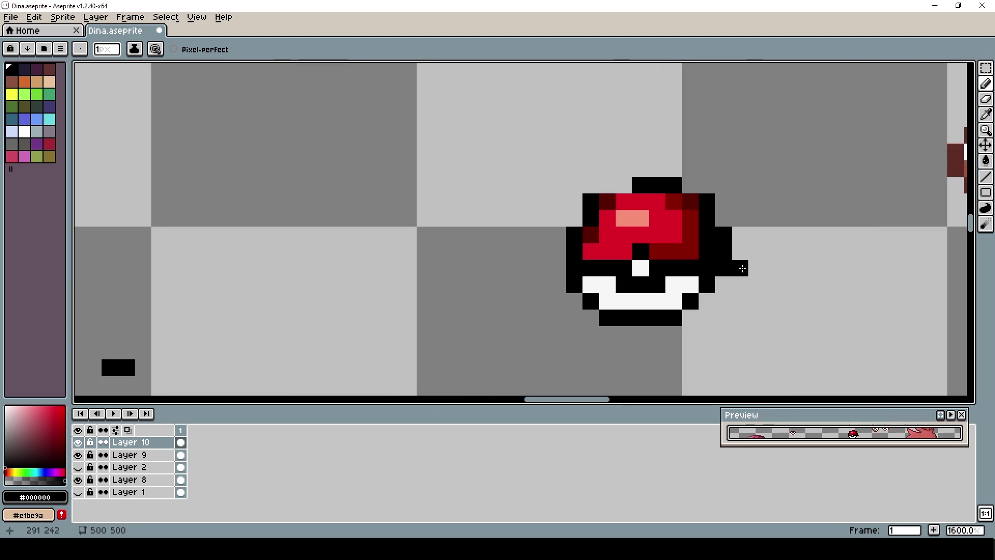
key("e")
left_click_drag(724, 268, 723, 235)
key("b")
scroll(691, 203, "down", 5)
scroll(637, 215, "up", 3)
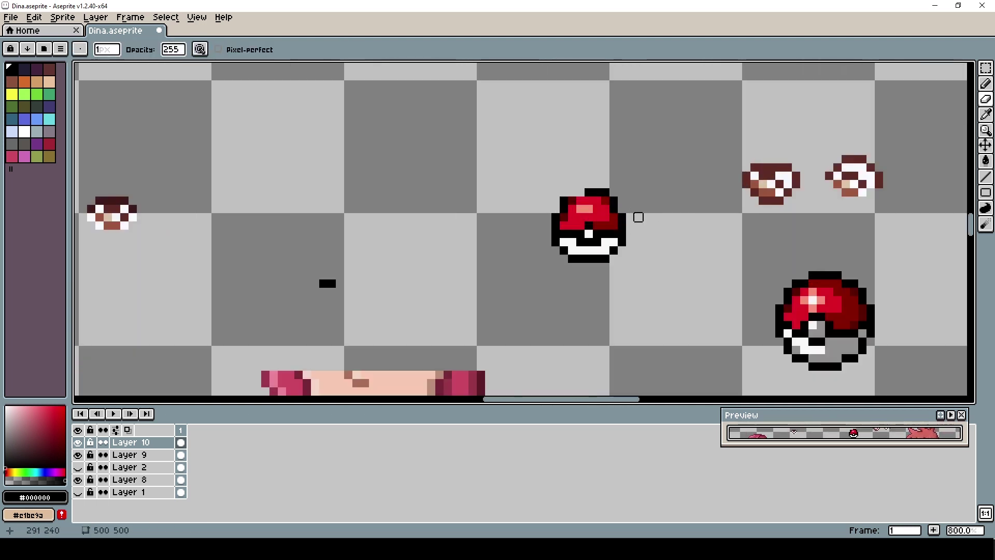
- Lower the small Poké Ball's top outline by one row and erase the leftover pixels above it
scroll(691, 209, "down", 4)
scroll(691, 209, "up", 3)
key("e")
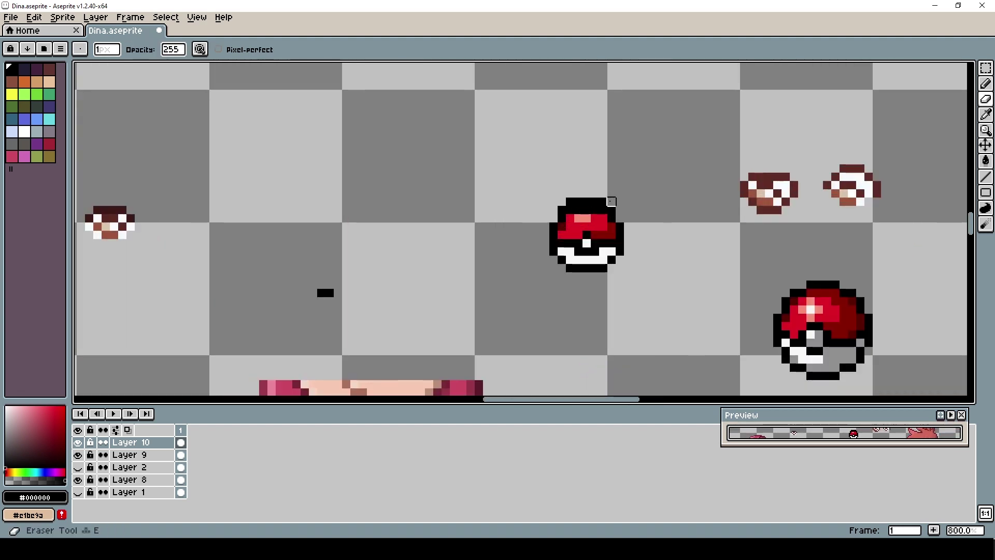
scroll(674, 251, "down", 4)
scroll(673, 254, "up", 6)
key("b")
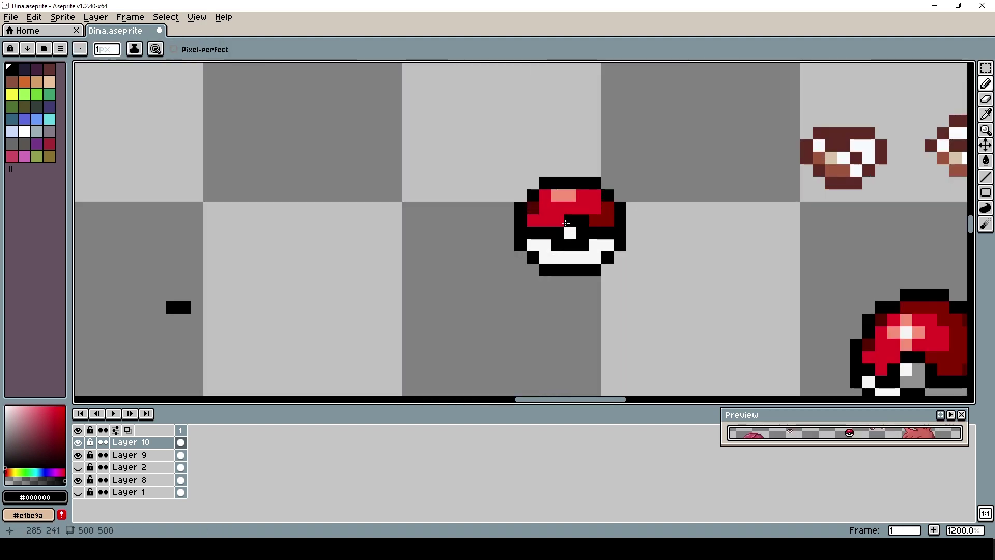
- Shade the small ball's lower half with grey and white #F7F7F7 sampled from the original Poké Ball
scroll(711, 256, "down", 5)
scroll(711, 256, "up", 3)
scroll(857, 311, "down", 1)
left_click(863, 347, "alt")
scroll(743, 274, "up", 2)
left_click_drag(639, 272, 614, 272)
scroll(714, 288, "down", 1)
left_click(860, 368, "alt")
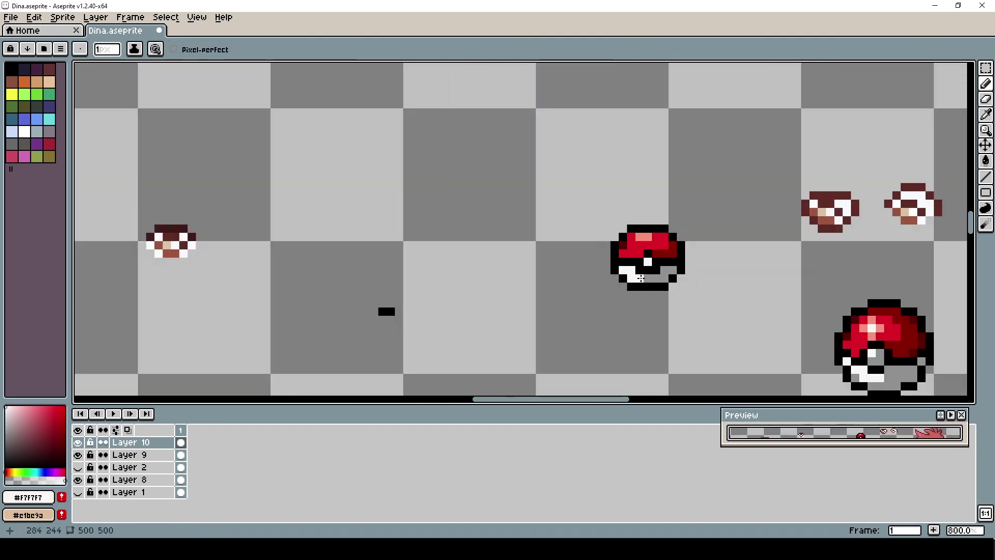
left_click(672, 251, "alt")
scroll(764, 238, "down", 2)
scroll(764, 238, "down", 1)
- Place a copy of the small Poké Ball beside the girl's head on Layer 10 and sample her hand colours #fbccb0 and #56473d
key("m")
left_click_drag(730, 156, 719, 186)
scroll(438, 303, "down", 1)
scroll(404, 313, "up", 6)
left_click(367, 329, "alt")
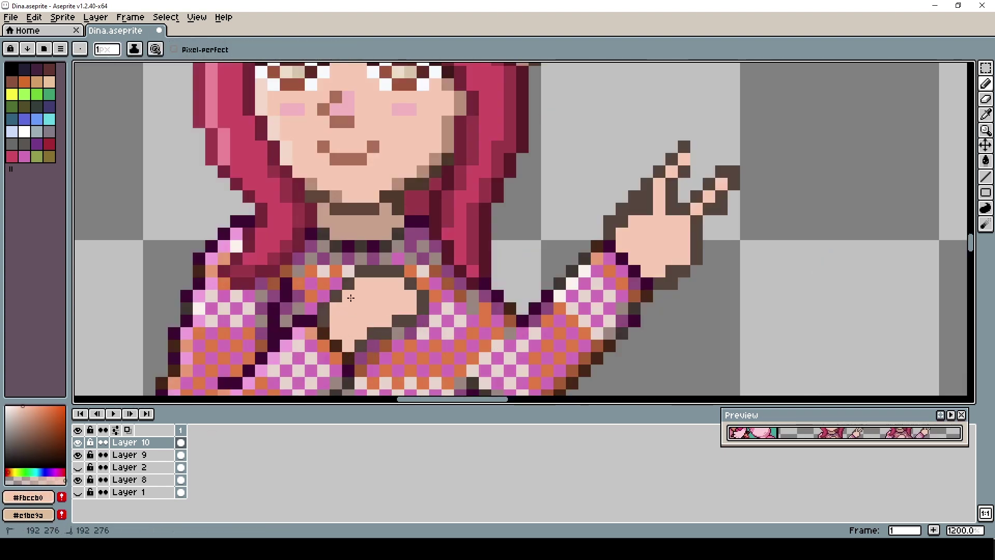
scroll(660, 257, "down", 5)
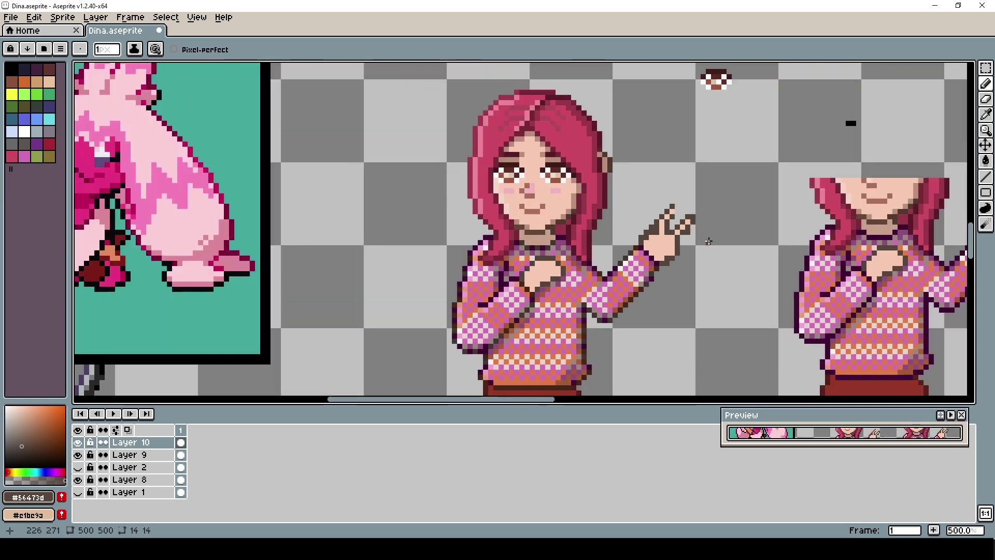
left_click(939, 117, "ctrl")
key("m")
left_click_drag(943, 119, 746, 182)
left_click(131, 442)
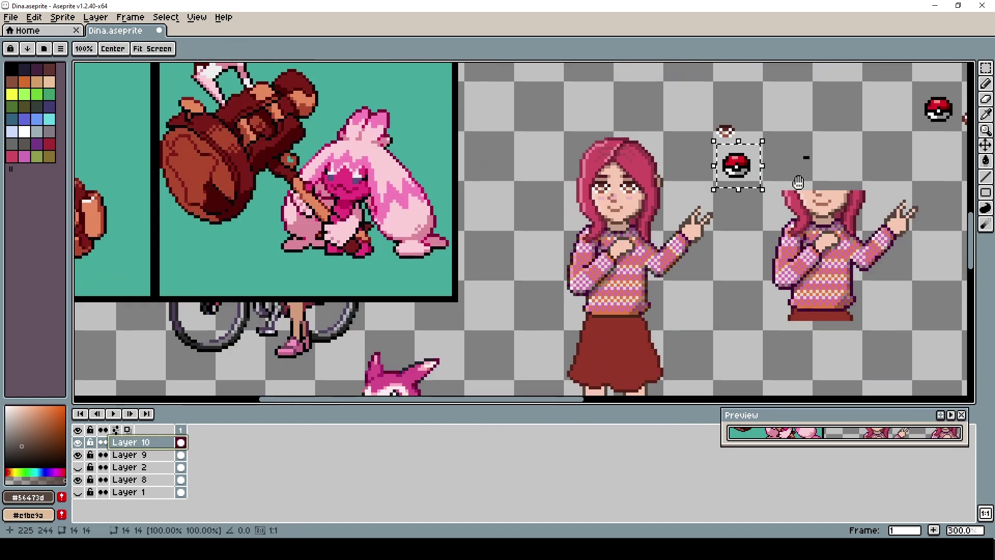
- Place a copy of the large Poké Ball beside the girl's sweater and flip it horizontally
left_click_drag(809, 182, 642, 226)
mouse_move(858, 196)
left_mouse_down()
mouse_move(797, 245)
mouse_move(565, 335)
left_mouse_up()
left_click(830, 228, "ctrl")
left_click(35, 18)
left_click(121, 181)
- Add two new layers above Layer 10
left_click(131, 442)
left_click(96, 17)
mouse_move(151, 84)
left_click(251, 82)
left_click(95, 18)
mouse_move(119, 81)
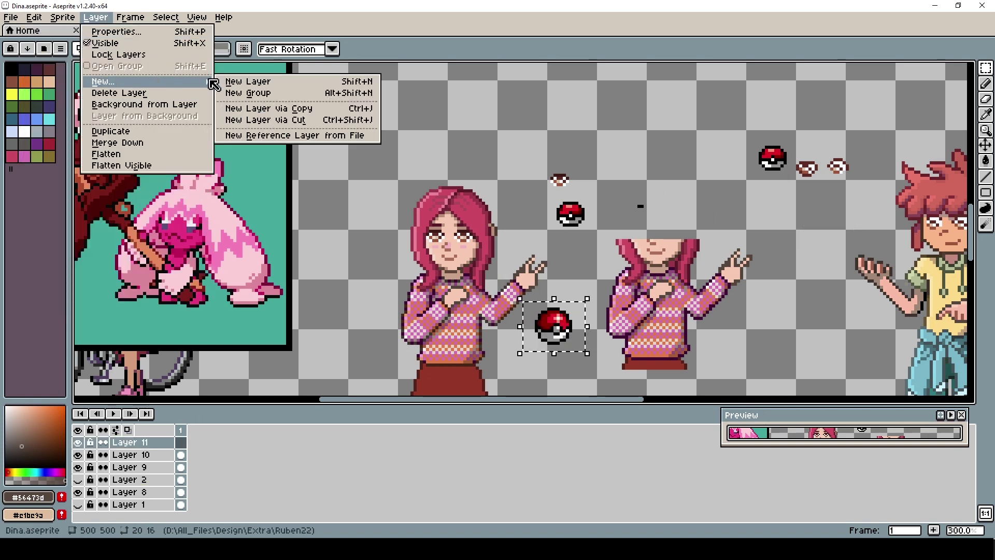
left_click(249, 80)
- Repaint the girl's chest hand on Layer 12 using outline colour #56473d and skin colour #fbccb0
scroll(456, 285, "up", 7)
key("i")
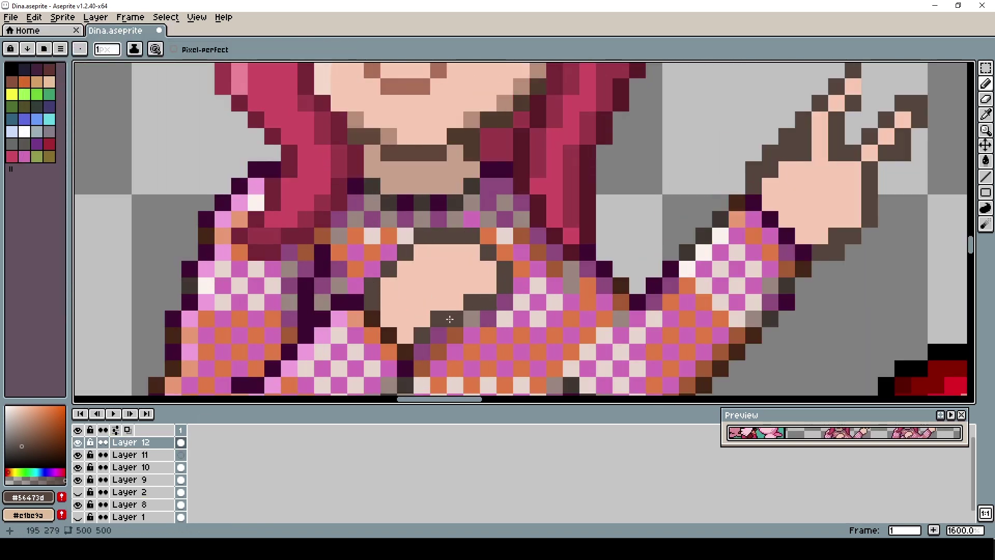
left_click(409, 316)
scroll(473, 284, "down", 4)
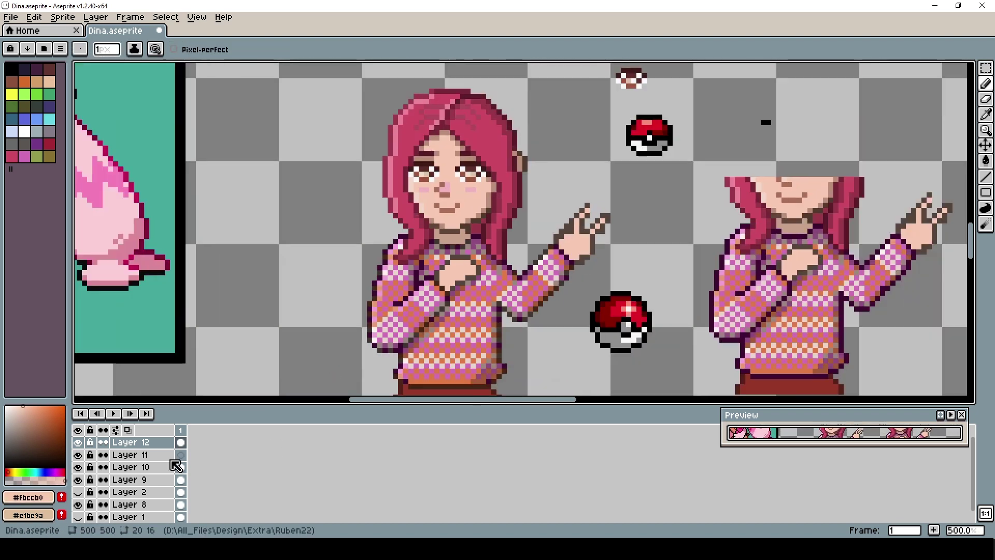
- Place a copy of the flipped Poké Ball on Layer 11, tucked beneath the girl's hand on her chest
left_click(129, 504)
key("m")
left_click_drag(617, 343, 473, 315)
scroll(473, 316, "down", 4)
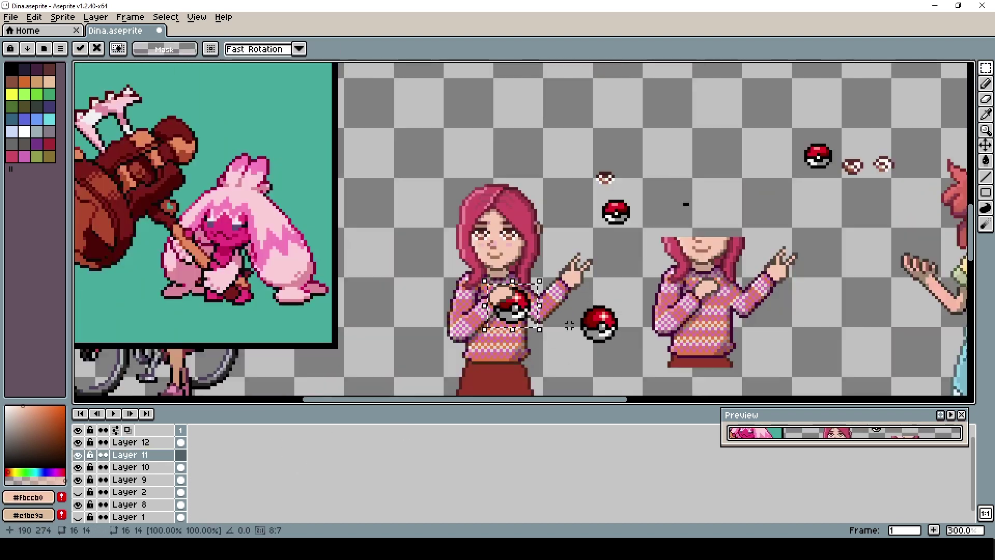
scroll(547, 322, "up", 2)
scroll(549, 305, "up", 2)
left_click_drag(534, 330, 517, 296)
scroll(572, 329, "down", 3)
scroll(567, 334, "up", 2)
left_click(635, 304)
- Repaint the lower half of the held Poké Ball in white #F7F7F7 with grey #909090 shading
scroll(492, 281, "up", 3)
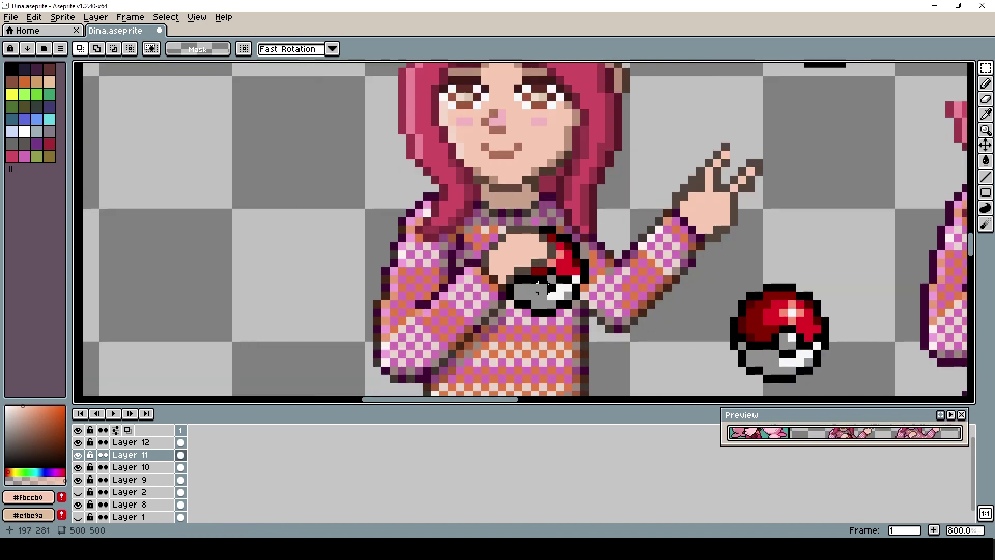
left_click(565, 295, "alt")
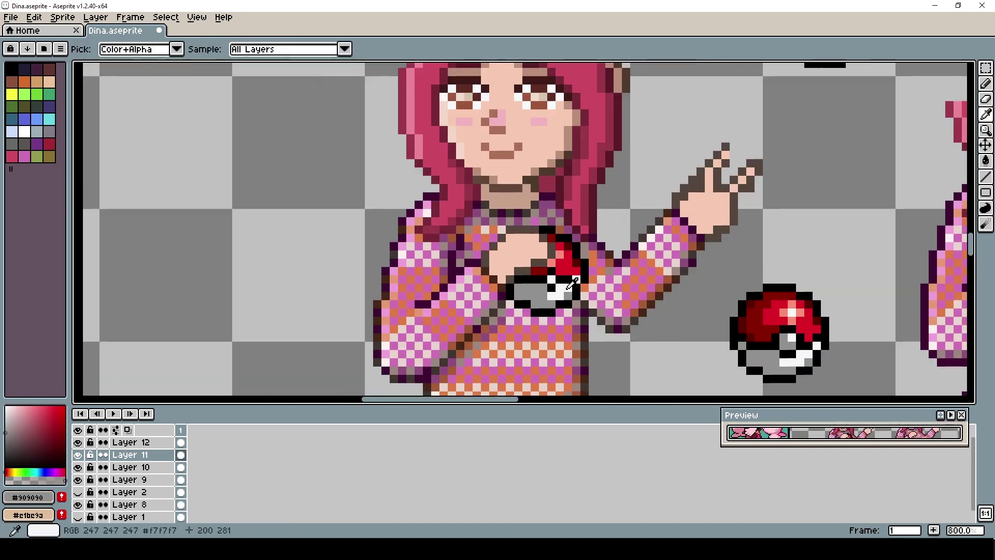
scroll(572, 282, "down", 2)
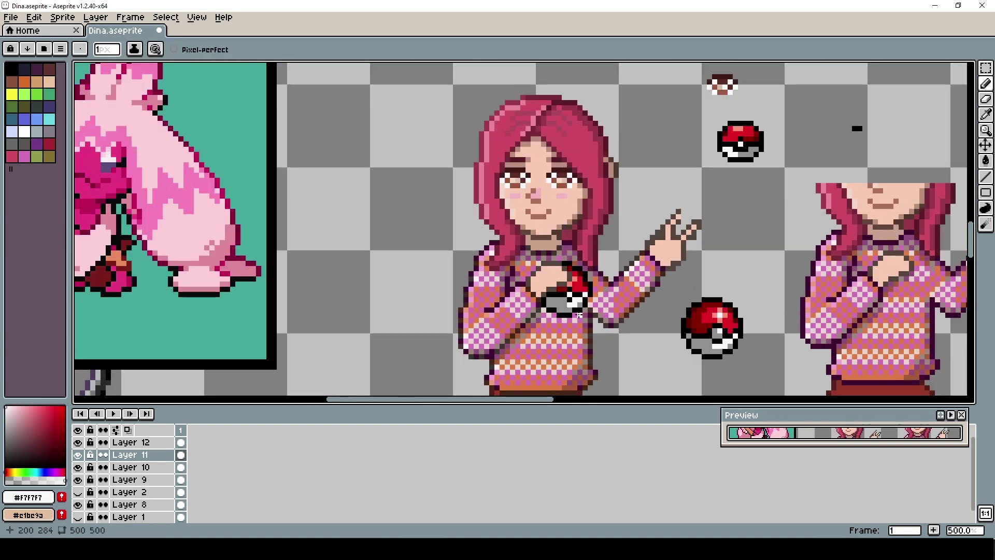
scroll(579, 315, "up", 4)
scroll(619, 313, "down", 4)
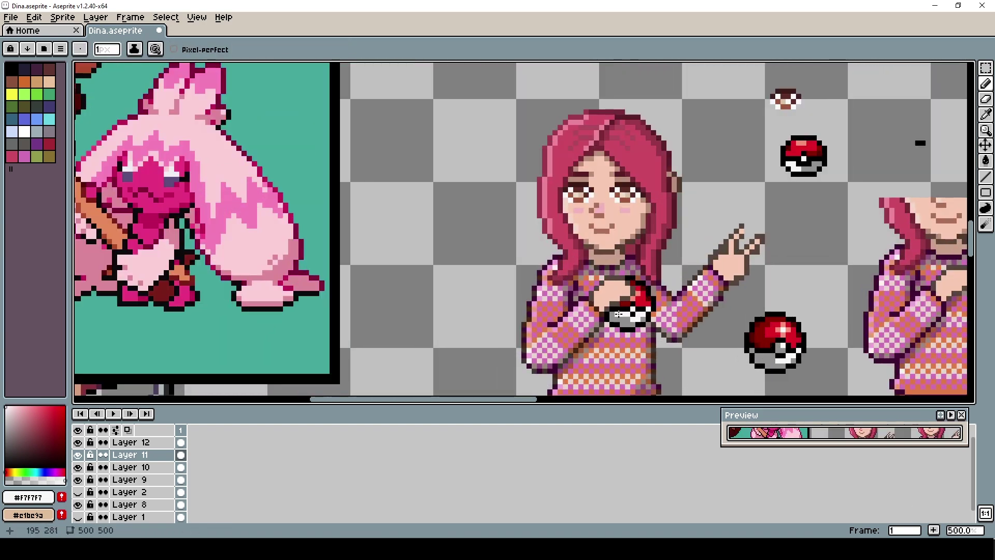
scroll(643, 316, "up", 1)
left_click(641, 311, "alt")
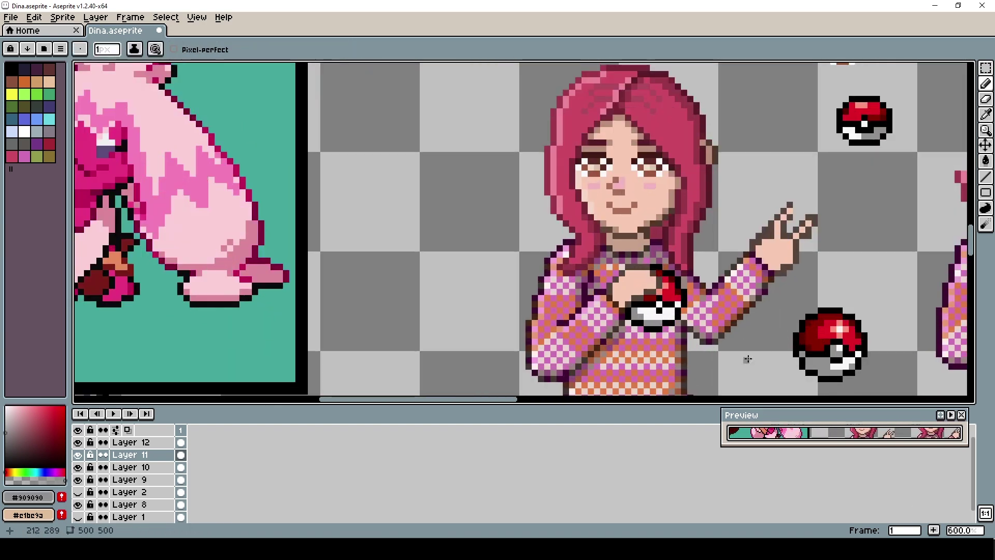
scroll(748, 359, "down", 3)
- Shade the upper half of the held Poké Ball with dark red #610000 and bright red #F12222
scroll(654, 282, "up", 4)
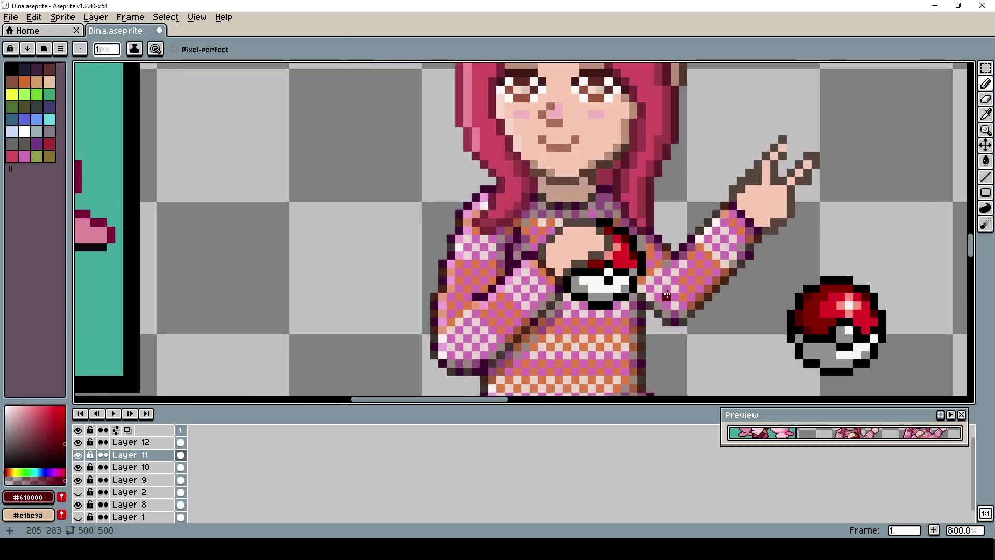
scroll(614, 243, "down", 6)
scroll(593, 276, "up", 3)
left_click(577, 252, "alt")
scroll(604, 298, "down", 1)
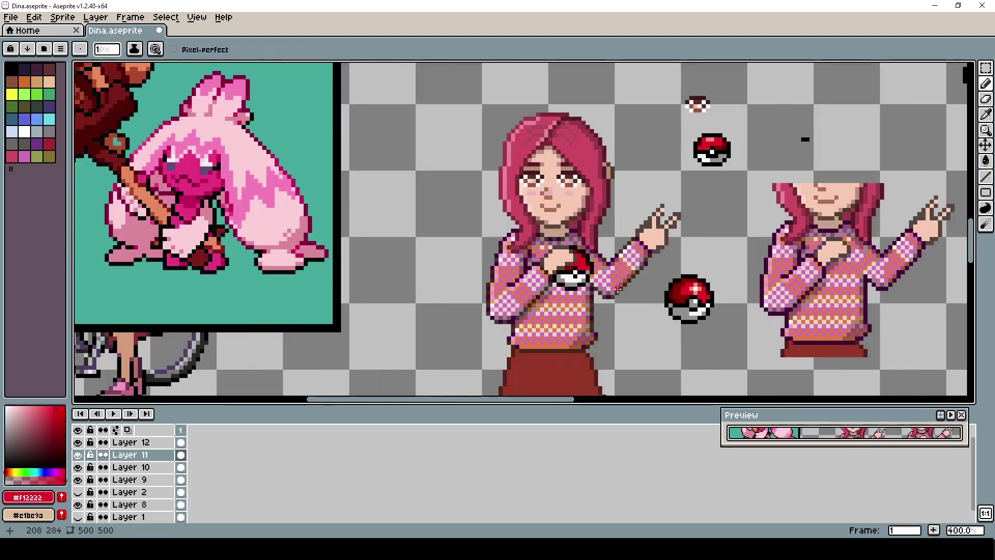
scroll(618, 289, "down", 1)
scroll(572, 242, "up", 4)
left_click(571, 242, "alt")
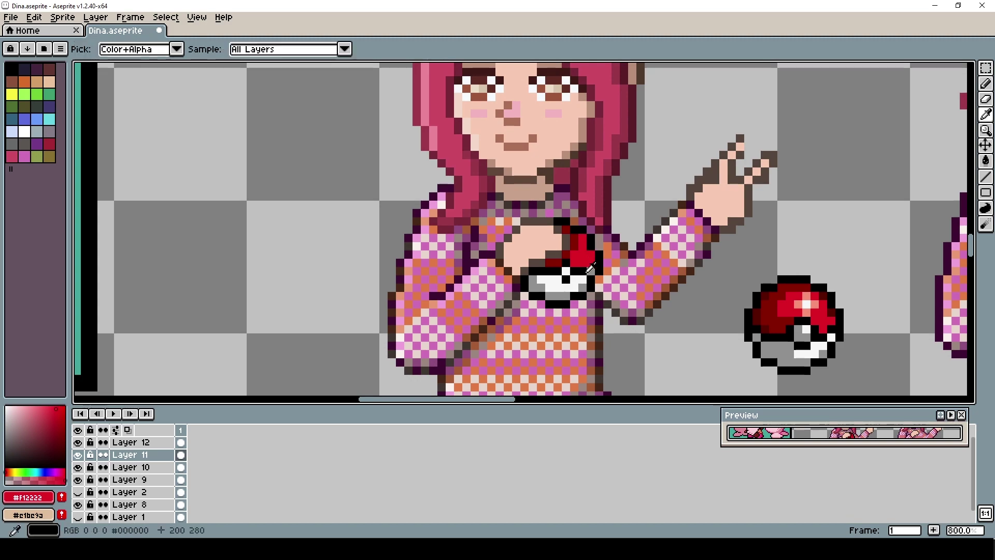
- Refine the black outline and centre band of the held Poké Ball on Layer 11
left_click(590, 268, "alt")
scroll(591, 267, "down", 3)
scroll(617, 284, "up", 3)
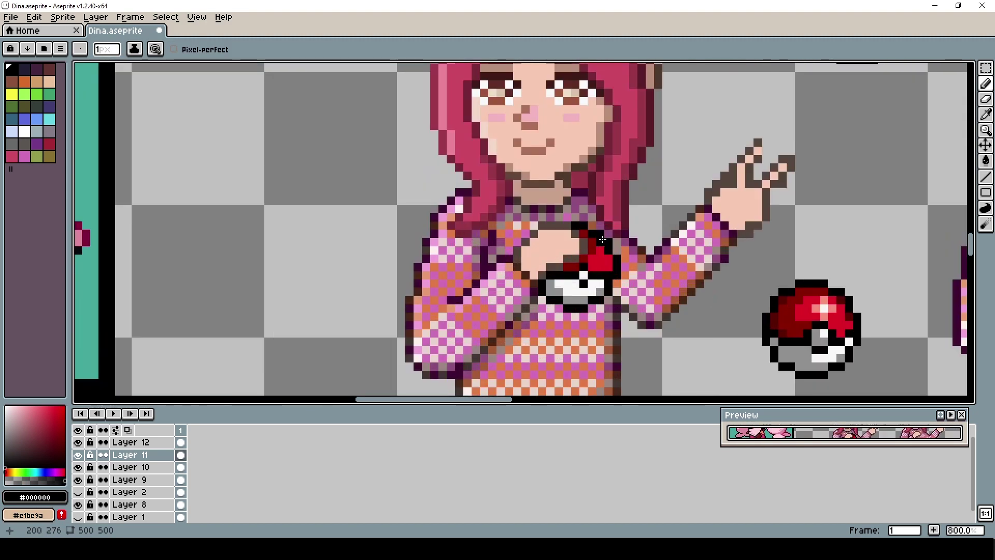
scroll(604, 244, "down", 3)
scroll(614, 263, "up", 4)
scroll(661, 272, "down", 3)
scroll(636, 277, "up", 2)
- Touch up the white area of the held Poké Ball with #F7F7F7
left_click(628, 288, "alt")
scroll(725, 307, "down", 3)
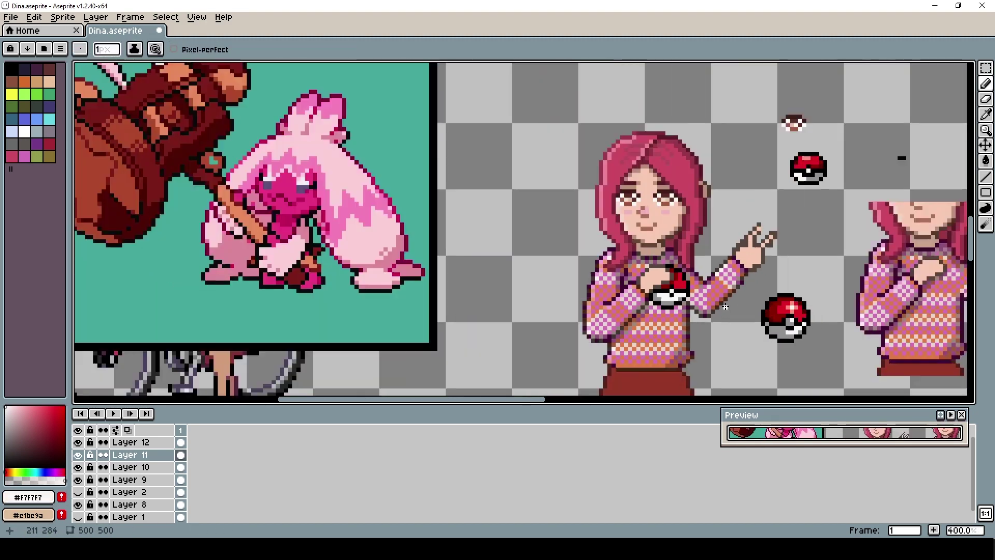
scroll(725, 307, "down", 2)
scroll(803, 153, "up", 1)
scroll(803, 153, "down", 1)
scroll(622, 207, "up", 2)
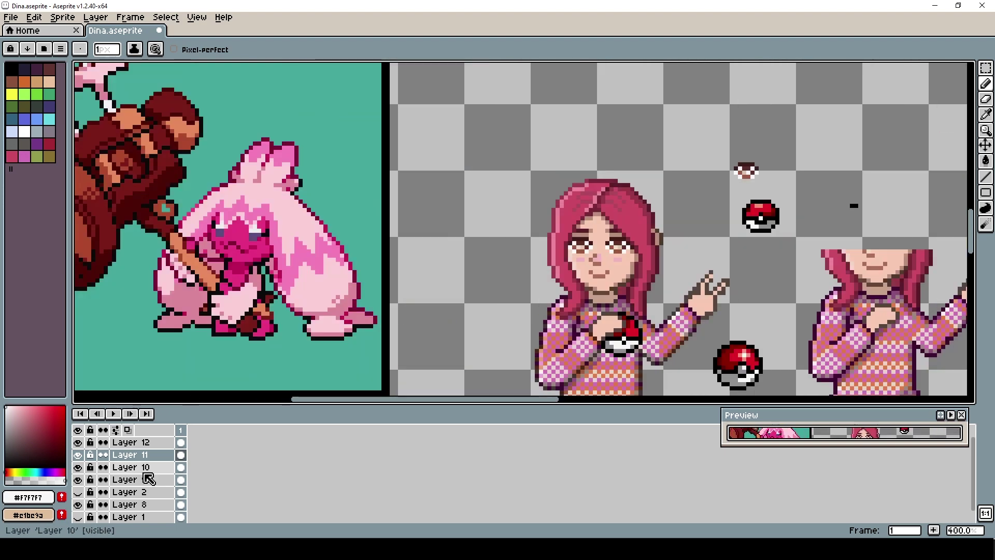
- Switch to Layer 10 and touch up the skin shading around the held Poké Ball with #ba9179
left_click(144, 472)
scroll(583, 271, "up", 2)
left_click(583, 273, "alt")
scroll(767, 242, "down", 4)
scroll(710, 236, "up", 3)
scroll(710, 237, "down", 3)
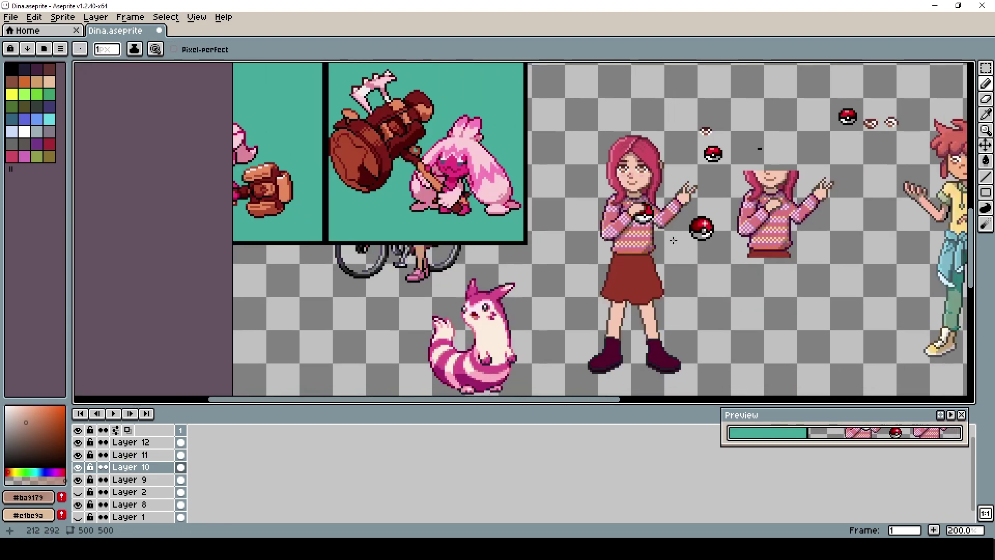
left_click_drag(673, 240, 654, 240)
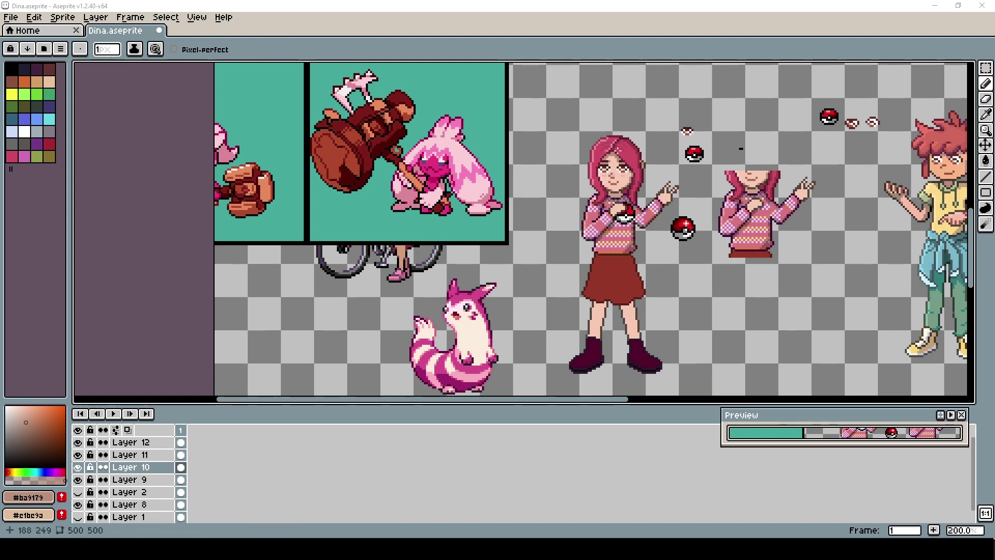
- Try dark red #610000 shading on the held Poké Ball and undo the change
scroll(634, 190, "up", 2)
scroll(674, 223, "down", 2)
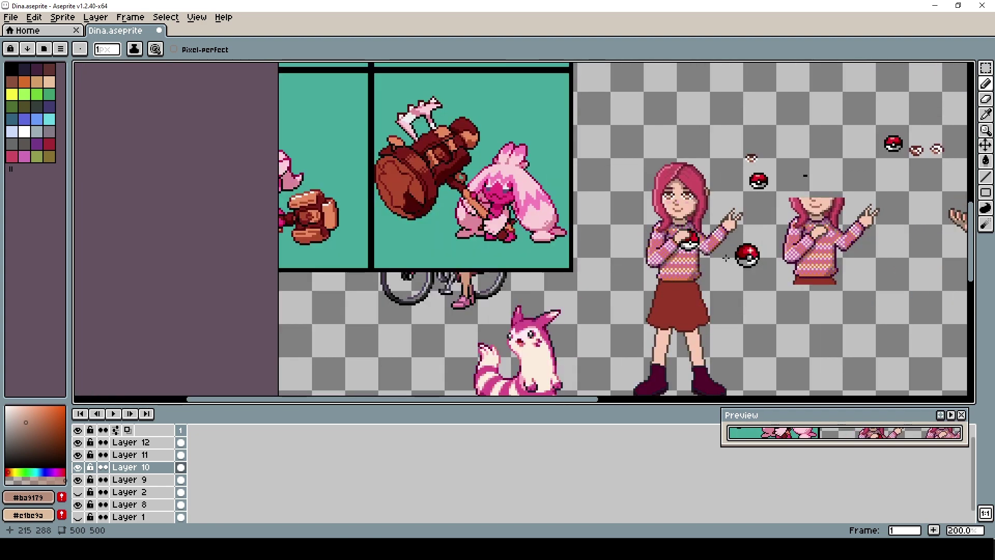
scroll(674, 255, "up", 1)
scroll(630, 208, "up", 1)
left_click(712, 210, "alt")
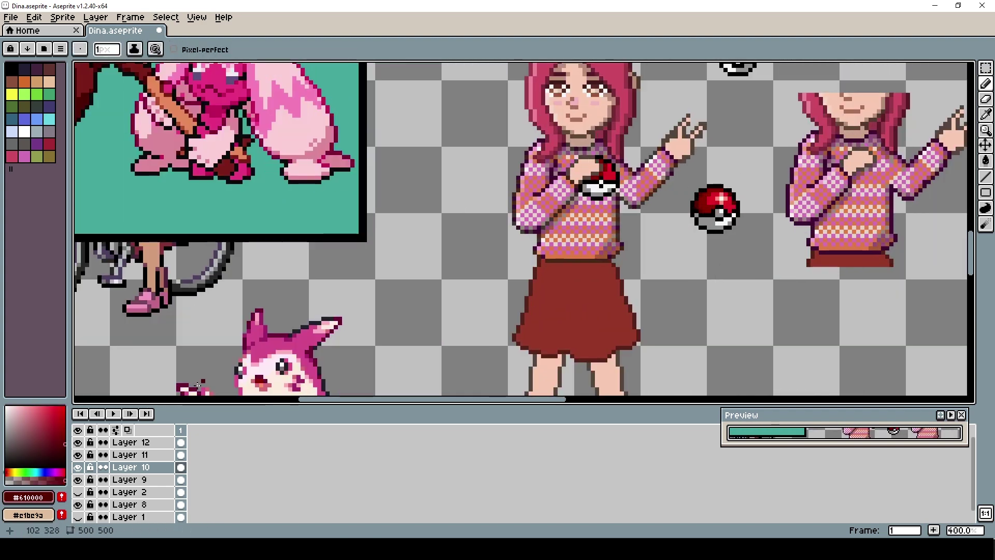
key("Up")
scroll(707, 247, "down", 1)
key("ctrl+z")
- Adjust the held Poké Ball's shading on Layer 11 with grey #909090 and red #F12222
scroll(656, 222, "up", 1)
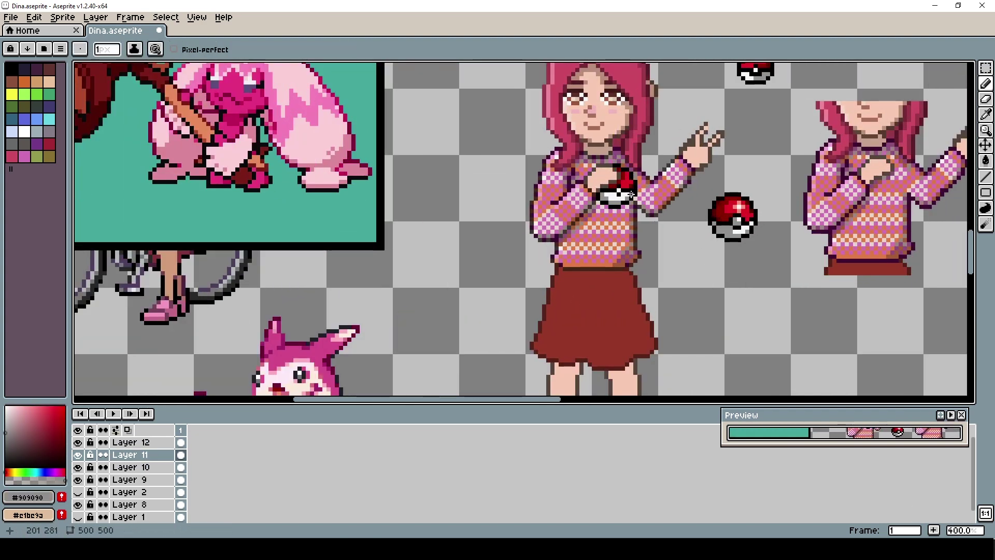
scroll(746, 249, "down", 1)
scroll(697, 228, "up", 1)
left_click(746, 215, "alt")
scroll(676, 222, "down", 1)
scroll(725, 226, "up", 1)
left_click_drag(727, 224, 668, 301)
key("v")
scroll(661, 293, "down", 2)
key("ctrl+z")
- Delete the spare small Poké Balls, loose hand pieces and torso copy beside the pink-haired girl from Layers 10 and 9
left_click(135, 467)
left_click_drag(791, 160, 828, 206)
key("ctrl+z")
key("m")
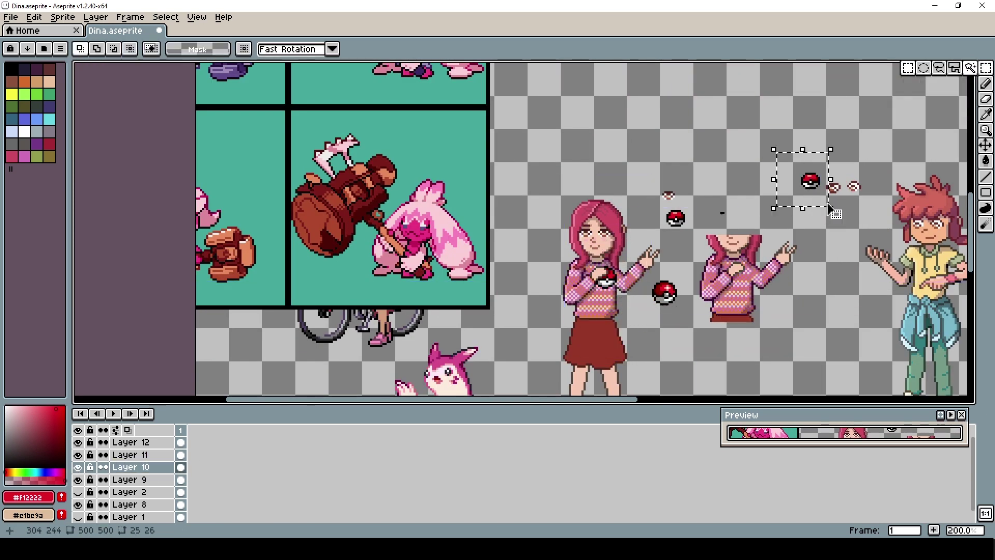
key("Delete")
left_click(136, 479)
left_click_drag(653, 165, 813, 331)
key("Delete")
left_click(136, 467)
left_click_drag(805, 222, 692, 338)
key("Delete")
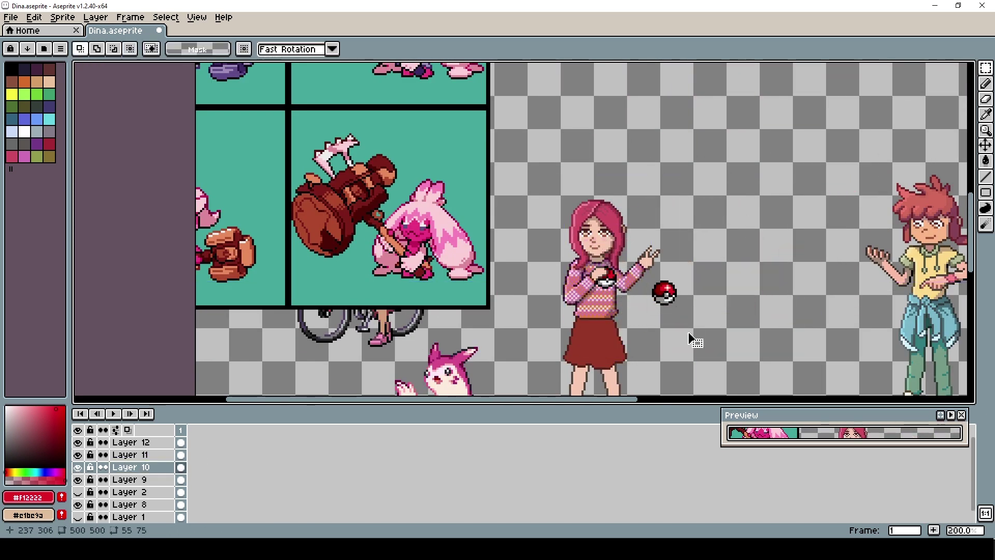
- Delete the bicycle below the reference sheet on Layer 9 and the large Poké Ball beside the girl on Layer 8
scroll(639, 315, "down", 2)
scroll(638, 321, "up", 2)
left_click(150, 479)
left_click_drag(262, 333, 502, 275)
key("Delete")
left_click_drag(419, 330, 187, 332)
key("Delete")
scroll(575, 324, "down", 1)
scroll(650, 320, "up", 1)
left_click(130, 504)
left_click_drag(603, 273, 576, 296)
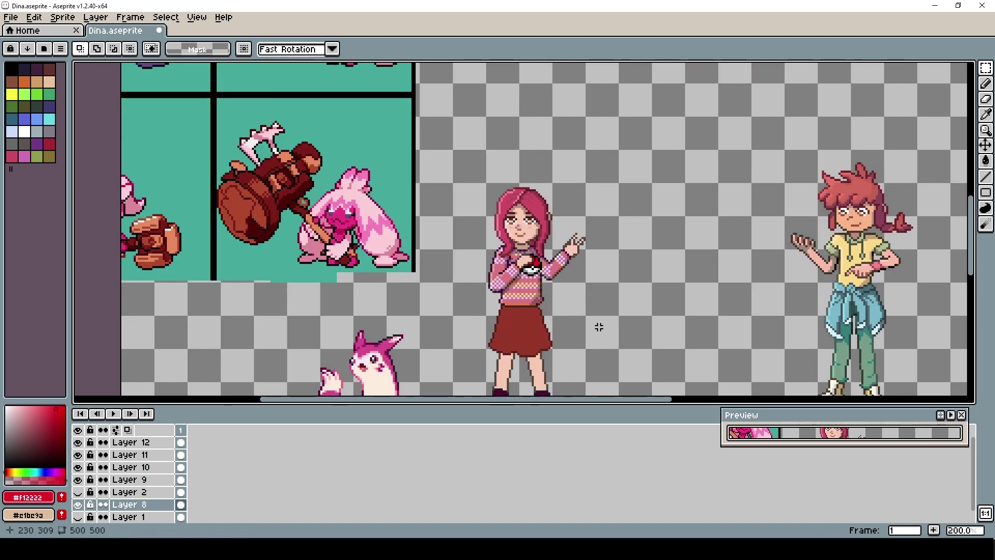
- Delete Layer 2 and Layer 1, and toggle the visibility of Layers 9 and 8 to check their contents
left_click(125, 494)
key("Delete")
left_click(122, 505)
key("Delete")
left_click(79, 480)
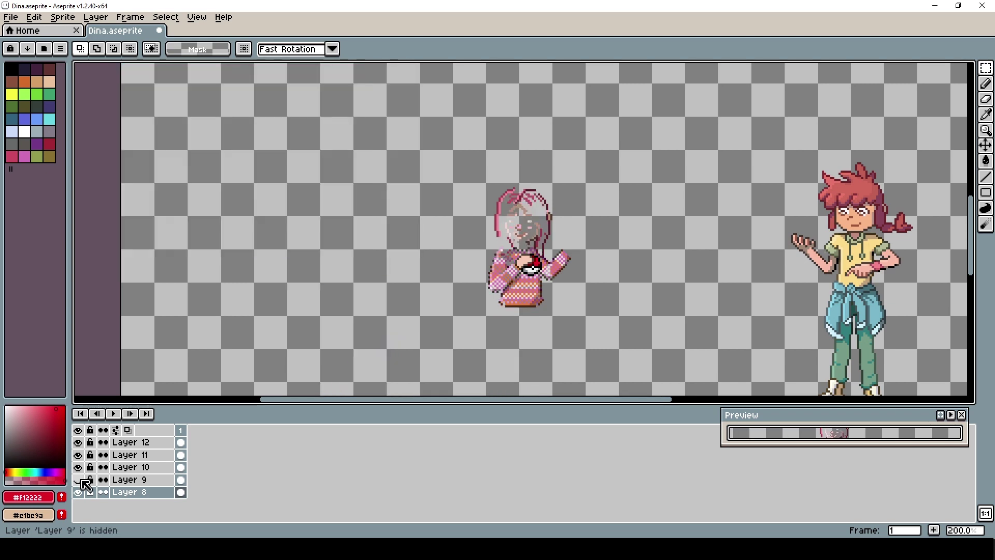
left_click(79, 480)
left_click(80, 493)
left_click(81, 494)
- Try detail shading with #56473d and #a98570 on the hand holding the Poké Ball on Layer 12, and undo it
left_click(132, 442)
key("z")
scroll(530, 269, "up", 10)
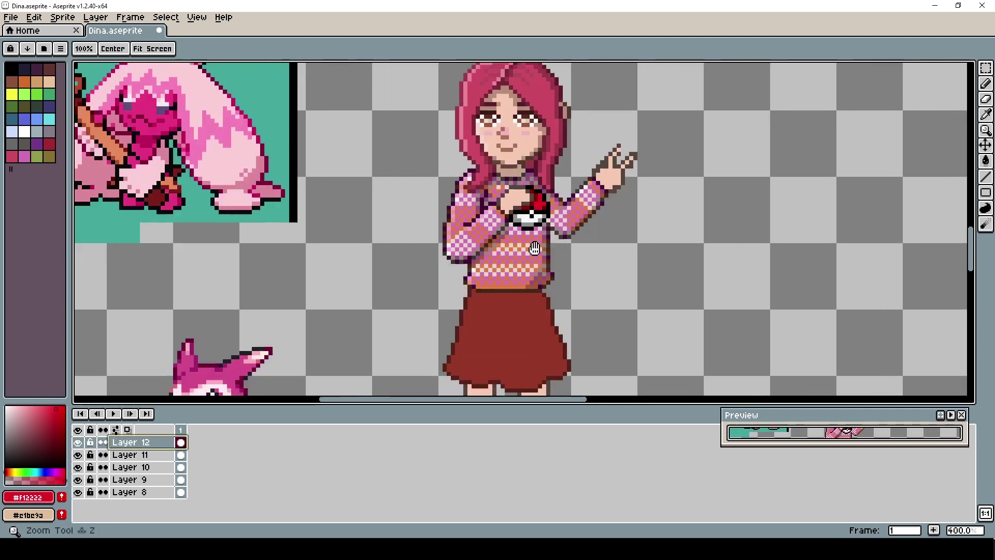
scroll(622, 217, "down", 6)
scroll(481, 243, "up", 3)
key("b")
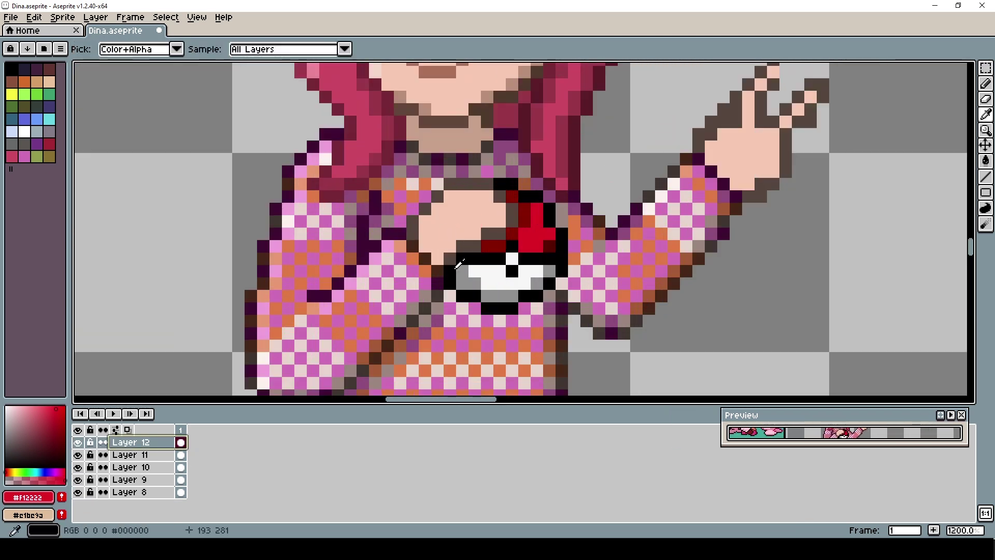
left_click(455, 242, "alt")
scroll(522, 226, "down", 3)
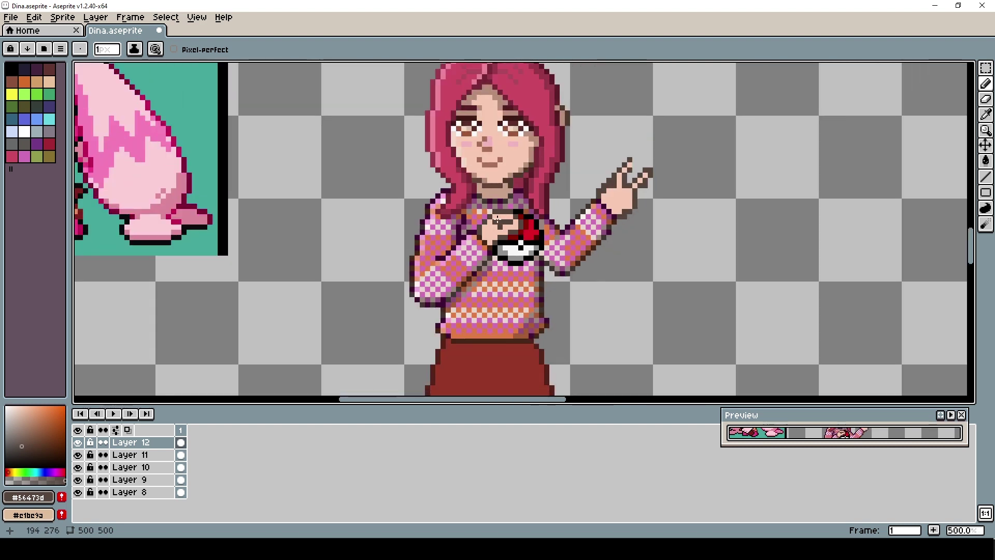
scroll(499, 220, "up", 2)
left_click(486, 240, "alt")
left_click_drag(512, 225, 500, 224)
left_click(25, 426)
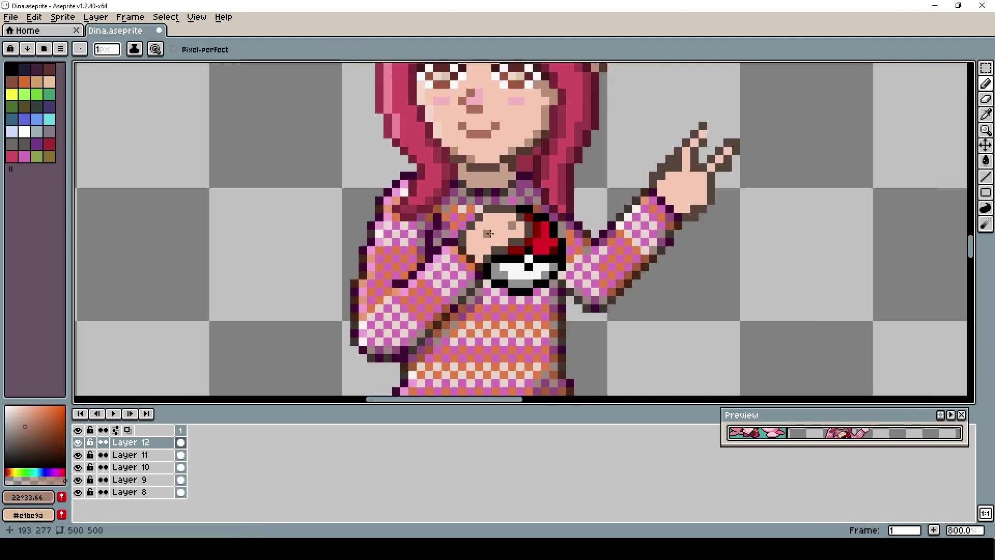
scroll(517, 211, "down", 1)
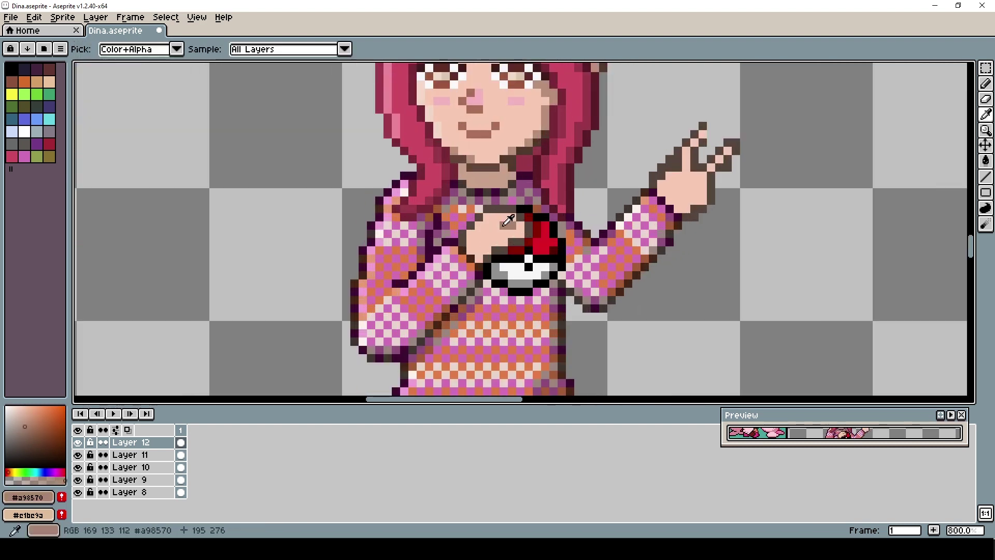
scroll(513, 218, "up", 6)
scroll(575, 288, "down", 6)
key("ctrl+z")
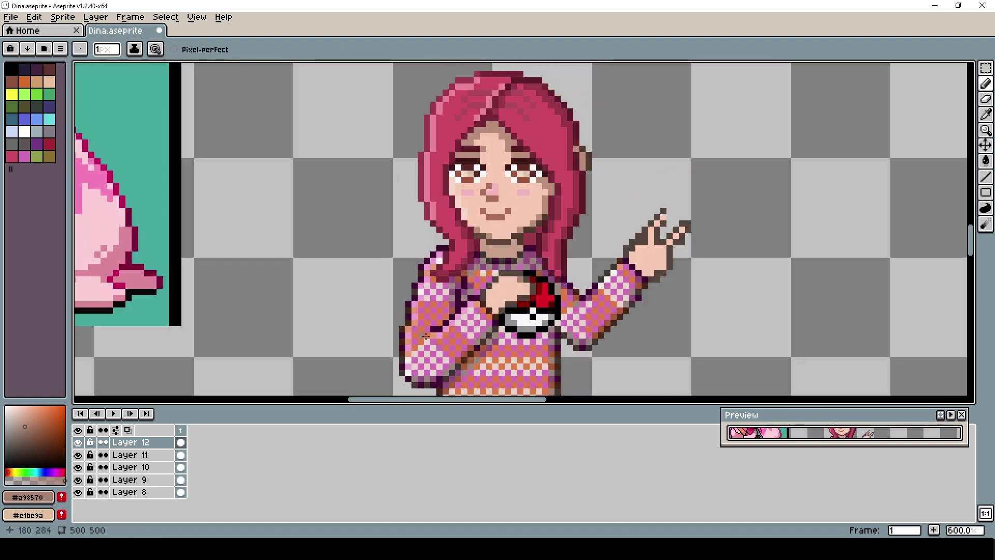
- On Layer 9, draw a bent lower finger on the girl's raised hand with the #56473d outline colour
left_click_drag(603, 277, 488, 294)
left_click(147, 479)
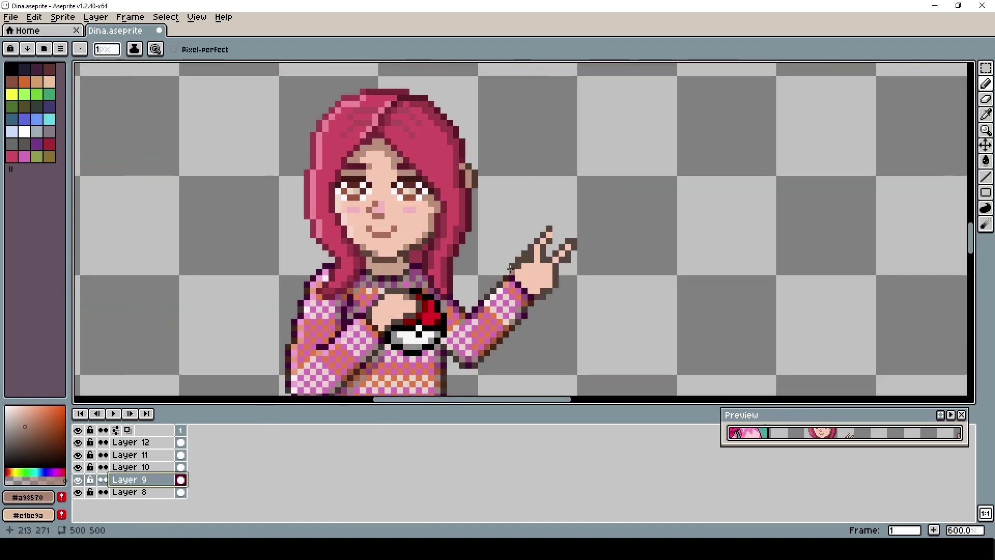
scroll(541, 269, "up", 1)
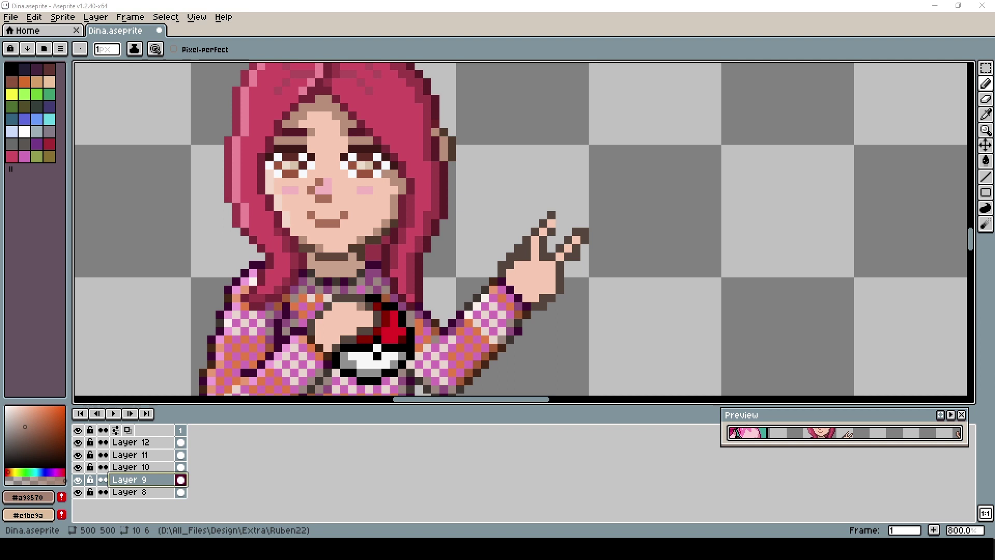
left_click(555, 290, "alt")
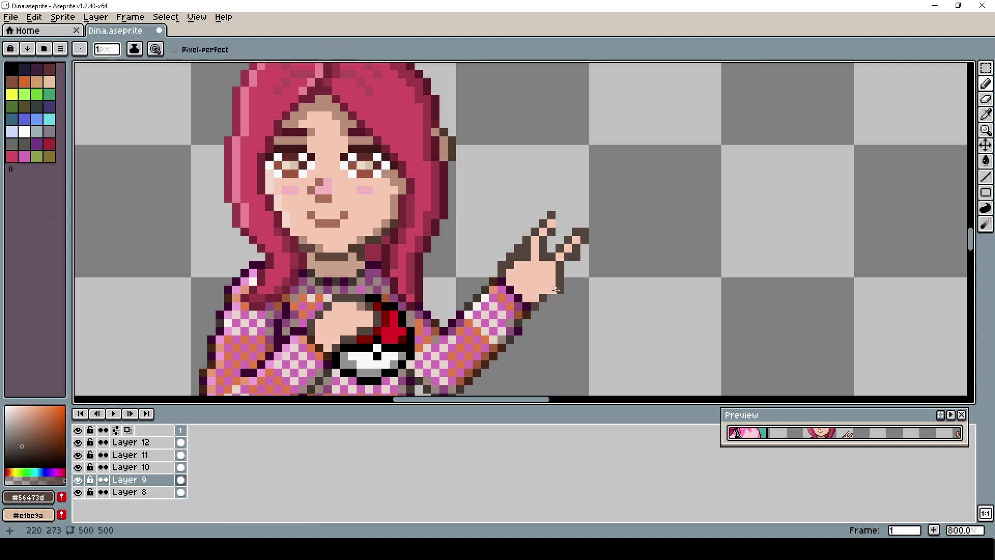
left_click(563, 273, "alt")
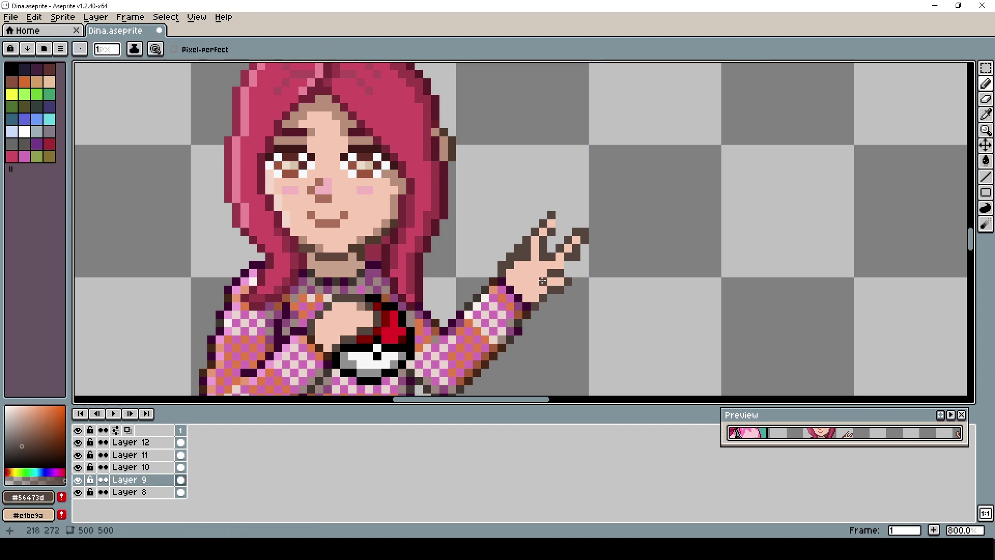
scroll(542, 281, "up", 2)
left_click(518, 302, "alt")
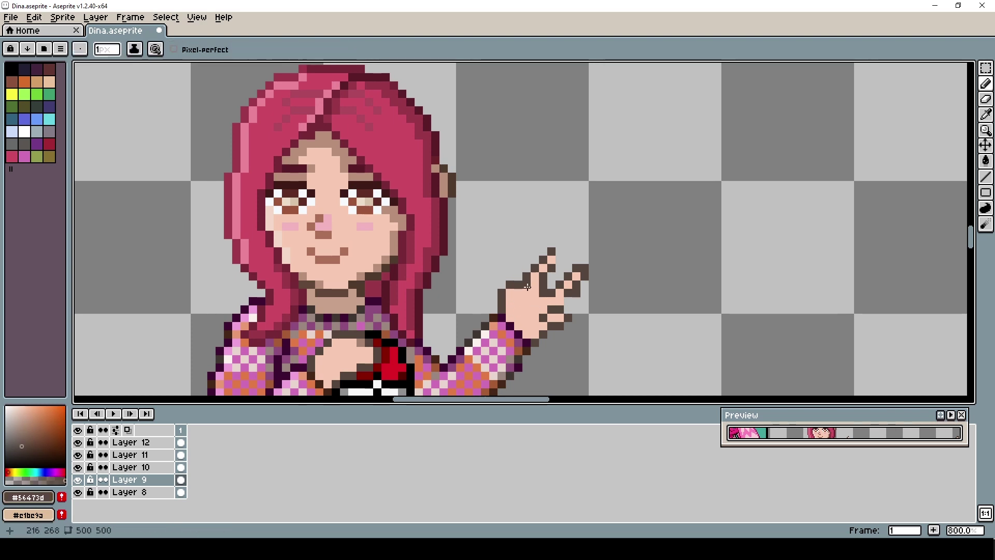
- Draw the thumb and palm lines of the raised hand with #56473d and touch up the skin with #fbccb0
left_click(527, 287, "alt")
left_click(526, 303)
scroll(519, 319, "down", 2)
scroll(563, 301, "up", 2)
left_click(528, 311, "alt")
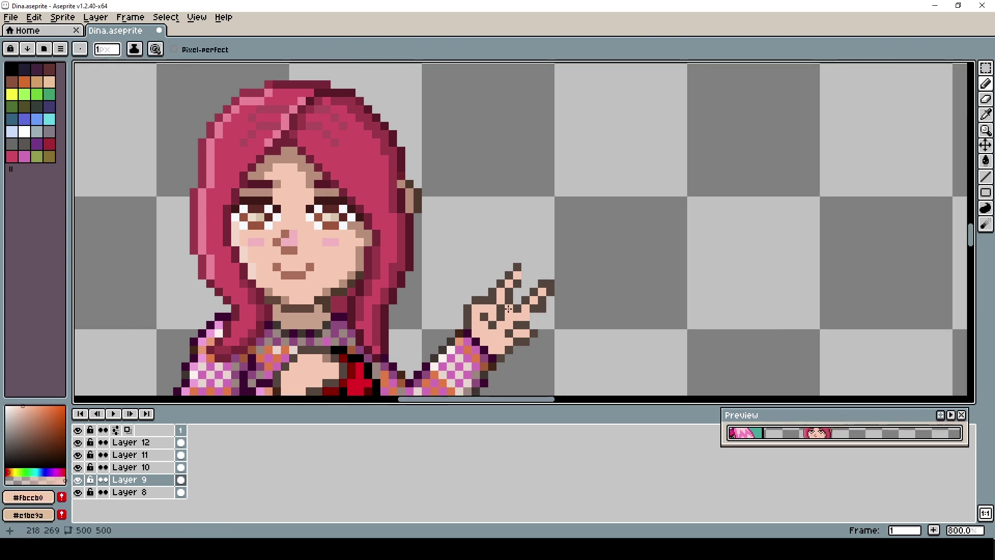
scroll(575, 321, "down", 2)
scroll(555, 320, "up", 4)
left_click(563, 310, "alt")
- Erase the second extended finger of the raised hand and tidy the remaining outline with #56473d
key("e")
scroll(628, 321, "down", 5)
scroll(655, 326, "up", 2)
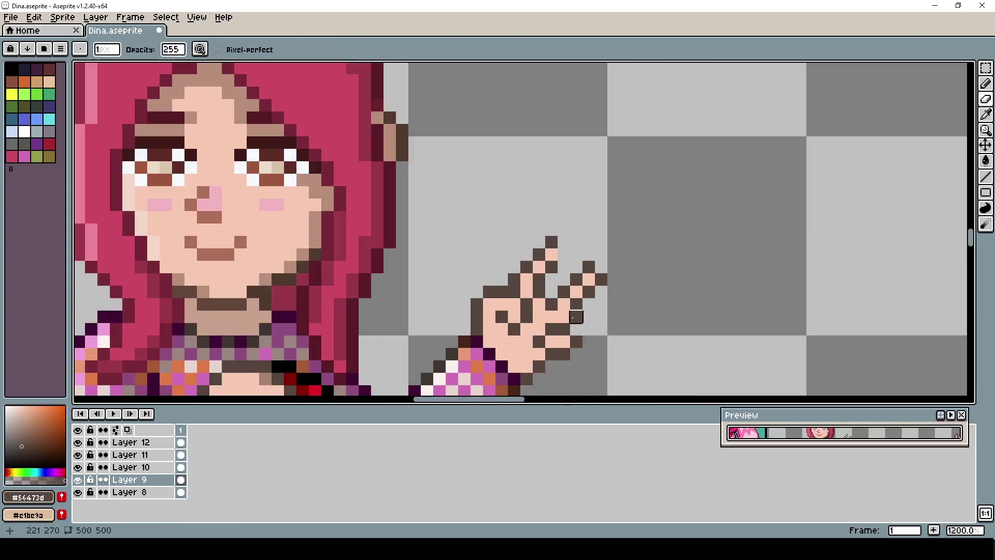
scroll(617, 321, "down", 1)
scroll(574, 304, "up", 2)
key("e")
scroll(596, 308, "down", 4)
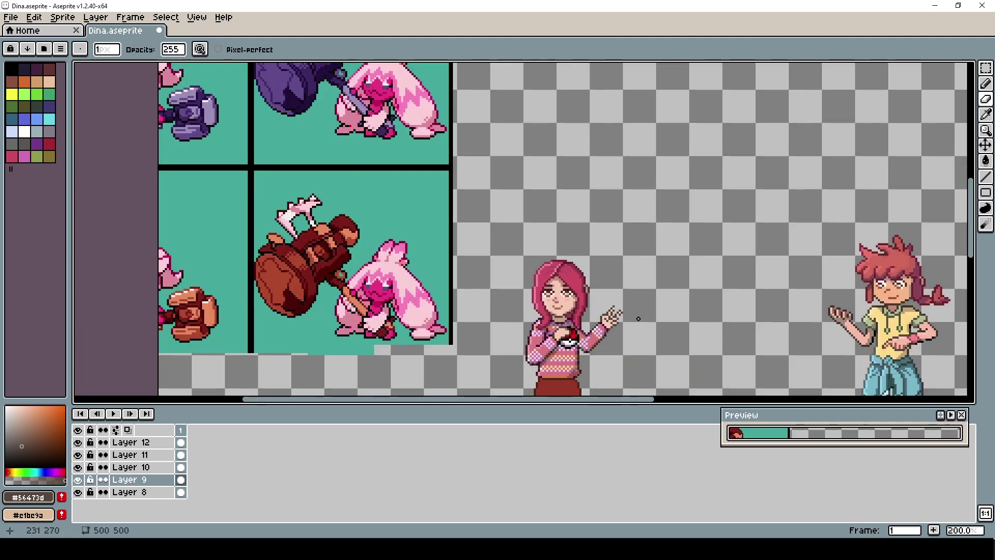
scroll(571, 291, "up", 3)
scroll(534, 282, "down", 2)
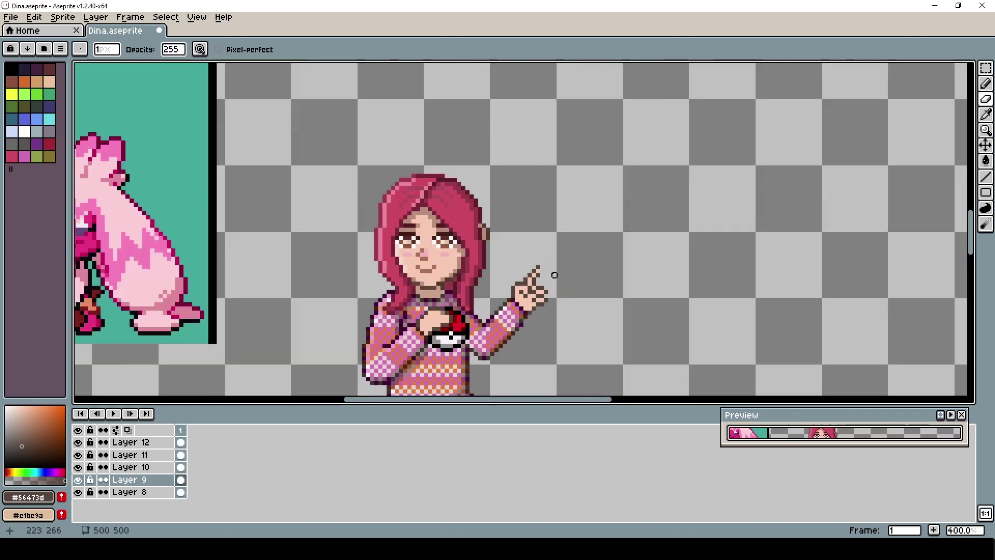
scroll(550, 273, "up", 2)
key("e")
left_click(524, 276)
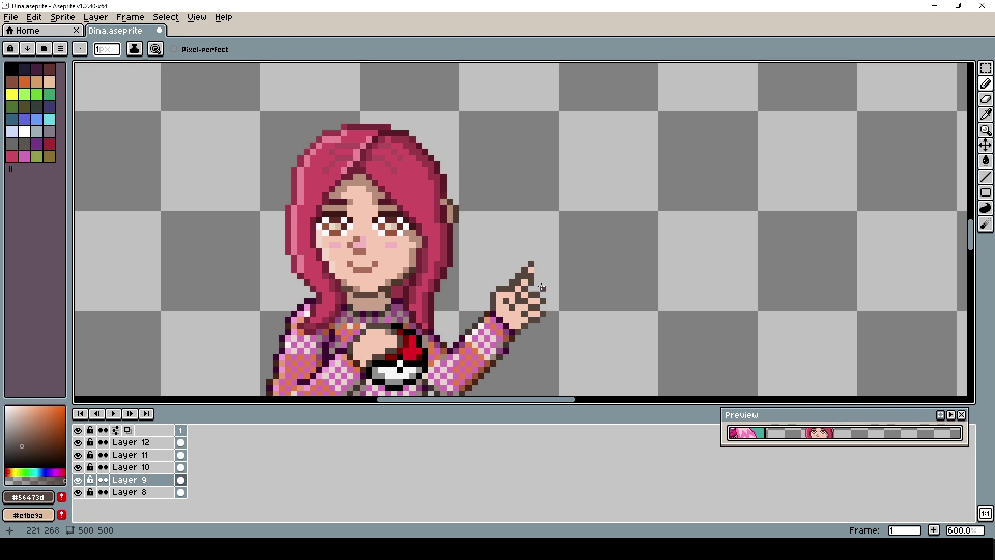
- Redraw the raised hand's extended index finger with a #fbccb0 fill and #56473d outline, erasing stray pixels
key("e")
scroll(617, 272, "down", 2)
scroll(513, 262, "up", 1)
key("b")
left_click(568, 288, "alt")
left_click(572, 282)
key("e")
left_click_drag(577, 272, 511, 309)
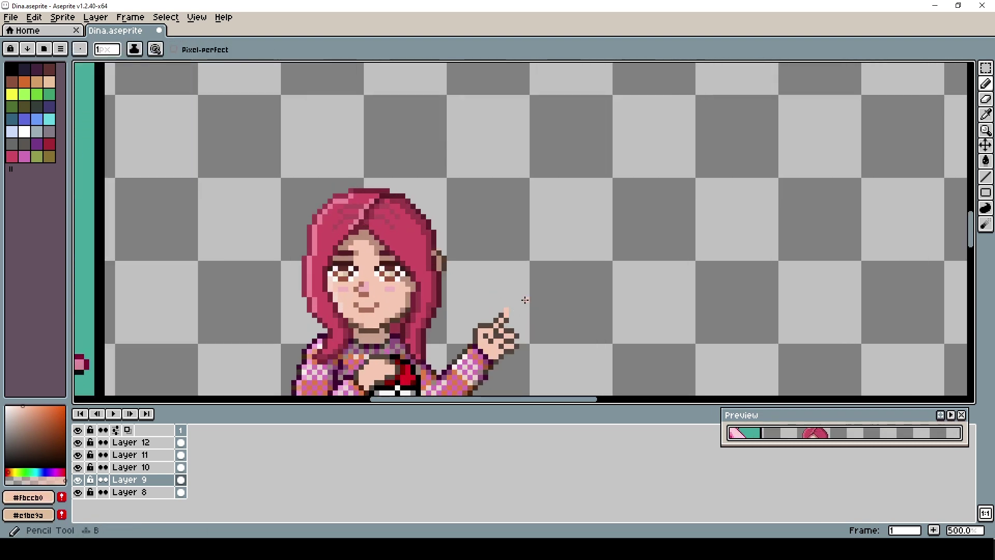
left_click(511, 309, "alt")
left_click(511, 315, "alt")
scroll(511, 315, "down", 2)
scroll(511, 301, "up", 2)
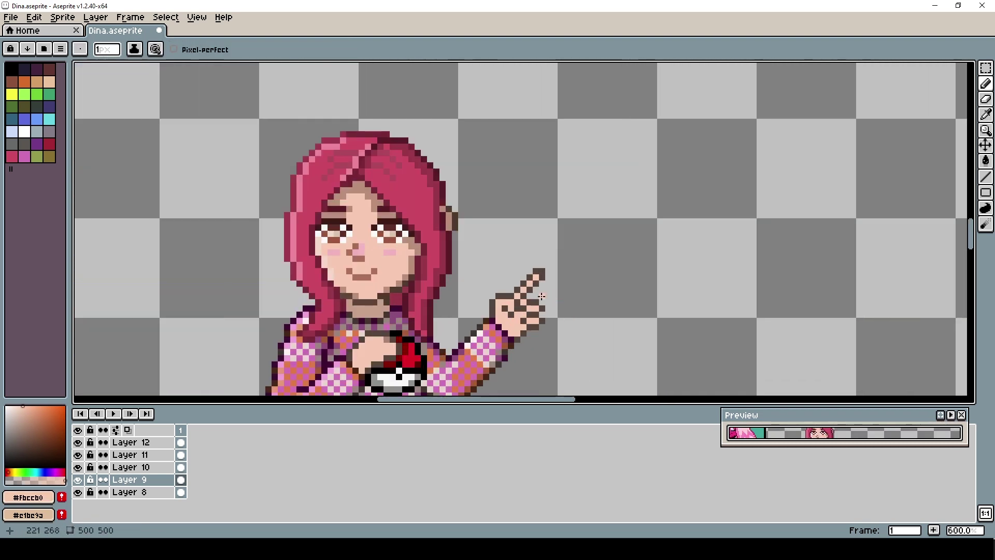
- Try placing a lasso-selected copy of the index finger on the raised hand as the second finger
key("q")
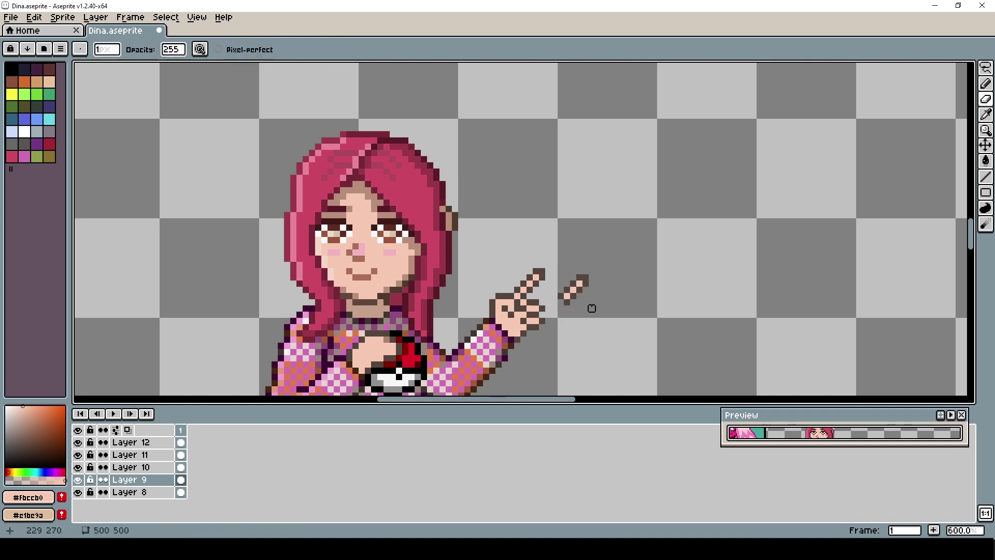
key("q")
mouse_move(552, 302)
left_mouse_down()
mouse_move(616, 312)
mouse_move(554, 292)
left_mouse_up()
left_click_drag(583, 293, 559, 300)
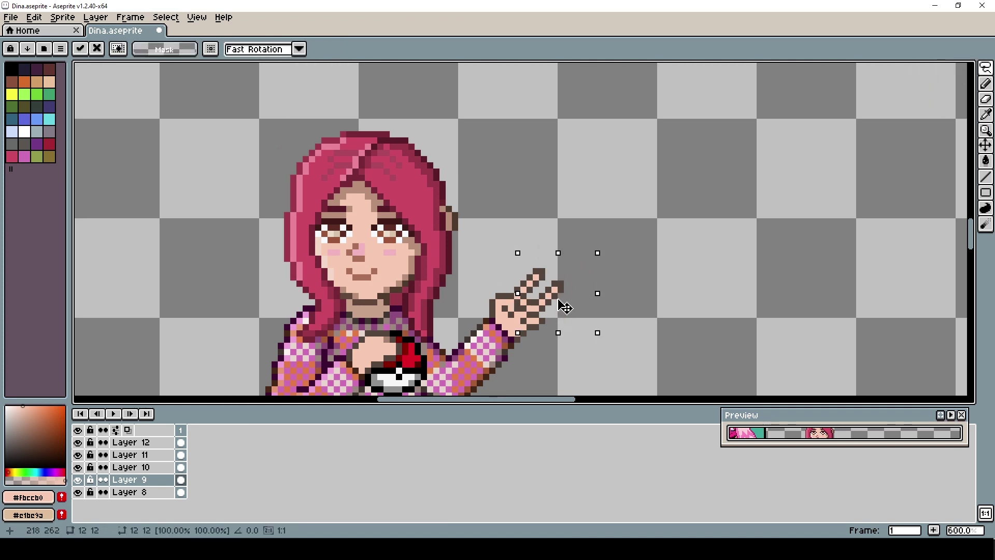
left_click(653, 283)
- Undo the copied finger's placement, try transforming the copy, and move it to the empty area beside the girl
scroll(650, 308, "down", 5)
scroll(645, 315, "up", 5)
key("ctrl+z")
key("ctrl+z")
left_click_drag(614, 265, 620, 276)
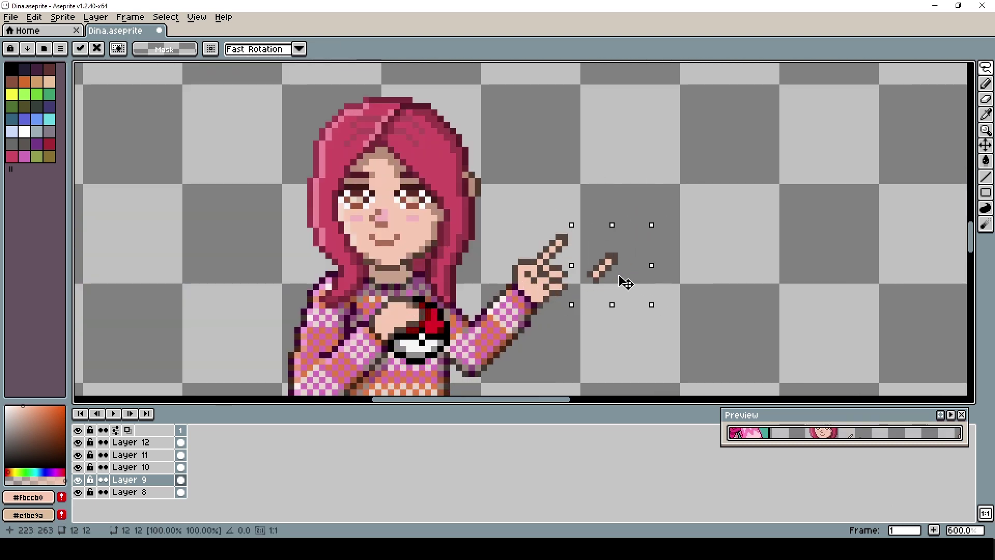
key("ctrl+z")
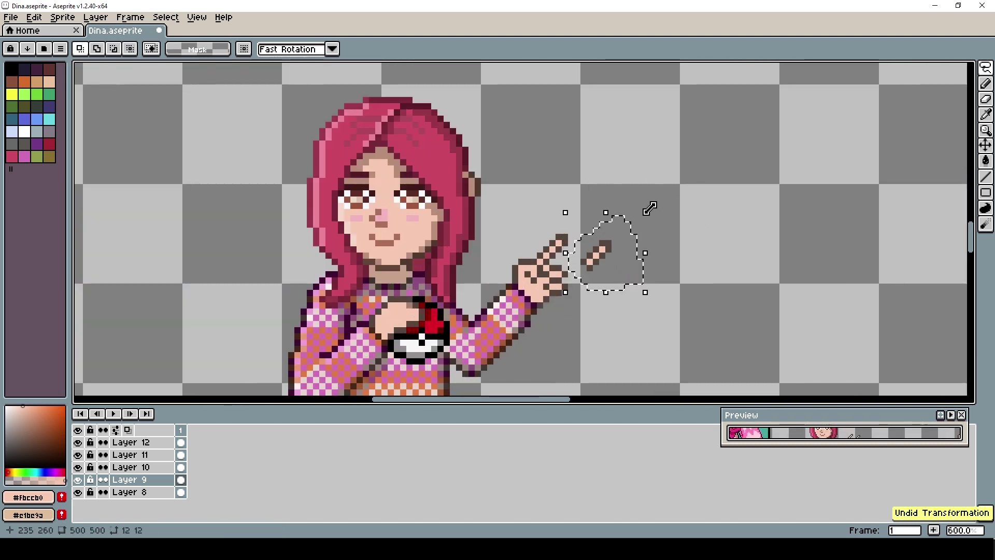
left_click_drag(651, 209, 655, 213)
mouse_move(622, 252)
left_mouse_down()
mouse_move(600, 260)
mouse_move(715, 244)
left_mouse_up()
left_click(674, 272)
- Outline a second extended finger on the raised hand with straight #56473d lines and trim its tip with the Eraser
key("b")
left_click(564, 268, "alt")
left_click(986, 177)
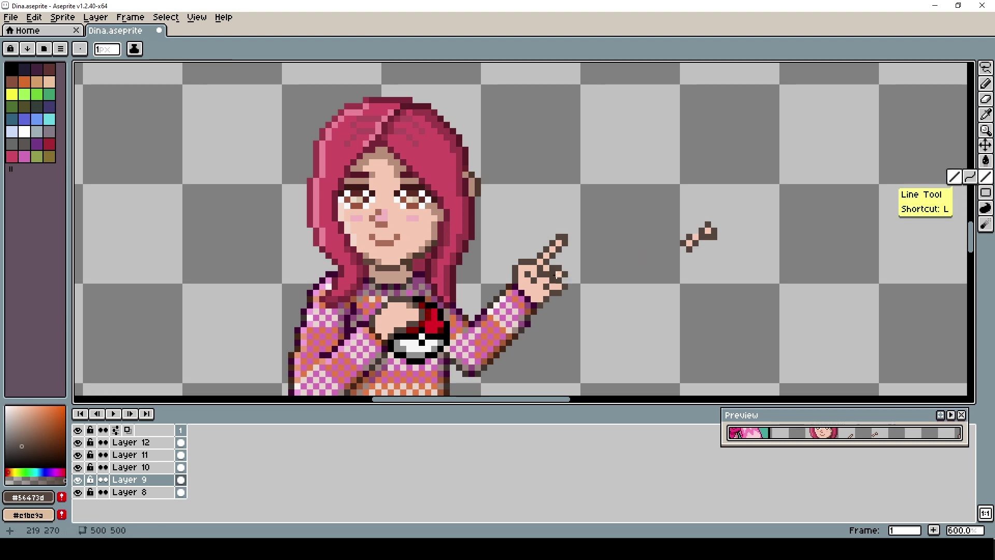
left_click_drag(564, 271, 589, 261)
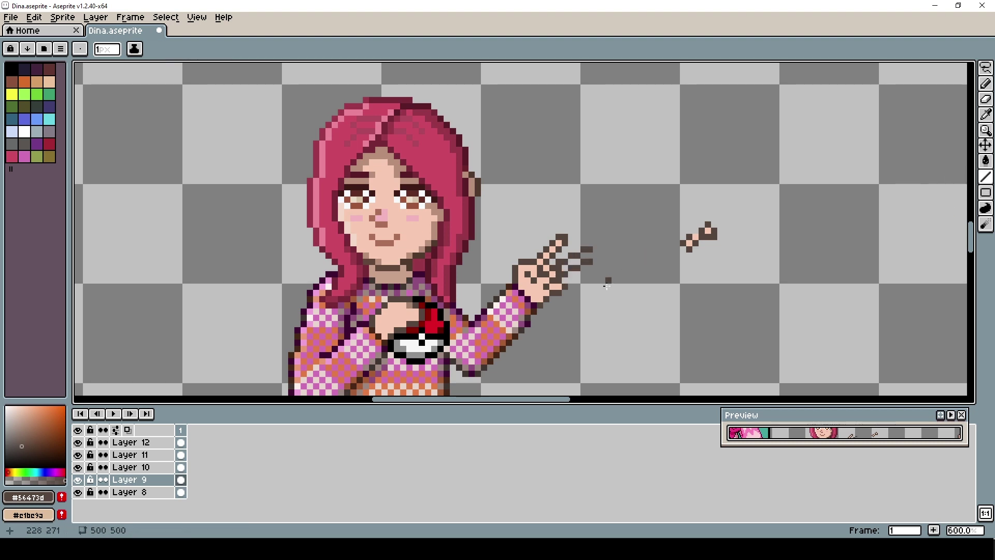
left_click(590, 256)
key("e")
left_click(590, 262)
- Fill the raised hand's second finger with skin colour #fbccb0
scroll(620, 264, "down", 3)
scroll(623, 257, "up", 3)
left_click(554, 287, "alt")
key("b")
left_click_drag(563, 274, 582, 263)
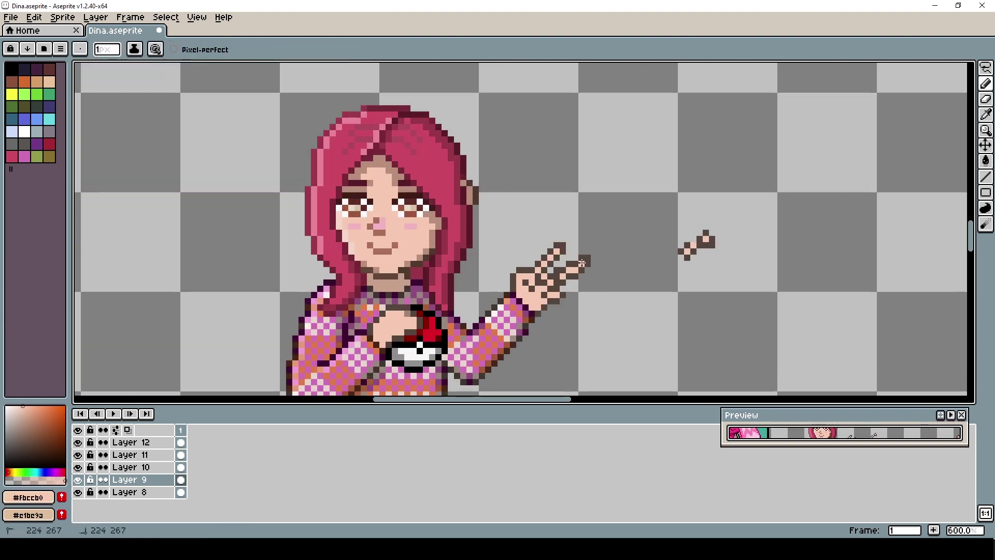
scroll(581, 264, "down", 3)
scroll(610, 244, "up", 4)
- Refine the outlines of the raised hand's two extended fingers and their bases with #56473d
left_click(573, 264, "alt")
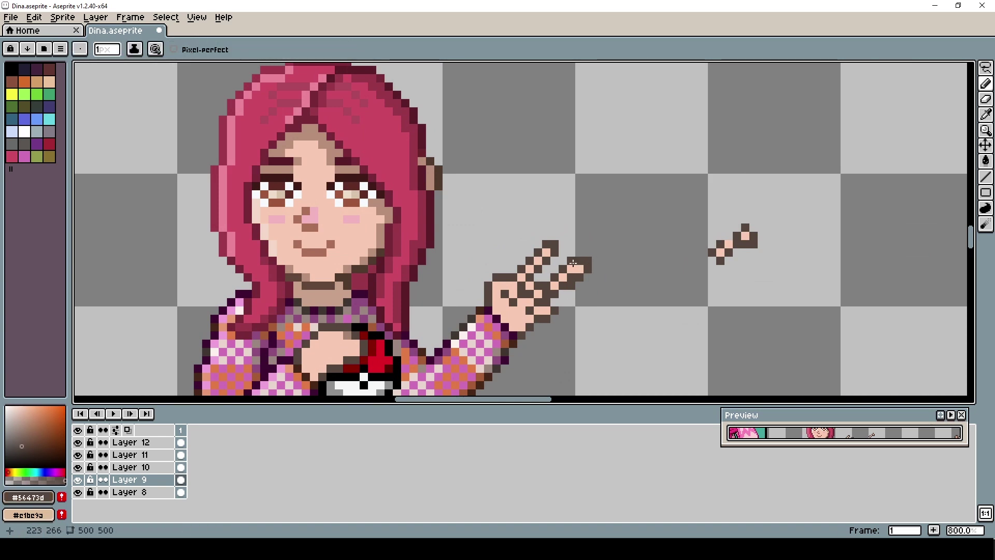
scroll(573, 264, "down", 3)
scroll(613, 250, "up", 5)
scroll(594, 252, "down", 3)
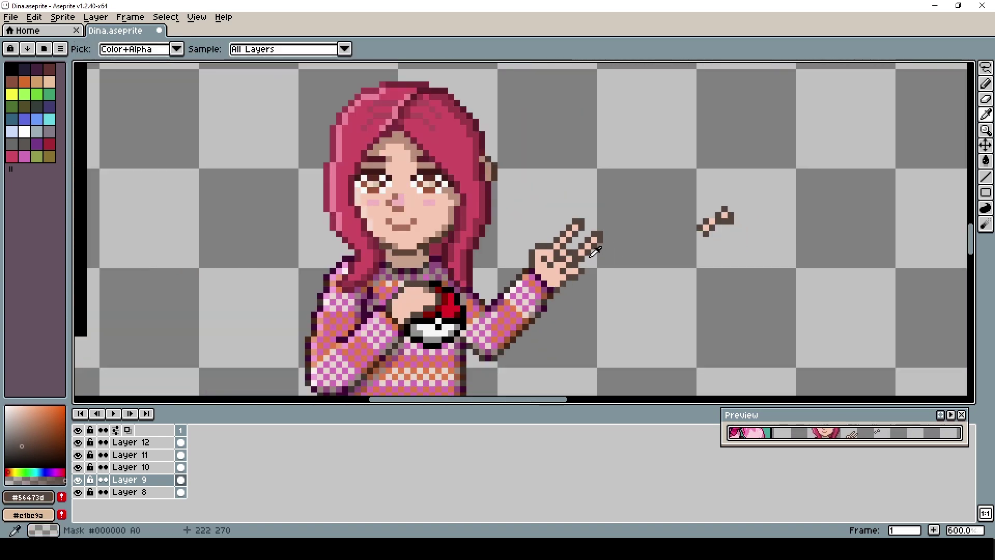
scroll(587, 272, "up", 1)
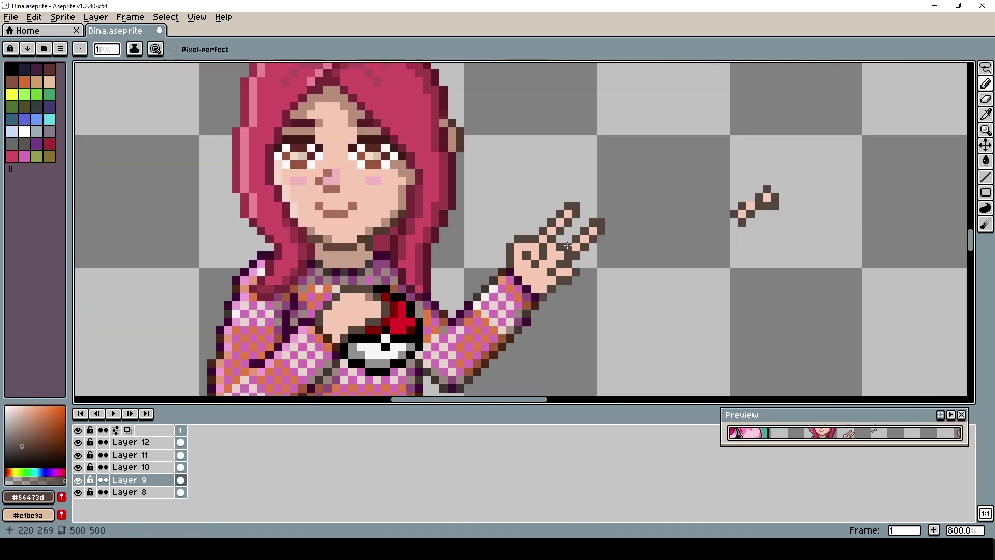
left_click(567, 256, "alt")
scroll(612, 270, "down", 4)
scroll(658, 218, "up", 4)
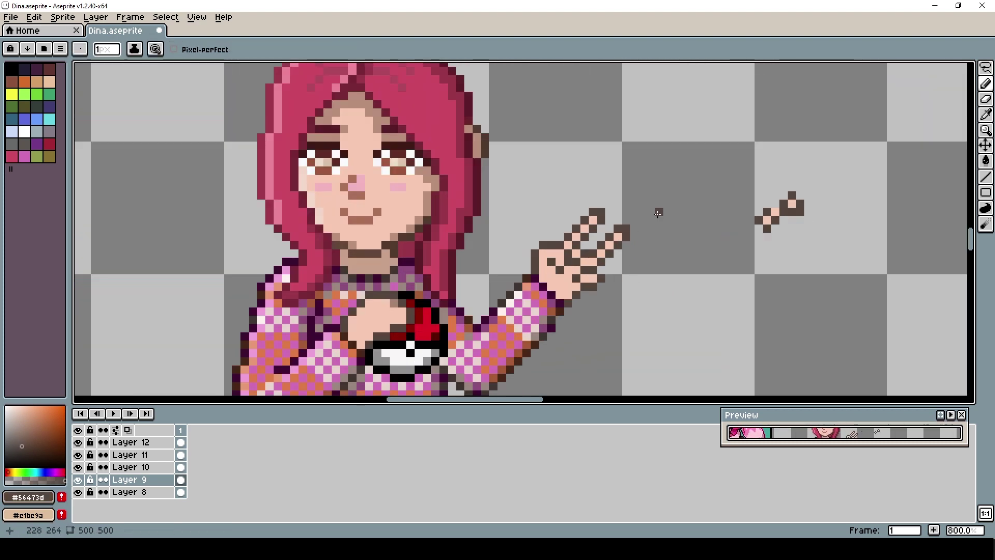
scroll(623, 195, "down", 4)
scroll(682, 262, "up", 4)
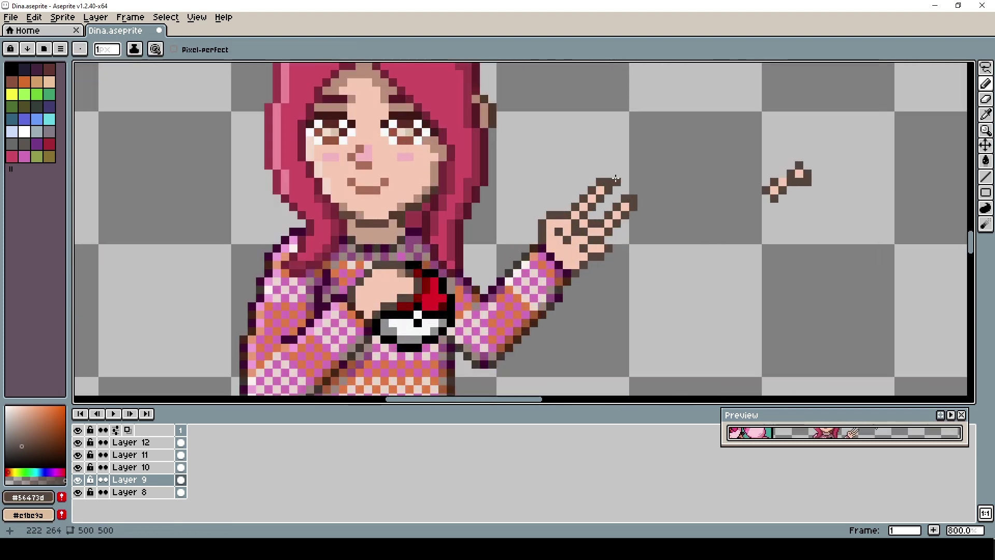
- Copy the raised hand to the empty area beside the girl and delete the leftover finger copy there
key("q")
mouse_move(629, 149)
left_mouse_down()
mouse_move(657, 179)
mouse_move(630, 150)
left_mouse_up()
left_click_drag(585, 238, 785, 296)
left_click_drag(754, 179, 754, 192)
key("Delete")
- Erase the raised hand's upper finger and redraw its outline in a more upright position with #56473d lines
key("b")
key("e")
mouse_move(605, 182)
left_mouse_down()
mouse_move(575, 198)
mouse_move(591, 169)
left_mouse_up()
key("l")
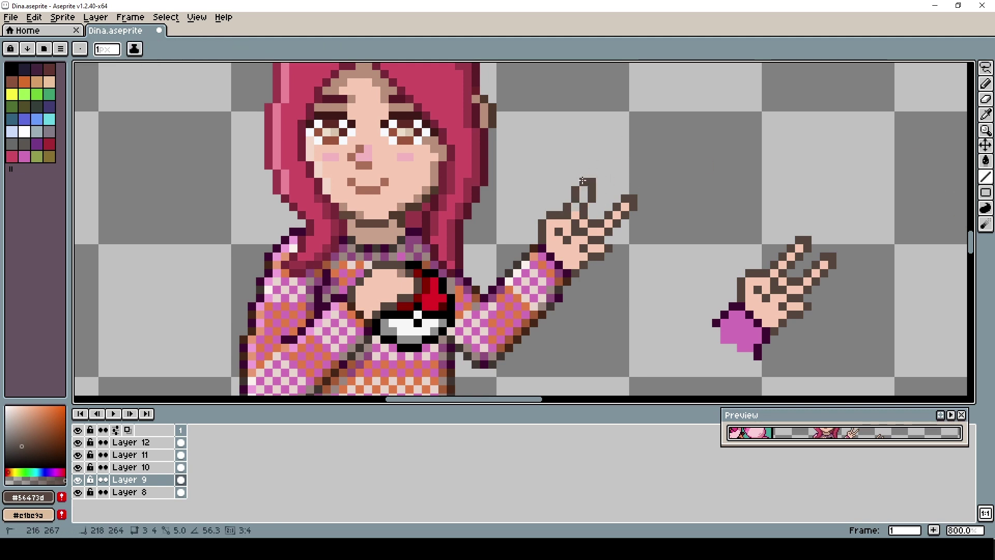
- Fill the upright finger with skin colour #fbccb0 and erase the raised hand's lower extended finger
left_click(575, 220, "alt")
scroll(652, 229, "down", 5)
mouse_move(576, 209)
left_mouse_down()
mouse_move(584, 191)
mouse_move(587, 237)
left_mouse_up()
scroll(661, 228, "up", 4)
key("e")
scroll(643, 248, "down", 4)
scroll(648, 254, "up", 6)
scroll(586, 237, "down", 6)
scroll(635, 202, "up", 5)
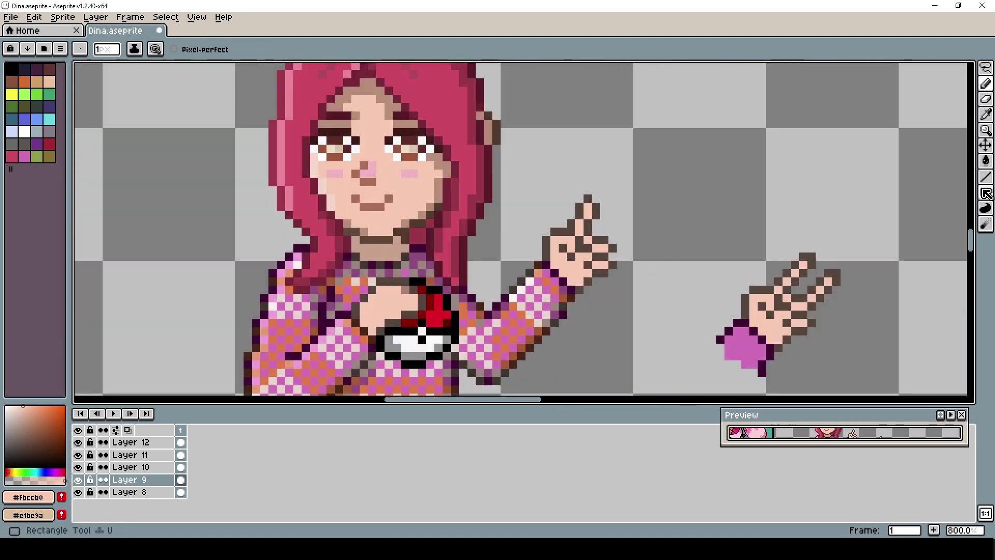
- Redraw the raised hand's lower finger as a shorter diagonal with #fbccb0 skin and a #56473d outline
left_click(595, 239, "alt")
left_click_drag(599, 239, 620, 224)
left_click(628, 219, "shift")
left_click(598, 263, "alt")
scroll(695, 232, "down", 6)
scroll(683, 238, "up", 3)
left_click(649, 210, "alt")
scroll(652, 207, "down", 3)
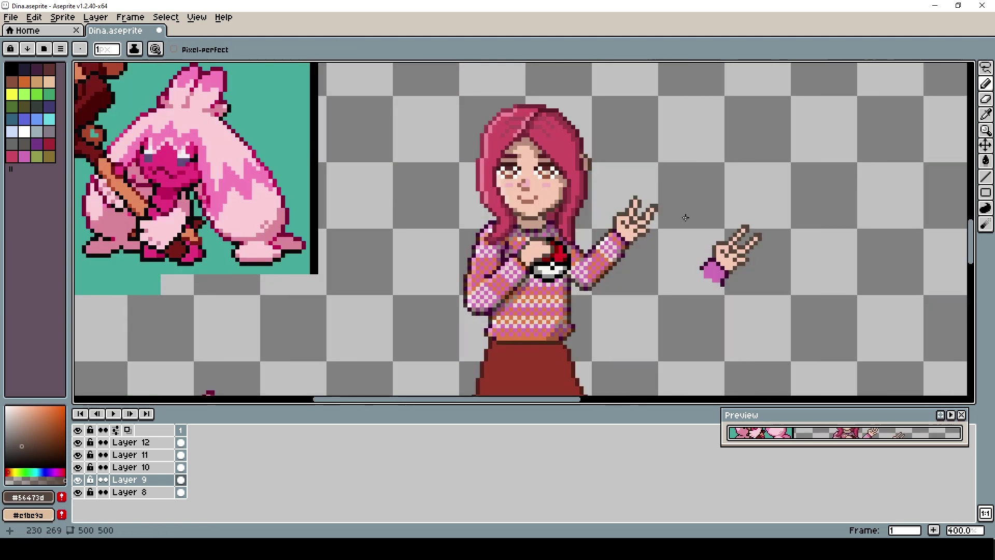
- Touch up the skin and outlines of the raised hand's two extended fingers with #fbccb0 and #56473d
scroll(655, 233, "up", 3)
left_click(633, 228, "alt")
scroll(634, 247, "down", 3)
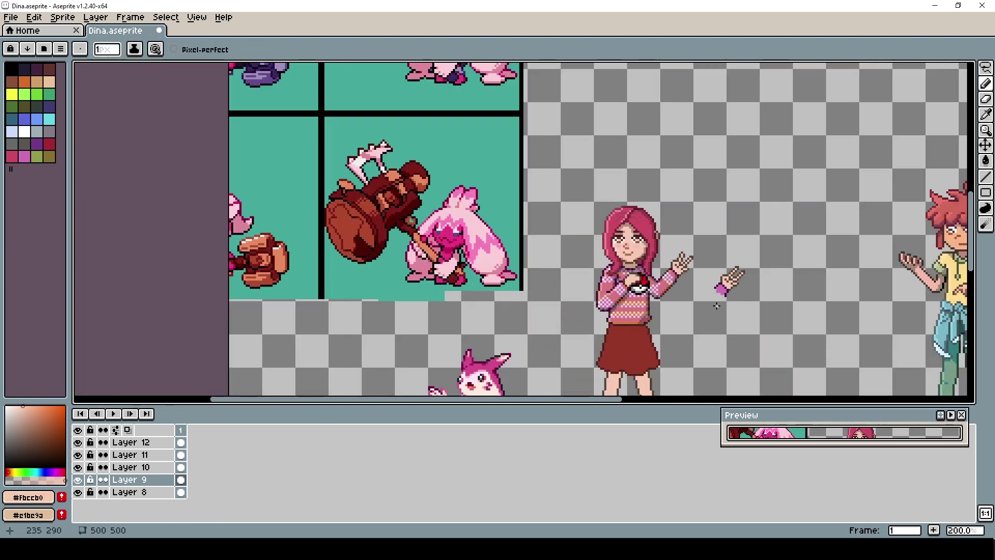
scroll(698, 280, "up", 4)
scroll(670, 257, "down", 3)
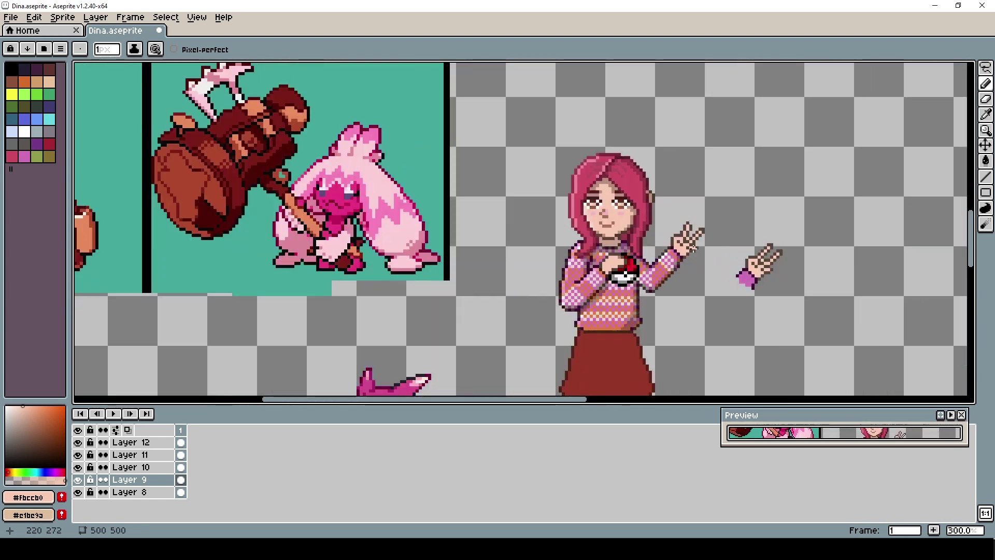
scroll(679, 259, "up", 4)
left_click(684, 259, "alt")
scroll(697, 255, "down", 3)
scroll(680, 245, "up", 3)
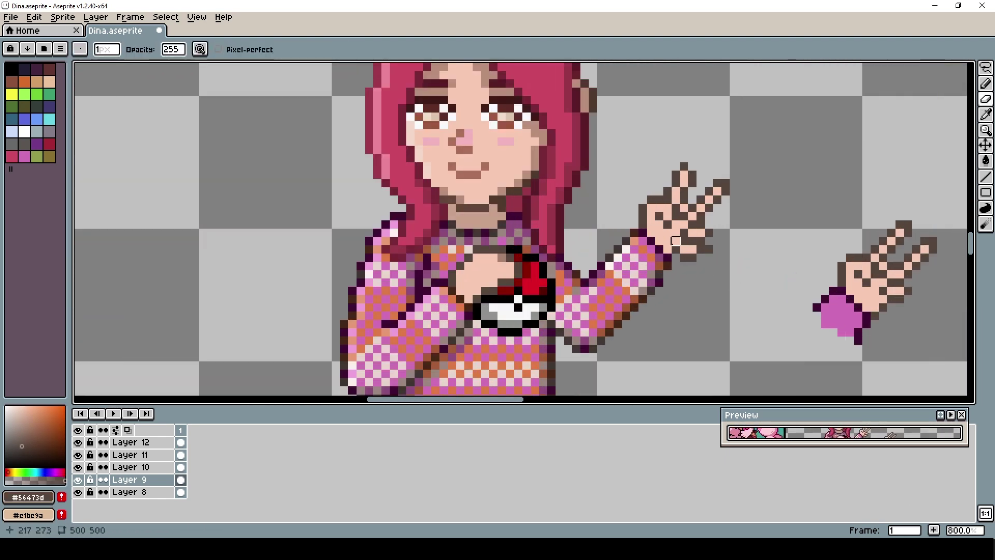
- Adjust the lower finger's tip on the raised hand with the Eraser and #56473d outline pixels
scroll(713, 253, "down", 3)
scroll(717, 244, "up", 3)
key("e")
scroll(741, 273, "down", 2)
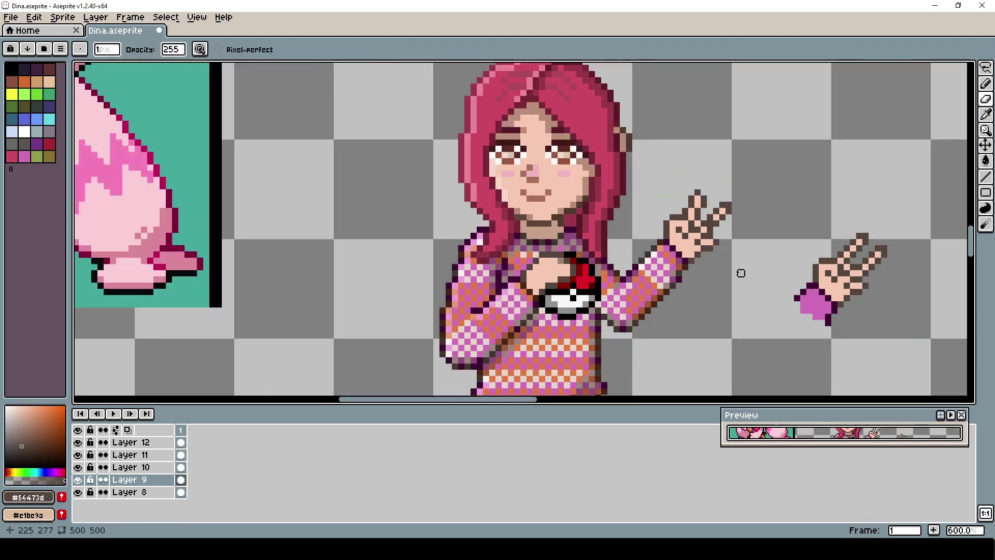
key("b")
scroll(728, 257, "up", 2)
left_click(706, 245, "alt")
scroll(732, 269, "down", 3)
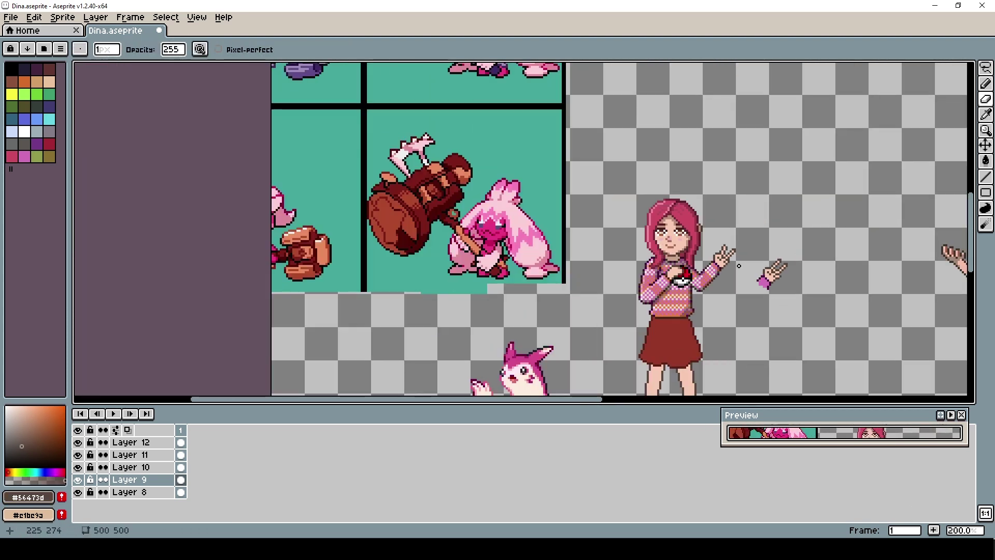
scroll(754, 242, "up", 3)
scroll(777, 274, "down", 4)
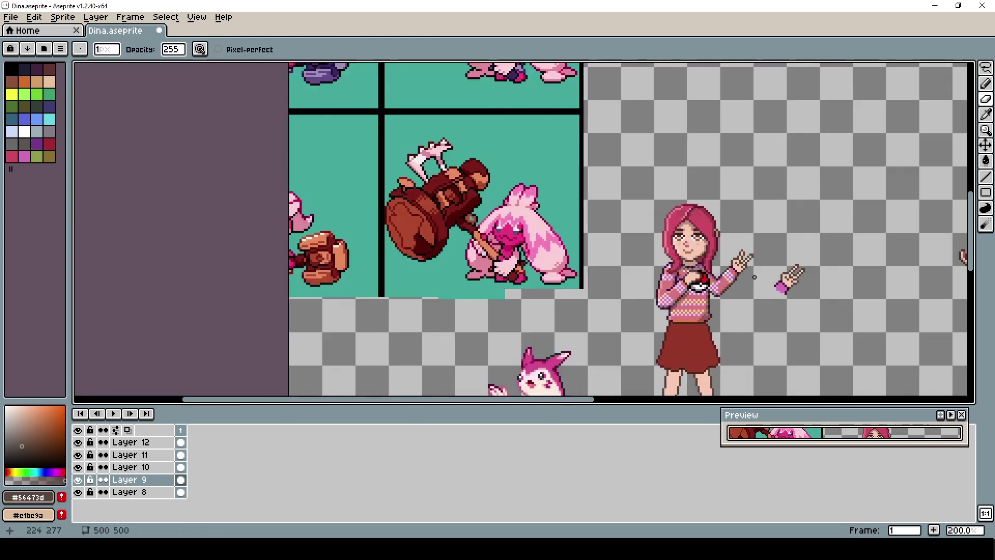
scroll(799, 284, "up", 1)
scroll(782, 278, "down", 1)
scroll(726, 249, "up", 4)
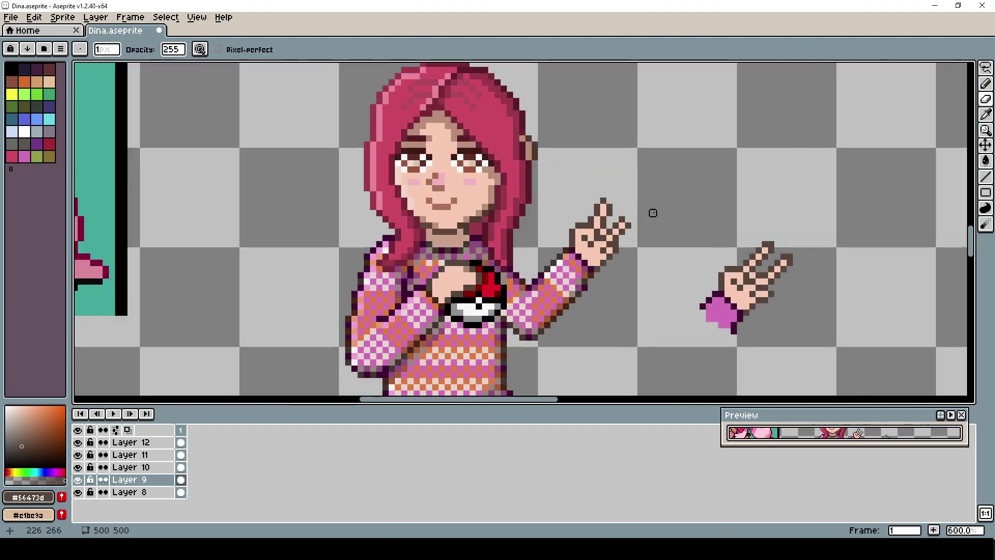
scroll(660, 218, "down", 4)
scroll(544, 255, "up", 4)
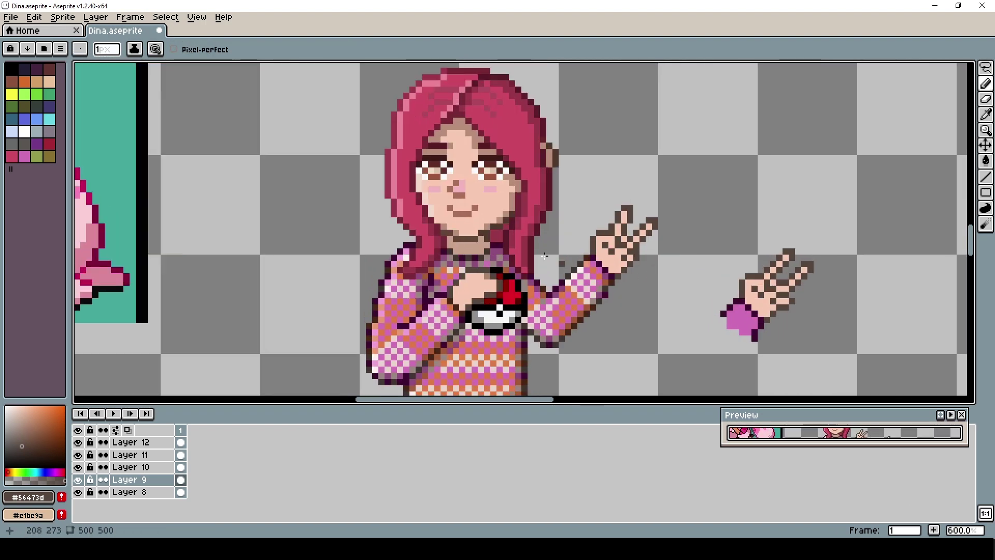
- Shade the raised hand with #ba9179 and highlight its outer edge with #f6d9c7
scroll(611, 244, "down", 3)
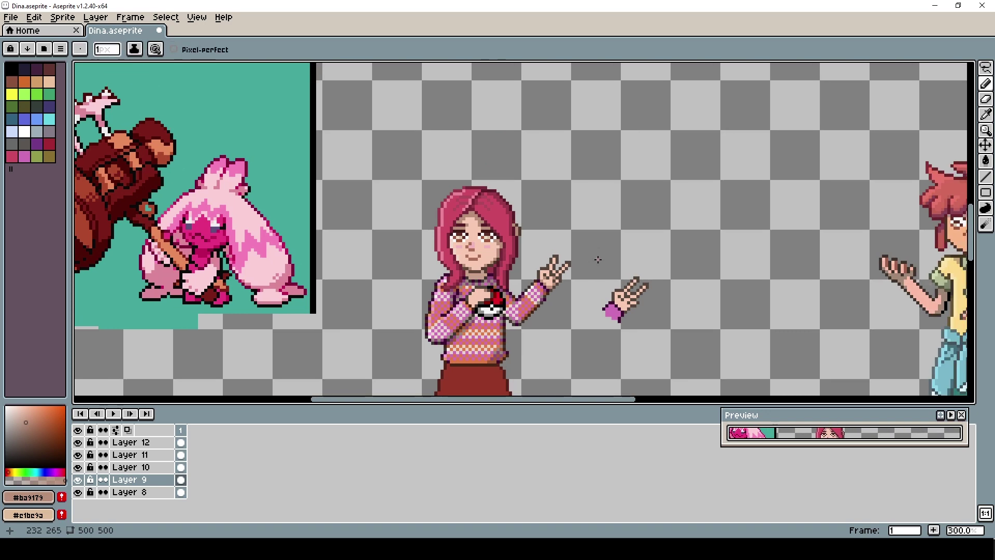
scroll(629, 280, "up", 1)
scroll(619, 281, "down", 1)
scroll(620, 280, "up", 1)
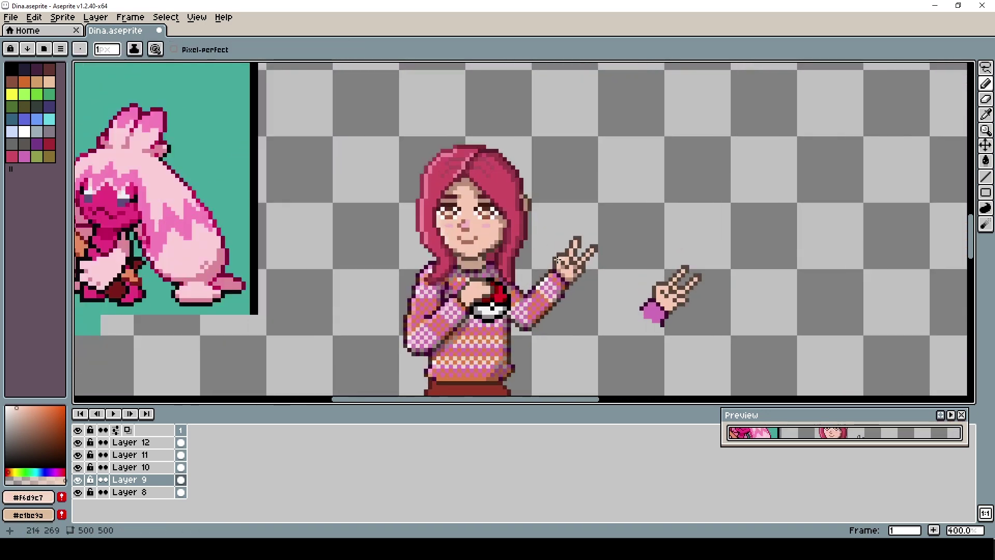
scroll(638, 278, "down", 1)
scroll(628, 285, "down", 1)
scroll(629, 297, "up", 2)
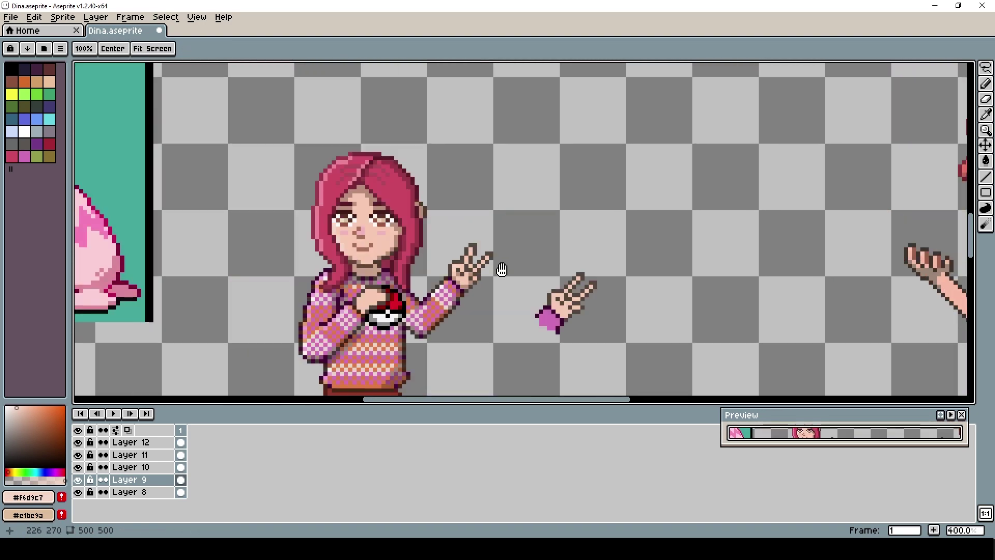
- On Layer 12, extend the holding hand's fingers over the Poké Ball's red half with skin colour #fbccb0
left_click(380, 290, "ctrl")
left_click(381, 286, "alt")
left_click_drag(385, 286, 389, 304)
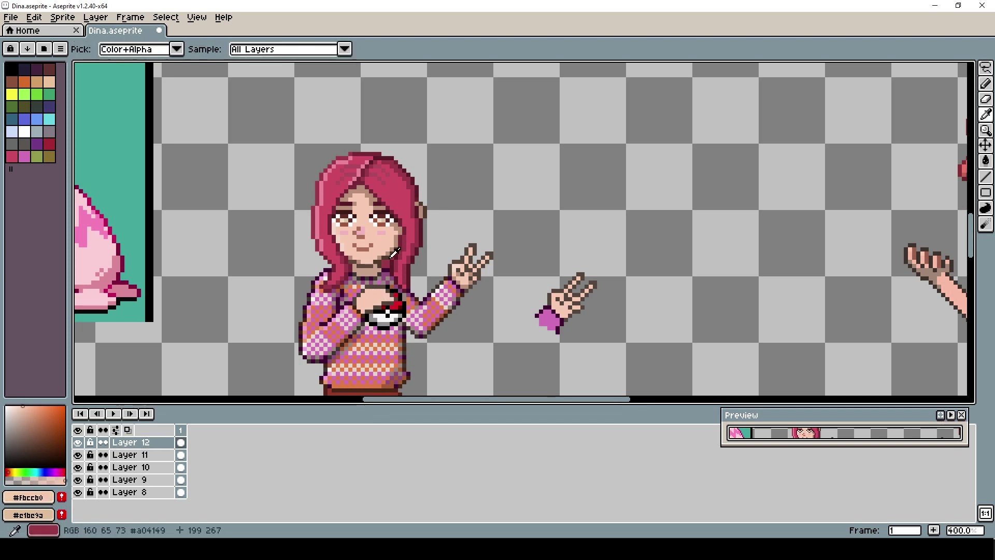
left_click_drag(558, 279, 553, 304)
- Draw finger divisions on the hand holding the Poké Ball with #826554 and tidy them with #fbccb0
left_click(26, 436)
scroll(372, 326, "down", 2)
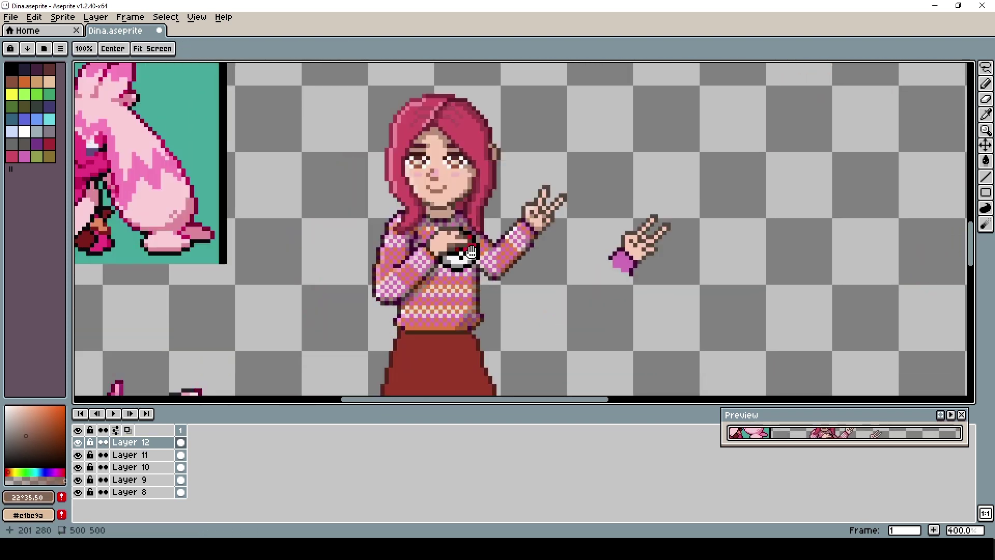
scroll(476, 282, "up", 4)
scroll(462, 294, "down", 1)
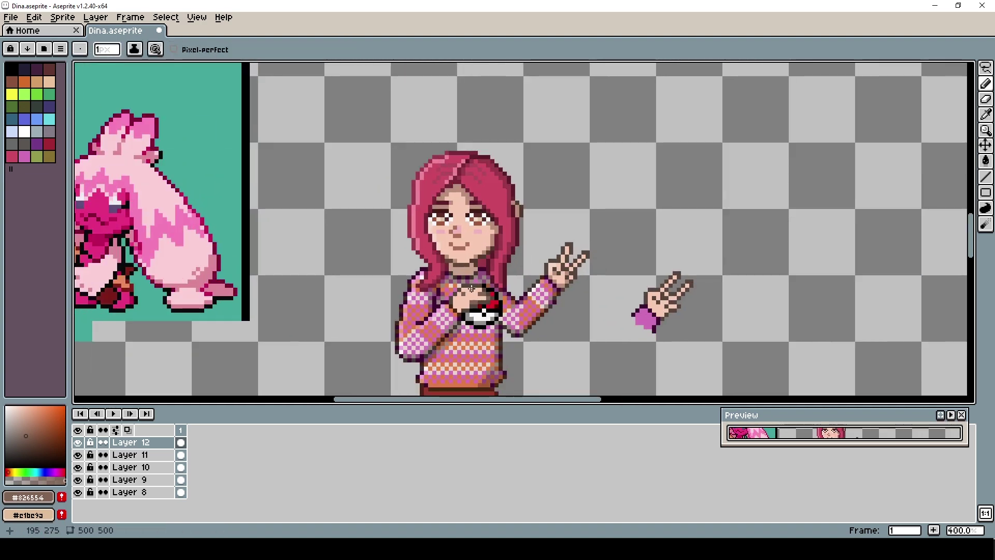
left_click_drag(461, 293, 470, 298)
left_click(467, 304, "alt")
scroll(457, 329, "down", 1)
scroll(454, 330, "up", 2)
scroll(454, 331, "down", 2)
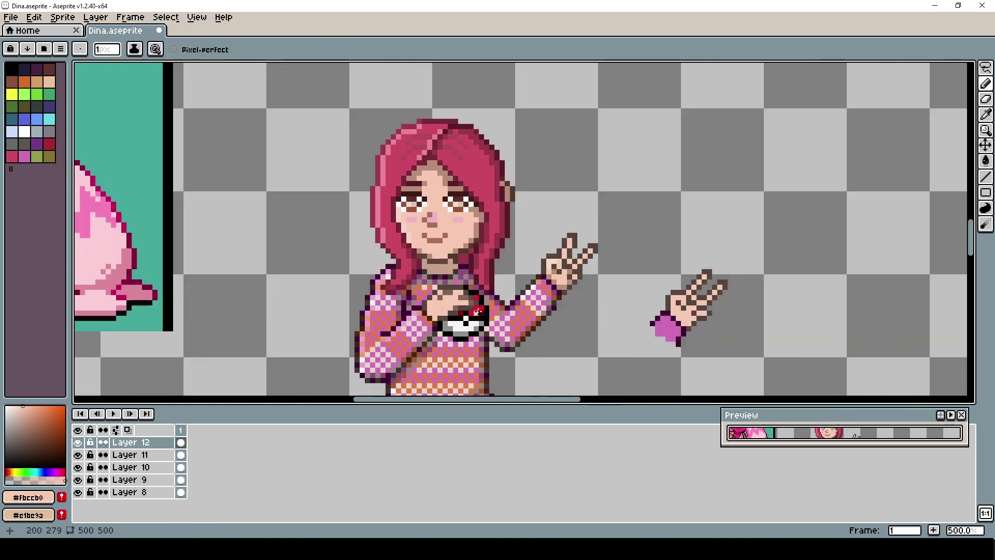
scroll(469, 333, "up", 1)
- Refine the holding hand's outline and finger lines with #56473d, #826554 and #fbccb0
left_click(471, 335, "alt")
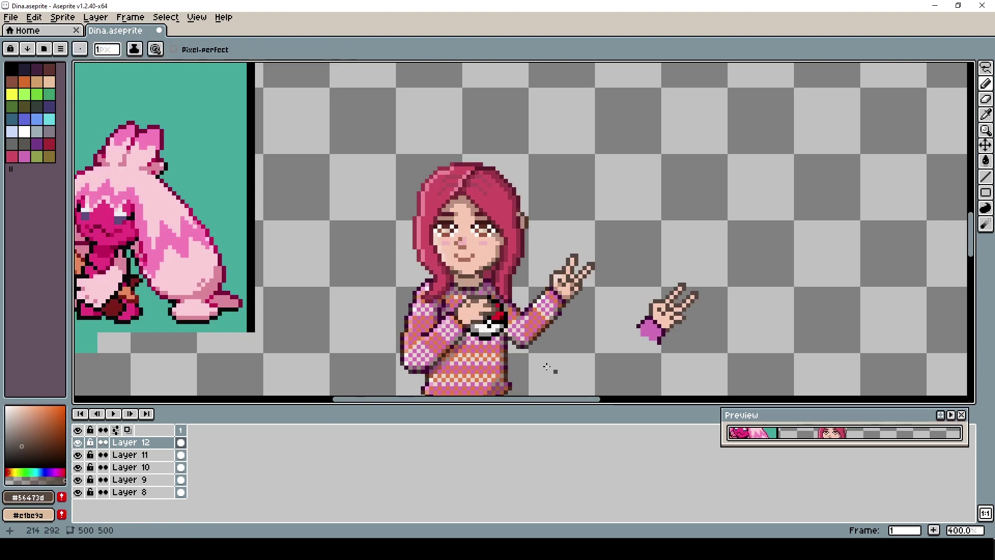
scroll(472, 334, "down", 2)
scroll(458, 259, "up", 3)
left_click(458, 259, "alt")
scroll(458, 259, "down", 2)
scroll(464, 251, "up", 2)
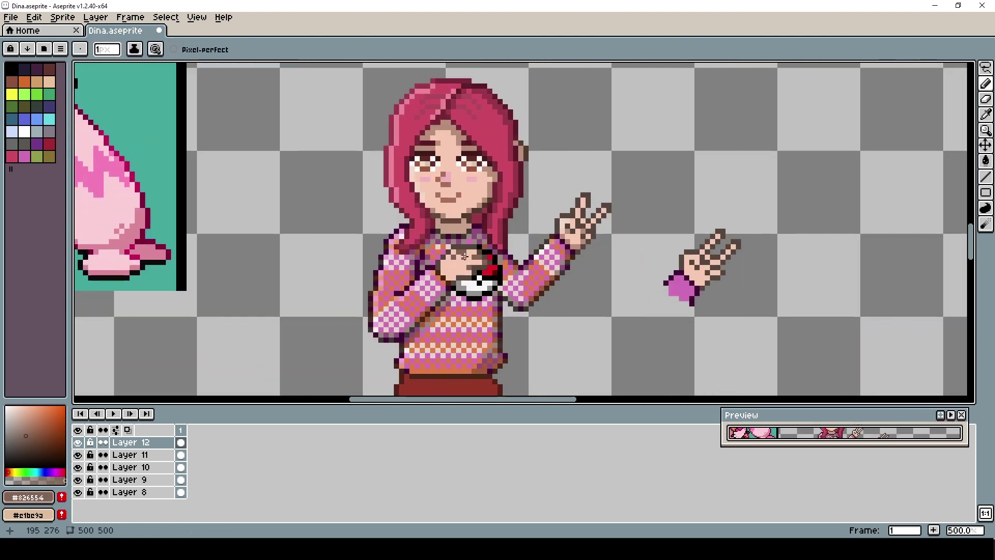
left_click(465, 249, "alt")
scroll(467, 265, "down", 2)
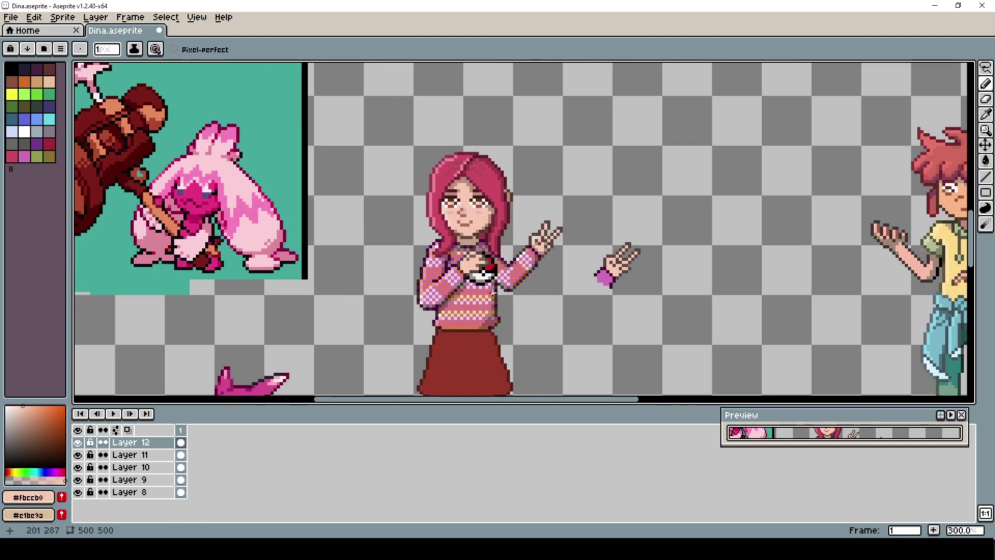
- Shade the holding hand's fingers with #ba9179 and touch up the lit areas with #fbccb0
scroll(467, 257, "up", 2)
left_click(467, 256, "alt")
left_click(595, 245, "alt")
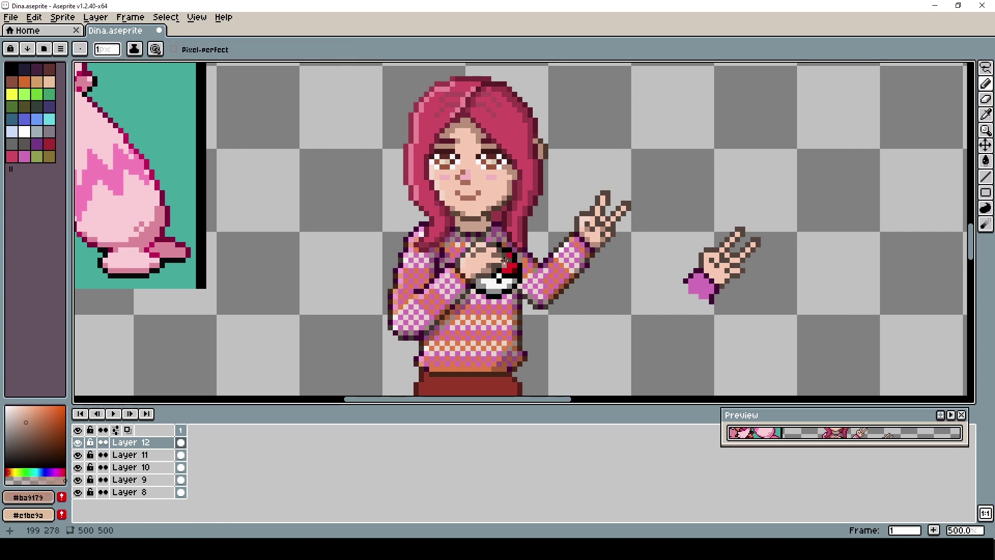
scroll(531, 249, "down", 3)
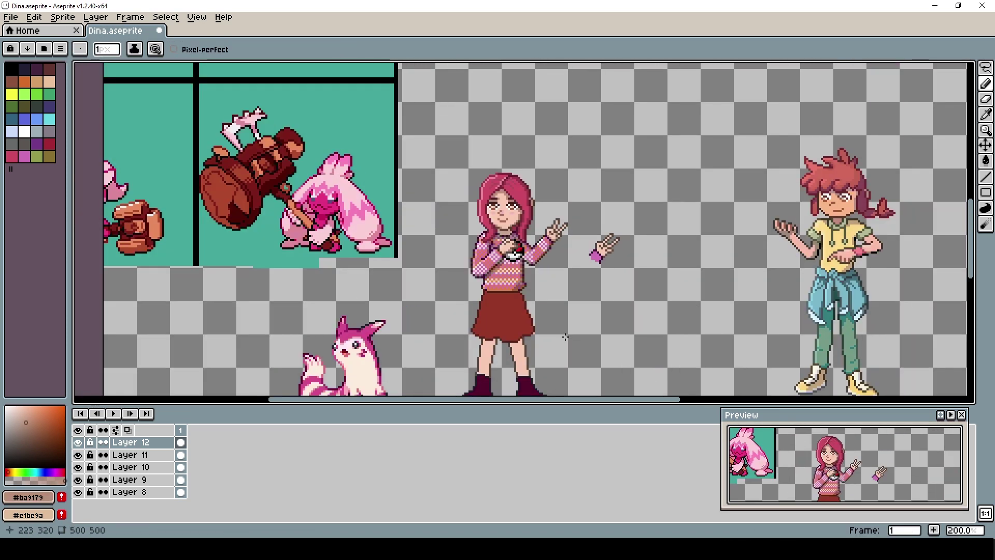
scroll(570, 254, "up", 2)
scroll(567, 280, "down", 2)
scroll(567, 280, "up", 1)
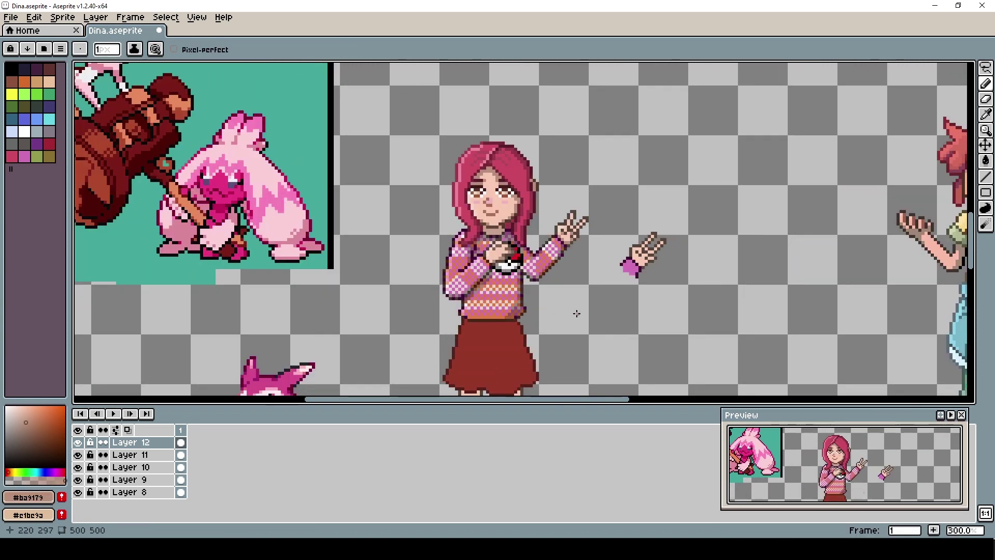
scroll(493, 250, "up", 4)
left_click(497, 253, "alt")
left_click(510, 257, "alt")
scroll(537, 270, "down", 3)
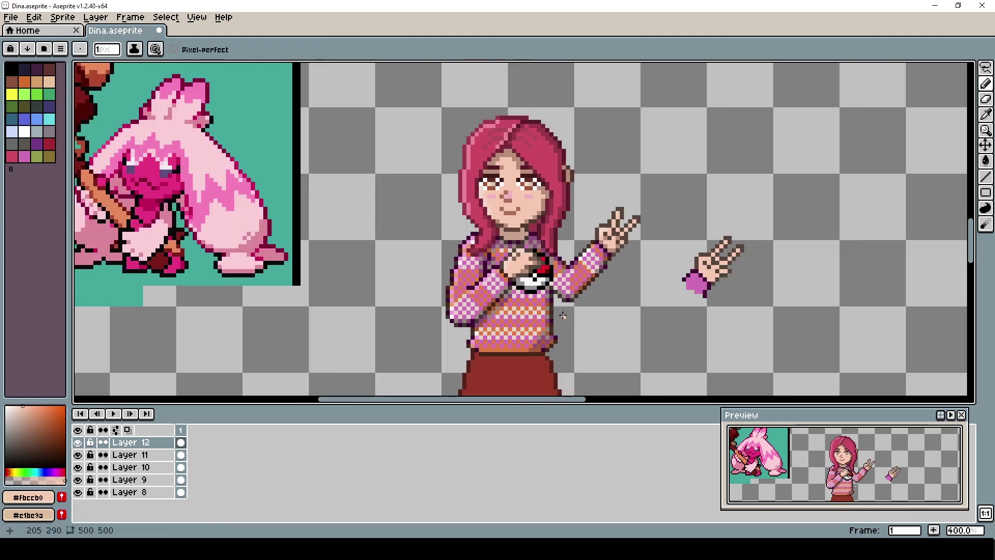
- Erase the raised hand's lower finger on Layer 9 and place a #56473d outline pixel at its base
scroll(563, 315, "down", 1)
left_click_drag(631, 332, 655, 273)
scroll(652, 193, "up", 1)
left_click_drag(646, 191, 624, 234)
scroll(625, 234, "up", 1)
key("e")
mouse_move(622, 231)
left_mouse_down()
mouse_move(607, 236)
mouse_move(616, 233)
left_mouse_up()
left_click(589, 268, "ctrl")
scroll(616, 247, "up", 3)
key("b")
left_click(576, 247, "alt")
left_click(588, 246)
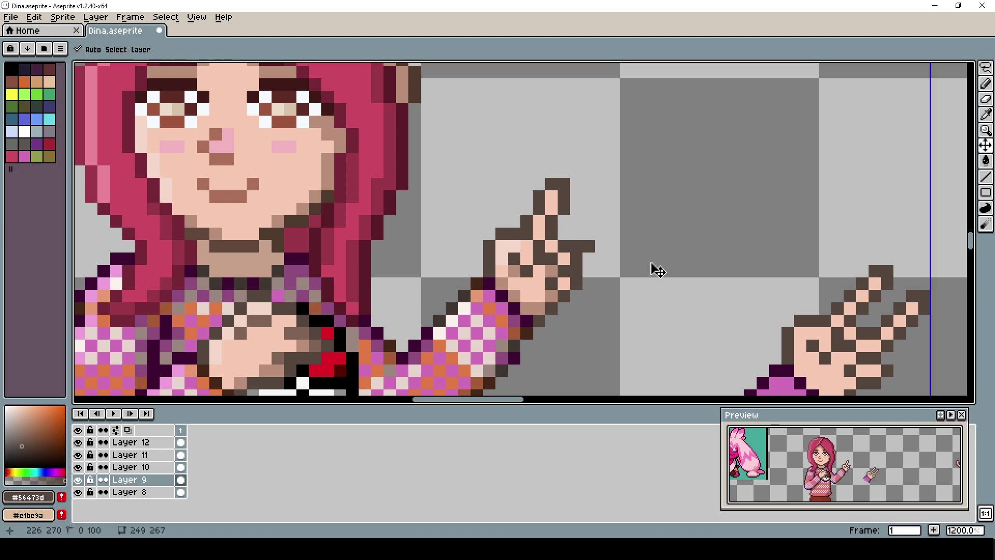
key("m")
mouse_move(469, 139)
left_mouse_down()
mouse_move(610, 254)
mouse_move(751, 231)
left_mouse_up()
key("ctrl+z")
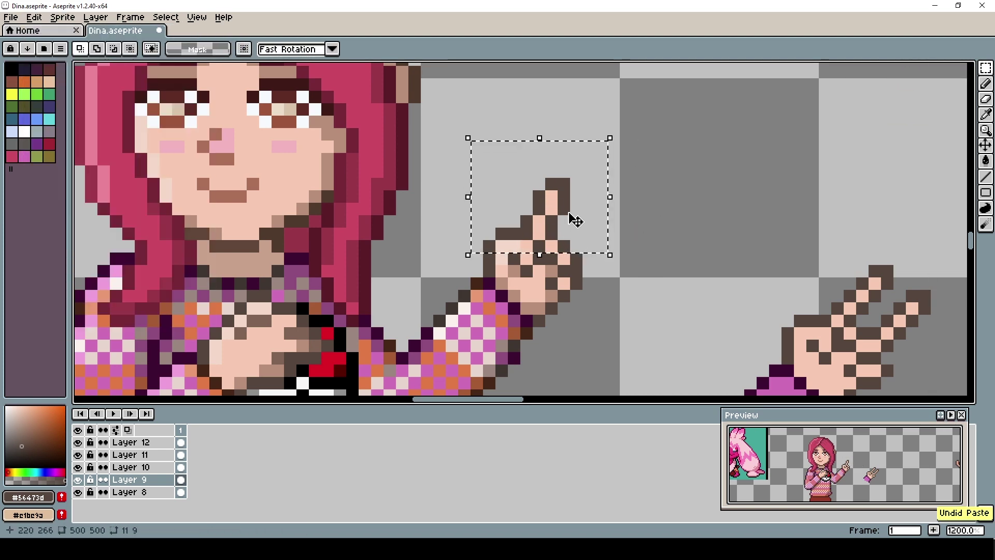
left_click_drag(565, 219, 753, 232, "ctrl")
key("Delete")
key("b")
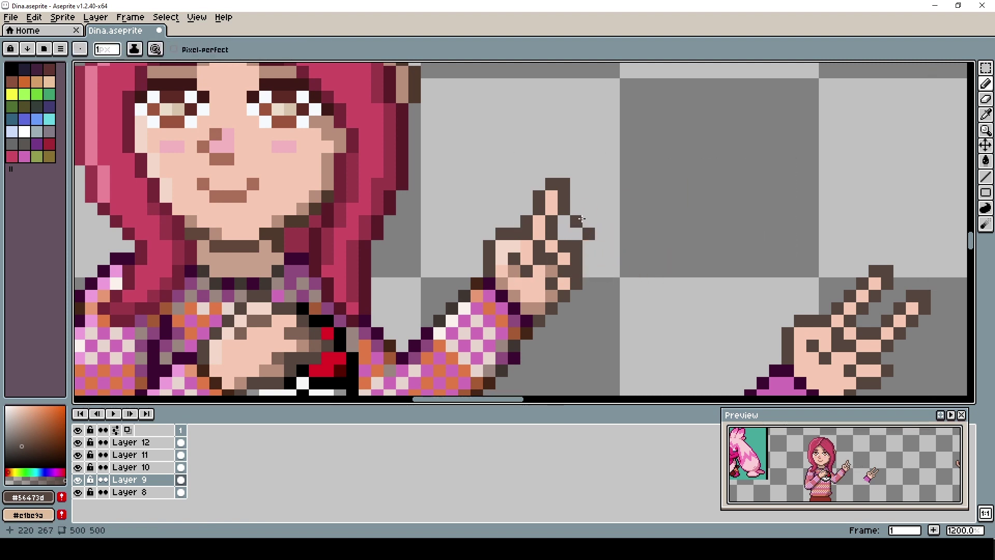
key("ctrl+z")
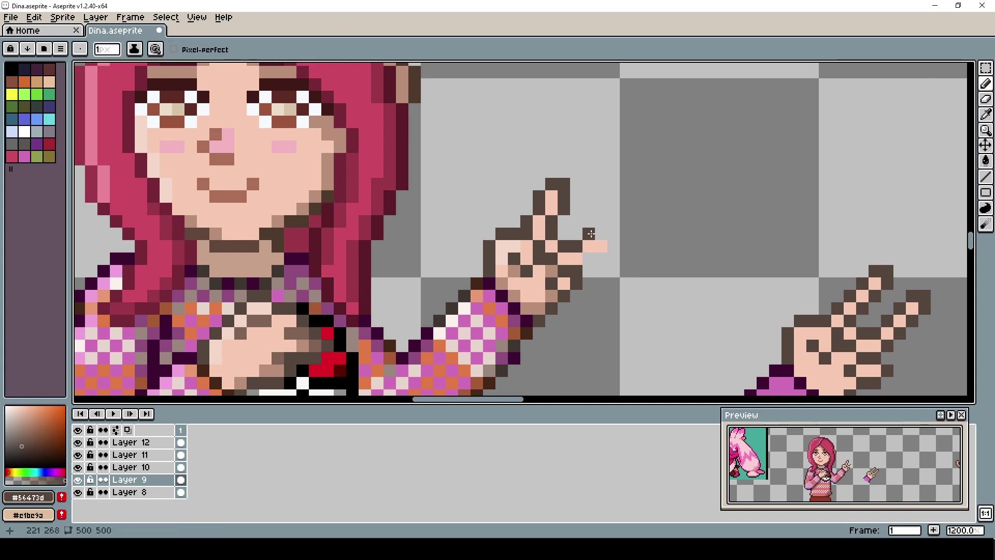
- Redraw the raised hand's lower finger pointing sideways with #fbccb0 skin and a #56473d outline around its tip
left_click(595, 246, "alt")
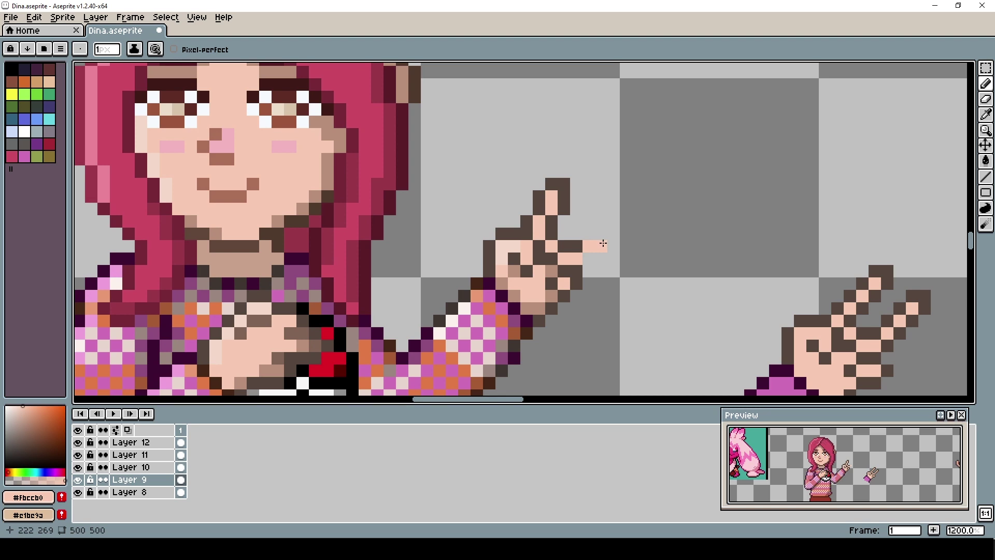
left_click(577, 246, "alt")
mouse_move(589, 235)
left_mouse_down()
mouse_move(615, 233)
mouse_move(589, 259)
left_mouse_up()
scroll(515, 287, "down", 6)
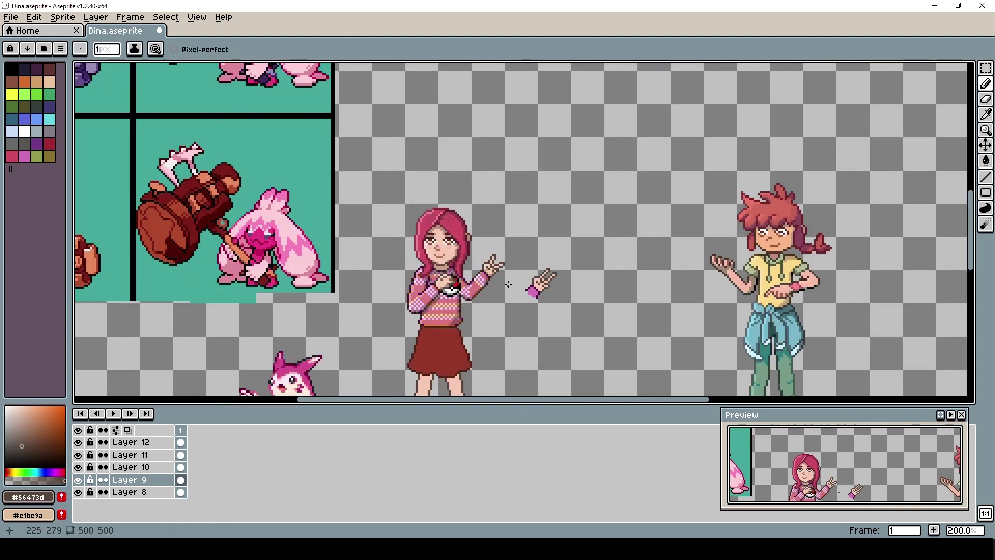
scroll(507, 273, "up", 3)
scroll(506, 261, "up", 4)
scroll(556, 244, "down", 7)
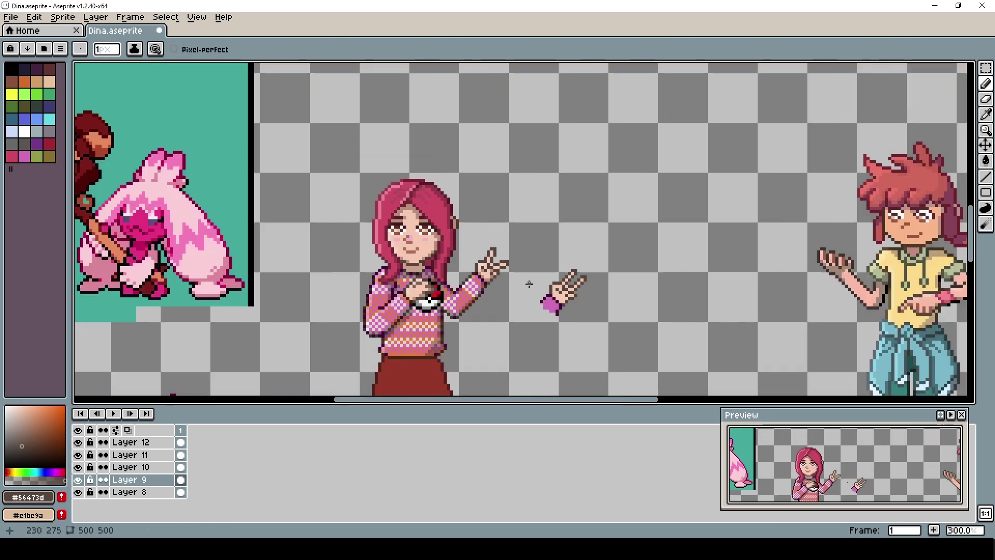
- Delete the spare hand copy from the empty area beside the girl
scroll(529, 324, "up", 1)
key("m")
left_click_drag(657, 229, 579, 310)
key("Delete")
scroll(580, 316, "down", 1)
scroll(523, 316, "up", 3)
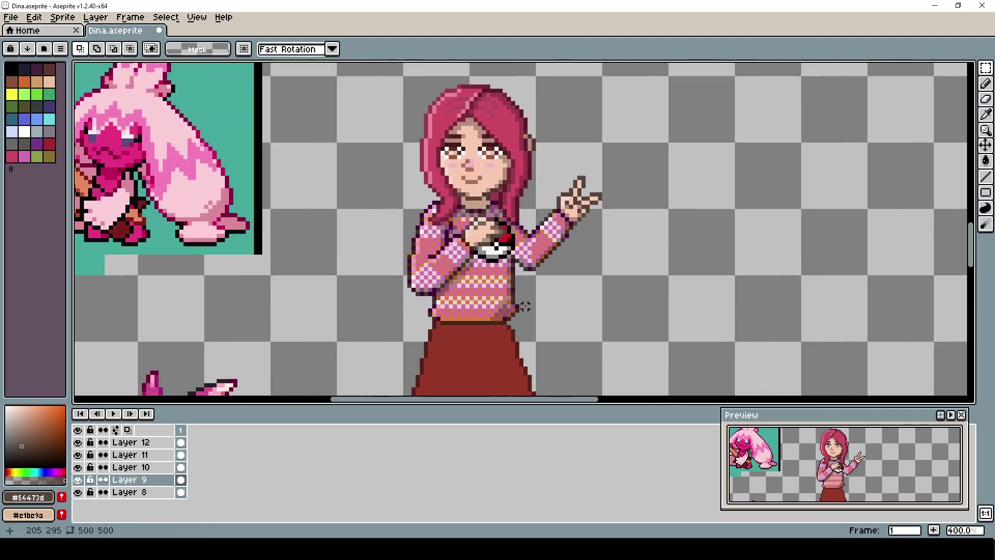
- Shade the raised hand's redrawn fingers with #ba9179
key("b")
left_click(576, 190, "alt")
scroll(596, 260, "down", 2)
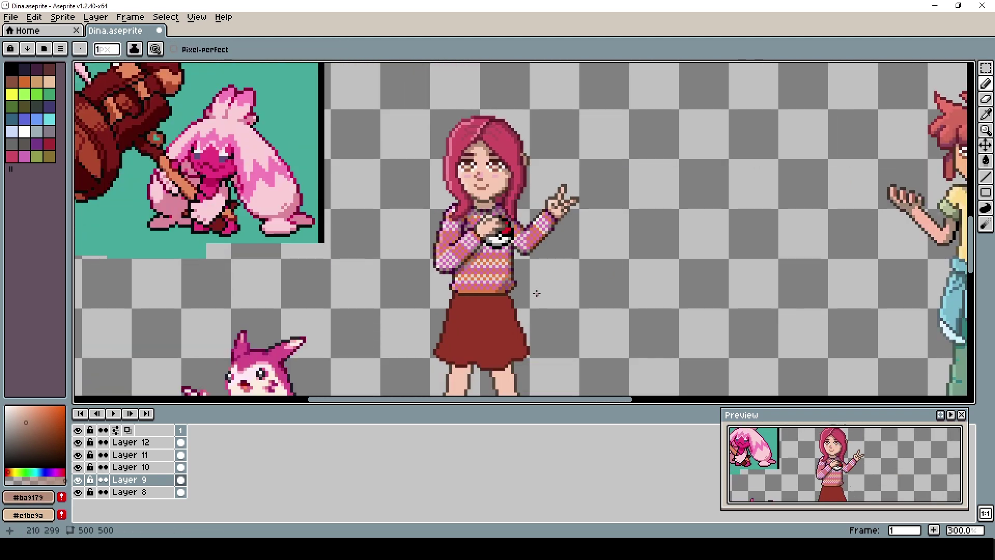
scroll(469, 174, "up", 2)
- Retouch the mouth and small facial details of the girl on Layer 10 with sampled brown tones
left_click(469, 175, "alt")
left_click(38, 441)
left_click(181, 467)
scroll(586, 219, "down", 2)
scroll(524, 208, "up", 1)
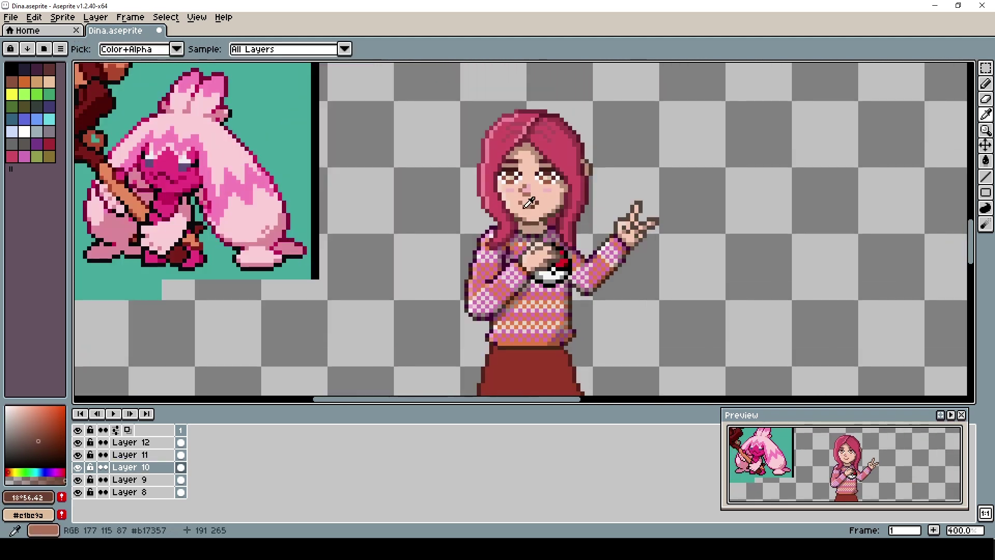
scroll(571, 247, "down", 2)
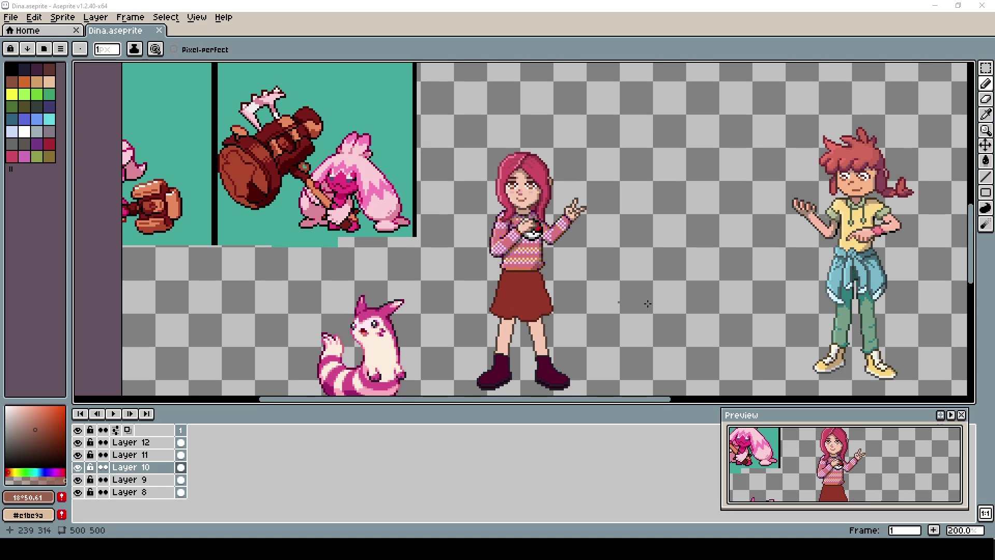
- Rename Layer 11 as Pokeball and Layer 12 as Hand
scroll(592, 279, "up", 2)
double_click(131, 455)
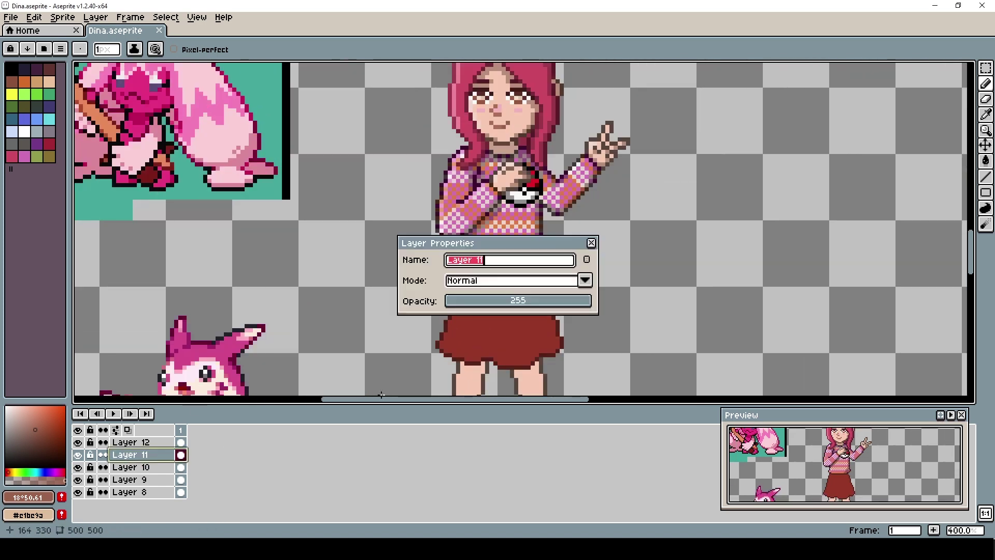
type("Pokeball")
left_click(591, 243)
double_click(130, 443)
type("Hand")
left_click(591, 243)
- Rename Layer 10 as Details and Layer 9 as Main
double_click(130, 468)
type("Details")
double_click(145, 480)
type("Main")
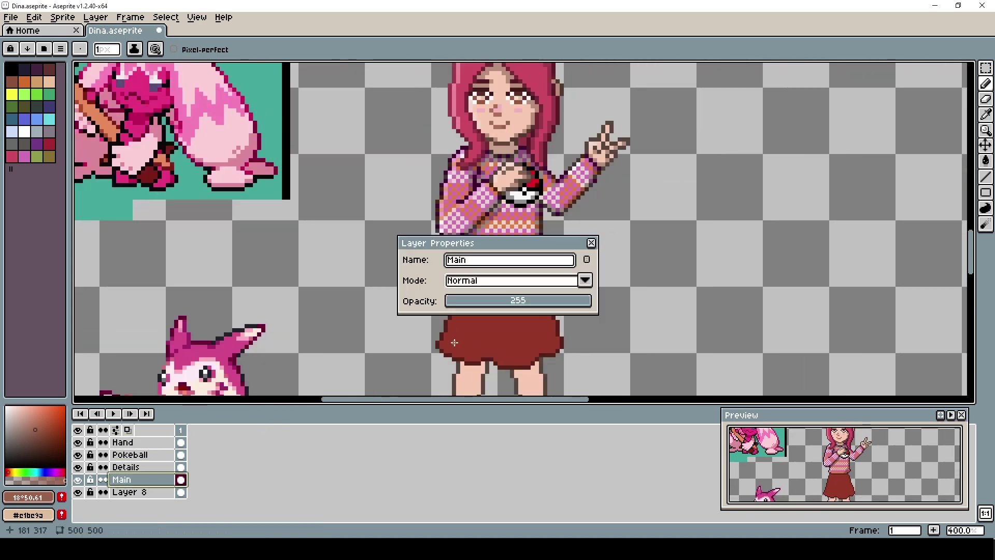
key("Return")
- Rename Layer 8 as Reference and make the Details layer active
double_click(154, 492)
type("Reference")
key("Return")
left_click(147, 468)
left_click(147, 480)
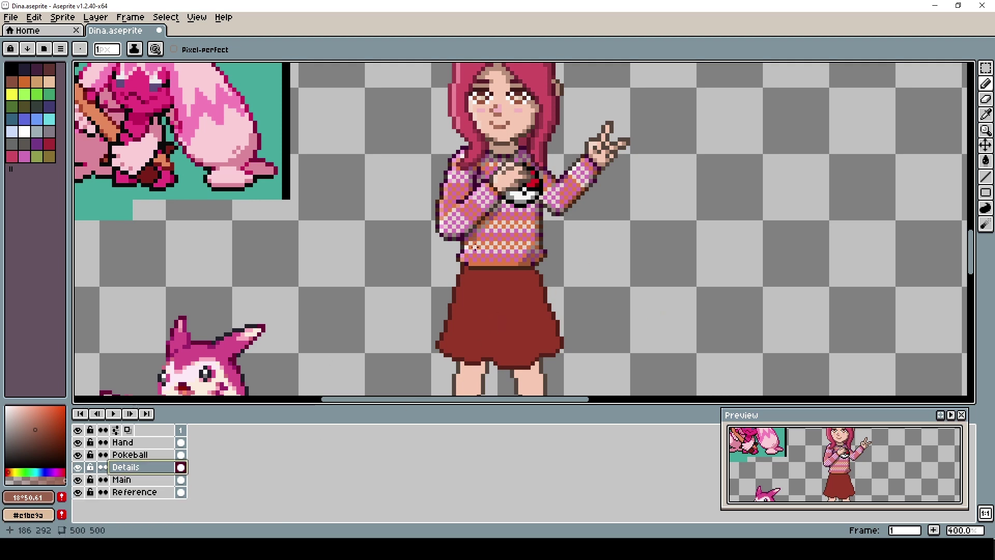
- Sample the #523b2d outline colour near the girl's chin and make the Hand layer active
scroll(473, 247, "down", 2)
scroll(514, 101, "up", 5)
left_click(514, 101, "alt")
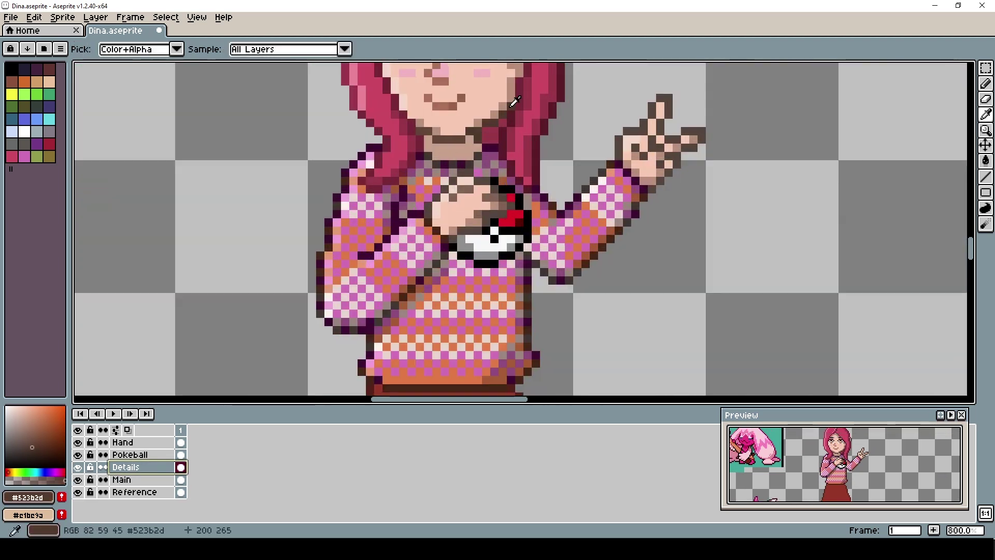
left_click(145, 442)
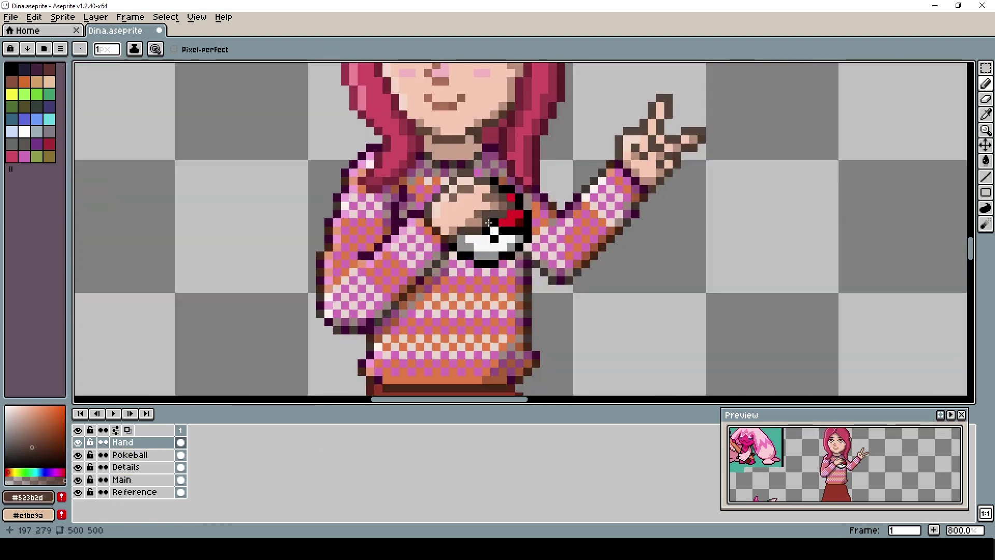
scroll(489, 223, "down", 1)
scroll(551, 349, "down", 5)
scroll(553, 347, "up", 5)
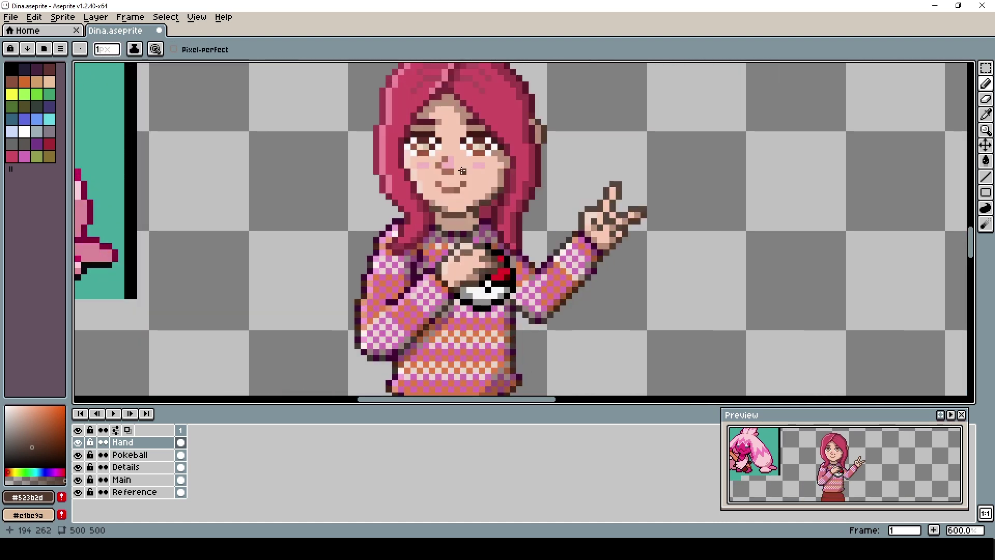
- Retouch the girl's eyes with a light beige mixed from their sampled colour
left_click(482, 147, "alt")
left_click(21, 423)
left_click(482, 147)
left_click(420, 147, "alt")
left_click(21, 420)
scroll(643, 246, "down", 3)
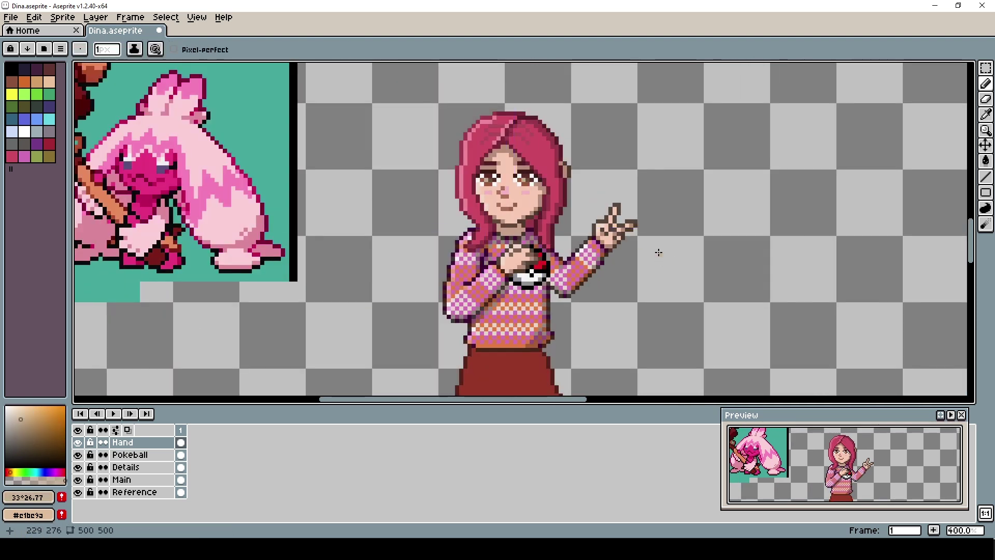
- Mix the brown #865a3b from the eye colour and retouch the girl's eyes with it
scroll(656, 251, "up", 3)
left_click(439, 143, "alt")
left_click(53, 430)
left_click(552, 129, "alt")
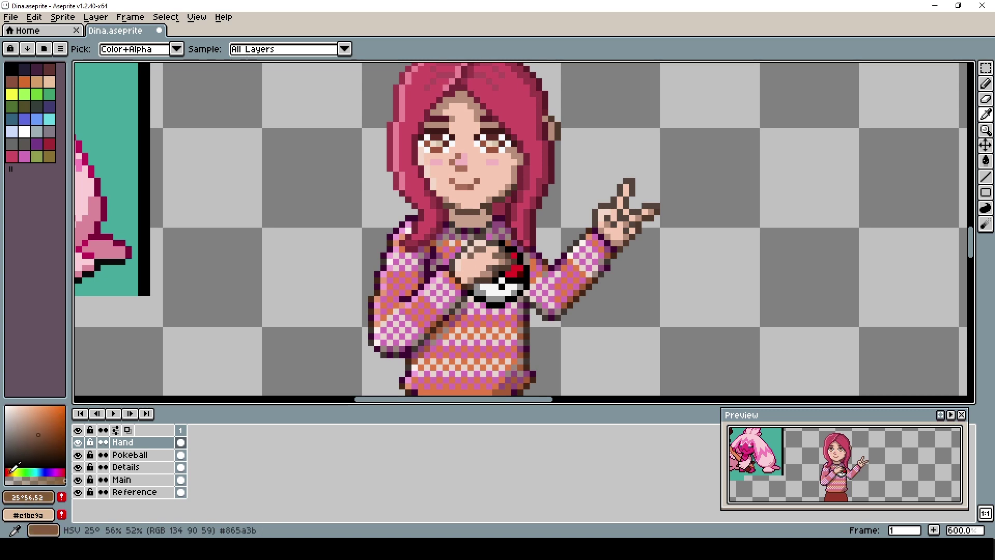
left_click_drag(511, 167, 508, 205)
scroll(468, 201, "down", 3)
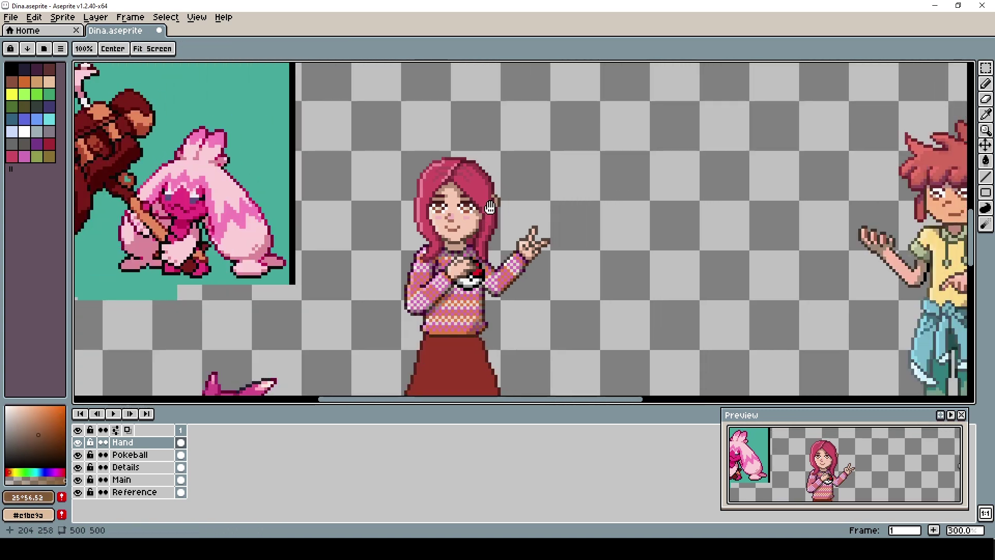
- Soften the girl's irises with a less saturated brown based on #865a3b
scroll(454, 217, "up", 5)
scroll(488, 174, "down", 6)
scroll(492, 173, "up", 3)
left_click(442, 175, "alt")
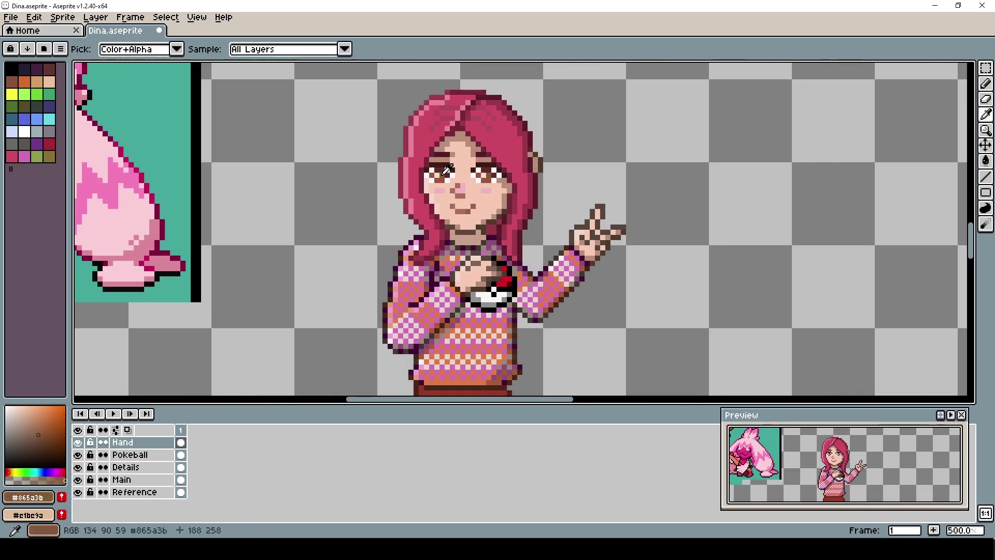
scroll(487, 175, "down", 3)
scroll(524, 216, "up", 1)
scroll(533, 244, "down", 1)
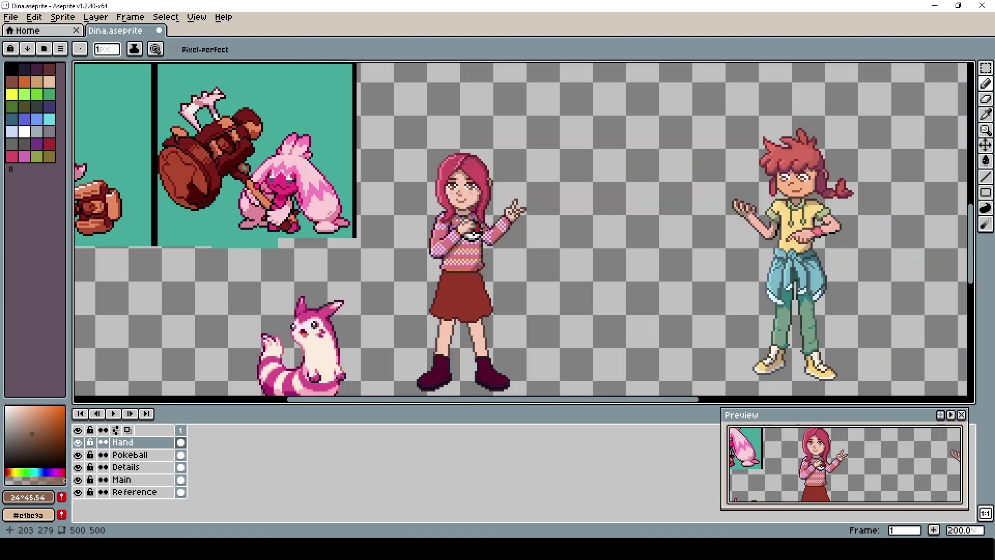
- Recolour the sweater's outline dark brown where it borders the orange stripes on the sleeves and body
scroll(545, 269, "up", 1)
scroll(545, 269, "up", 6)
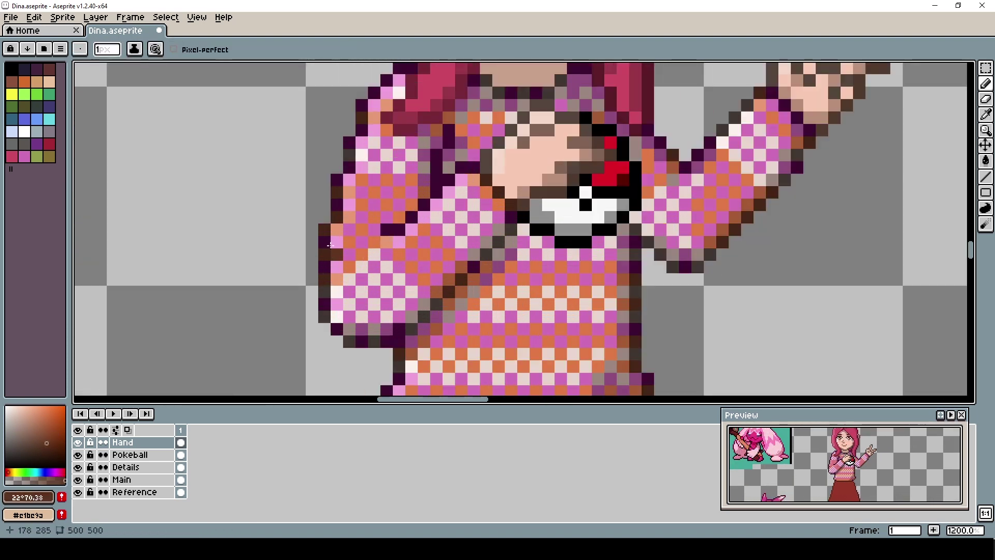
left_click_drag(334, 191, 332, 233)
left_click_drag(460, 310, 329, 353)
left_click_drag(377, 275, 521, 290)
- Recolour the sweater's outline beside the purple stripes with the dark plum #5f1b49
left_click(477, 290, "alt")
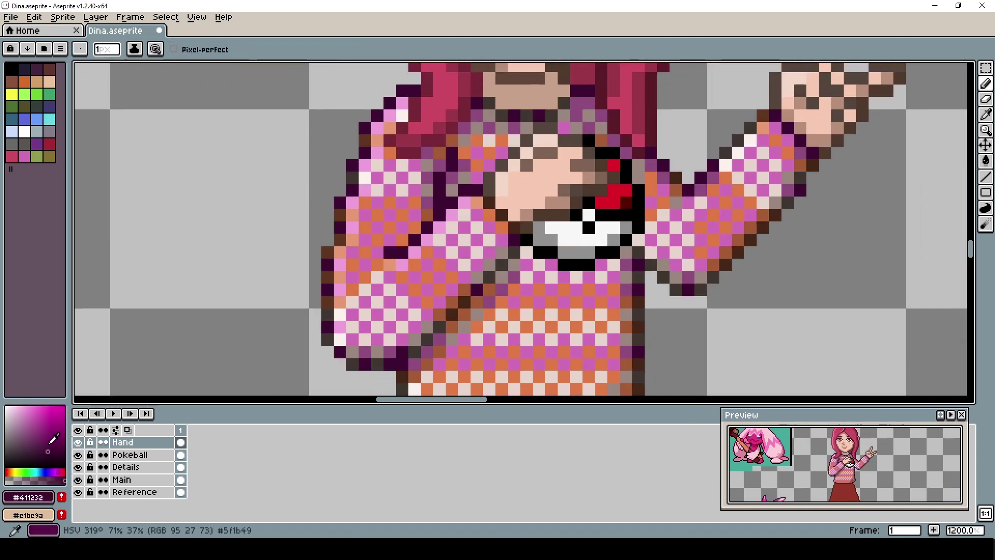
mouse_move(325, 265)
left_mouse_down()
mouse_move(390, 274)
mouse_move(448, 240)
mouse_move(472, 193)
left_mouse_up()
scroll(360, 218, "down", 1)
scroll(472, 193, "up", 1)
left_click_drag(616, 264, 517, 304)
scroll(535, 275, "down", 2)
scroll(408, 291, "up", 1)
scroll(517, 304, "down", 3)
scroll(488, 304, "down", 1)
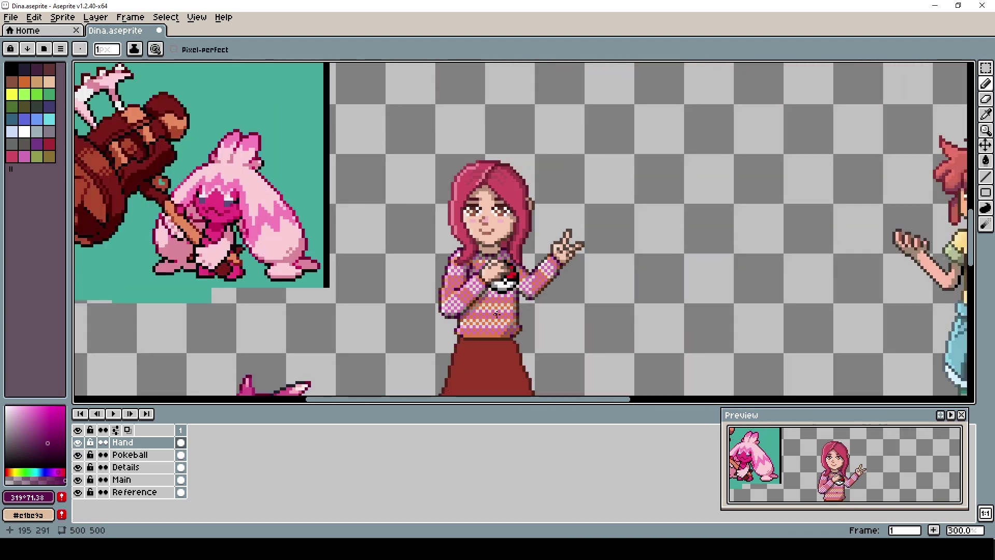
- Recolour the sweater's outline beside the pale stripes with a dark grey-brown on both sleeves
scroll(458, 331, "down", 2)
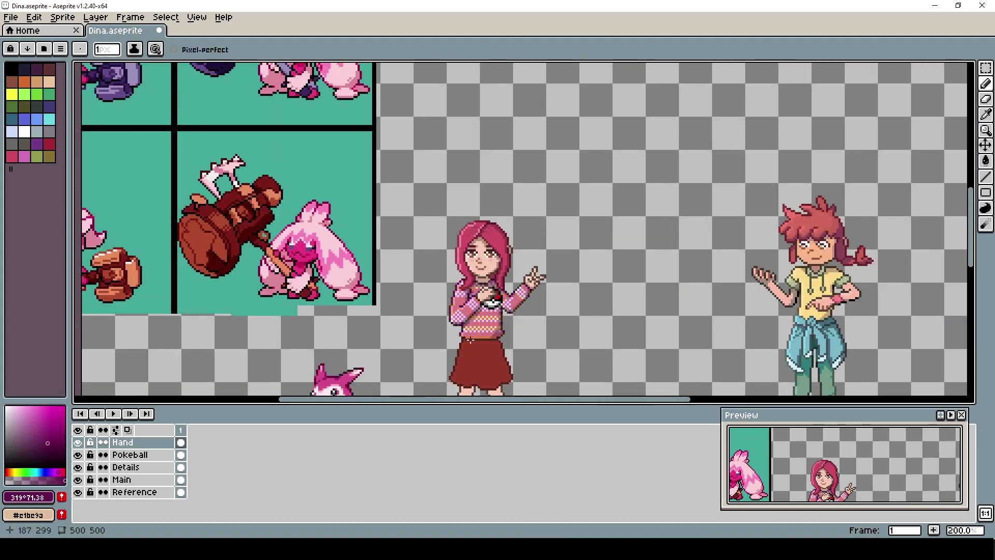
scroll(460, 316, "up", 4)
scroll(460, 317, "down", 1)
key("alt")
scroll(442, 337, "up", 5)
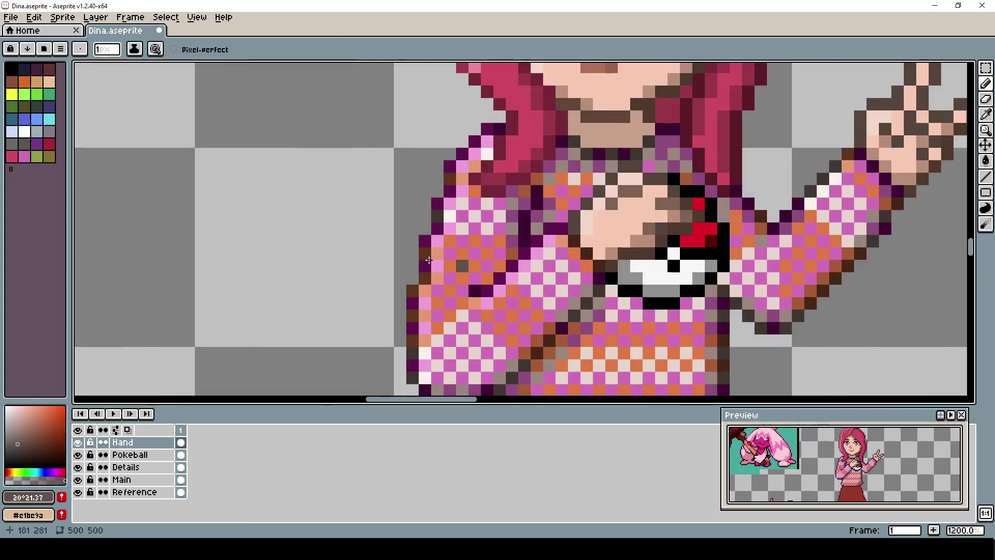
left_click_drag(411, 385, 305, 235)
left_click_drag(622, 104, 543, 277)
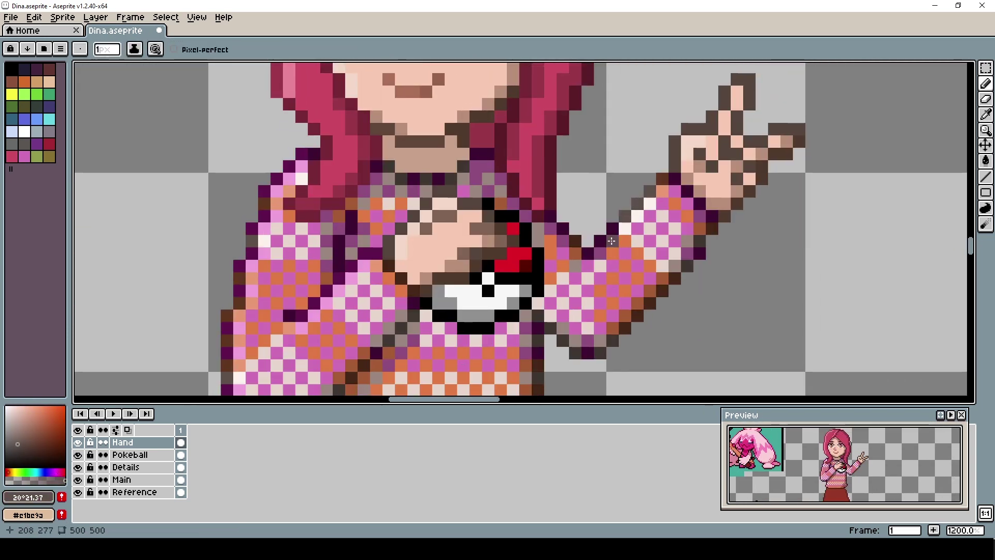
- Darken the outline beside the purple stripes on the sweater's shaded side with a deeper plum
left_click(612, 241, "alt")
scroll(611, 241, "down", 5)
scroll(601, 275, "up", 5)
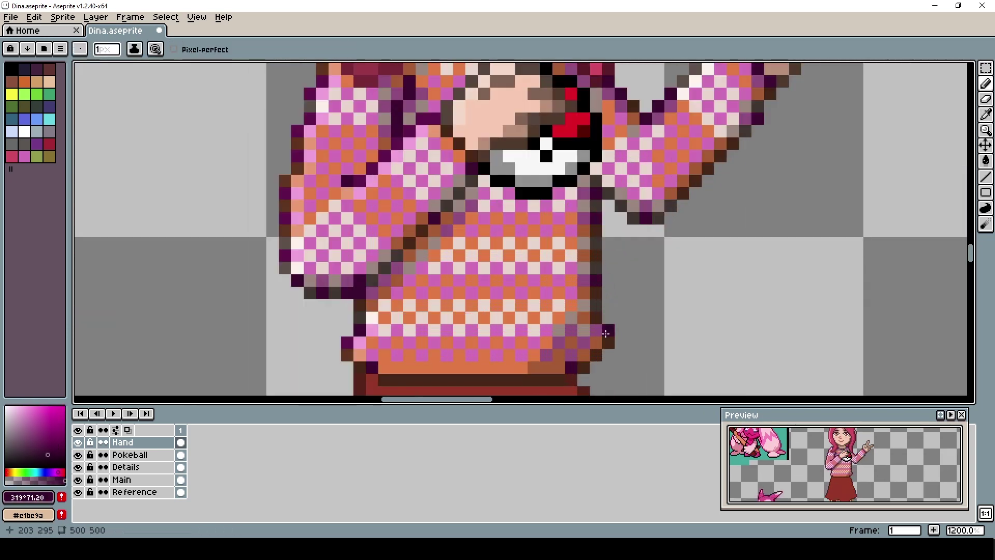
left_click_drag(742, 176, 679, 264)
mouse_move(619, 236)
left_mouse_down()
mouse_move(582, 282)
mouse_move(600, 249)
left_mouse_up()
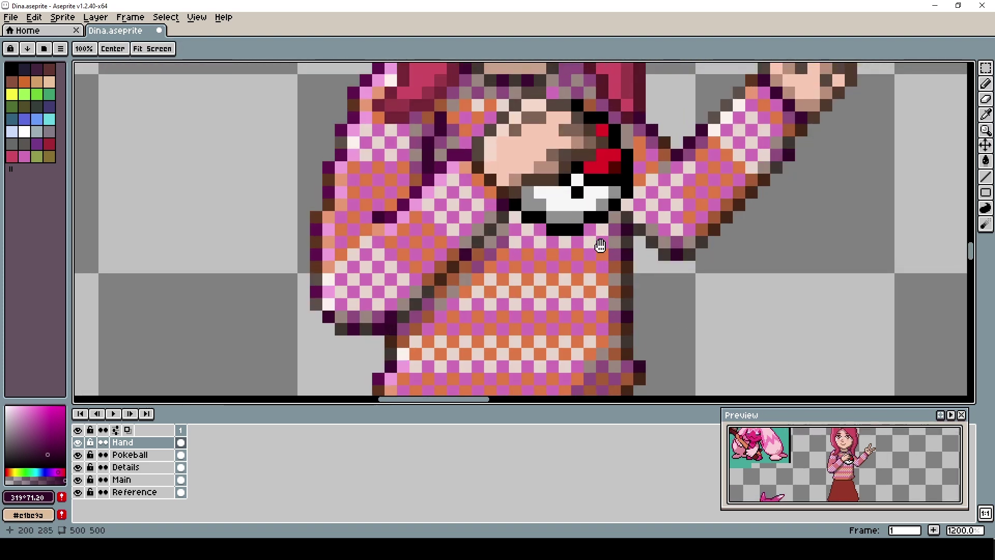
left_click_drag(655, 187, 618, 328)
scroll(617, 327, "down", 3)
scroll(618, 337, "up", 2)
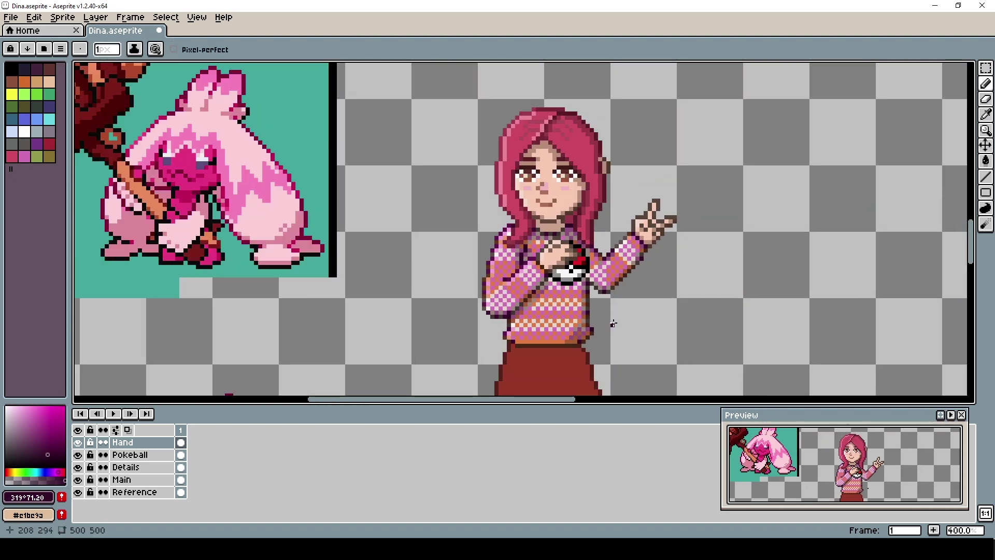
- Darken the outline beside the pale stripes on the sweater's shaded side with a deeper grey-brown
left_click(618, 341, "alt")
scroll(618, 340, "up", 2)
scroll(584, 227, "down", 3)
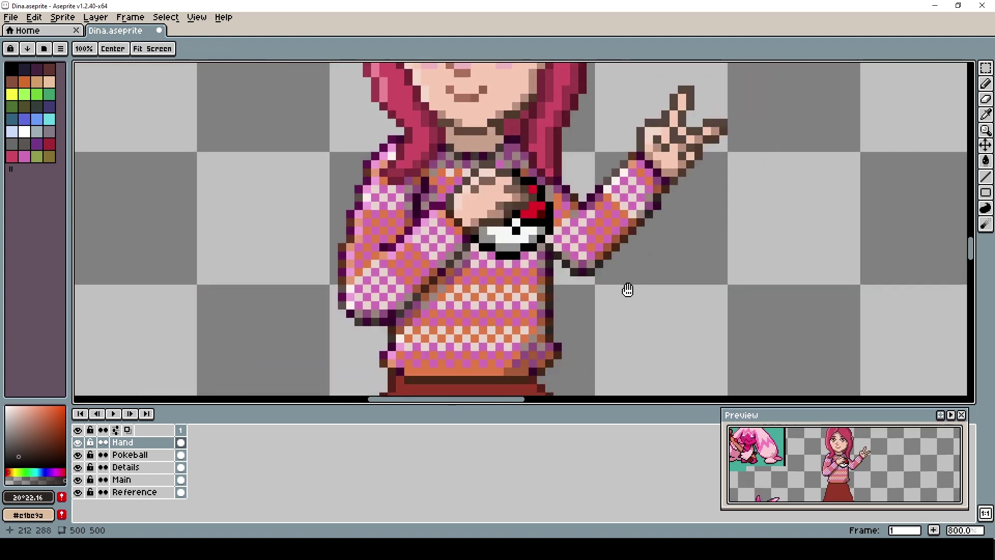
scroll(629, 289, "up", 2)
scroll(629, 307, "down", 2)
scroll(565, 275, "up", 3)
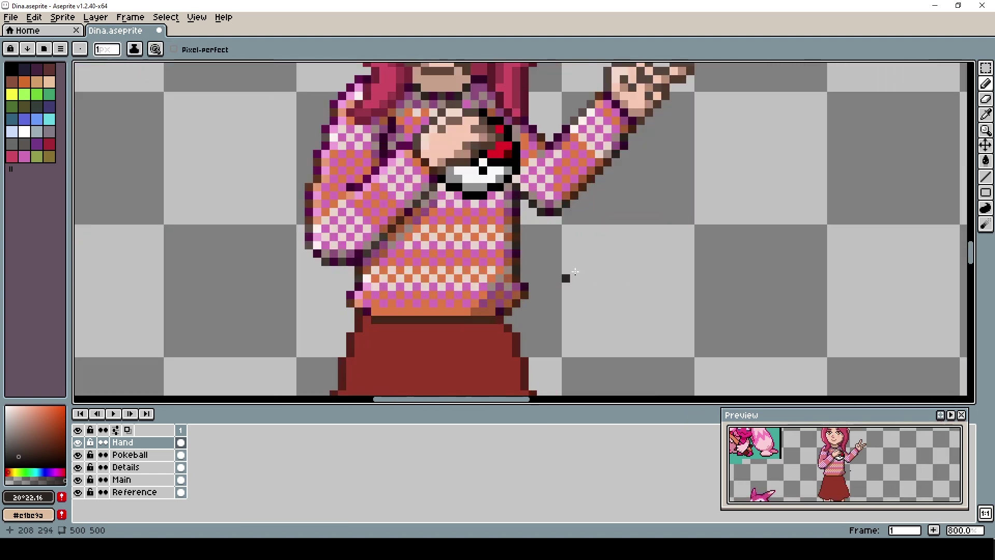
- Darken the outline beside the orange stripes on the sweater's shaded side with a deeper brown
scroll(621, 112, "down", 4)
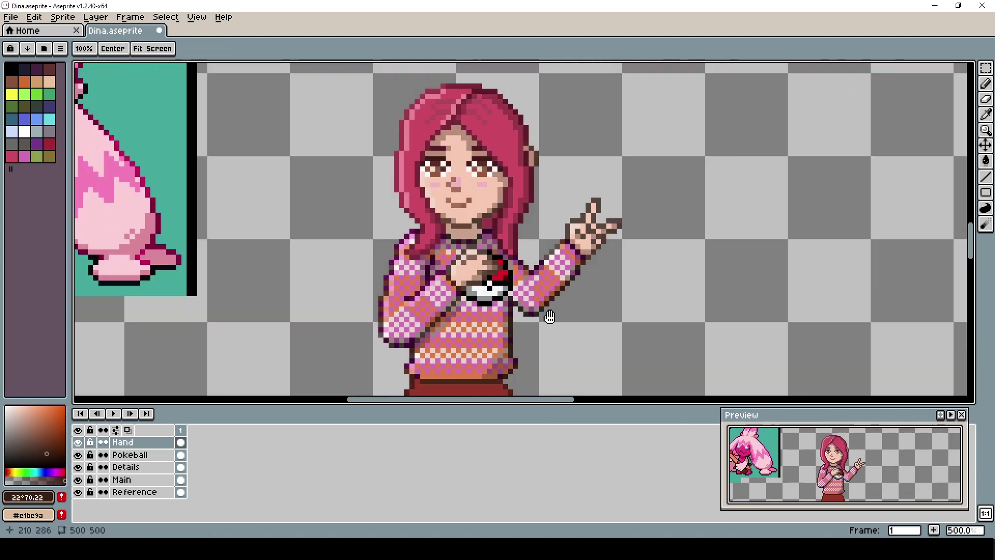
scroll(490, 352, "up", 2)
scroll(535, 306, "up", 2)
scroll(639, 342, "down", 5)
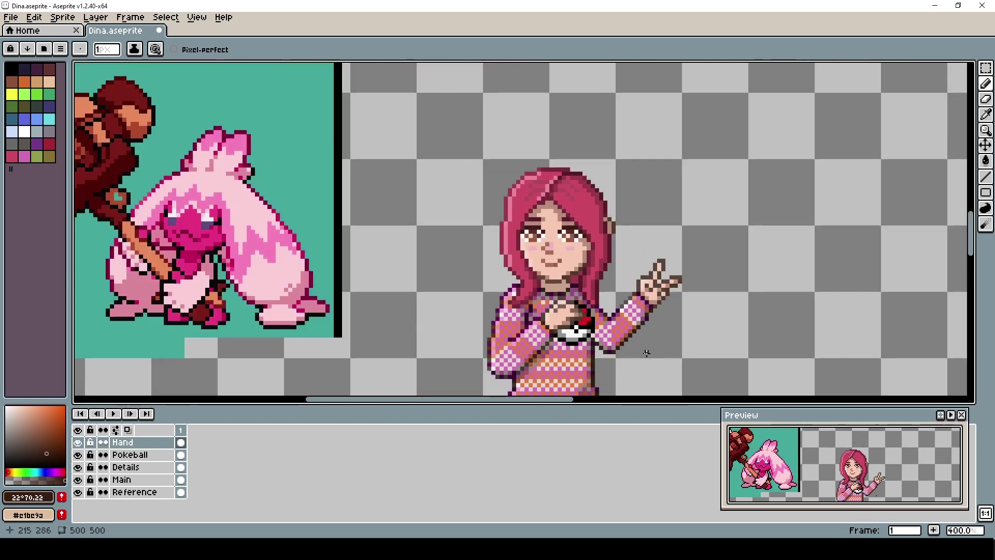
left_click_drag(637, 389, 593, 337)
- Draw two fold lines rising from the skirt's hem with the dark red #752f1d
scroll(539, 337, "up", 3)
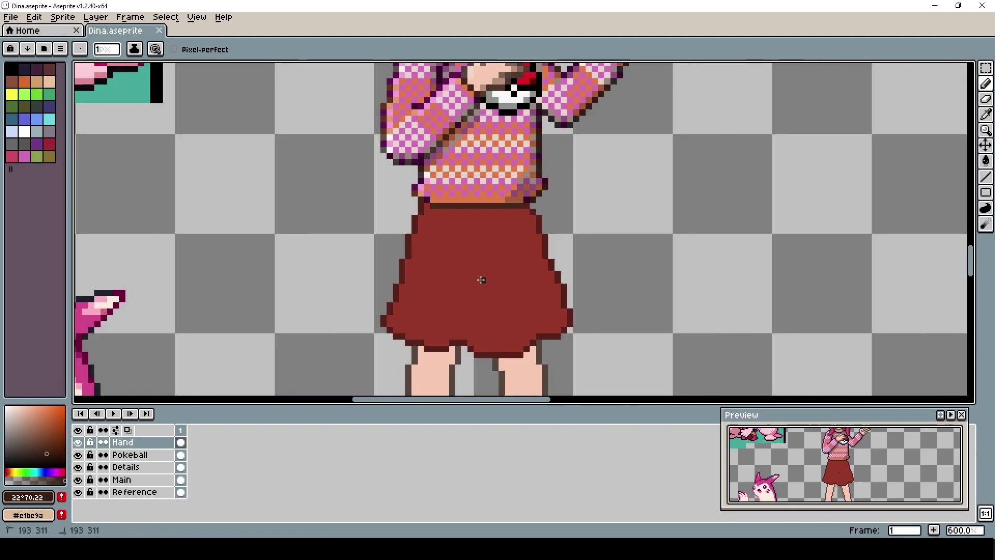
left_click(451, 311, "alt")
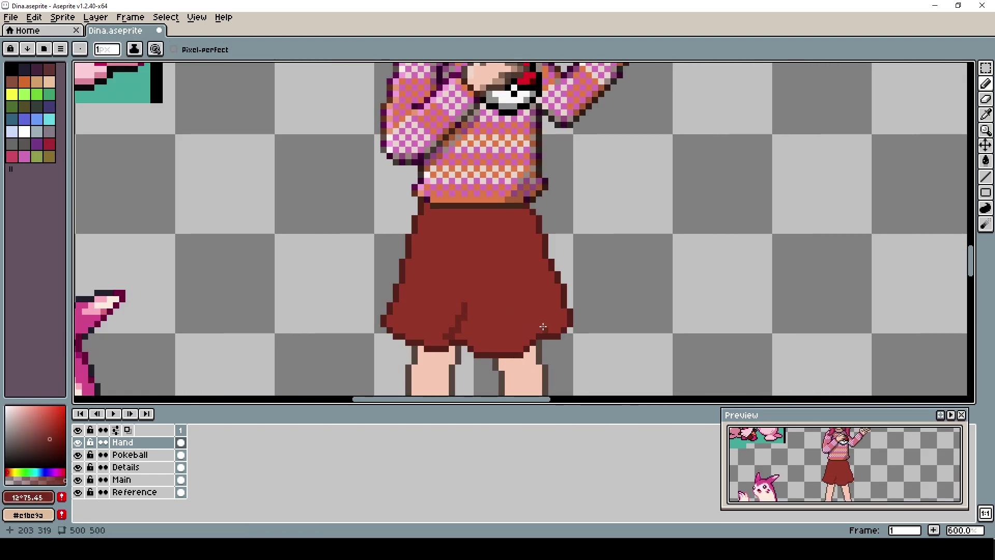
scroll(544, 336, "down", 4)
scroll(448, 264, "up", 3)
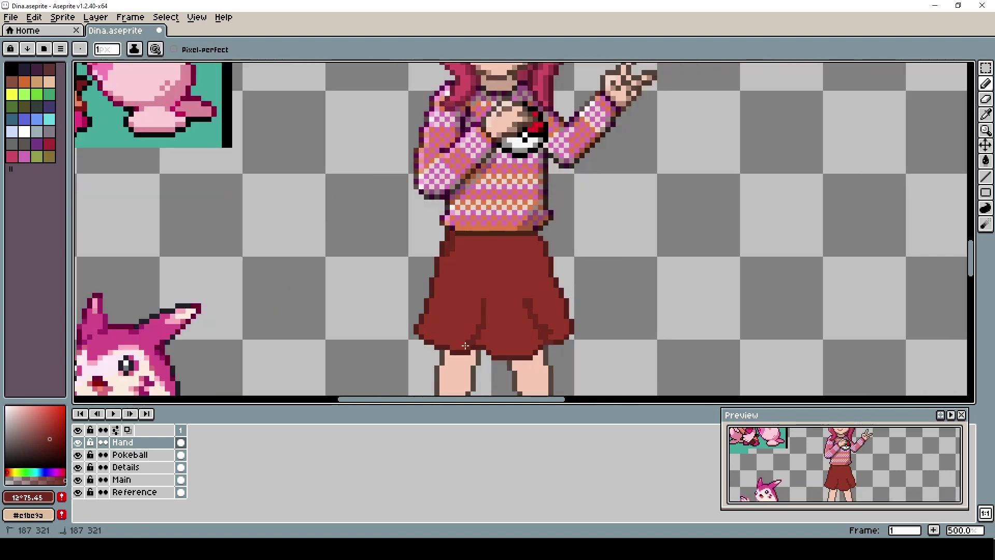
left_click_drag(536, 320, 549, 330)
- Trim the fold lines at the skirt's hem with the skirt's base red #9c3f26
scroll(549, 304, "down", 3)
scroll(555, 314, "up", 2)
left_click(487, 314, "alt")
left_click_drag(485, 317, 485, 326)
scroll(524, 321, "down", 1)
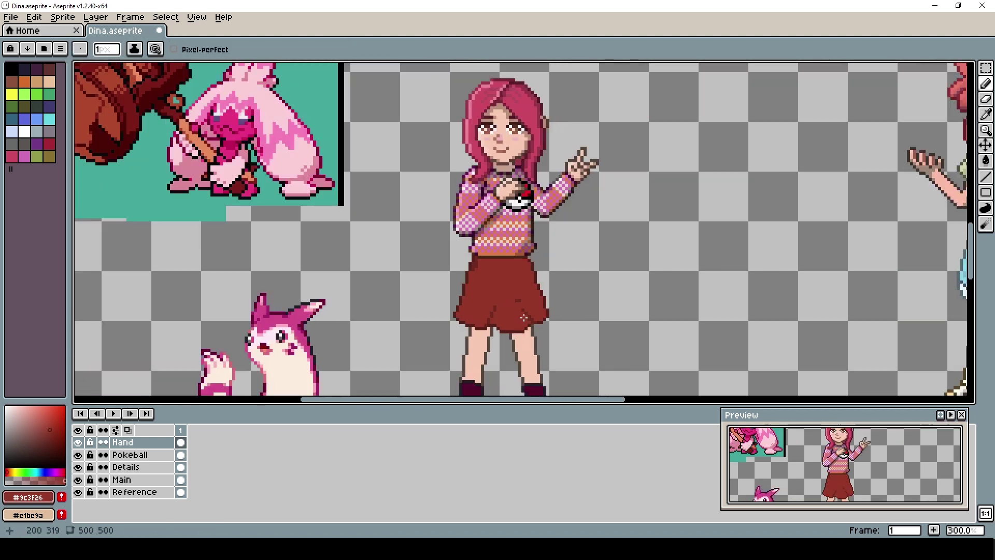
- Reshape both hem folds and add a short crease above the right one with #752f1d
scroll(519, 301, "up", 4)
scroll(455, 281, "down", 3)
scroll(469, 300, "up", 1)
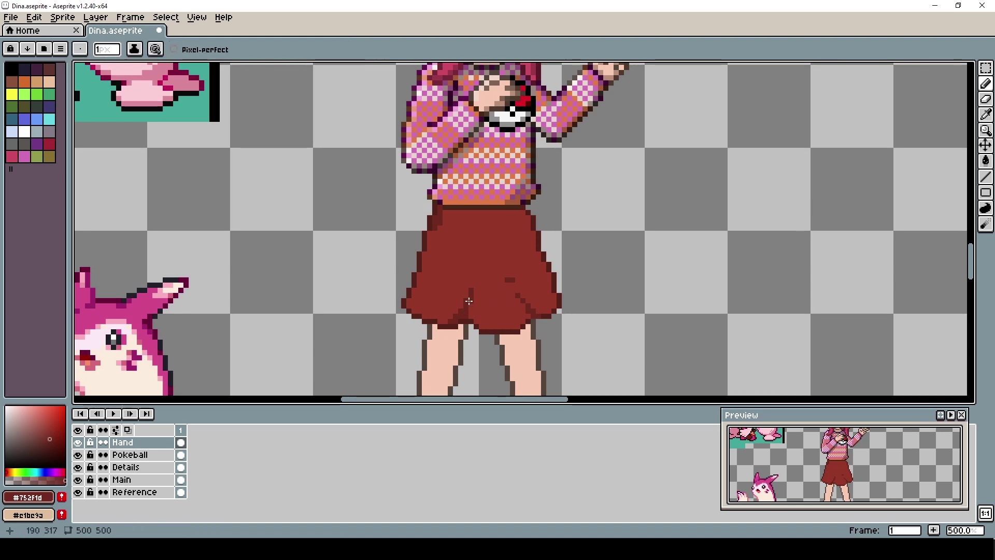
left_click_drag(473, 294, 477, 301)
left_click_drag(515, 293, 527, 317)
- Shade the skirt just below the waistband and along its right edge with #752f1d
left_click(459, 251, "alt")
mouse_move(452, 251)
left_mouse_down()
mouse_move(452, 240)
mouse_move(539, 247)
left_mouse_up()
left_click(452, 237, "alt")
left_click(461, 236, "alt")
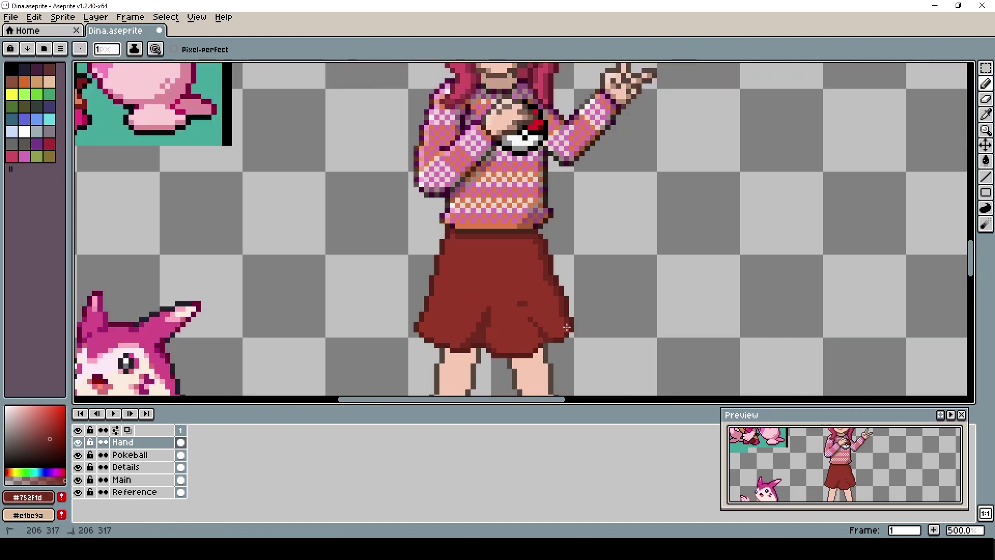
scroll(567, 327, "down", 3)
scroll(515, 318, "up", 4)
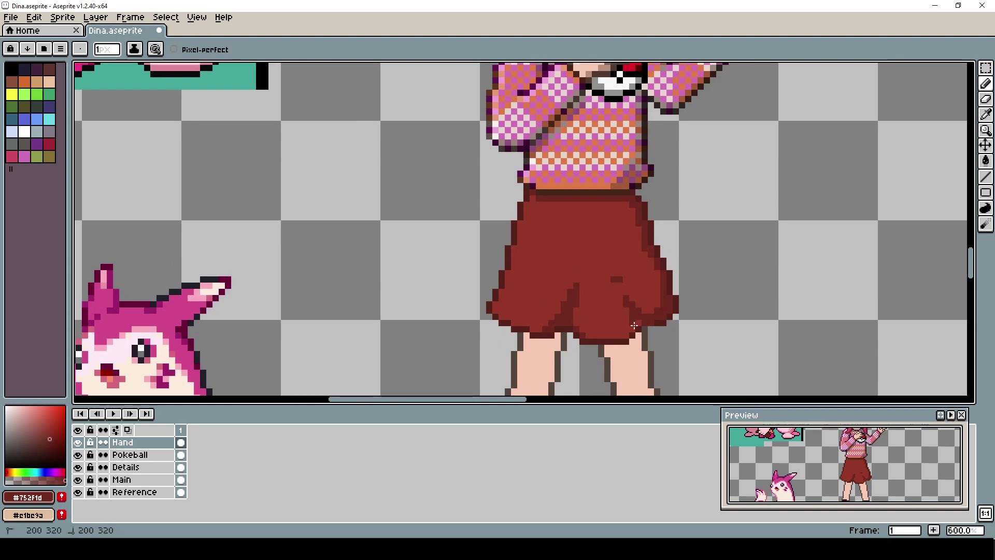
scroll(527, 297, "down", 2)
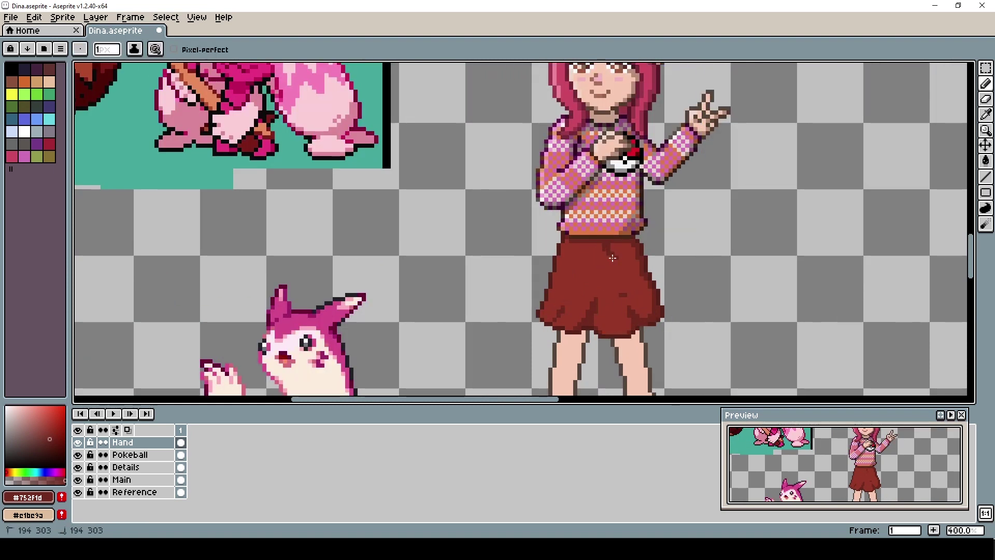
- Draw short diagonal creases below the skirt's waistband and extend the crease above the right hem fold
left_click_drag(612, 257, 615, 260)
left_click_drag(585, 244, 577, 250)
left_click_drag(621, 298, 627, 296)
key("b")
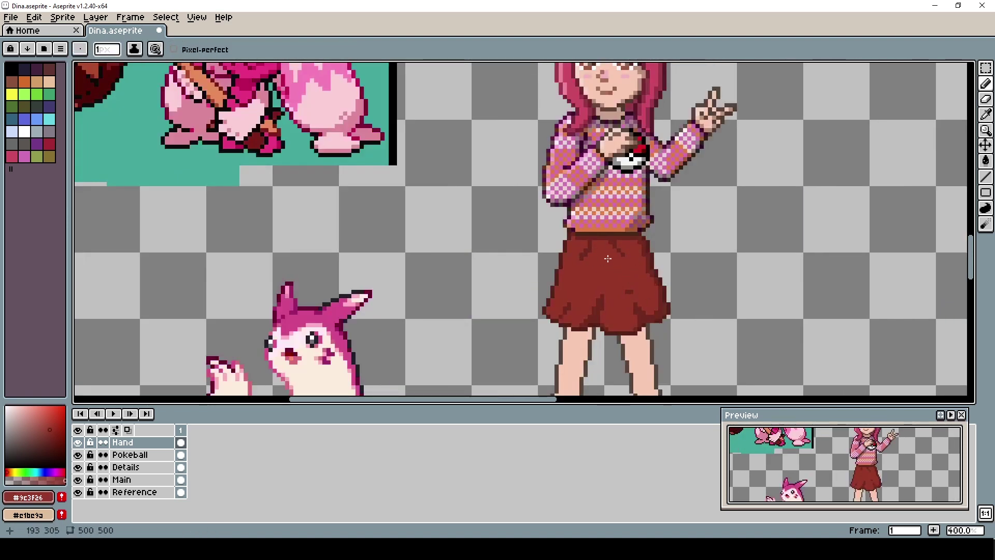
- Rework the two short creases below the skirt's waistband with base red #9c3f26 and shadow #752f1d
scroll(666, 326, "up", 1)
scroll(654, 316, "down", 1)
left_click(628, 292)
scroll(624, 271, "up", 2)
left_click(567, 236, "alt")
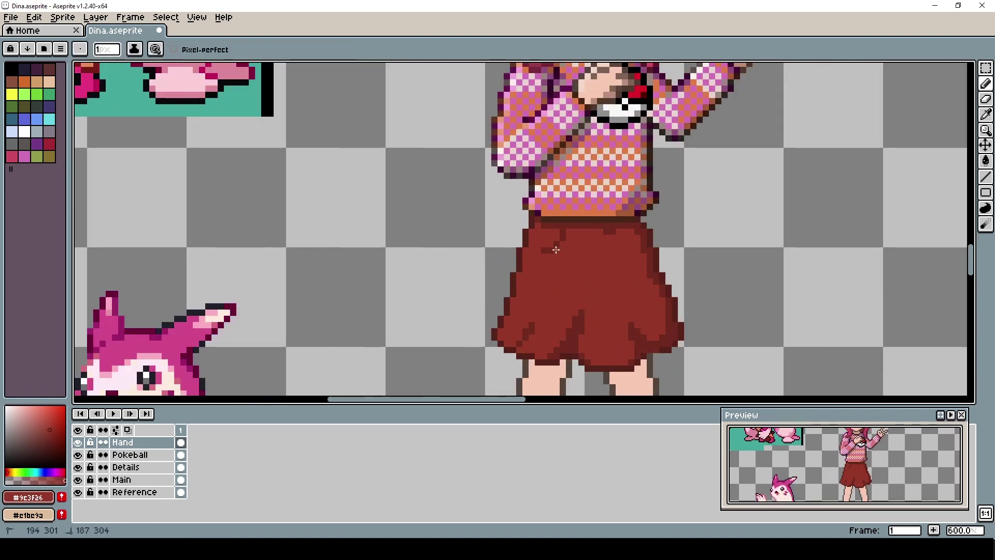
left_click_drag(566, 254, 597, 255)
scroll(591, 248, "down", 3)
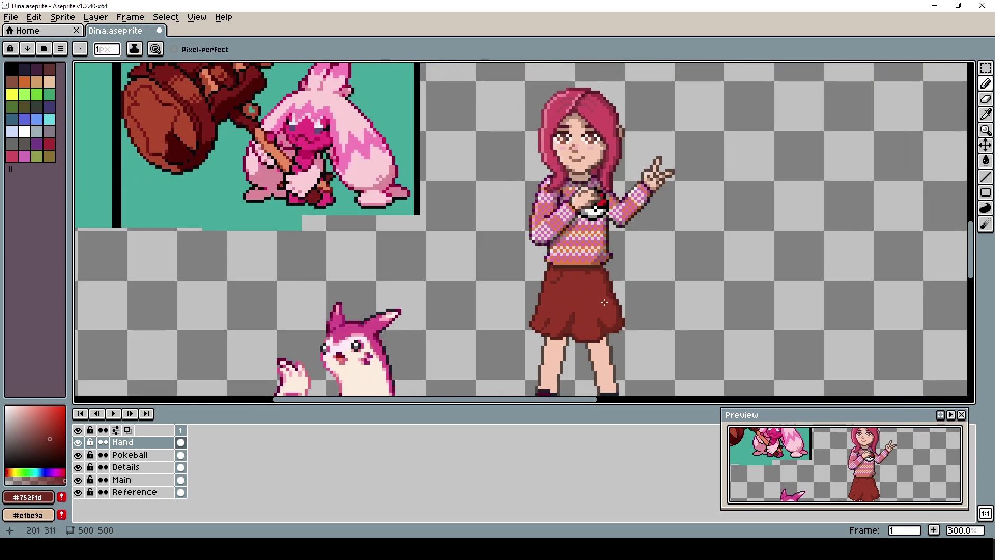
scroll(602, 303, "up", 1)
scroll(601, 303, "up", 2)
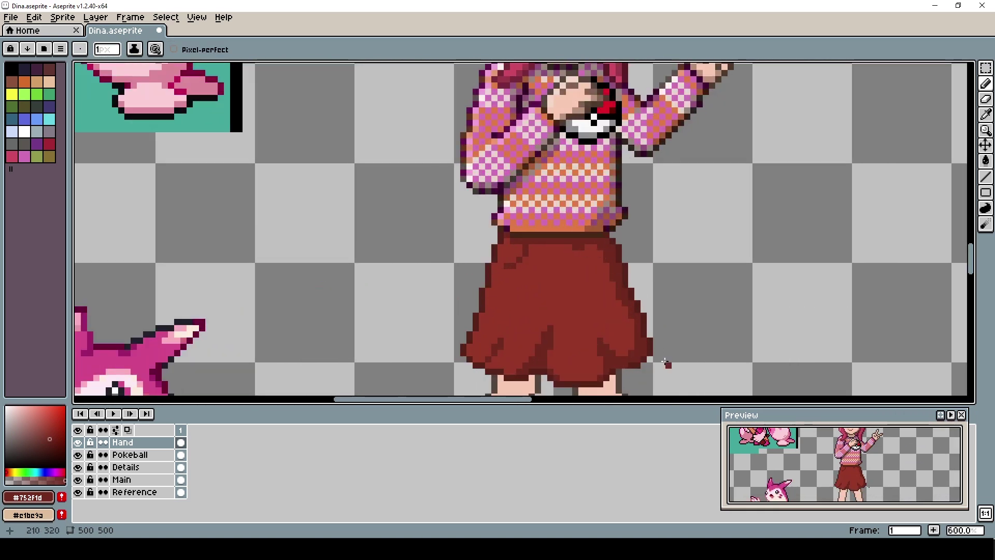
scroll(666, 362, "down", 1)
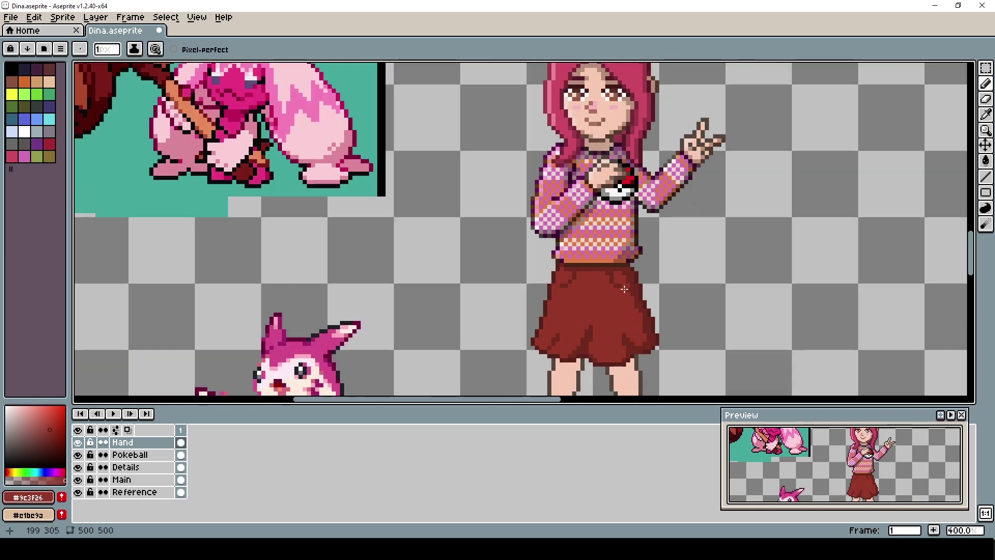
- Highlight the skirt's left edge with a lighter red, #c2573a
key("i")
scroll(625, 289, "down", 2)
scroll(551, 264, "up", 3)
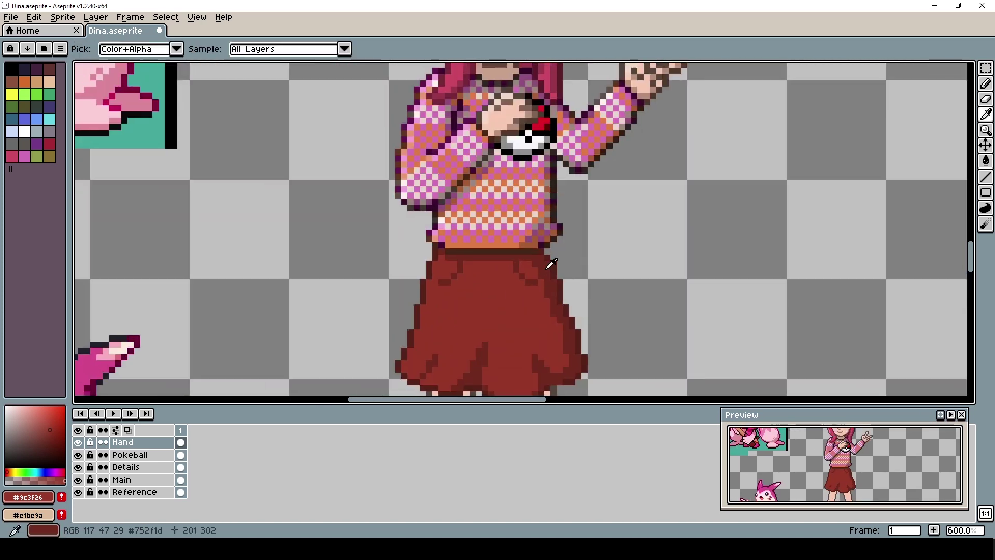
scroll(418, 342, "down", 2)
scroll(435, 316, "up", 1)
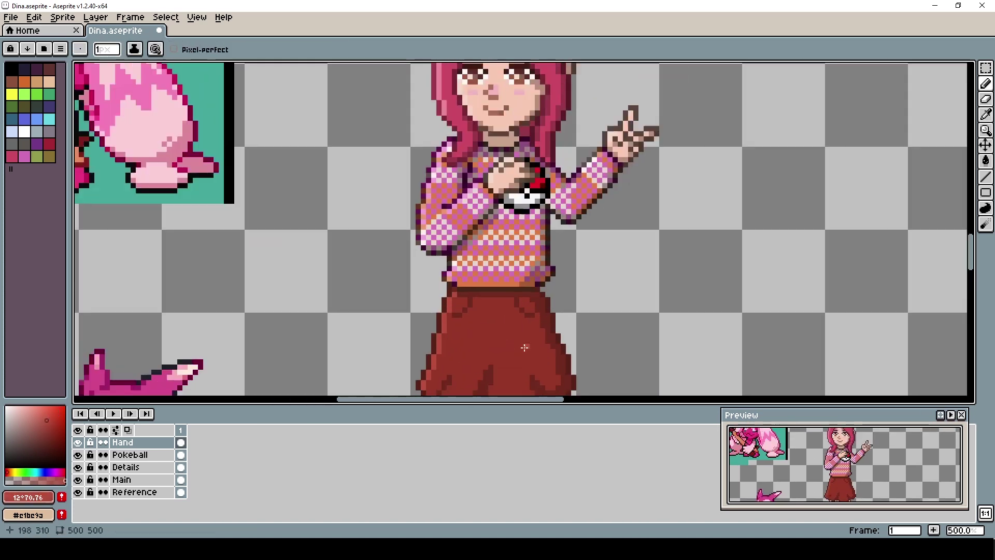
scroll(598, 346, "down", 1)
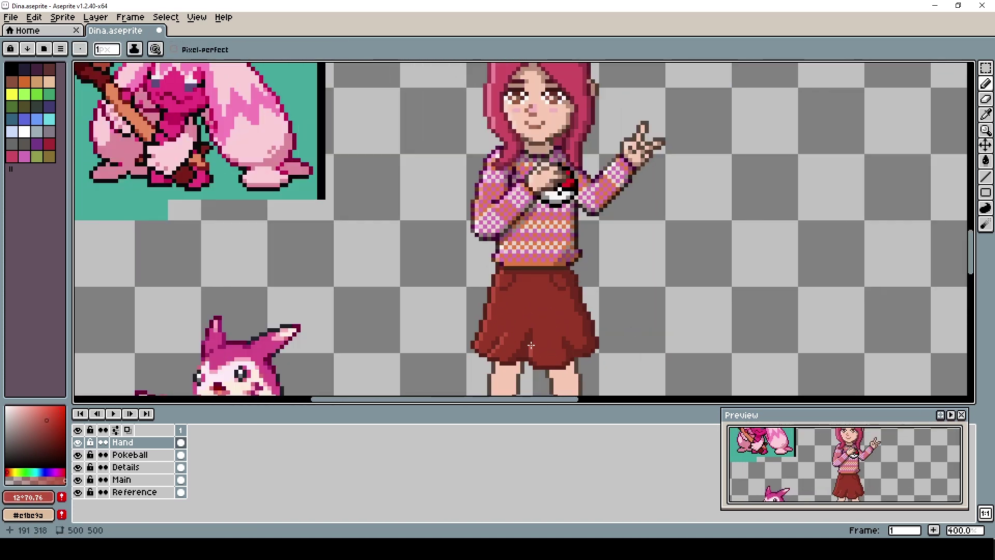
- Add #c2573a highlights beside the hem folds and trim them with #9c3f26
scroll(531, 345, "down", 2)
scroll(570, 342, "up", 2)
scroll(596, 344, "up", 2)
scroll(640, 349, "down", 3)
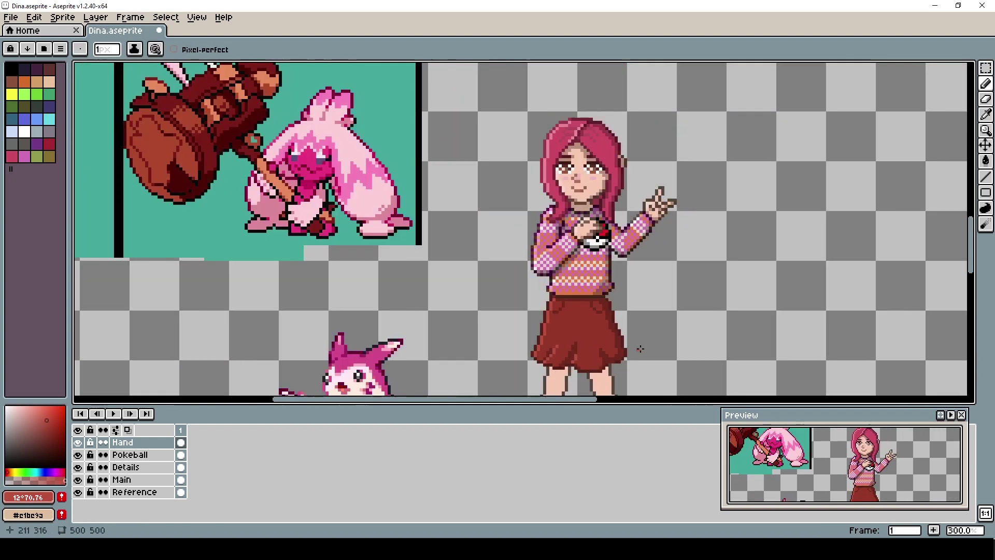
scroll(641, 348, "up", 3)
scroll(596, 352, "down", 3)
scroll(559, 360, "up", 1)
scroll(564, 323, "down", 1)
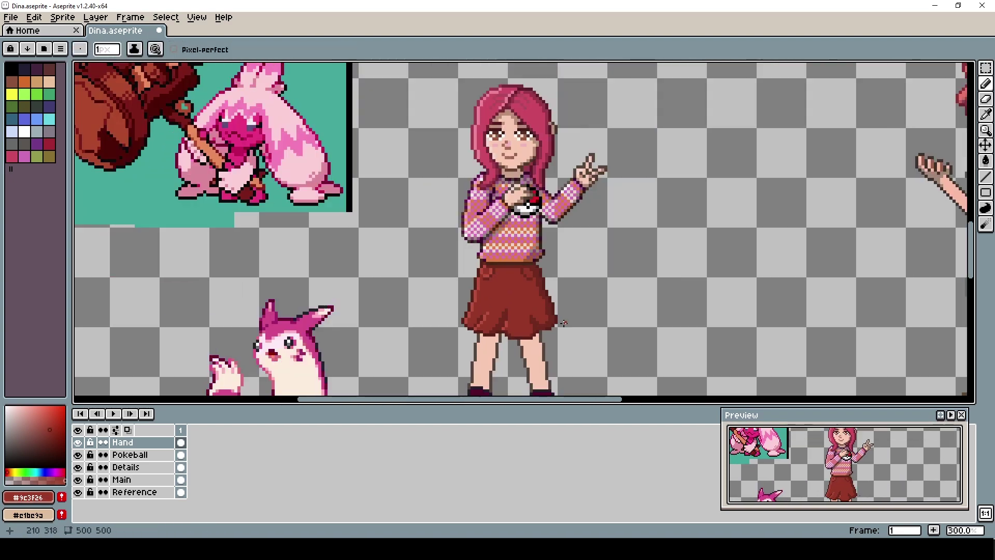
- Highlight the area inside the left crease below the waistband with #c2573a
left_click_drag(564, 323, 493, 358)
scroll(508, 331, "down", 1)
scroll(487, 319, "up", 2)
left_click(415, 247, "alt")
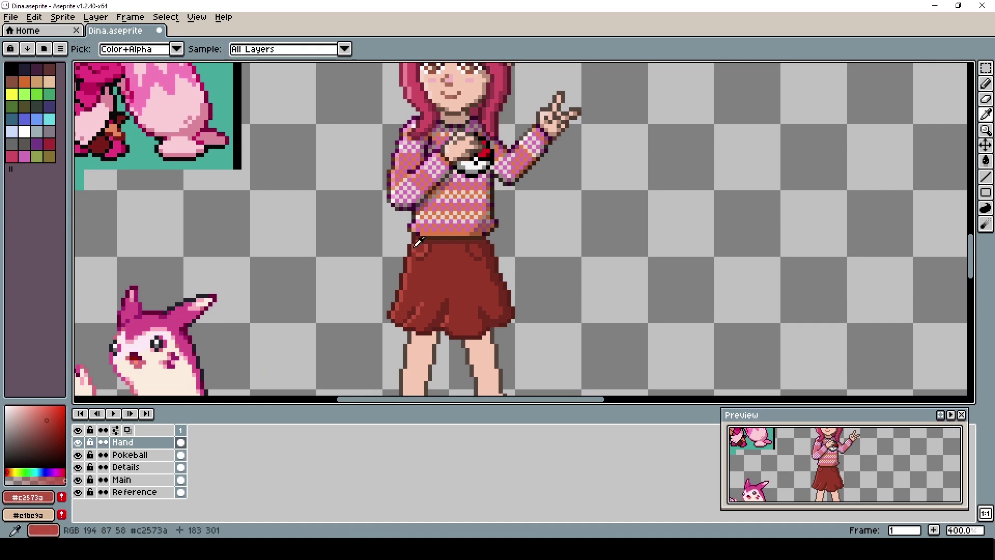
scroll(534, 328, "down", 2)
scroll(462, 273, "up", 3)
- Sample the dark brown #5b2618 and darken it to hue 12°, saturation 71, value 30 for the skirt's outline
left_click(462, 272, "alt")
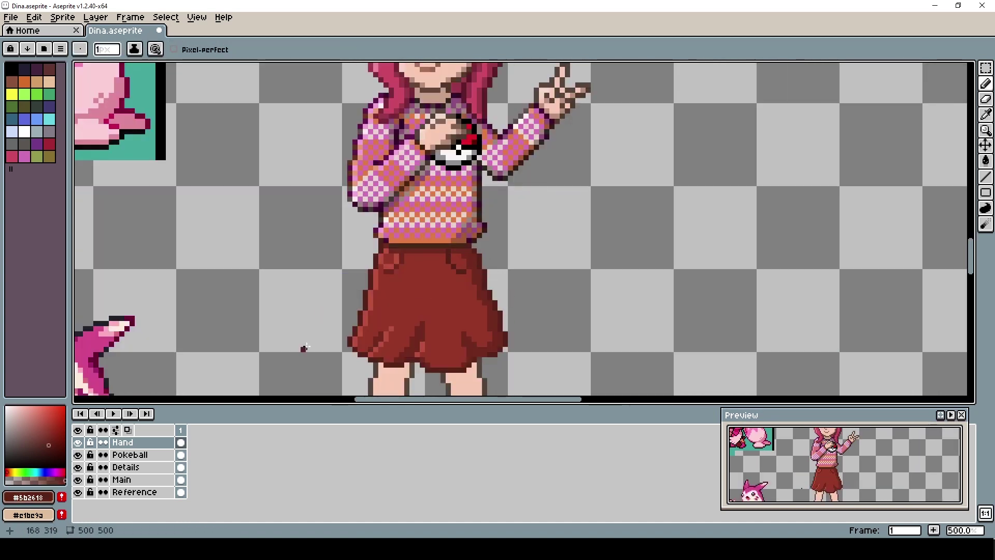
left_click(49, 448)
left_click_drag(504, 263, 489, 287)
key("g")
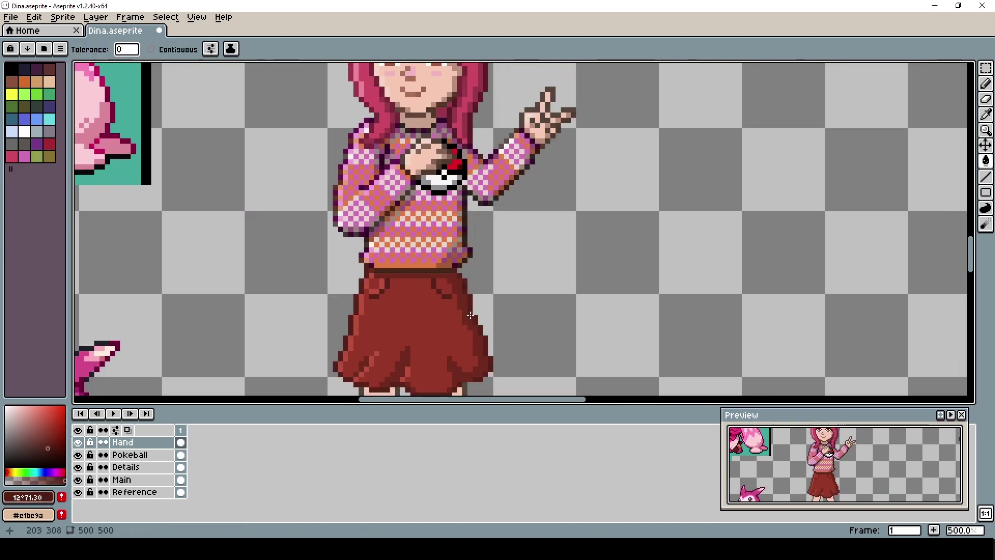
left_click(482, 321)
key("ctrl+z")
left_click(509, 319)
key("ctrl+z")
left_click(517, 333)
key("ctrl+z")
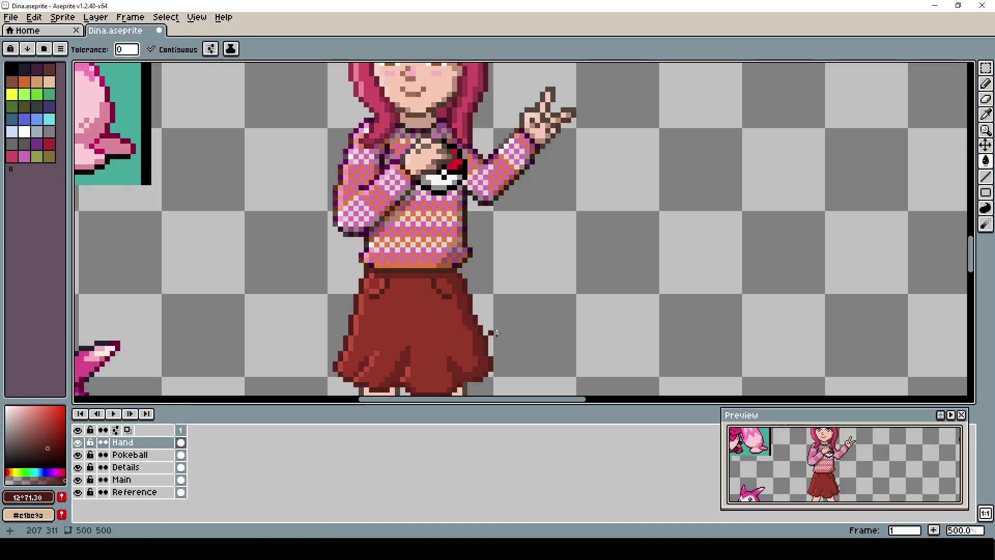
scroll(493, 330, "up", 1)
left_click_drag(495, 329, 534, 276)
left_click(77, 443)
left_click(78, 444)
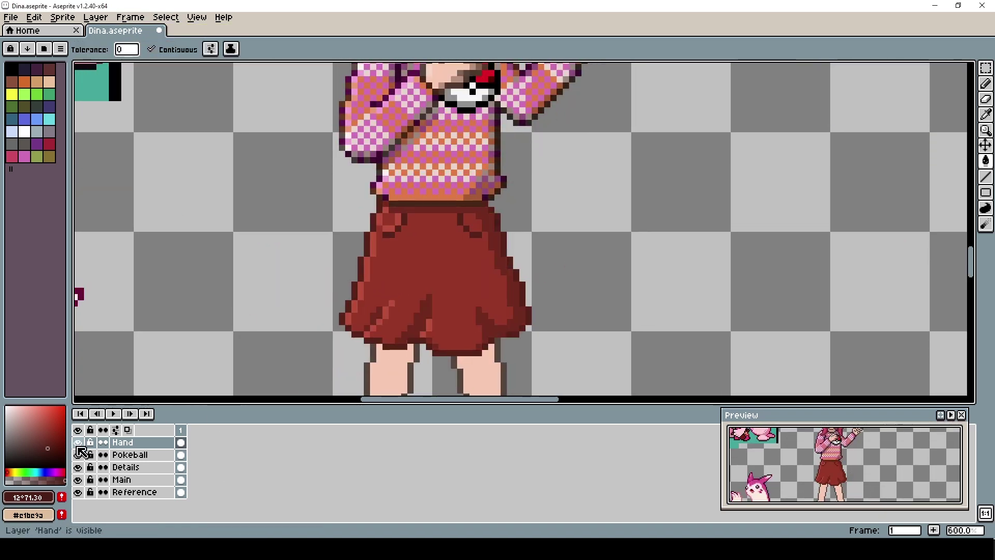
- Redraw the skirt's outline along both sides and the hem in the darker brown (hue 12°, saturation 71, value 30)
key("b")
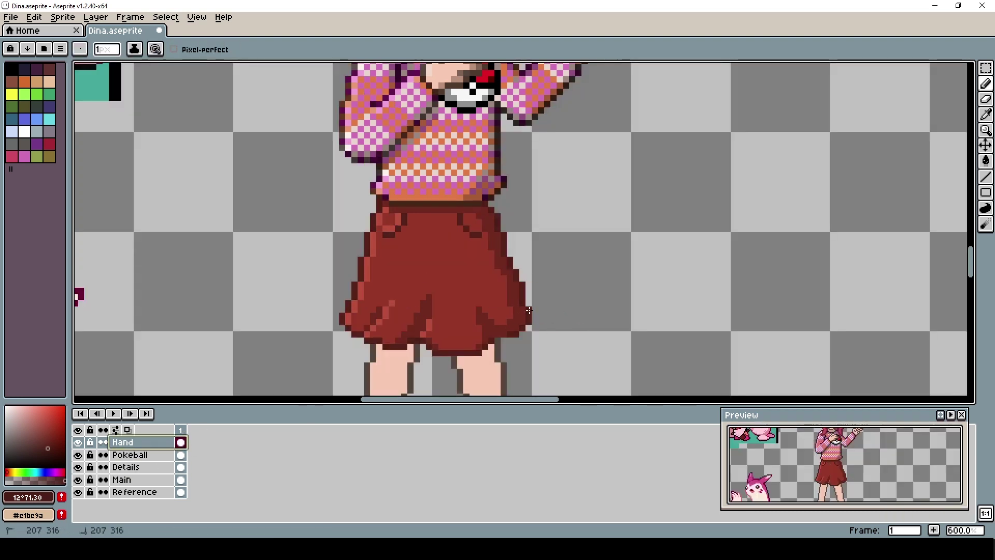
scroll(528, 310, "up", 3)
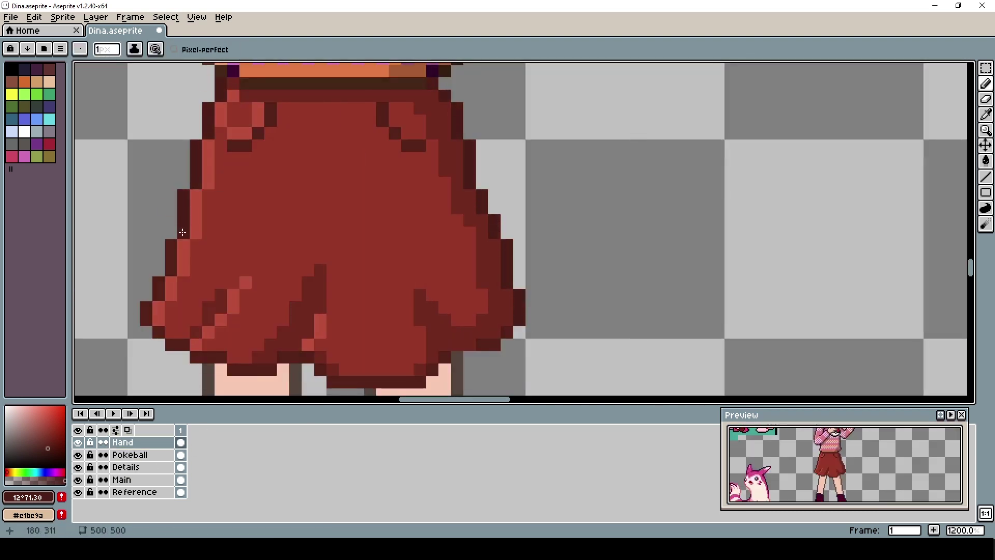
scroll(519, 353, "down", 1)
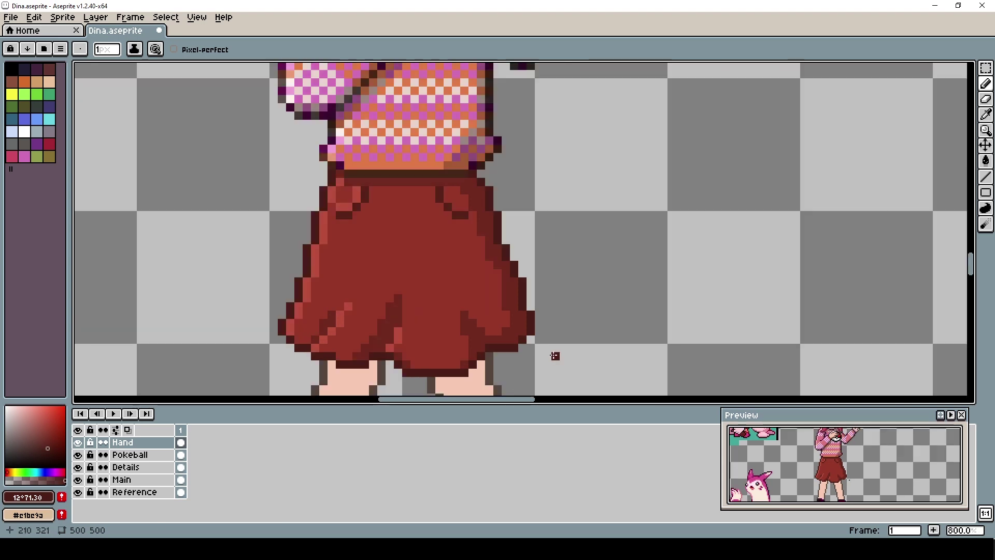
scroll(444, 223, "up", 1)
scroll(449, 244, "down", 2)
- Soften the creases below the skirt's waistband with #752f1d
scroll(467, 293, "down", 3)
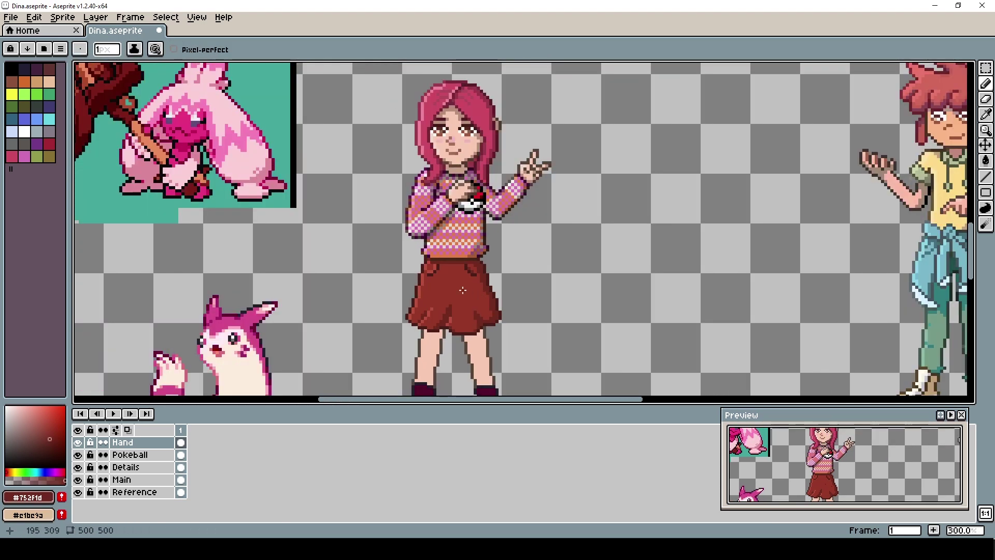
scroll(464, 292, "up", 3)
scroll(467, 303, "down", 2)
scroll(440, 280, "up", 2)
- Darken the outline along the skirt's right side with #381810
left_click(441, 280, "alt")
scroll(444, 275, "down", 2)
scroll(524, 305, "up", 3)
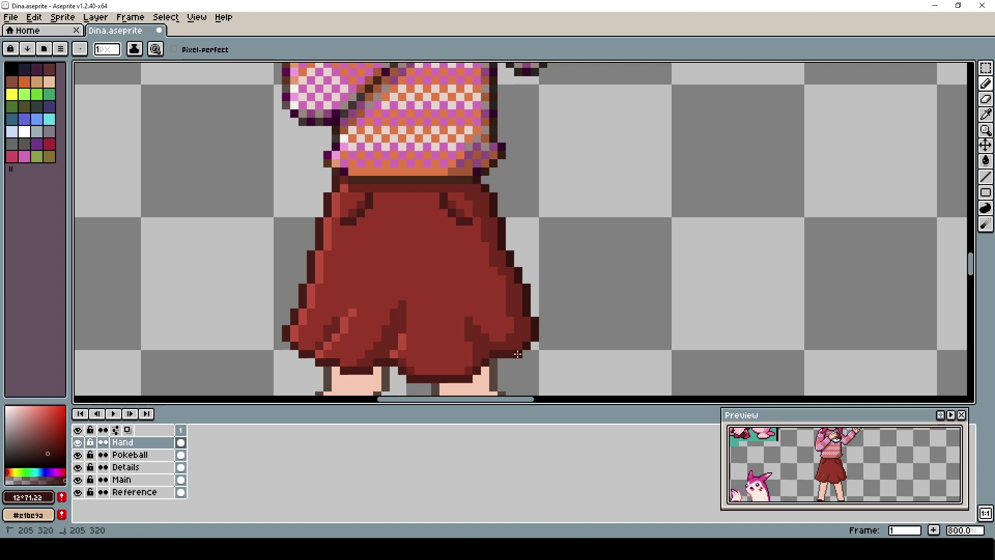
scroll(518, 354, "down", 3)
scroll(642, 347, "down", 2)
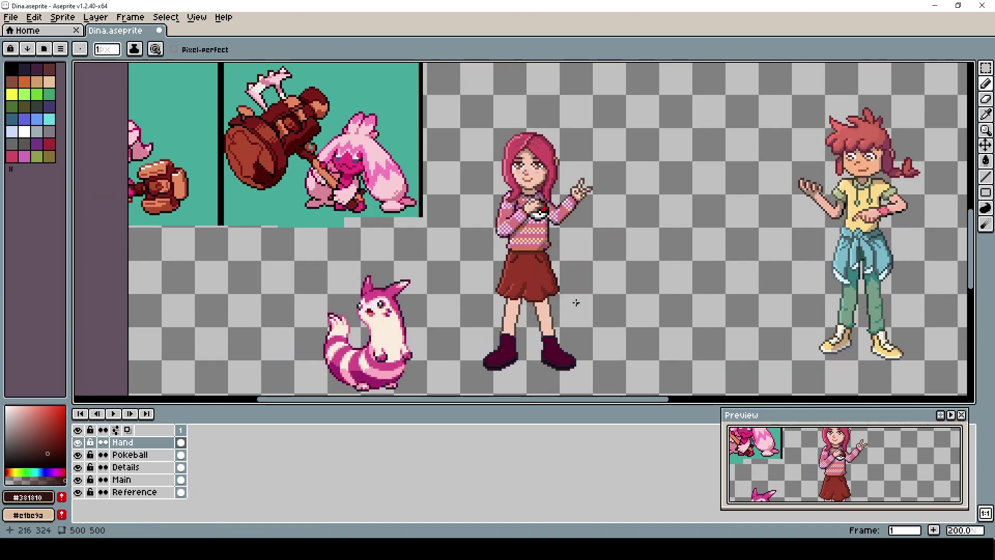
- Lighten the outline along the skirt's left side with #753827
scroll(539, 290, "up", 4)
left_click(44, 439)
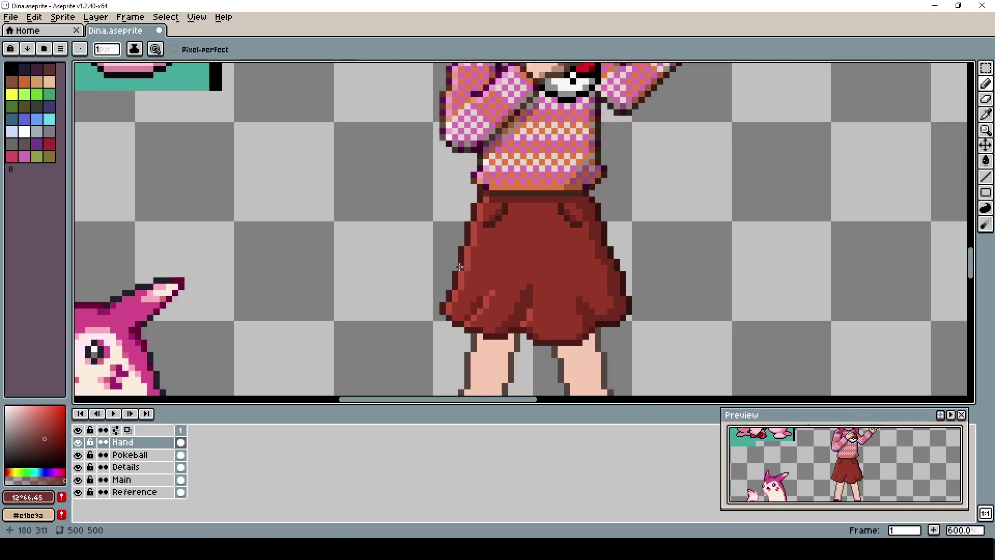
scroll(478, 200, "up", 1)
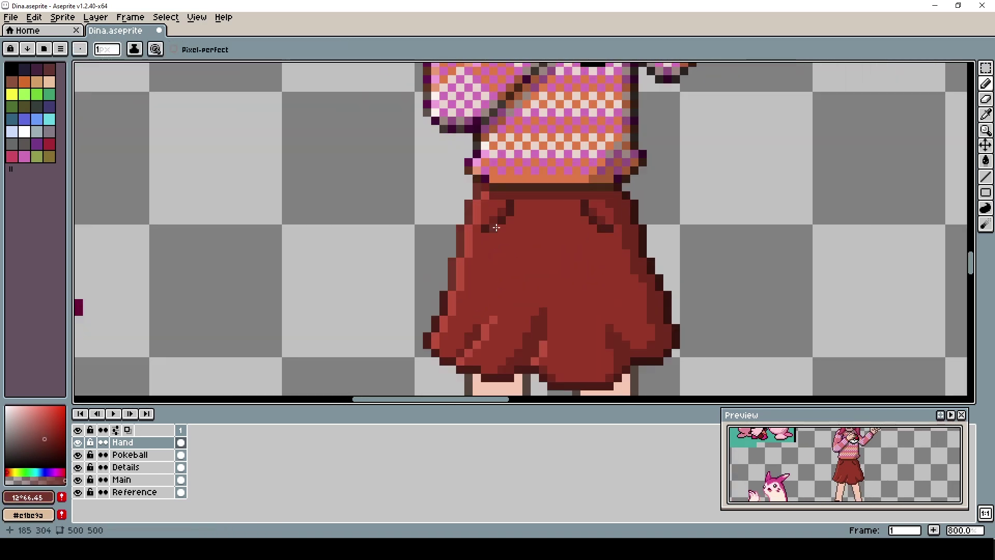
left_click(496, 227, "alt")
scroll(566, 228, "down", 1)
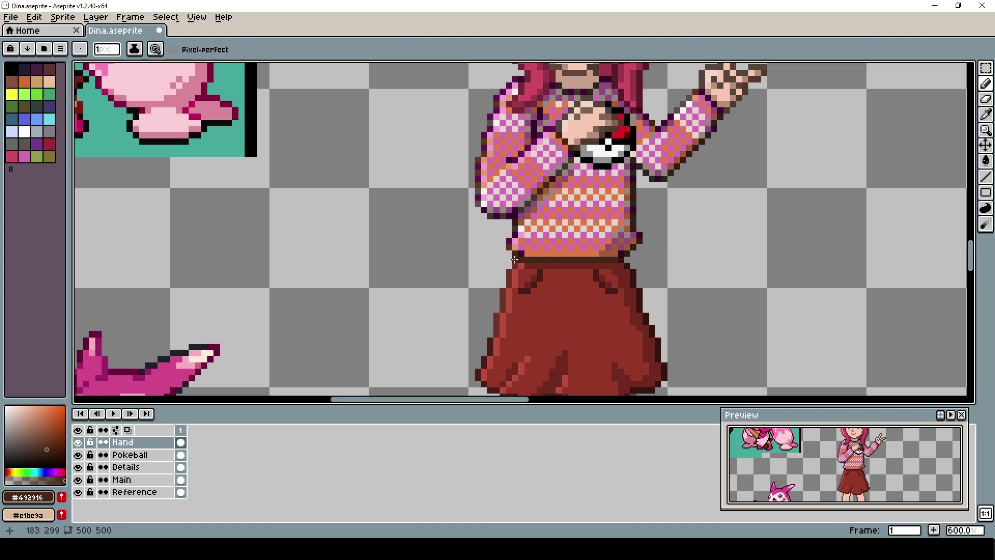
left_click(525, 272, "alt")
scroll(565, 340, "up", 2)
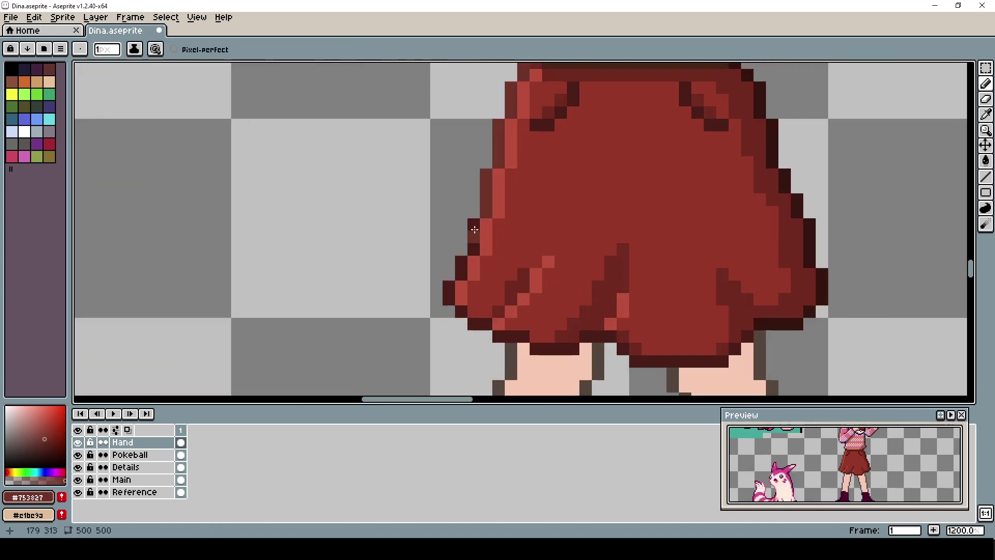
left_click_drag(473, 228, 463, 275)
scroll(497, 340, "down", 1)
scroll(632, 334, "down", 4)
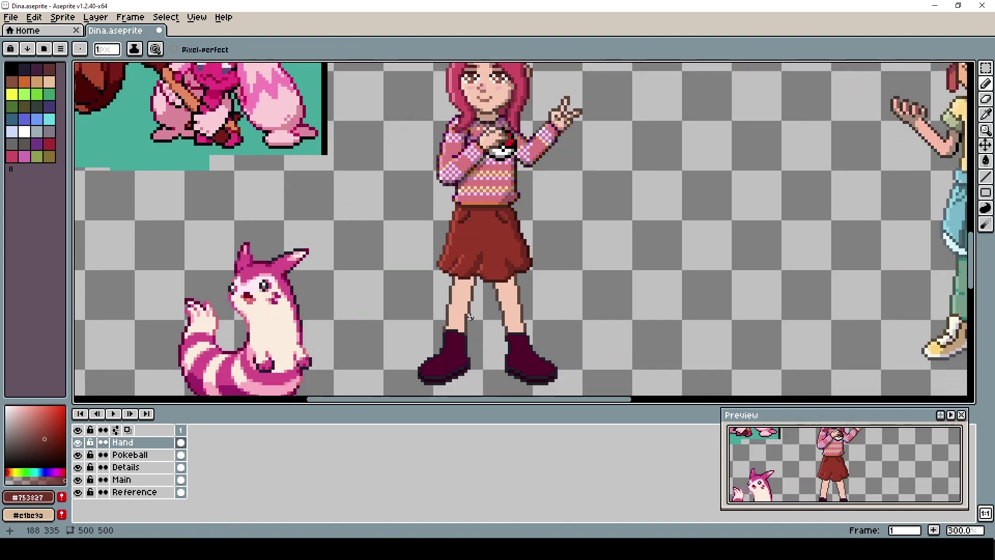
- Sample the leg outline and skirt outline colours, then make the Main layer active for erasing around the legs
scroll(494, 339, "up", 3)
left_click(461, 350, "alt")
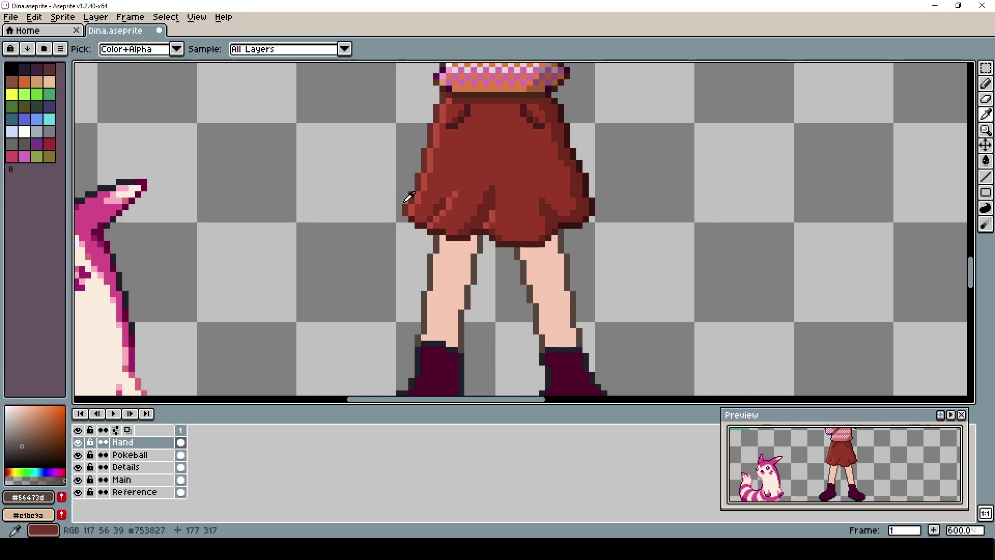
left_click(487, 208, "alt")
key("b")
left_click(130, 479)
key("e")
scroll(527, 274, "down", 3)
mouse_move(528, 273)
left_mouse_down()
mouse_move(457, 321)
mouse_move(453, 312)
left_mouse_up()
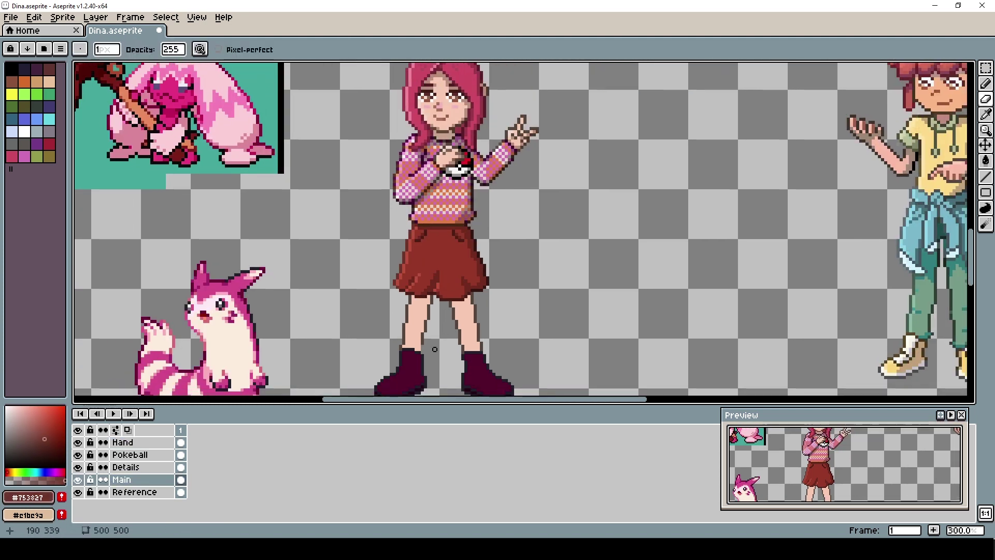
- Reshape the left leg's outline above the boot with #56473d and fill in skin with #fbccb0
scroll(419, 339, "up", 2)
left_click(377, 312, "alt")
key("b")
left_click(382, 309, "alt")
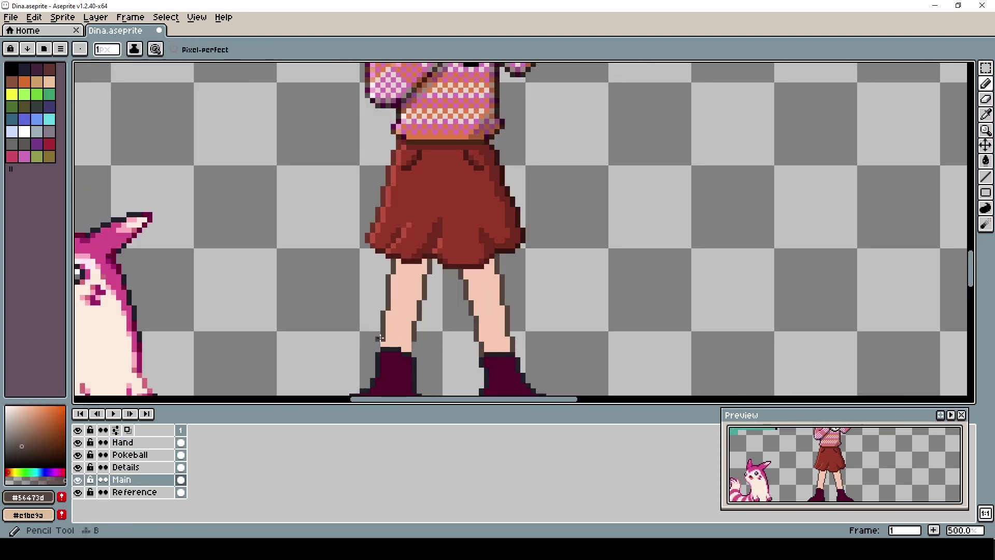
scroll(456, 366, "down", 3)
scroll(456, 373, "up", 3)
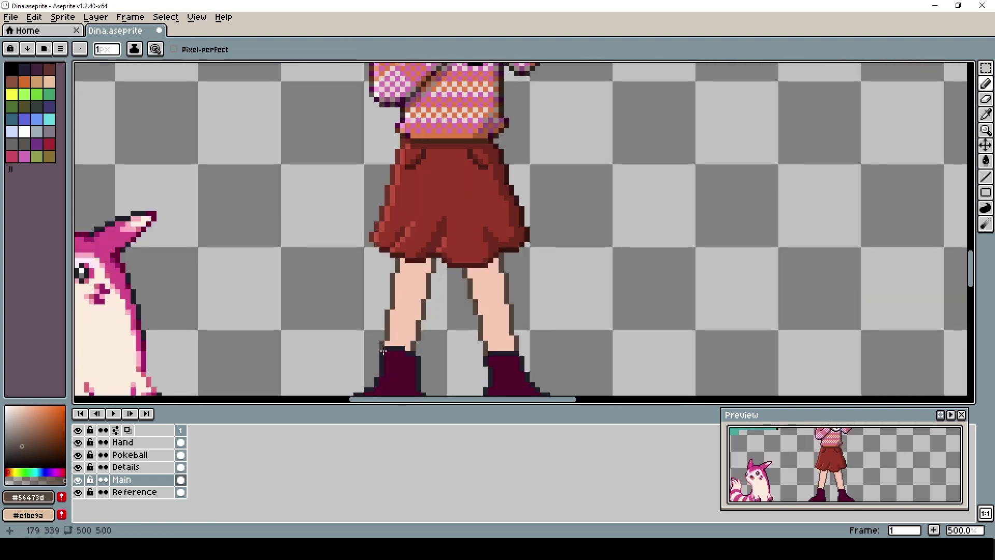
scroll(455, 380, "down", 3)
scroll(456, 337, "up", 3)
scroll(479, 362, "down", 3)
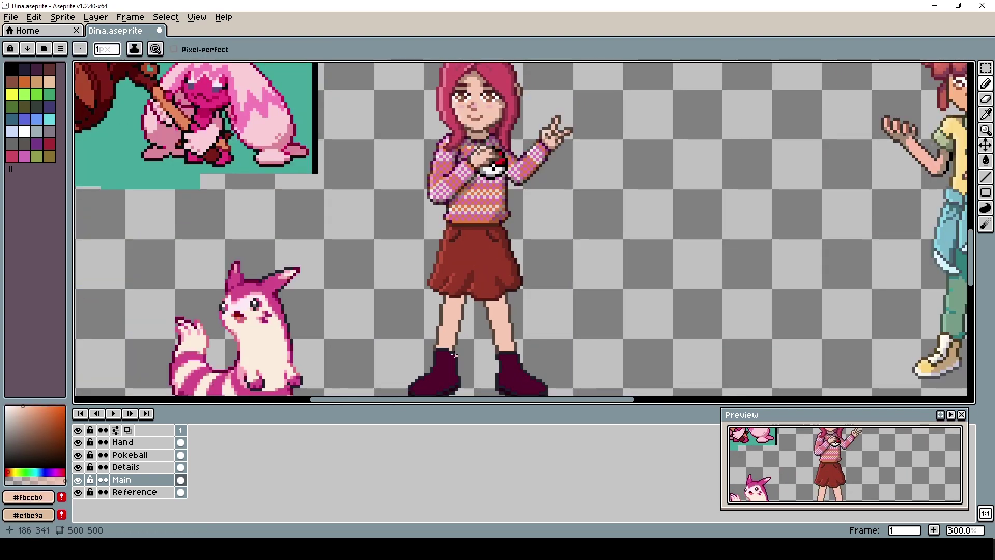
scroll(425, 345, "up", 4)
key("e")
left_click(430, 345)
scroll(508, 368, "down", 2)
key("ctrl+z")
scroll(509, 369, "down", 1)
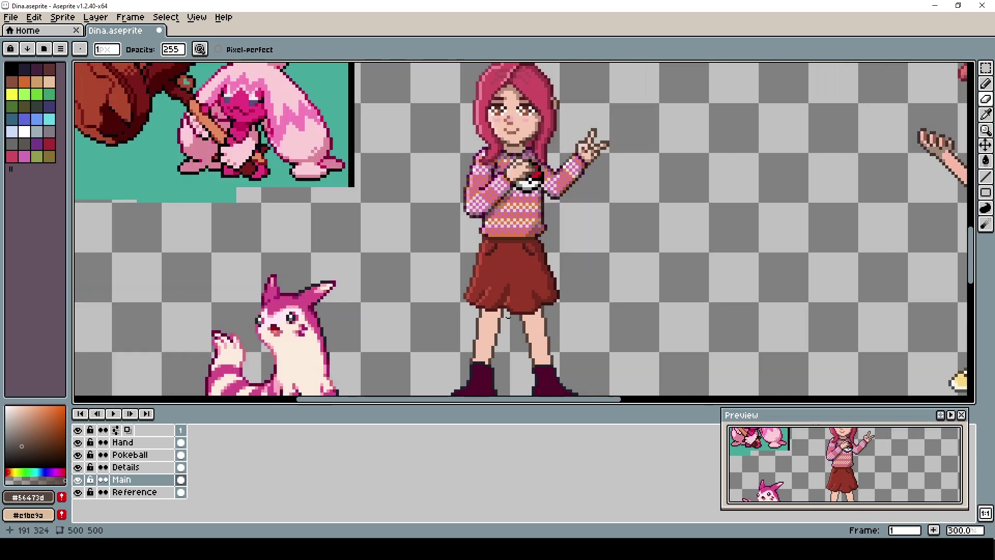
- Shade the top of the left leg just under the skirt's hem with the skin shadow #ba9179
left_click(524, 171, "alt")
scroll(483, 342, "up", 2)
left_click_drag(498, 338, 500, 272)
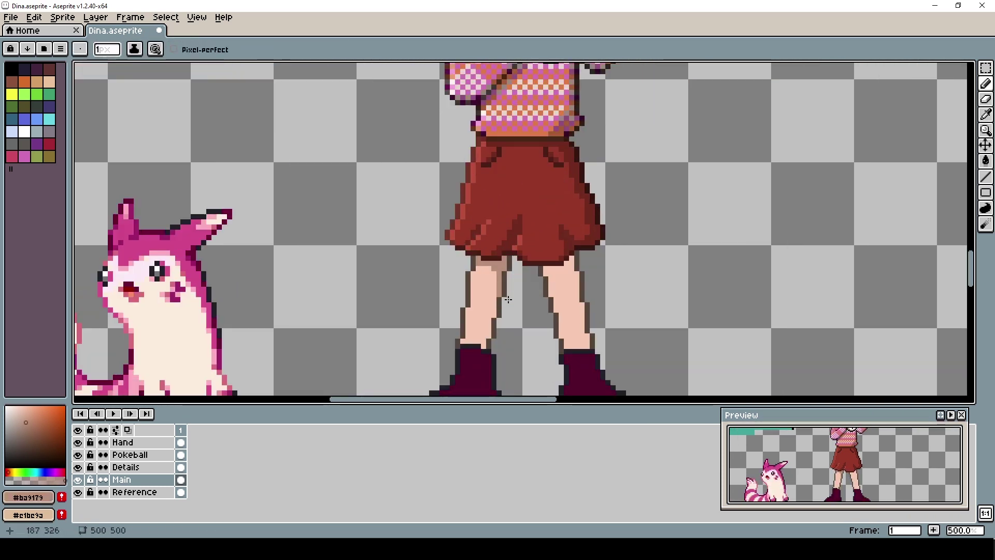
scroll(526, 360, "down", 2)
left_click_drag(530, 360, 491, 362)
- Touch up the legs' skin with #fbccb0 and the lighter highlight #f6d9c7
left_click(457, 325, "alt")
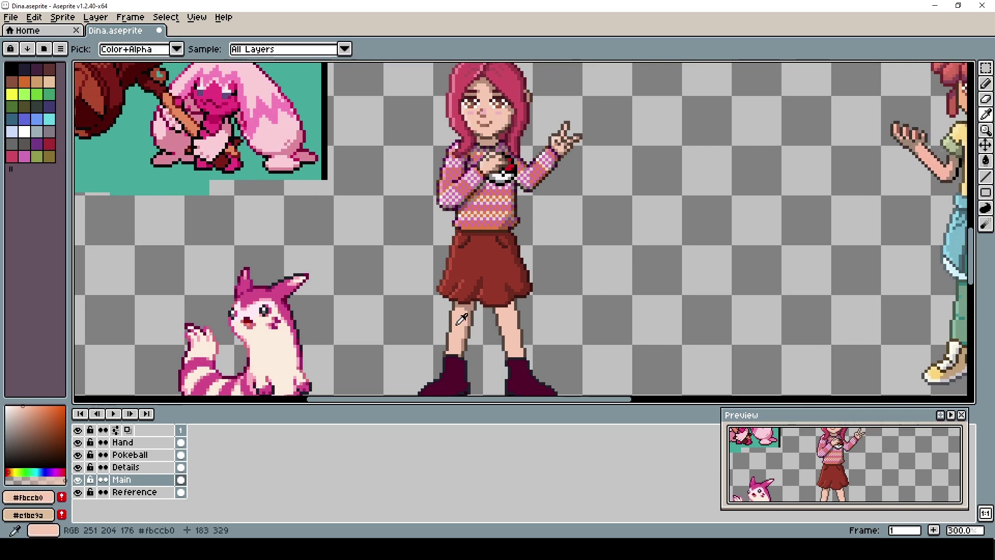
left_click_drag(467, 183, 463, 155)
left_click(446, 317, "alt")
scroll(445, 318, "up", 2)
scroll(457, 253, "down", 2)
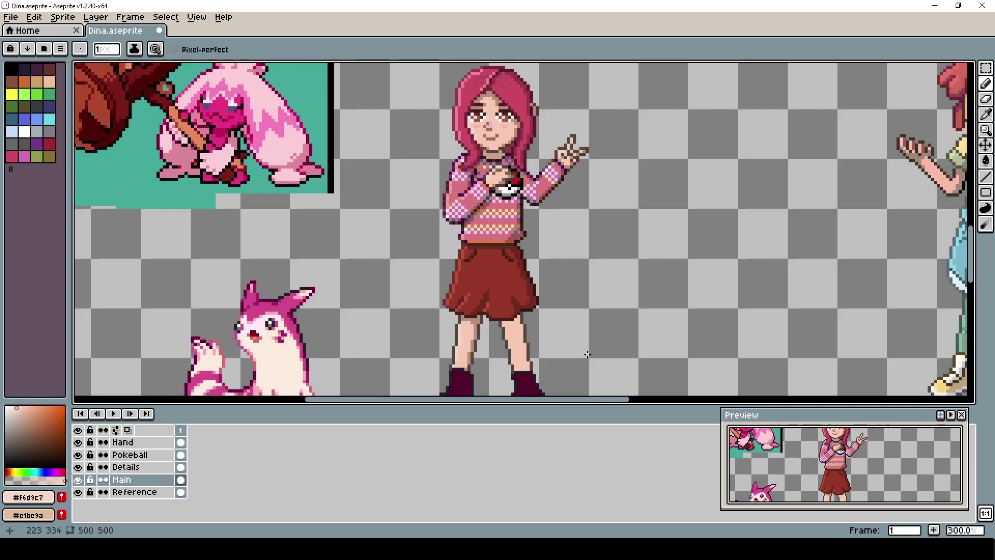
scroll(616, 323, "down", 1)
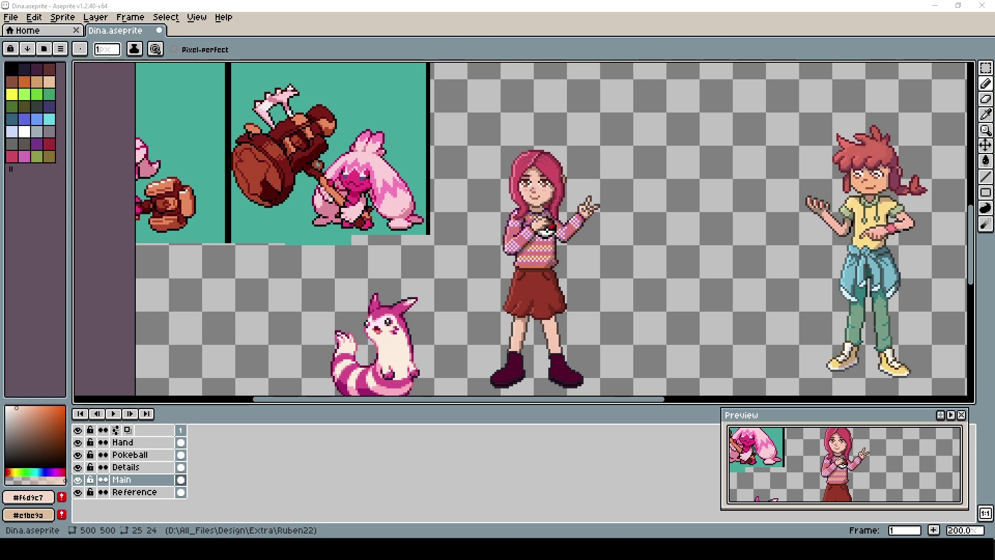
- Darken the shadow-side outlines of both legs with a deep brown of hue 22, saturation 45, value 27
scroll(549, 324, "up", 3)
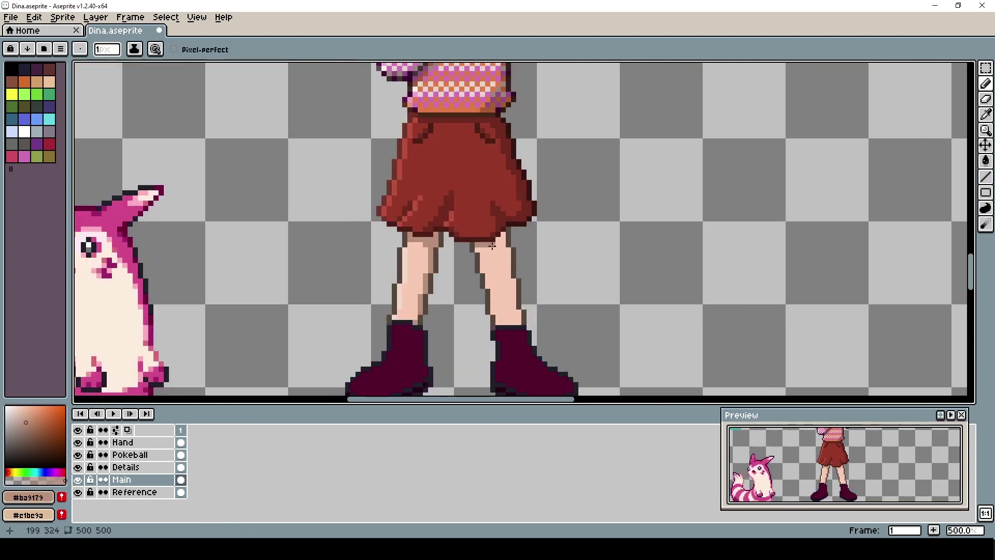
scroll(596, 327, "down", 3)
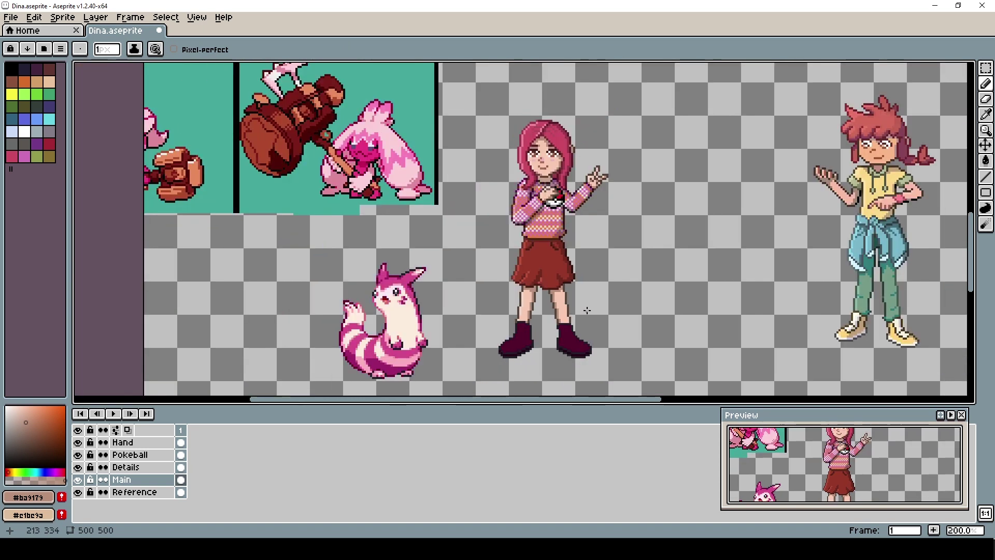
scroll(591, 321, "up", 2)
left_click(526, 299, "alt")
scroll(539, 300, "down", 2)
scroll(545, 150, "up", 4)
scroll(544, 150, "down", 4)
scroll(537, 325, "up", 4)
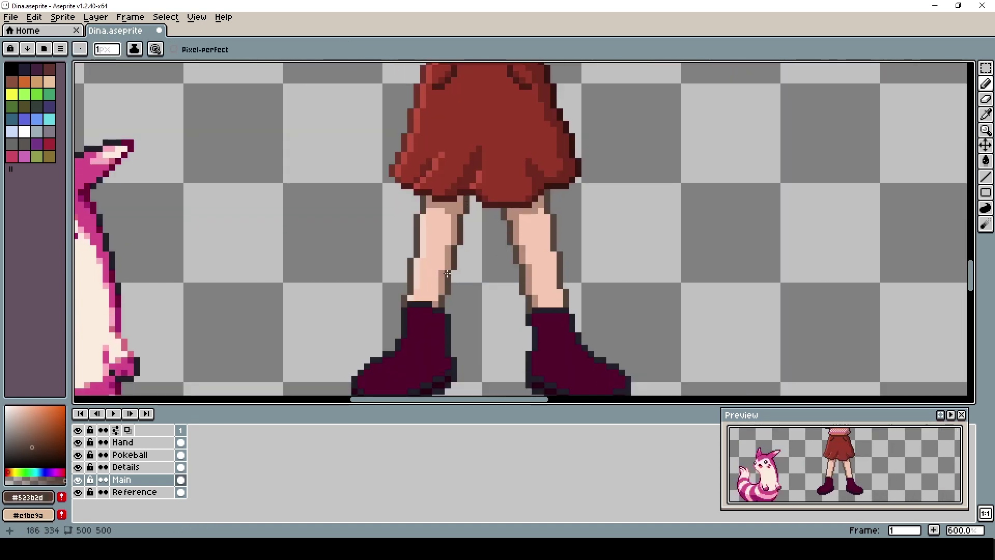
scroll(522, 312, "down", 2)
scroll(456, 298, "up", 3)
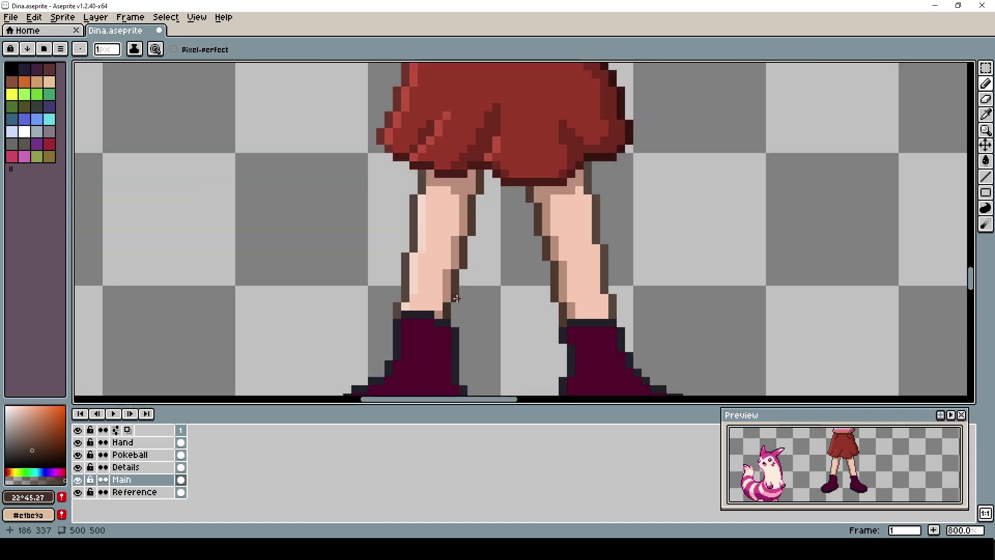
scroll(550, 312, "down", 1)
scroll(499, 294, "up", 2)
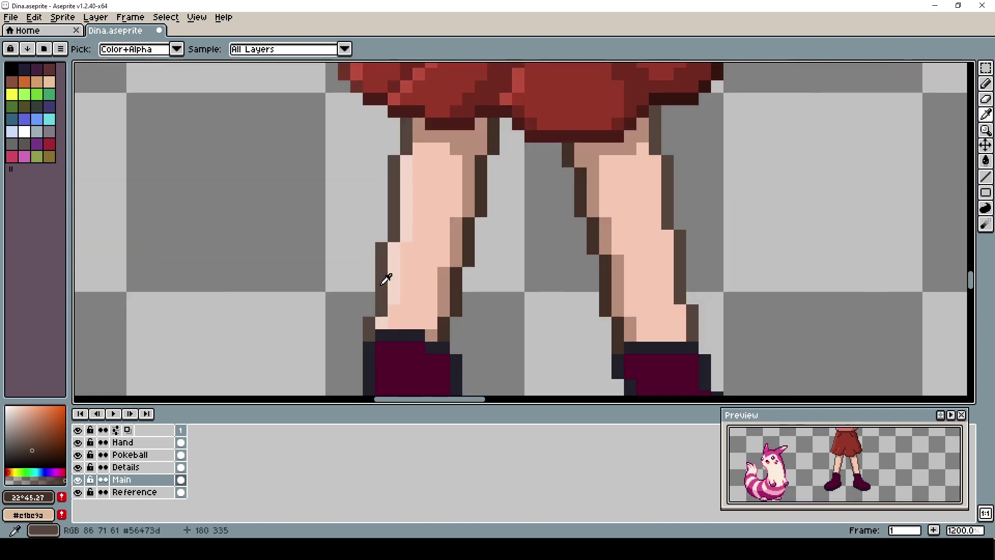
- Lighten the left leg's outer outline with a softer brown (hue 24, saturation 26, value 45) and save the file
left_click(384, 280, "alt")
left_click_drag(370, 334, 395, 188)
scroll(517, 267, "down", 5)
scroll(565, 294, "down", 1)
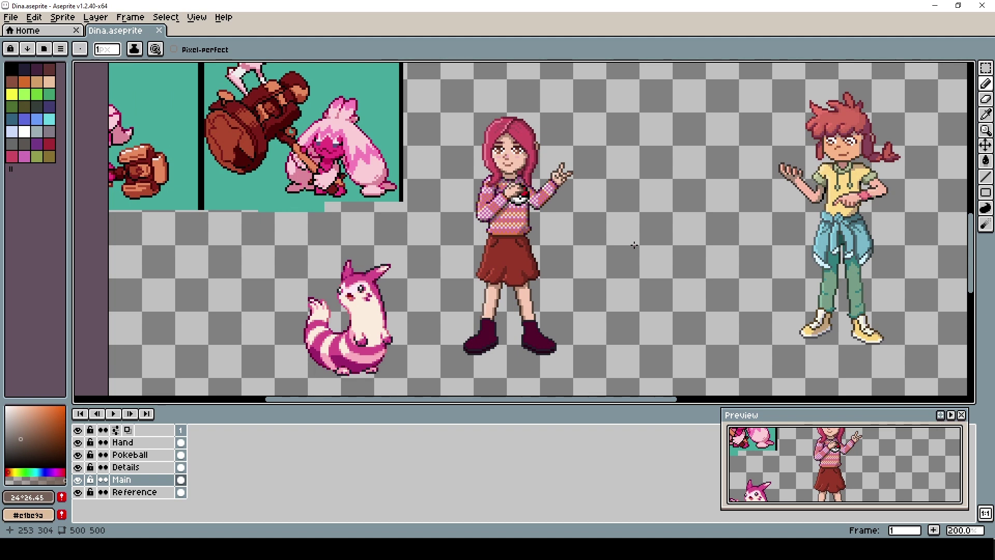
key("ctrl+s")
- Recolour the boots a deeper red, redraw the left boot's outline in dark maroon #300810, and save the file
left_click(536, 342, "alt")
key("g")
scroll(537, 369, "up", 2)
scroll(434, 305, "up", 4)
left_click(363, 331)
key("b")
left_click(363, 332, "alt")
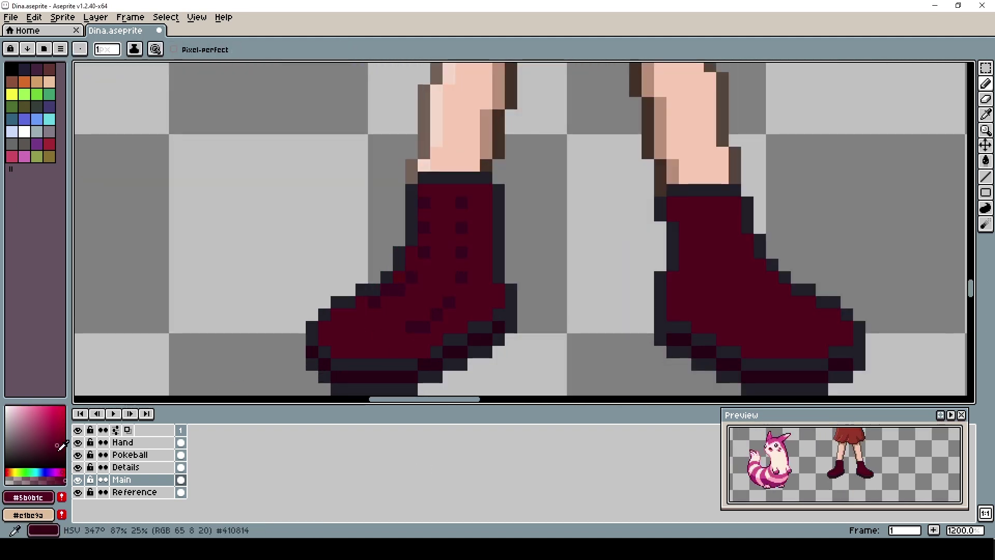
left_click_drag(62, 446, 55, 456)
mouse_move(318, 326)
left_mouse_down()
mouse_move(388, 271)
mouse_move(460, 173)
mouse_move(513, 294)
mouse_move(436, 351)
left_mouse_up()
mouse_move(424, 376)
left_mouse_down()
mouse_move(366, 388)
mouse_move(312, 364)
left_mouse_up()
key("ctrl+s")
scroll(455, 356, "down", 1)
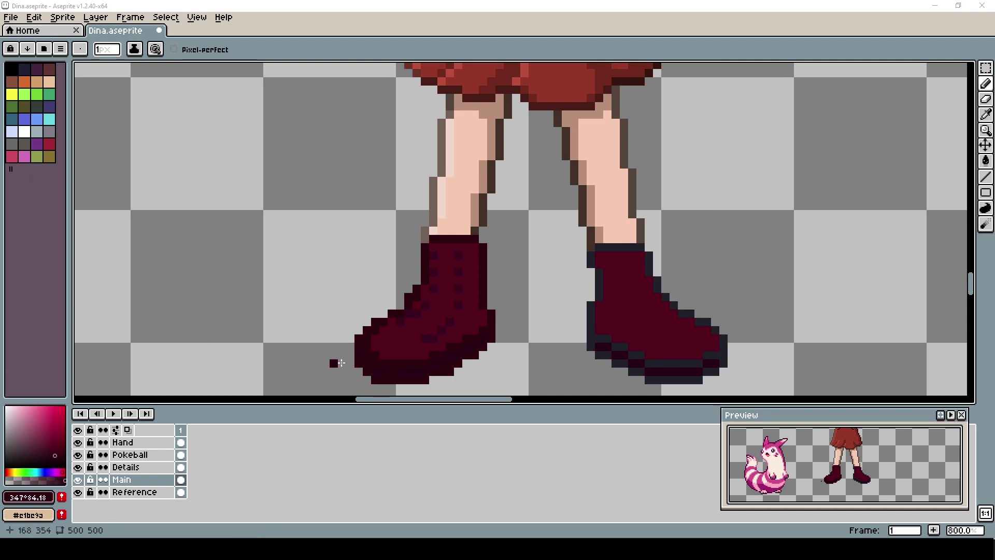
- Fill the left boot's body with the muted deep red #4e0a18
scroll(409, 351, "up", 1)
left_click_drag(398, 343, 381, 347)
key("ctrl+z")
left_click(381, 347, "alt")
left_click(65, 451)
key("g")
left_click(426, 320)
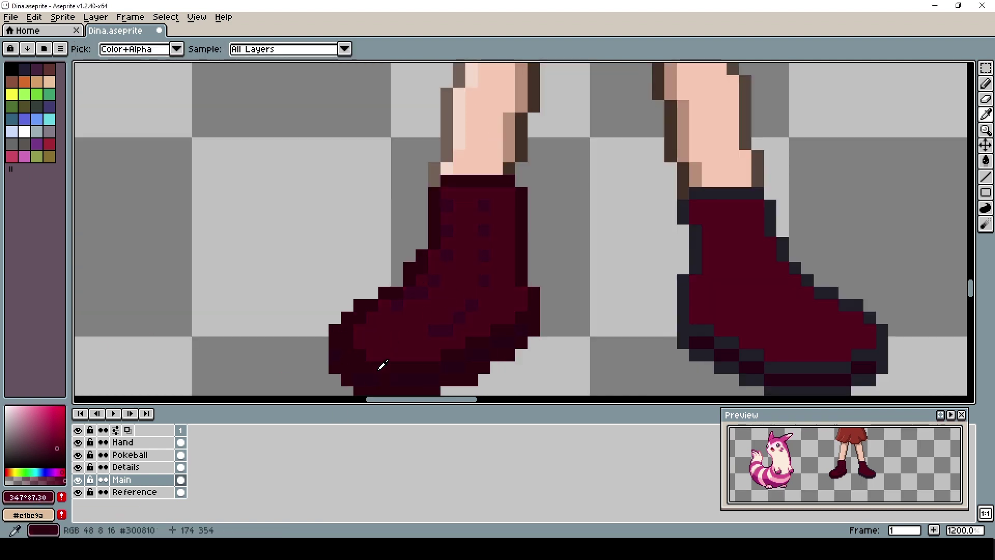
- Erase the left boot's thick sole, redraw its thin outline with #300810, and cover the lace dots with #4e0a18
left_click(380, 367, "alt")
key("b")
scroll(329, 367, "down", 1)
key("e")
mouse_move(333, 368)
left_mouse_down()
mouse_move(415, 375)
mouse_move(466, 342)
left_mouse_up()
scroll(373, 364, "up", 1)
left_click_drag(373, 365, 348, 343)
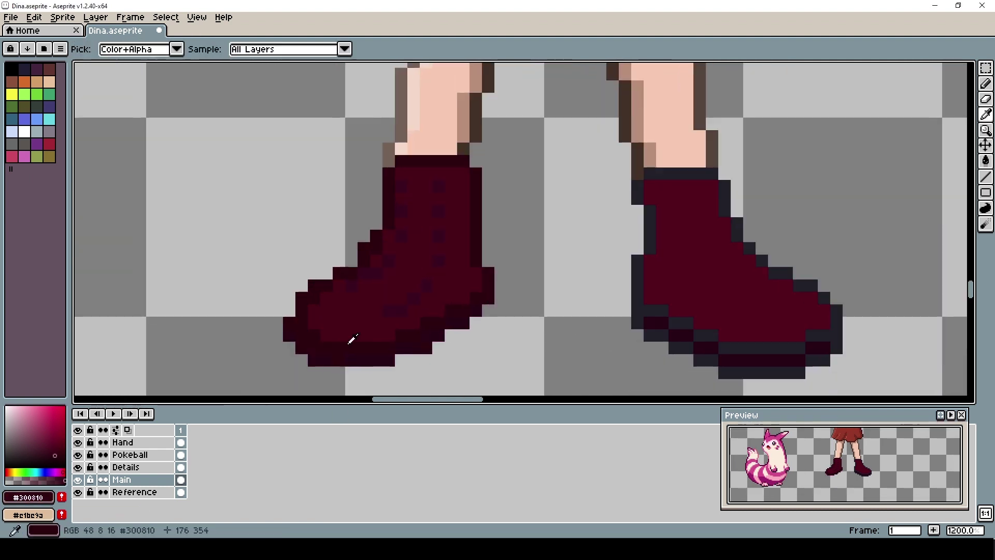
left_click_drag(290, 310, 314, 286)
left_click_drag(288, 335, 400, 359)
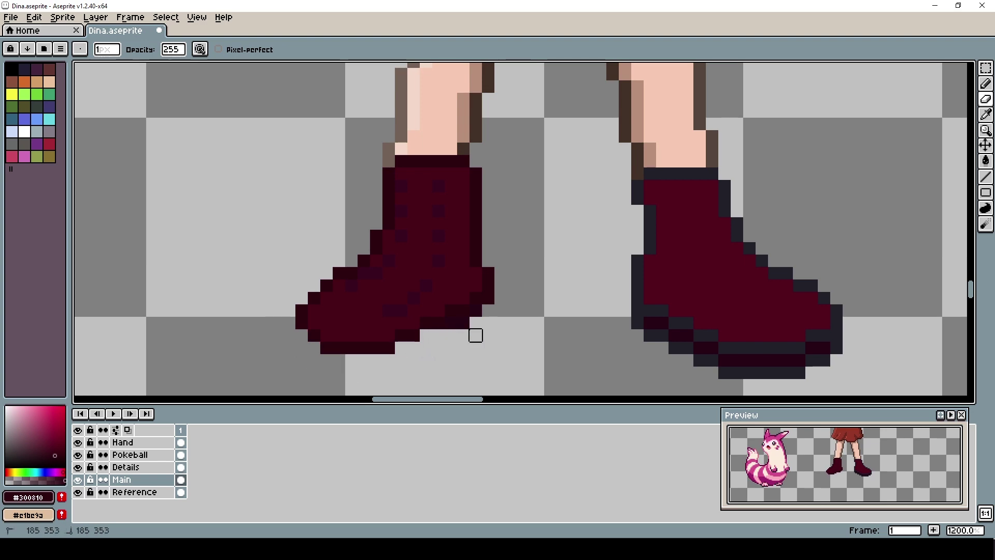
scroll(466, 340, "up", 1)
scroll(476, 239, "down", 5)
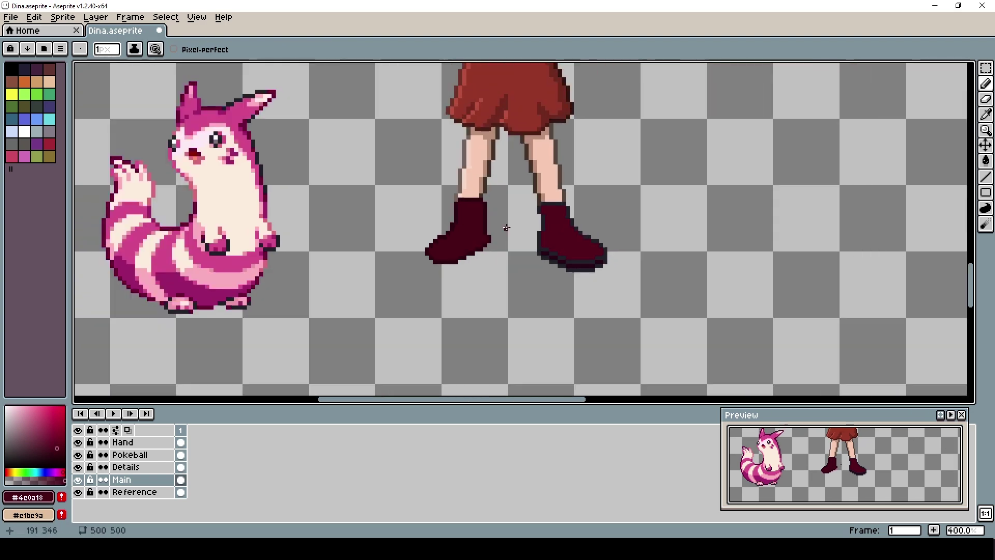
- Touch up both of the girl's eyes with the sampled brown #643025
scroll(471, 197, "up", 4)
scroll(486, 262, "down", 7)
scroll(490, 173, "up", 7)
left_click(426, 182, "alt")
left_click_drag(407, 195, 445, 220)
left_click_drag(519, 194, 544, 206)
scroll(582, 248, "down", 5)
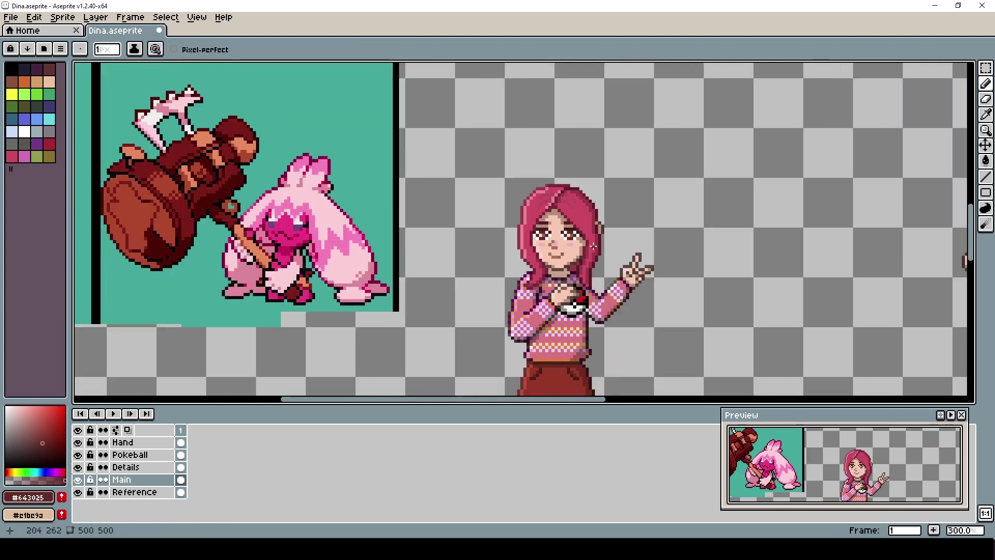
scroll(555, 242, "up", 5)
left_click(623, 213, "alt")
left_click(610, 213)
left_click(498, 213)
left_click(151, 442)
scroll(658, 289, "down", 3)
scroll(657, 283, "up", 1)
key("ctrl+z")
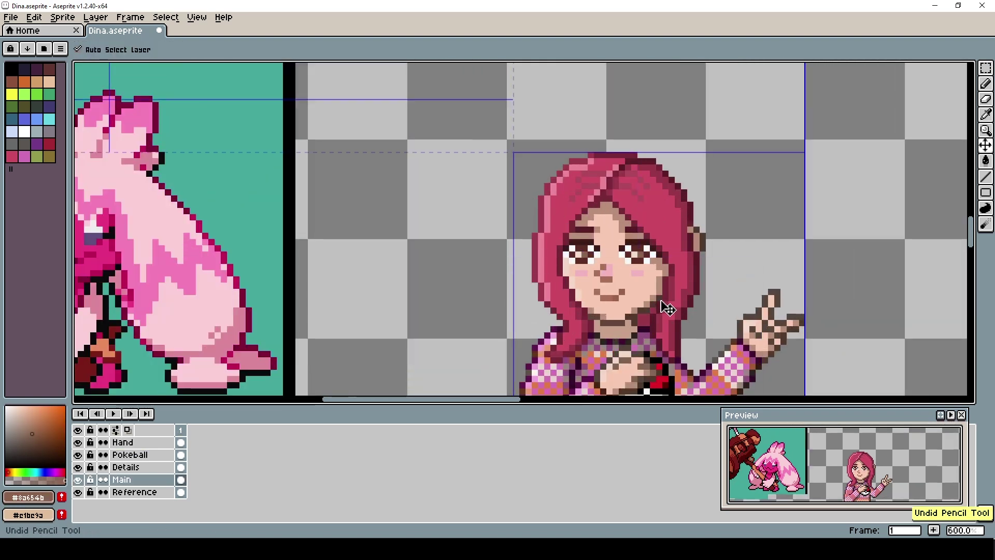
key("ctrl+z")
- Sample the eye browns and a light tan for refining the irises, and make the Hand layer active
scroll(744, 284, "up", 2)
left_click(523, 221, "alt")
scroll(515, 280, "down", 4)
scroll(514, 282, "down", 2)
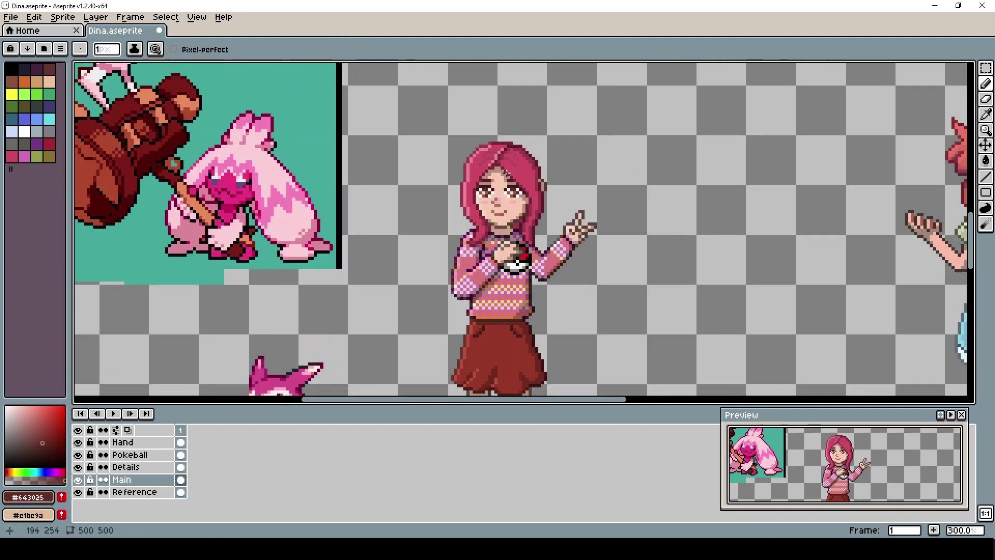
scroll(493, 223, "up", 5)
left_click(456, 217, "alt")
left_click(456, 217, "ctrl")
scroll(456, 217, "down", 6)
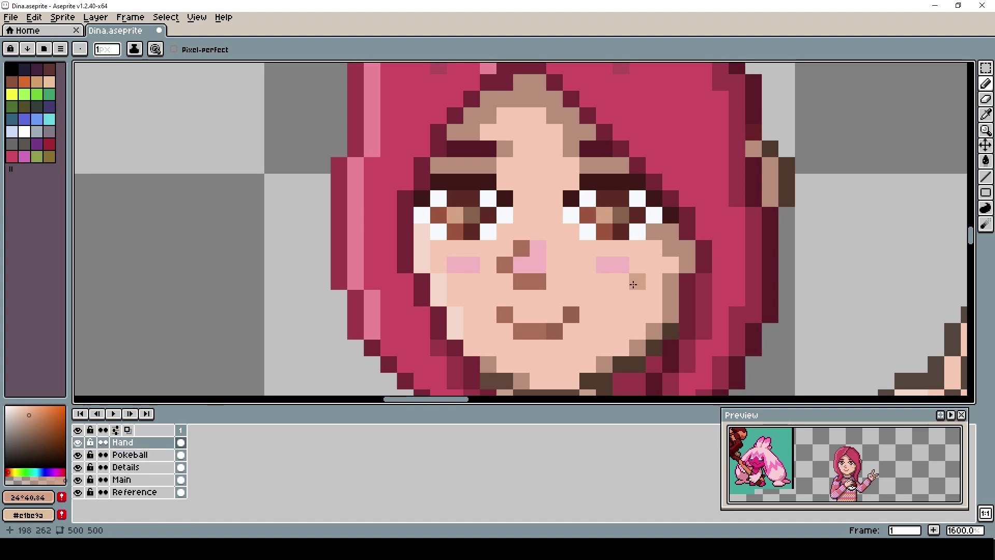
- Touch up the face around the eyes with the skin highlight #f6d9c7 and base skin #fbccb0
scroll(492, 184, "up", 2)
left_click(488, 197, "alt")
left_click_drag(476, 178, 480, 182)
left_click_drag(522, 178, 527, 183)
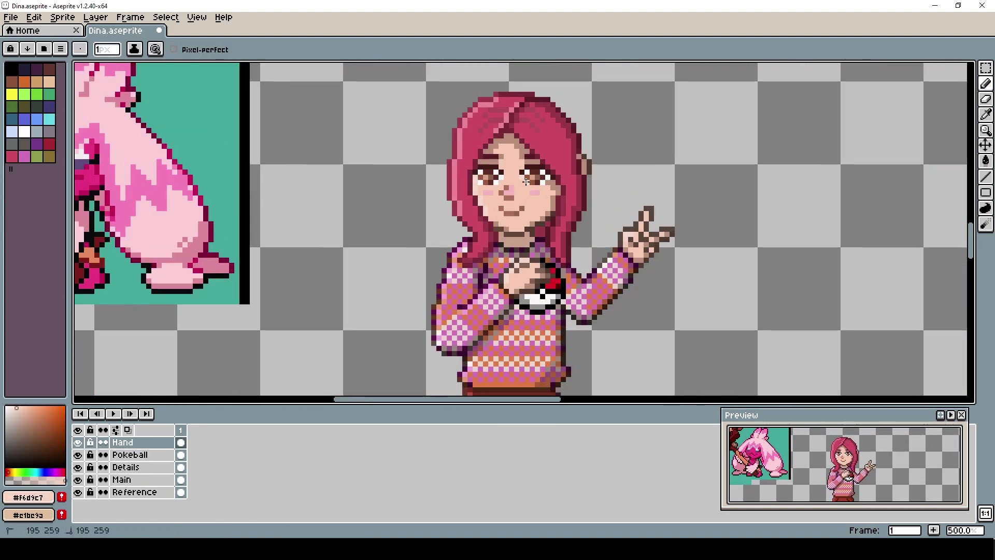
scroll(498, 249, "down", 2)
scroll(494, 233, "up", 3)
scroll(495, 211, "down", 4)
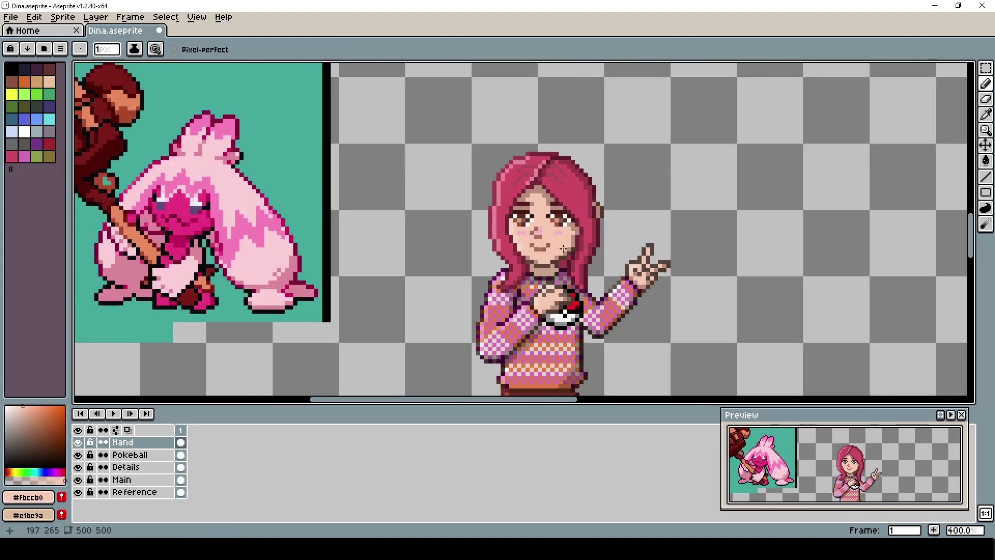
scroll(496, 228, "up", 1)
scroll(497, 245, "down", 1)
- Reshape the left boot's toe and underside with fill #4e0a18 and outline #300810, erasing stray pixels below it
scroll(498, 244, "up", 5)
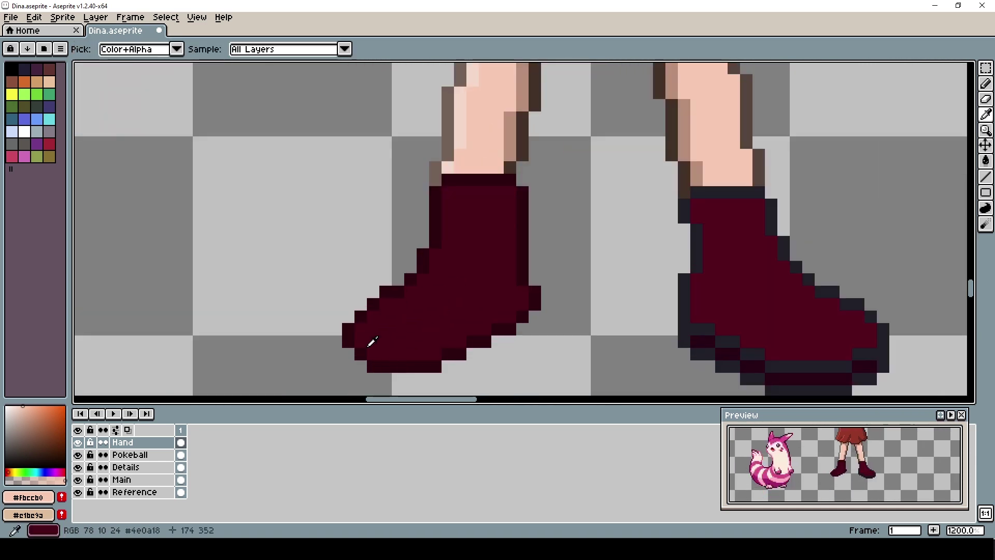
left_click(392, 367, "alt")
scroll(392, 367, "up", 1)
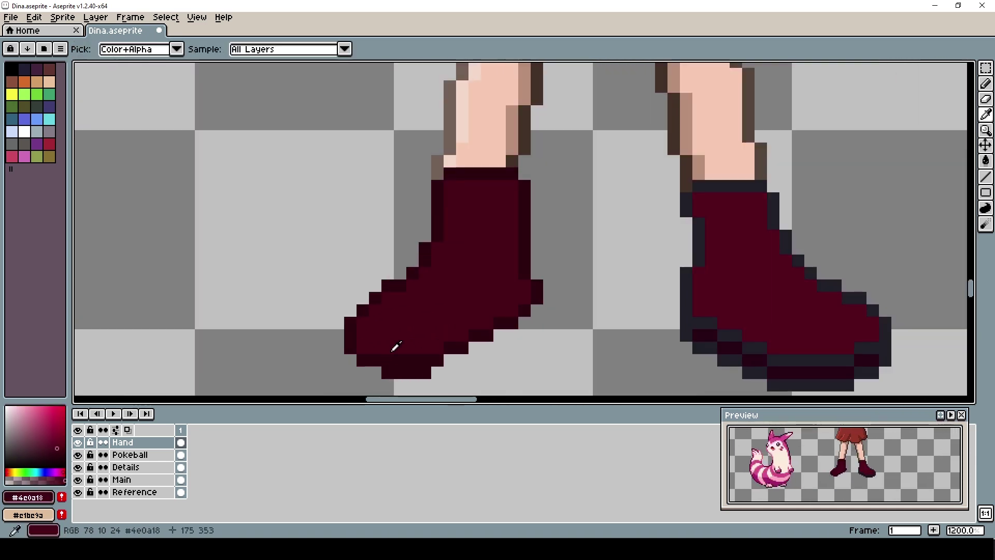
scroll(396, 344, "down", 1)
left_click(419, 354, "alt")
scroll(425, 358, "up", 2)
left_click(403, 365, "alt")
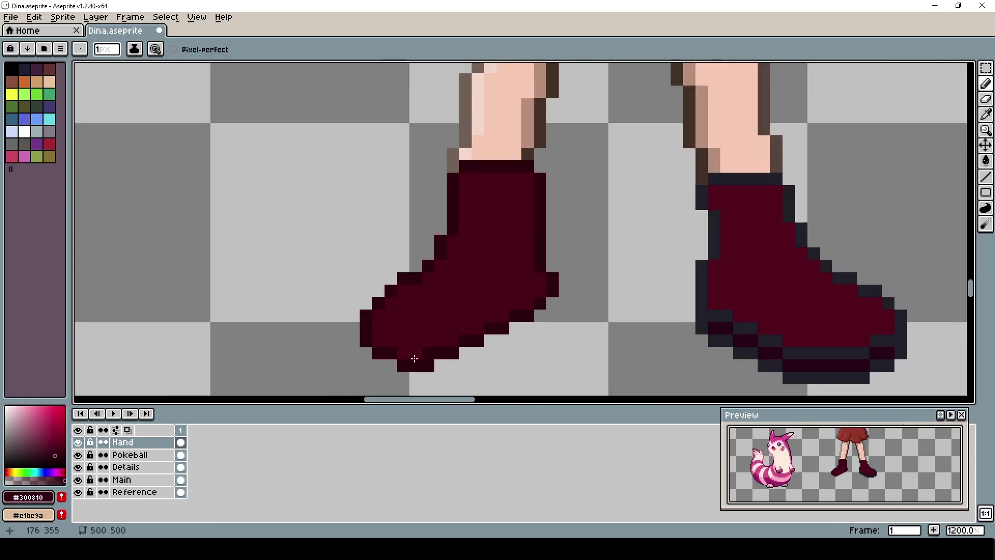
left_click(371, 357, "alt")
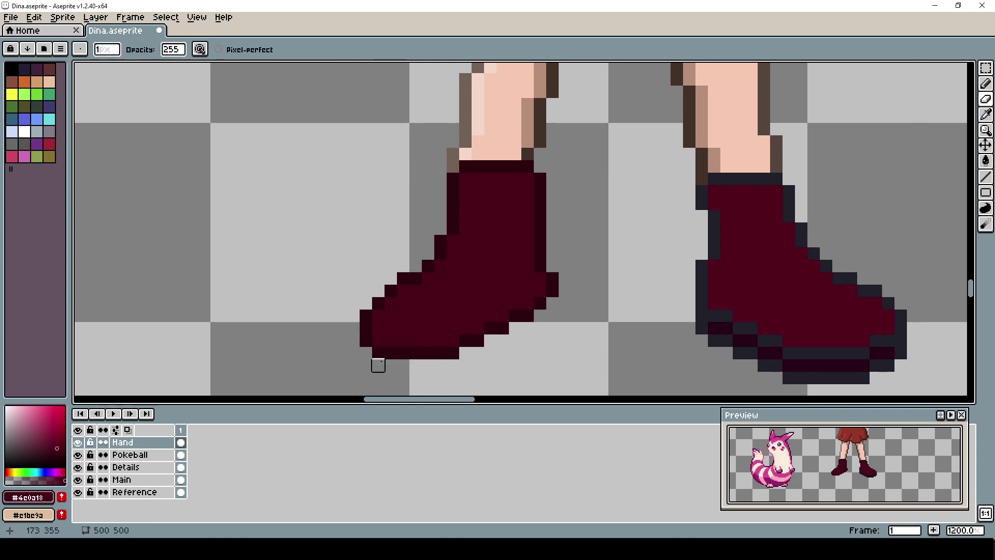
scroll(373, 338, "down", 3)
scroll(344, 305, "up", 3)
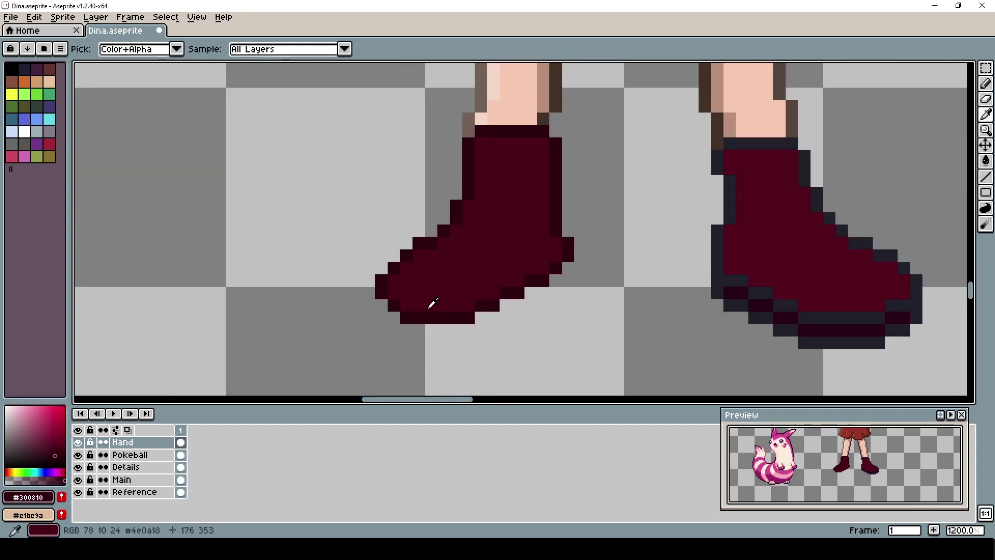
- Start a thicker sole beneath the left boot's toe with the darker maroon #23050b
left_click(55, 459)
left_click(406, 330)
left_click_drag(418, 330, 469, 330)
left_click_drag(481, 317, 491, 316)
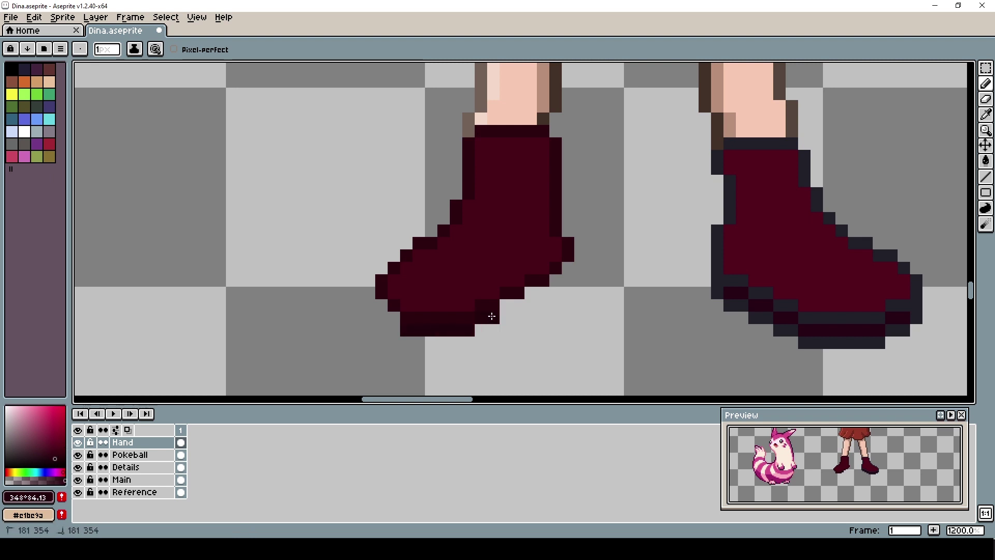
scroll(389, 313, "down", 2)
scroll(445, 362, "up", 2)
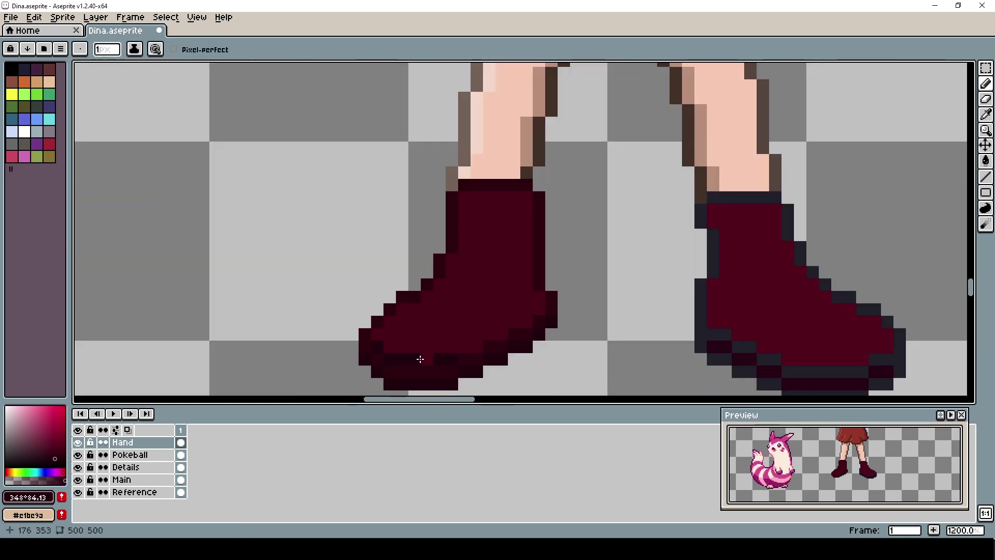
- Extend the left boot's sole back to the heel and shade its seam, toe and lower edge with #23050b
scroll(461, 337, "up", 1)
scroll(464, 334, "down", 1)
left_click(465, 334, "alt")
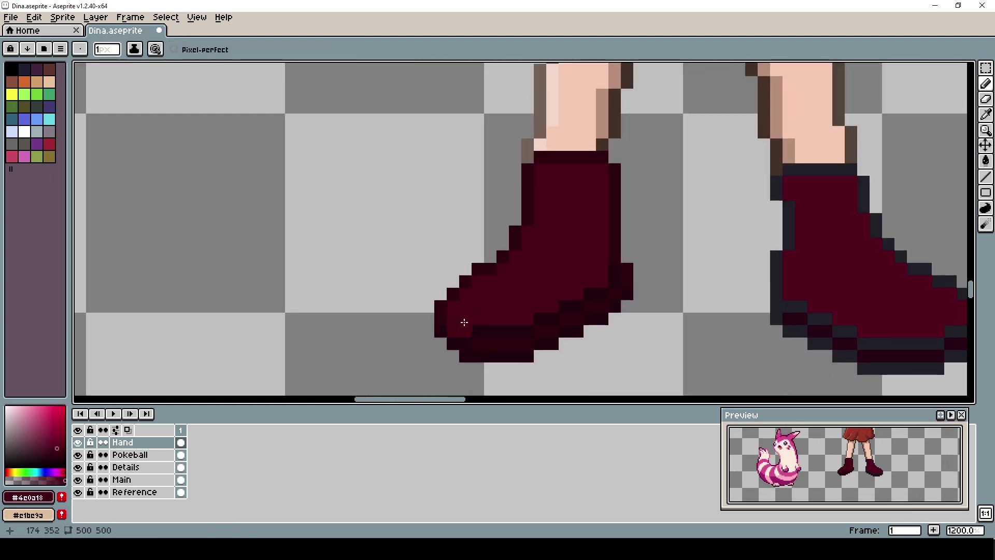
left_click(464, 323, "alt")
scroll(573, 367, "down", 1)
scroll(451, 331, "up", 1)
scroll(390, 297, "up", 1)
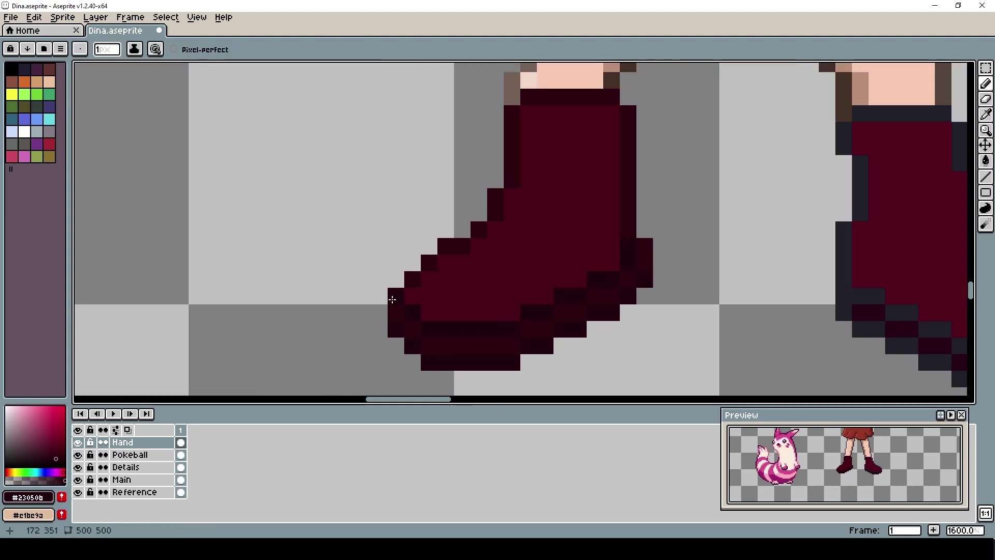
scroll(393, 299, "down", 1)
scroll(311, 332, "up", 1)
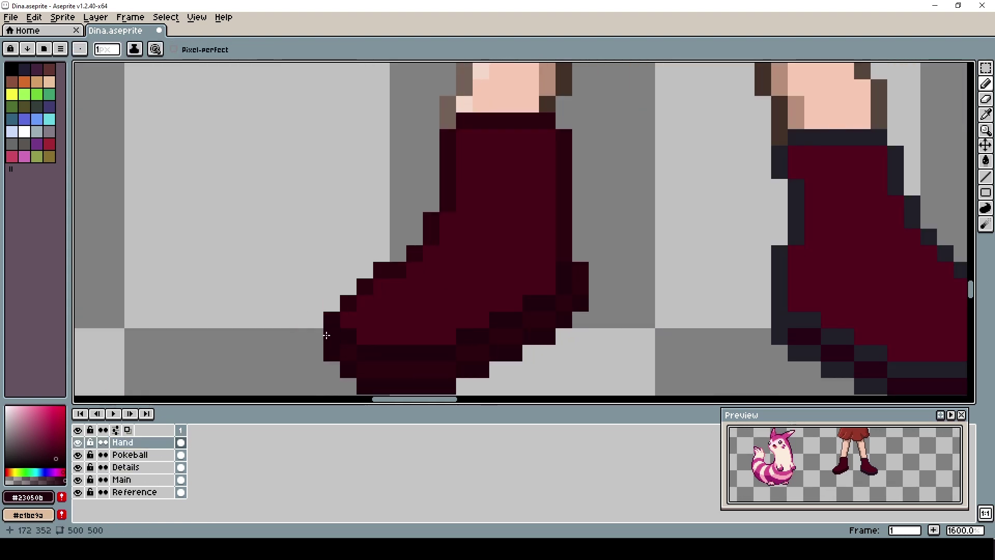
scroll(326, 335, "down", 1)
scroll(404, 344, "up", 1)
scroll(417, 358, "down", 2)
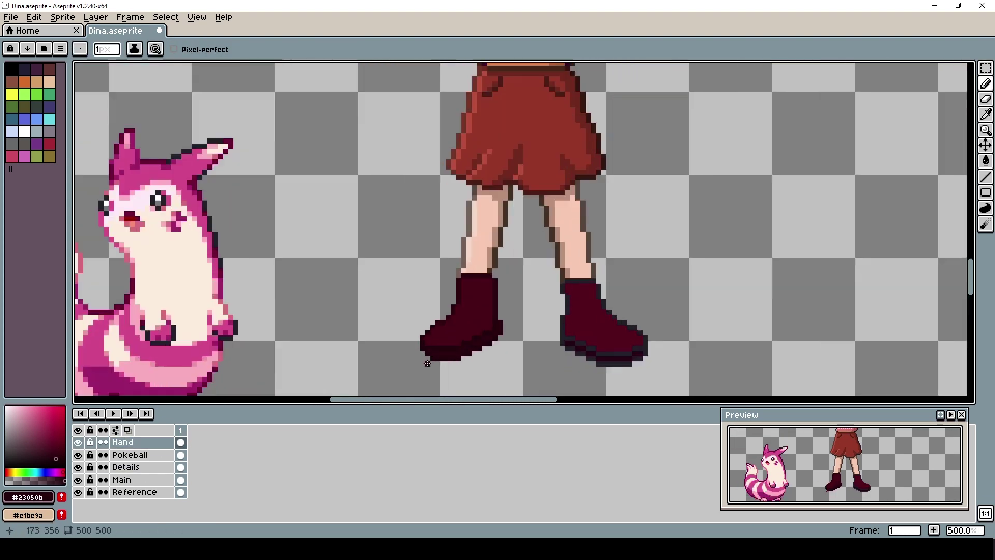
- Reshape the left boot's toe tip into a longer point with #23050b
scroll(427, 364, "down", 2)
scroll(448, 363, "up", 5)
left_click(395, 266)
left_click_drag(451, 280, 376, 263)
left_click(425, 314)
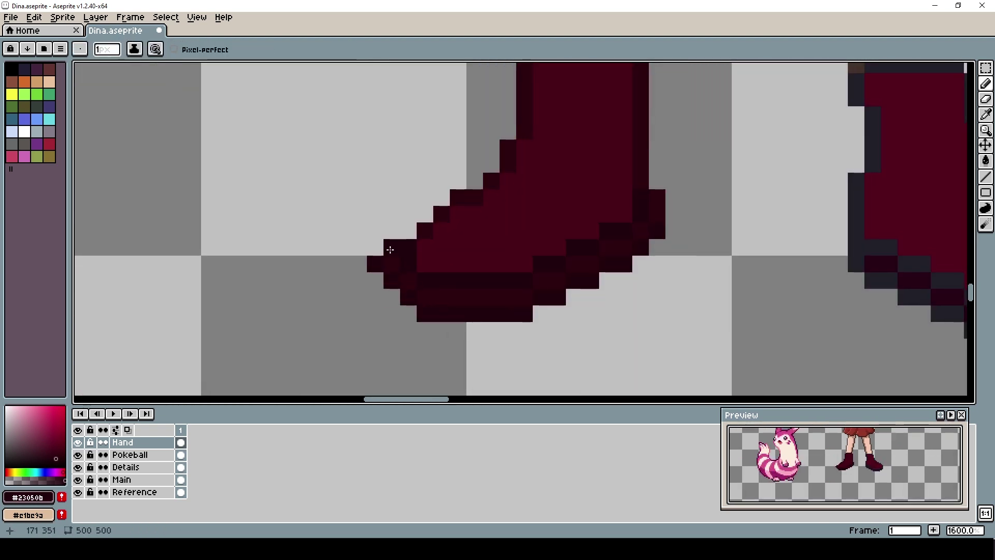
scroll(363, 262, "down", 3)
scroll(466, 346, "up", 1)
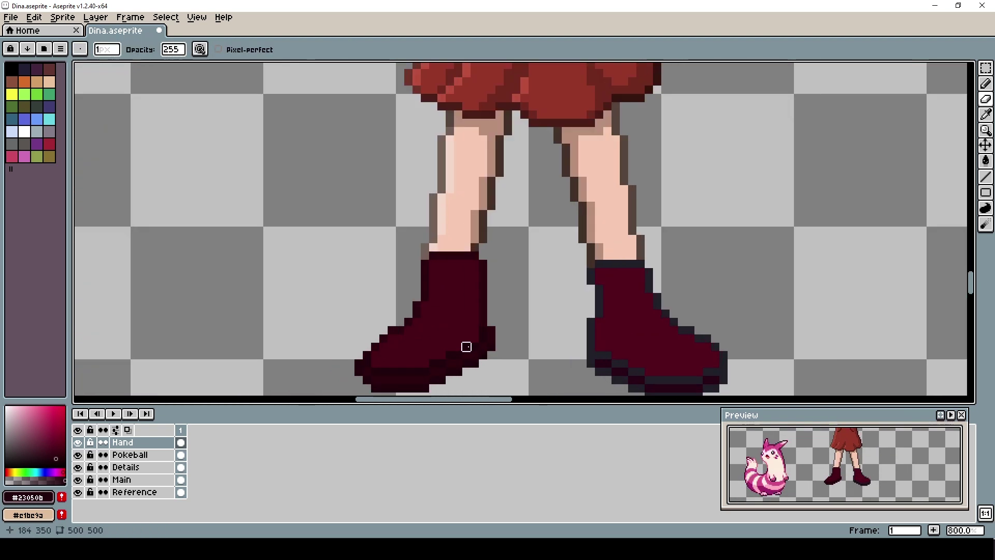
- Build up the back of the left boot's heel with #23050b and trim the excess pixels
key("alt")
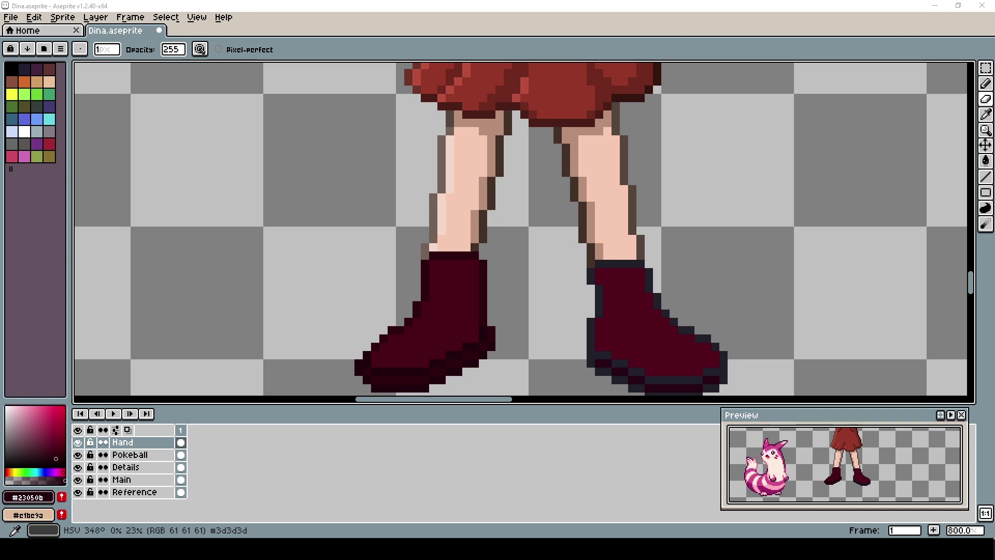
scroll(467, 311, "down", 2)
scroll(488, 311, "up", 2)
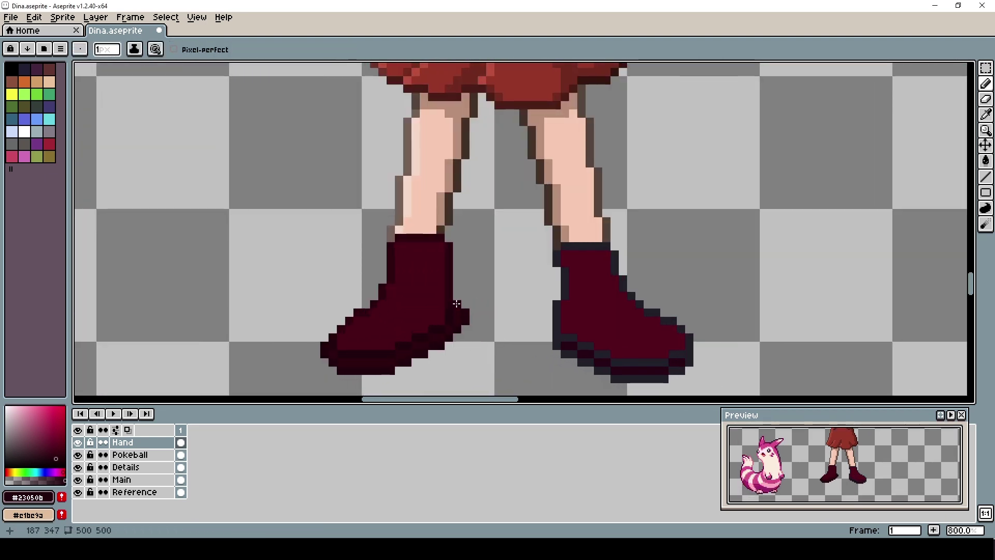
scroll(461, 311, "up", 2)
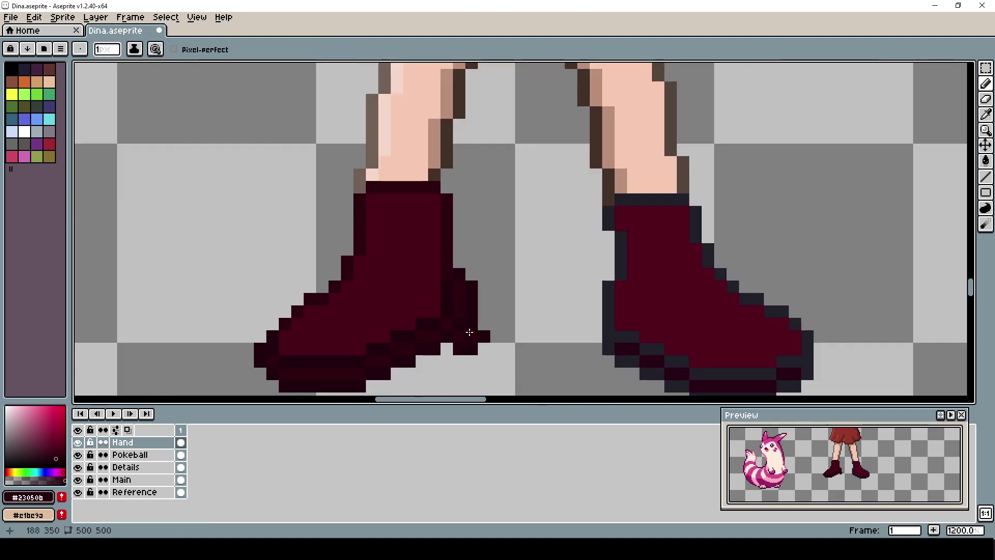
scroll(469, 331, "down", 2)
scroll(484, 329, "up", 1)
scroll(502, 327, "down", 1)
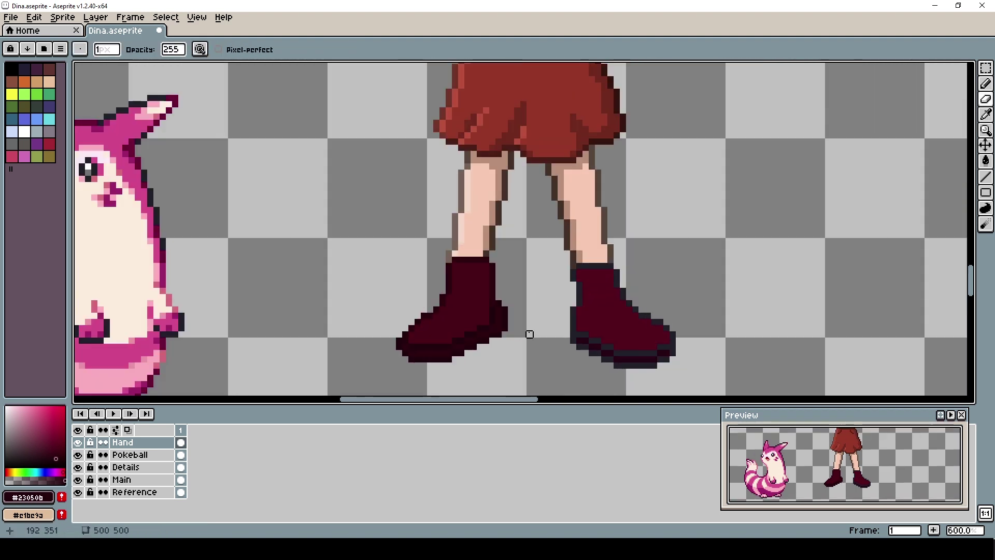
- Trim the left boot's heel top, add faint dark maroon creases across the instep and toe, and shade the inside back of the shaft
scroll(519, 327, "up", 1)
scroll(518, 316, "down", 3)
scroll(507, 344, "up", 2)
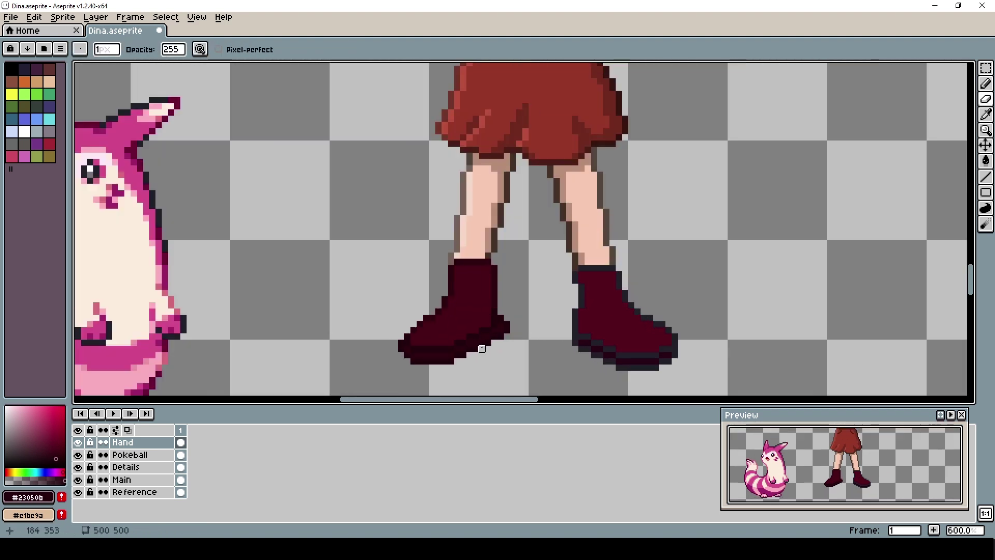
scroll(482, 348, "up", 1)
key("e")
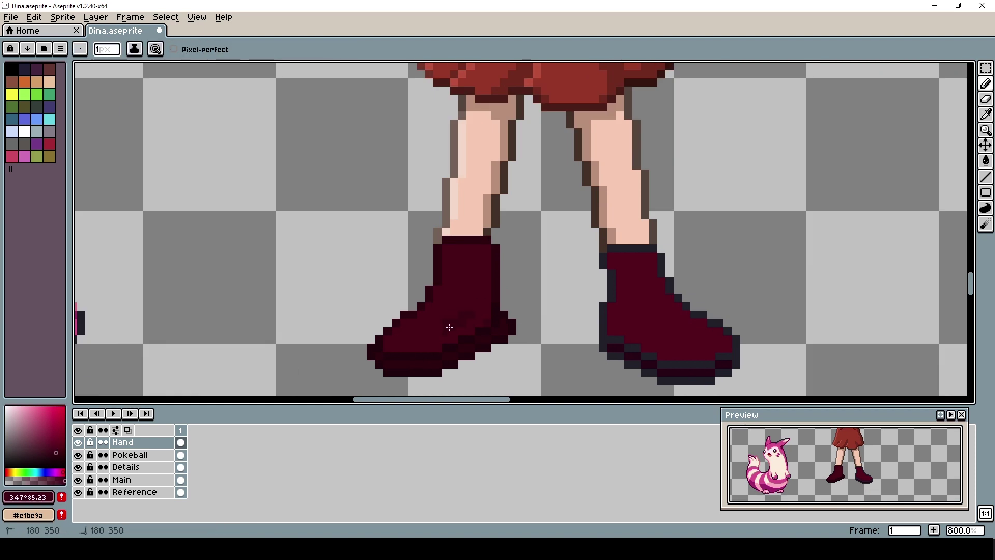
key("b")
left_click_drag(453, 321, 444, 326)
key("b")
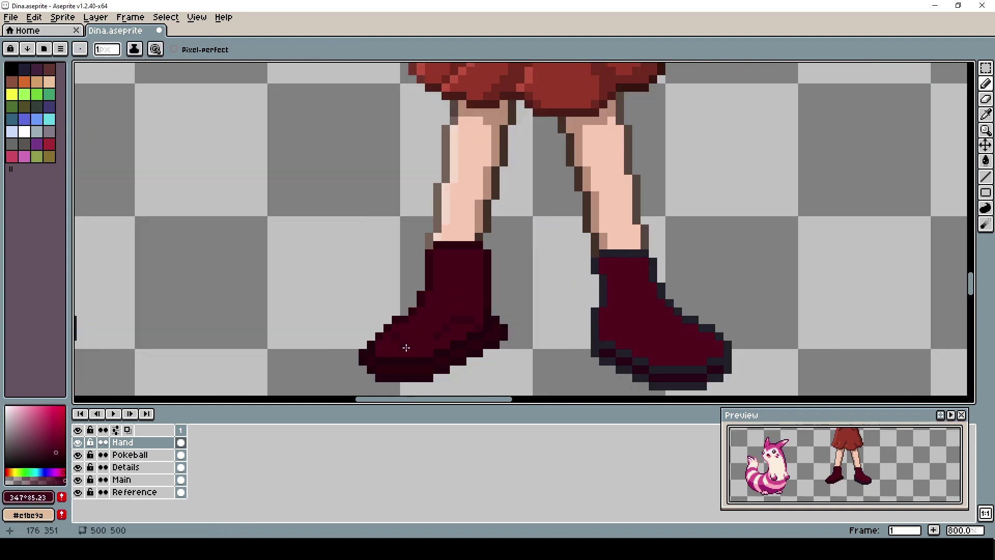
key("ctrl+z")
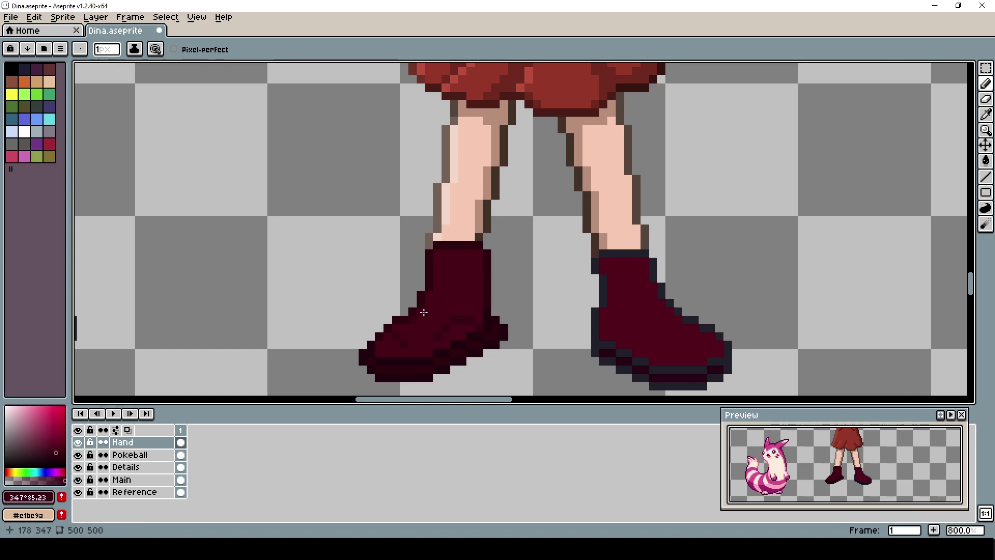
scroll(480, 306, "up", 2)
scroll(481, 284, "down", 4)
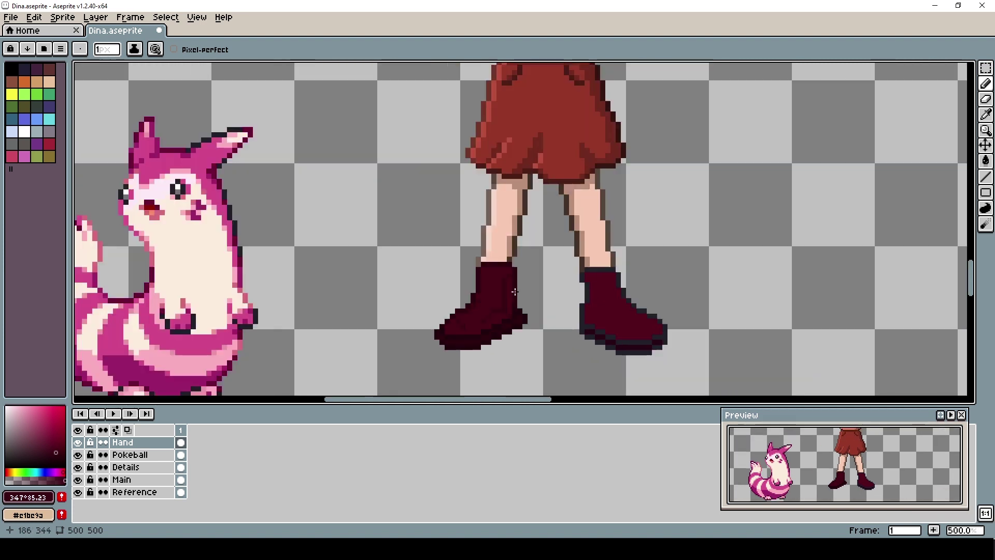
- Place two columns of four single-pixel grey #757575 eyelets down the left boot's shaft
scroll(498, 300, "up", 2)
scroll(504, 301, "up", 1)
left_click(5, 439)
left_click(483, 289)
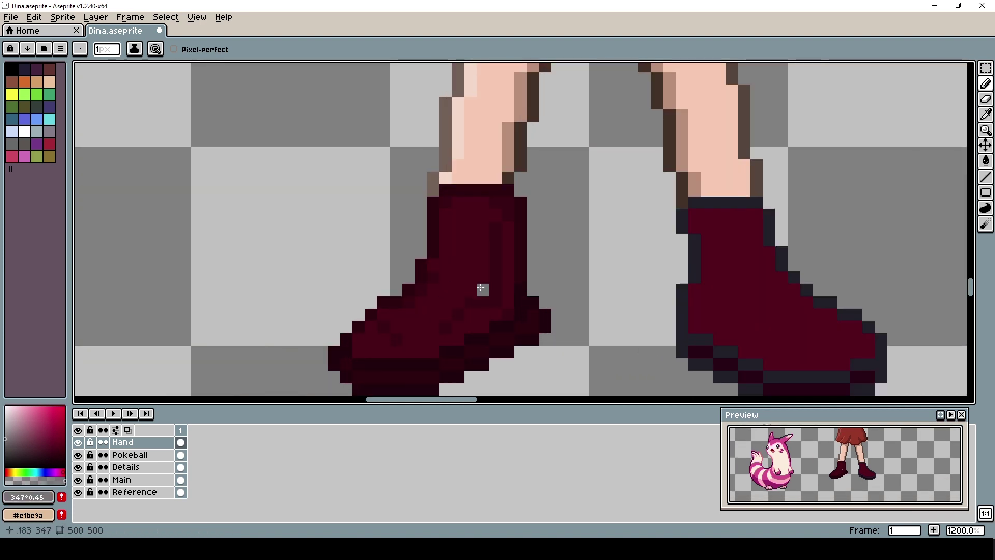
left_click(539, 327, "alt")
left_click(483, 289, "alt")
left_click(483, 265)
left_click(483, 240)
key("ctrl+z")
scroll(502, 313, "down", 2)
left_click(488, 256)
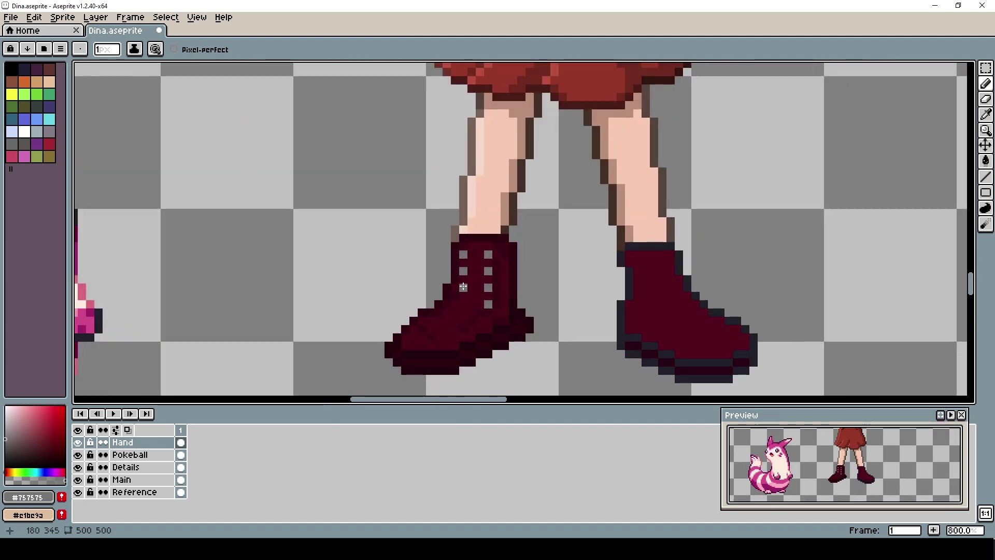
left_click(455, 304)
- Draw horizontal laces between the left boot's eyelets with #23050b, painting over the left-hand eyelets
scroll(521, 298, "down", 5)
scroll(514, 294, "up", 6)
left_click(543, 330, "alt")
scroll(517, 311, "down", 4)
scroll(514, 318, "up", 5)
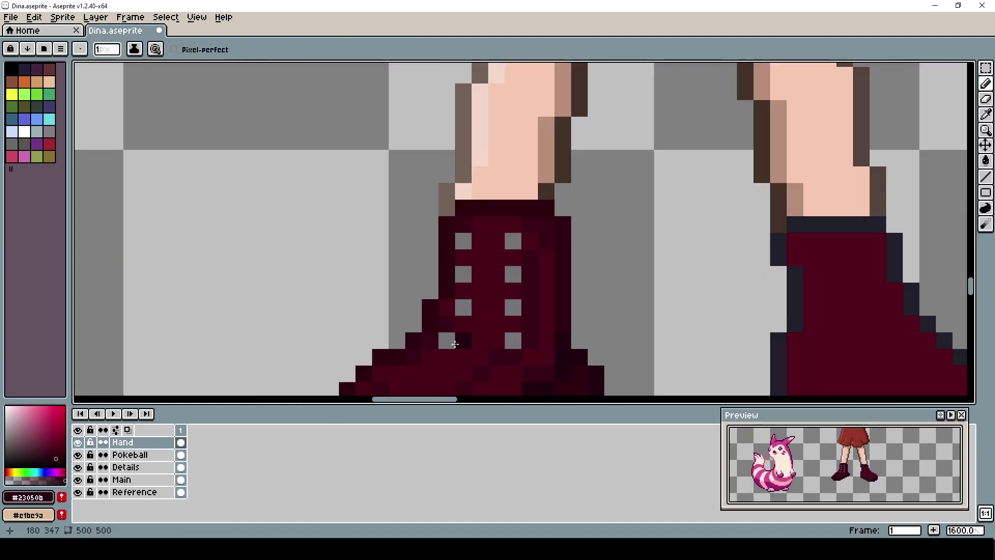
left_click(447, 342)
scroll(532, 316, "down", 2)
scroll(529, 324, "up", 1)
left_click_drag(477, 303, 503, 303)
scroll(524, 334, "down", 1)
scroll(526, 312, "up", 1)
left_click(473, 296)
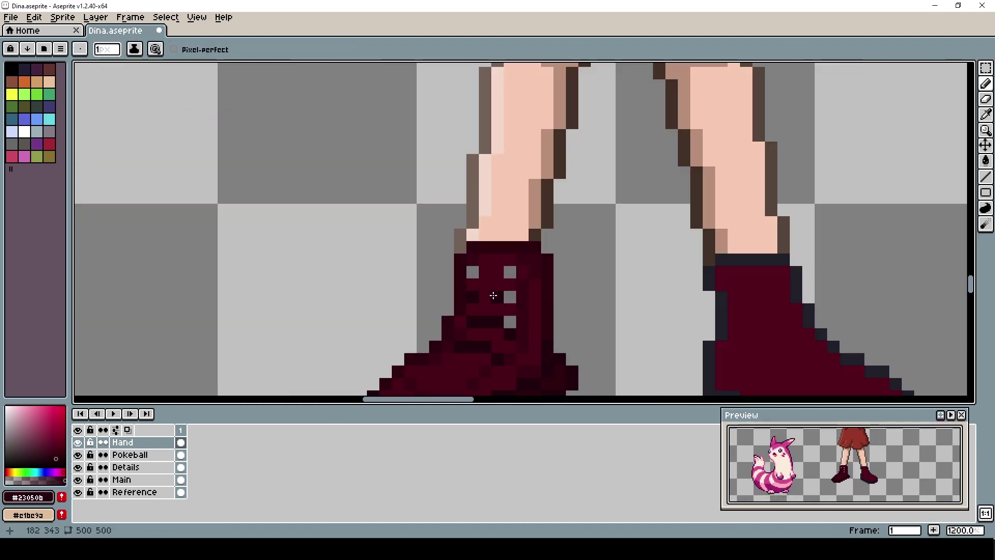
- Tone down the right-hand column of eyelets on the left boot to the dark grey #493f41
scroll(512, 296, "down", 6)
scroll(506, 333, "up", 5)
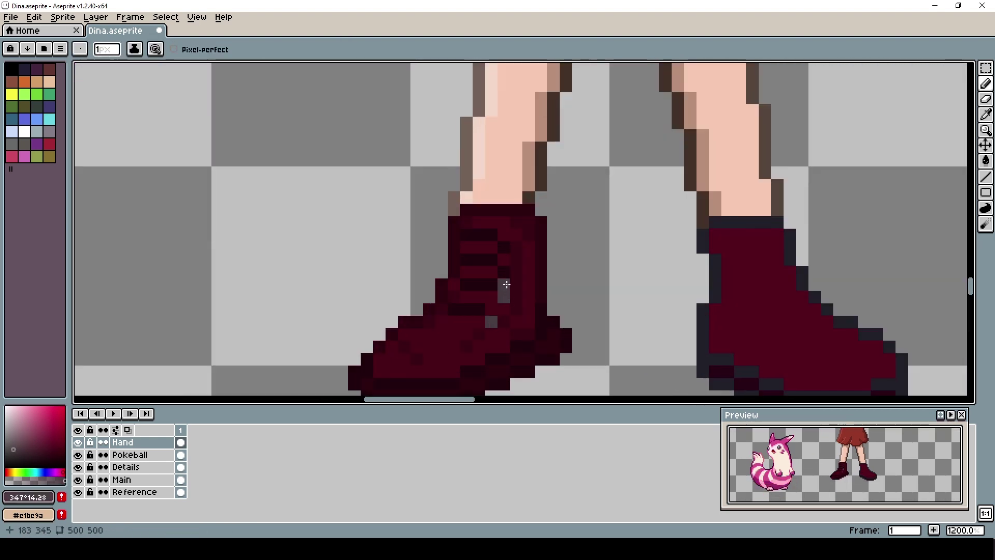
scroll(506, 290, "down", 3)
scroll(527, 371, "down", 2)
scroll(526, 358, "up", 5)
- Try to draw a lace bow near the top of the left boot, outlined in #23050b and filled with #4e0a18
left_click(524, 348, "alt")
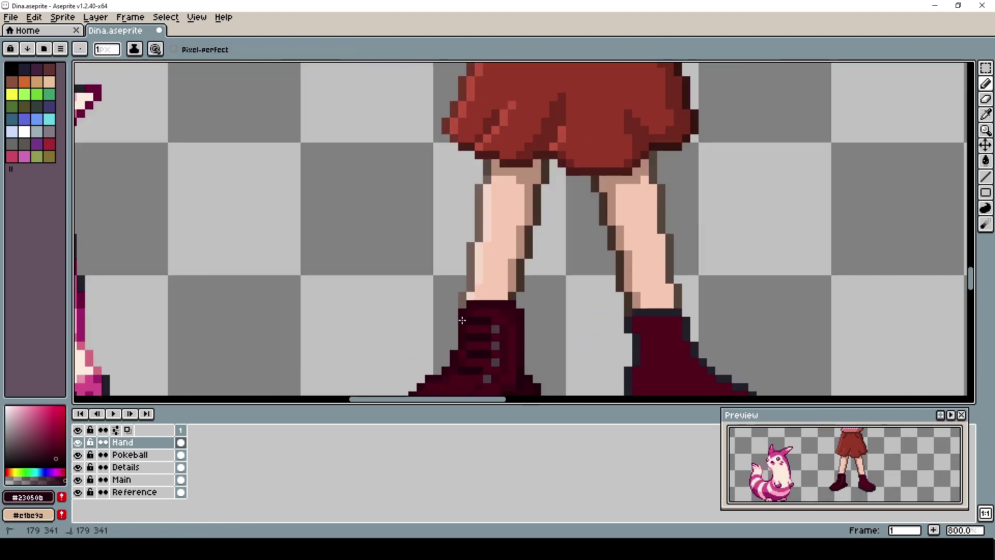
left_click_drag(416, 268, 409, 275)
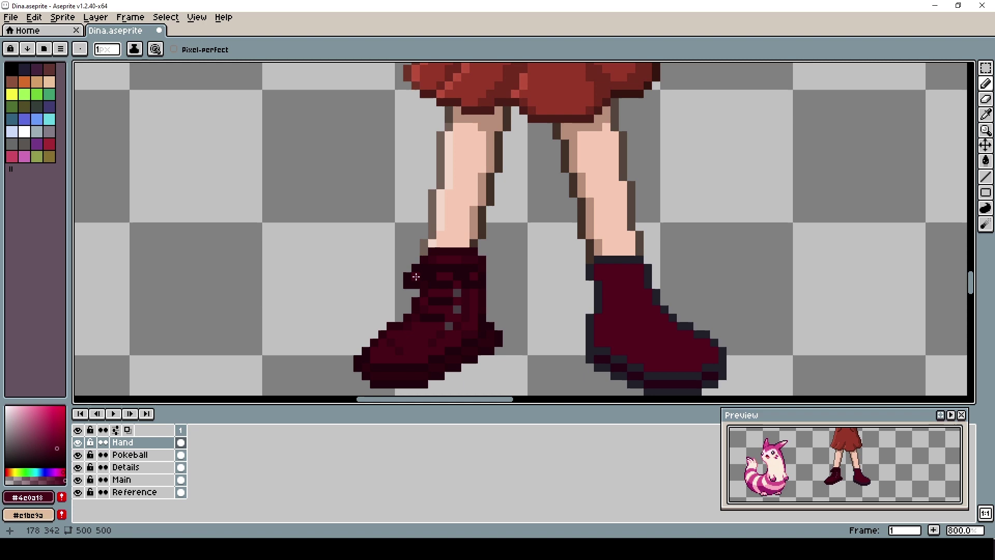
scroll(416, 277, "up", 3)
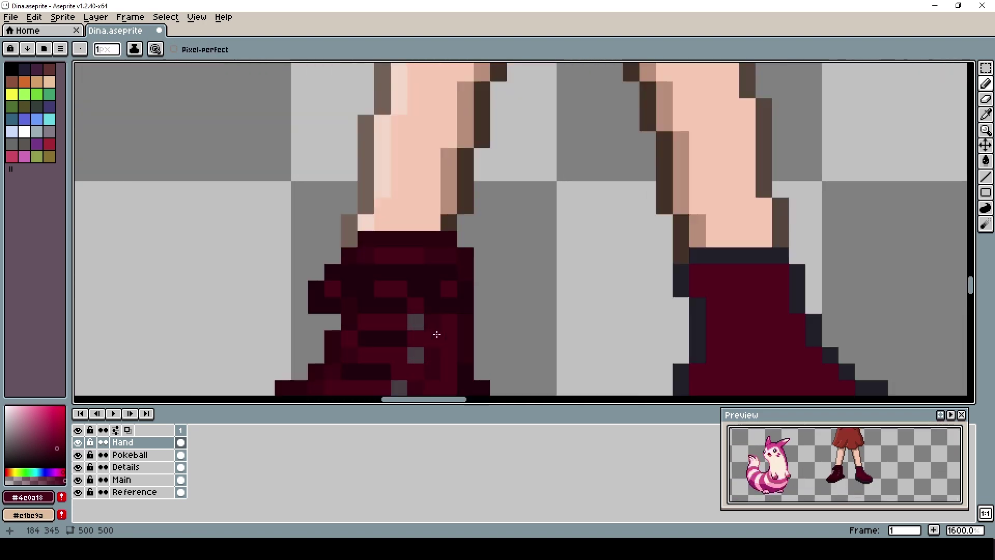
scroll(495, 328, "down", 4)
scroll(482, 322, "down", 1)
key("ctrl+z")
key("ctrl+z")
key("ctrl+z")
key("ctrl+z")
key("ctrl+z")
- Round and heighten the left boot's toe tip with #23050b and lighten the inside of its sole with #300810
scroll(437, 348, "up", 2)
left_click(389, 349, "alt")
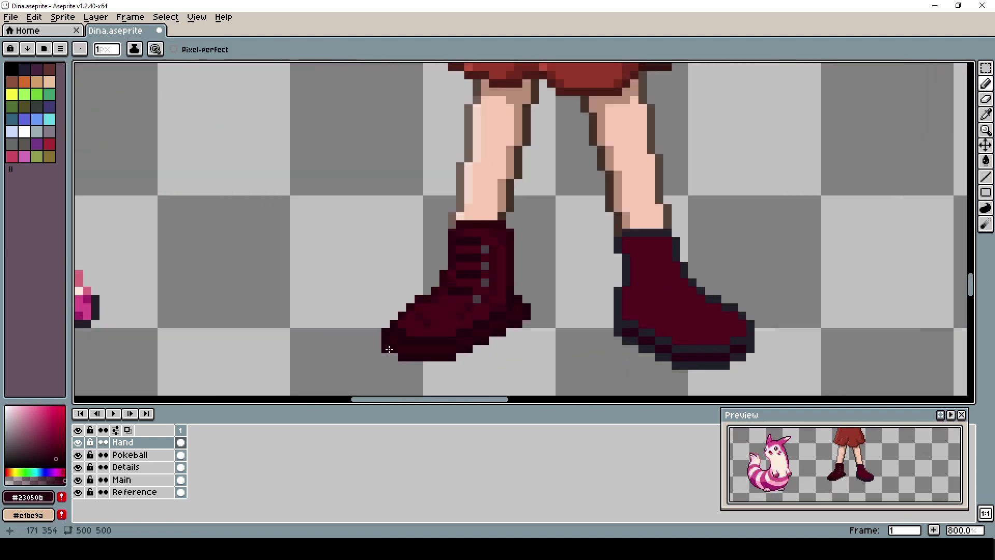
scroll(385, 340, "up", 1)
key("alt")
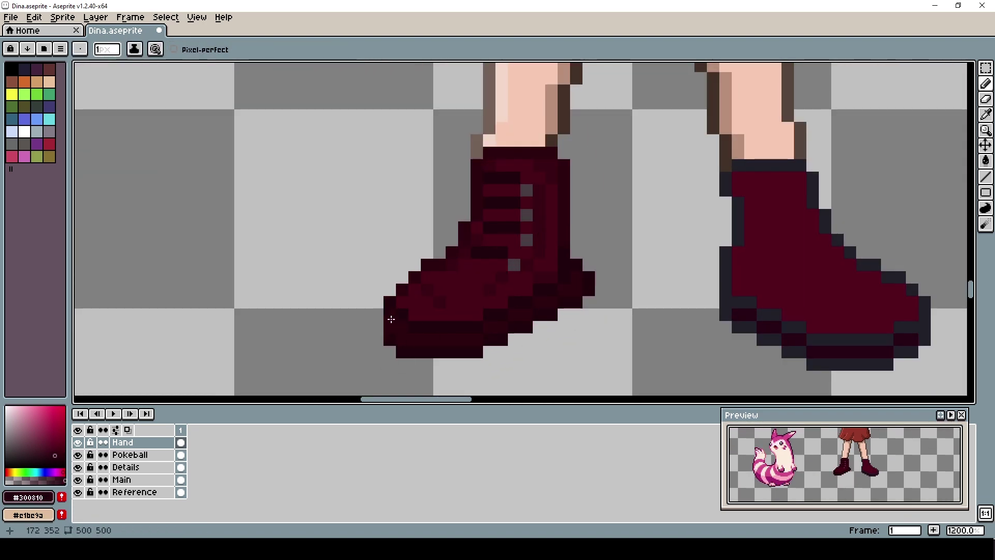
scroll(387, 332, "down", 3)
scroll(457, 355, "up", 2)
scroll(456, 355, "down", 1)
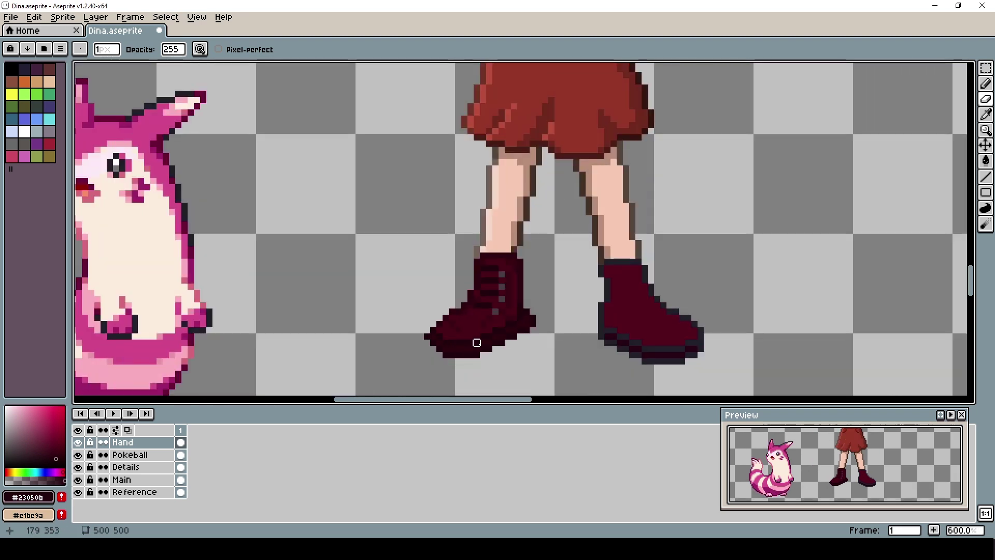
scroll(473, 340, "up", 2)
scroll(388, 312, "down", 5)
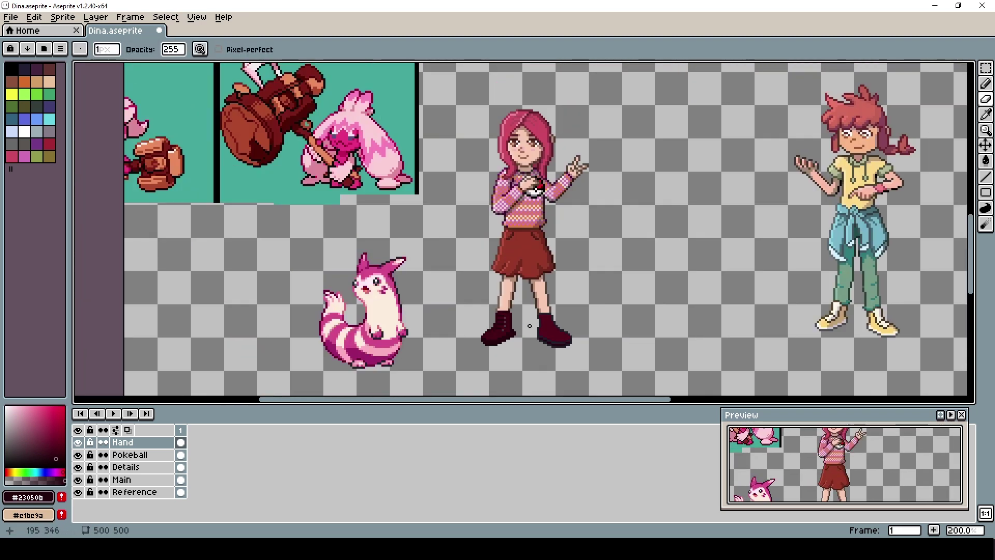
scroll(457, 355, "up", 4)
scroll(457, 355, "up", 1)
scroll(457, 355, "down", 2)
scroll(454, 330, "up", 1)
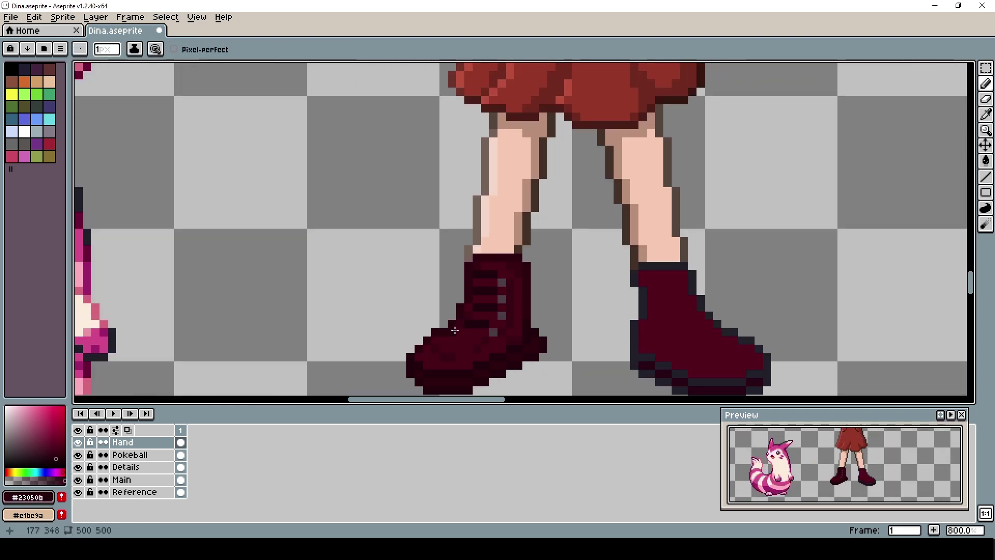
- Add a left-hand column of #493f41 eyelets to the left boot and recolour the eyelets a muted maroon-grey
scroll(497, 350, "down", 2)
scroll(498, 347, "up", 1)
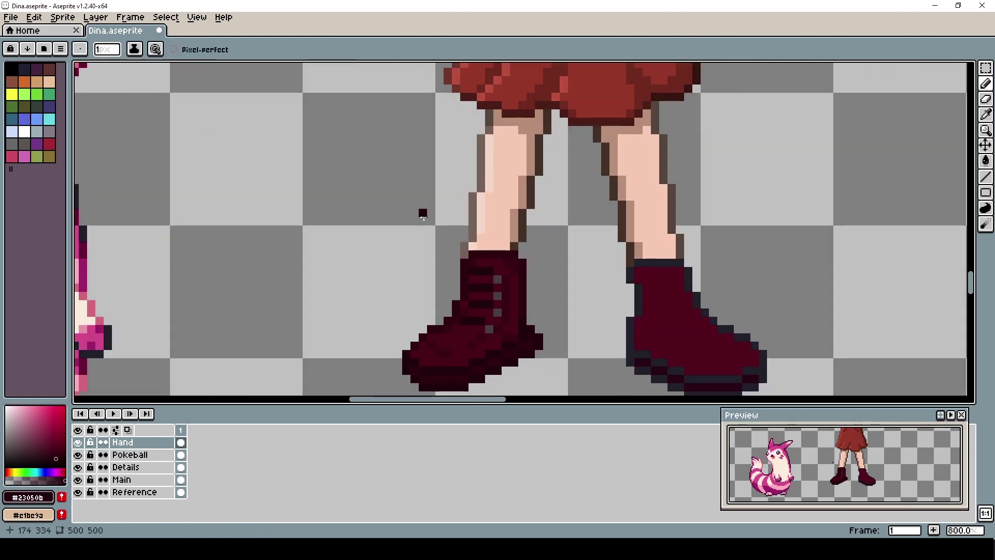
scroll(553, 344, "down", 1)
scroll(553, 343, "up", 2)
scroll(560, 307, "down", 1)
scroll(570, 311, "up", 1)
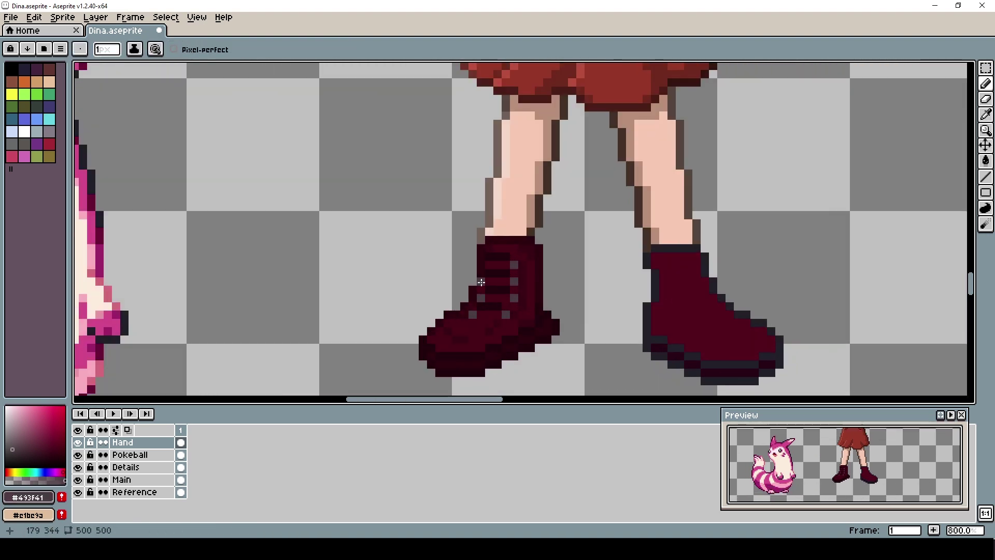
scroll(591, 315, "down", 2)
scroll(591, 315, "up", 3)
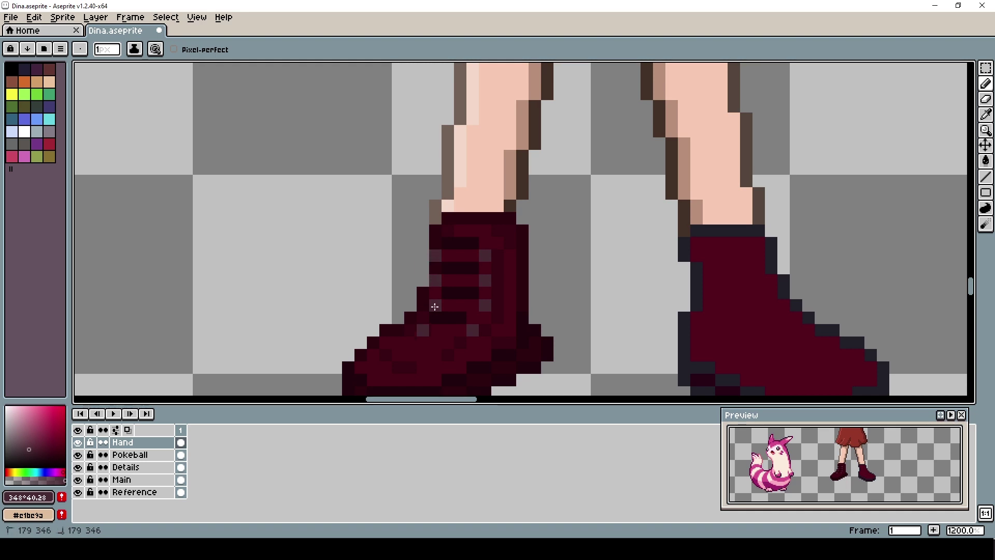
- Square off the bottom and back of the left boot's heel with #23050b
scroll(486, 333, "down", 4)
scroll(486, 333, "up", 4)
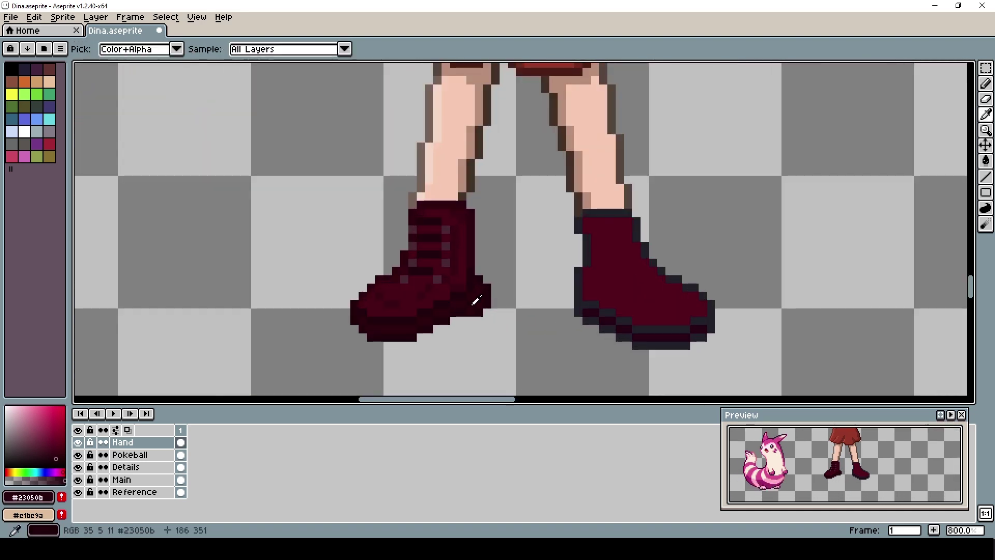
left_click(476, 305, "alt")
scroll(486, 313, "down", 4)
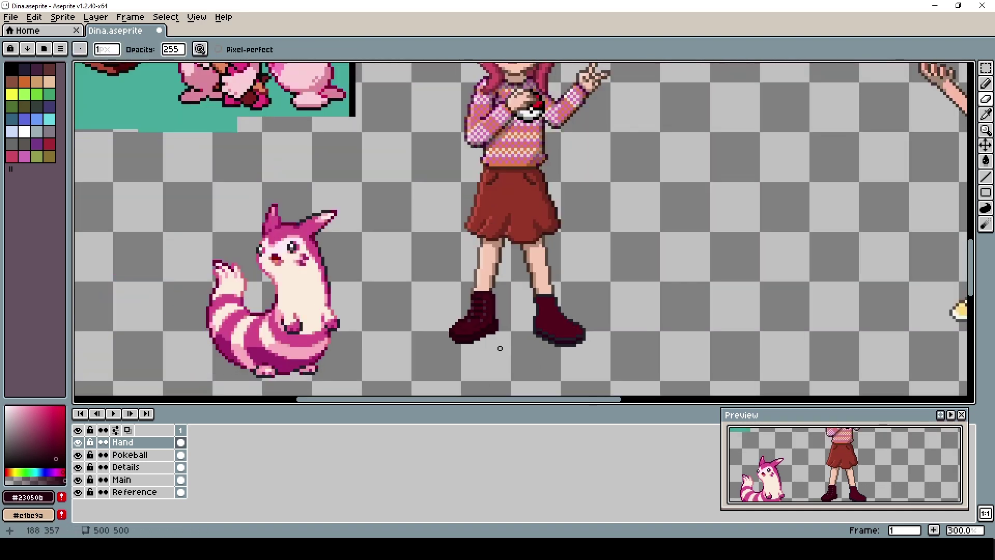
scroll(500, 328, "down", 1)
scroll(501, 328, "up", 1)
scroll(514, 238, "down", 1)
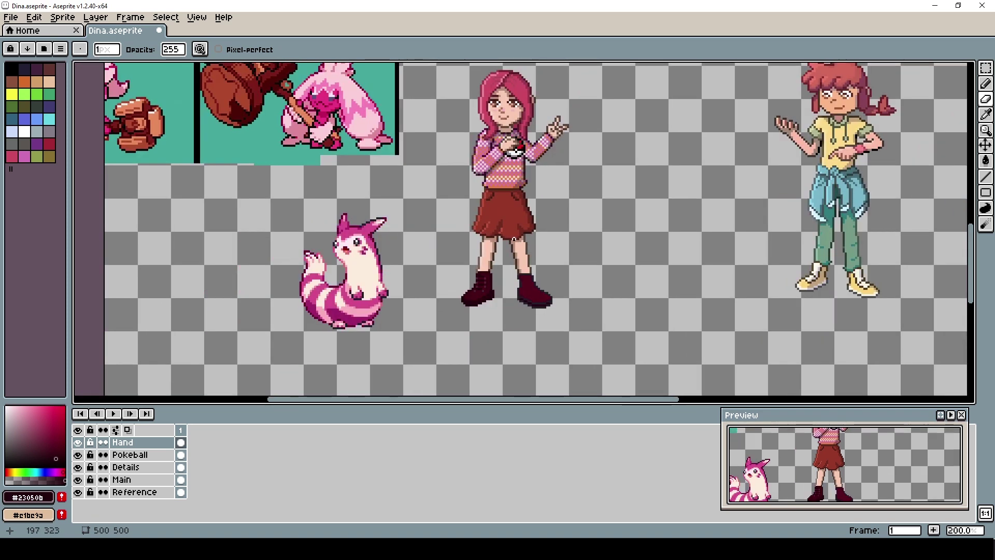
scroll(489, 295, "up", 5)
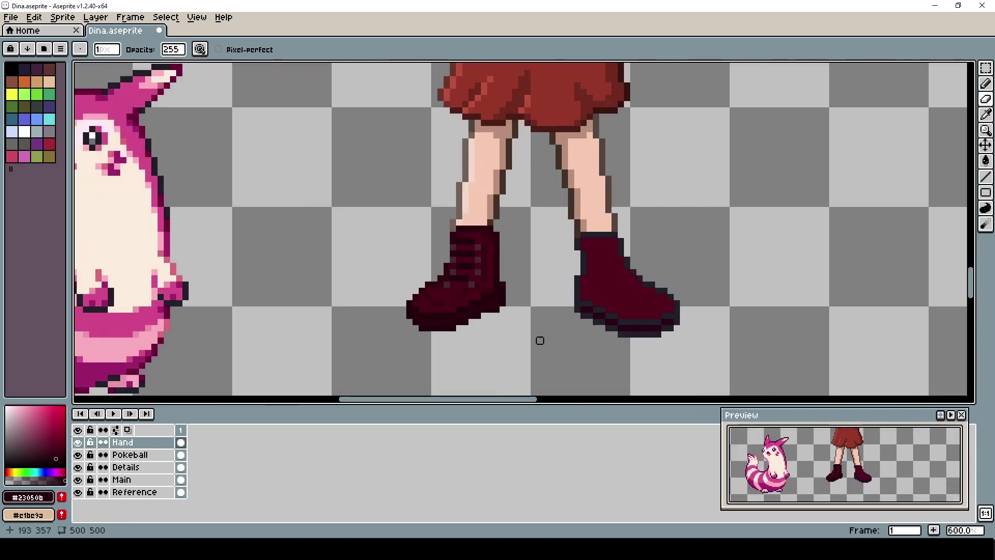
scroll(538, 340, "up", 2)
scroll(489, 269, "down", 3)
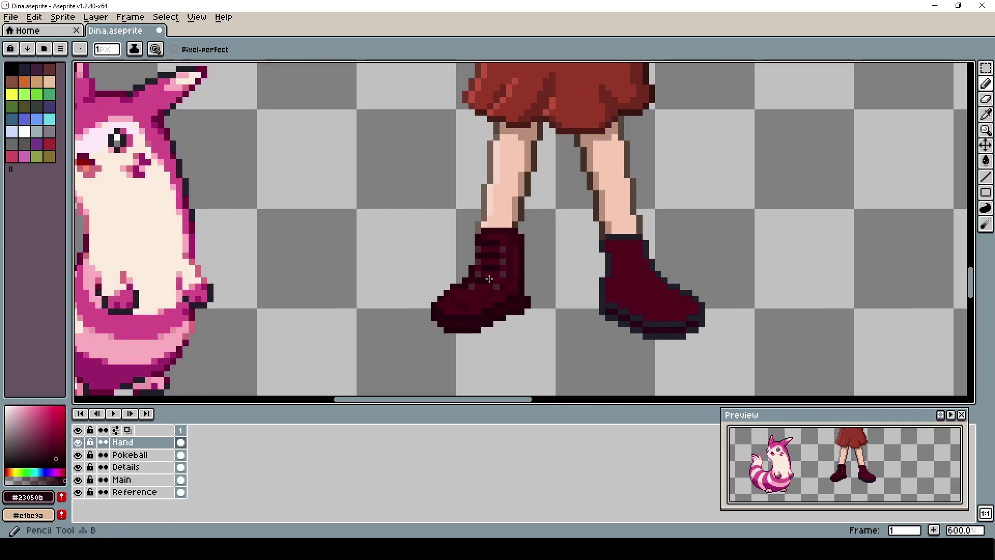
- Draw a small lace bow at the top of the left boot in a brighter crimson with dark loop openings
left_click(501, 238, "alt")
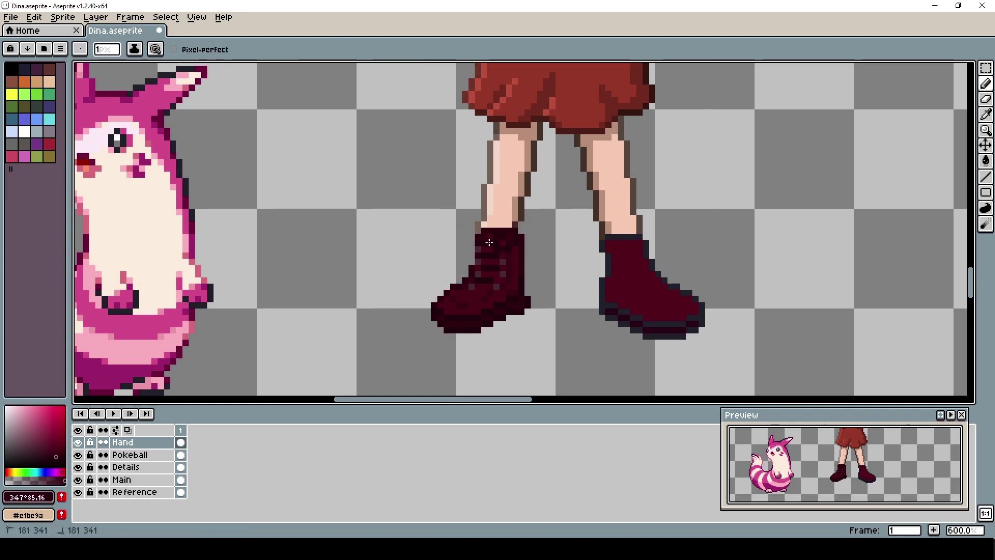
scroll(489, 242, "up", 1)
left_click(489, 244, "alt")
left_click_drag(56, 450, 57, 436)
key("ctrl+z")
mouse_move(520, 211)
left_mouse_down()
mouse_move(507, 238)
mouse_move(499, 234)
mouse_move(517, 223)
mouse_move(487, 244)
left_mouse_up()
key("ctrl+z")
scroll(510, 326, "down", 5)
scroll(517, 313, "up", 6)
left_click(455, 298, "alt")
scroll(425, 273, "down", 5)
scroll(517, 347, "up", 1)
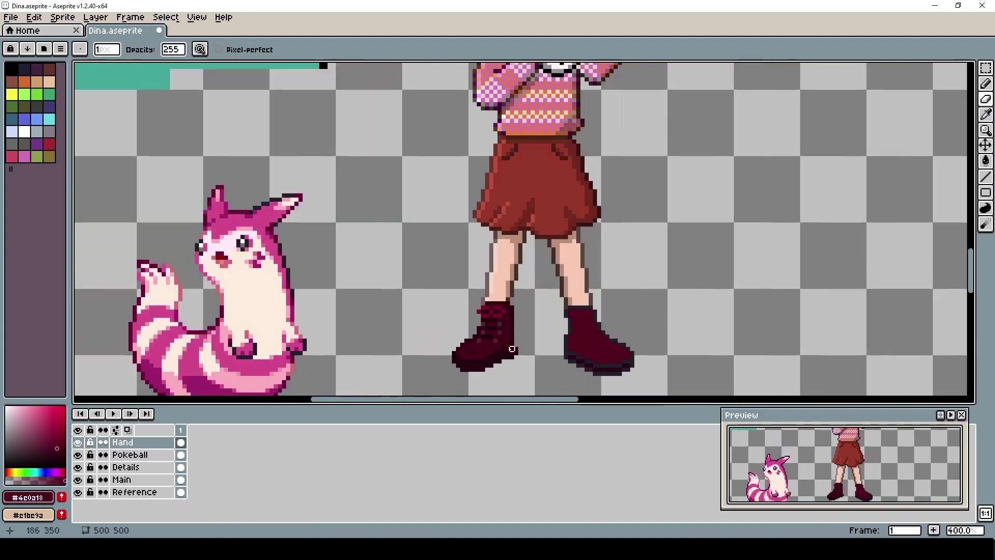
scroll(517, 346, "up", 2)
scroll(517, 347, "up", 1)
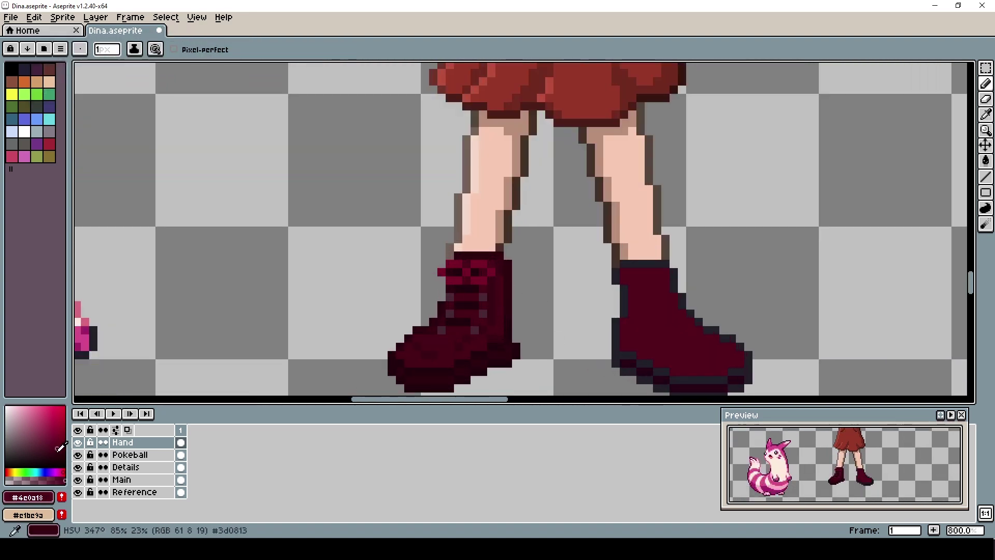
- Add lighter maroon highlights (HSV 347°, 84%, 37%) along the upper edge of the left boot's toe
left_click_drag(542, 312, 525, 308)
left_click(425, 343, "alt")
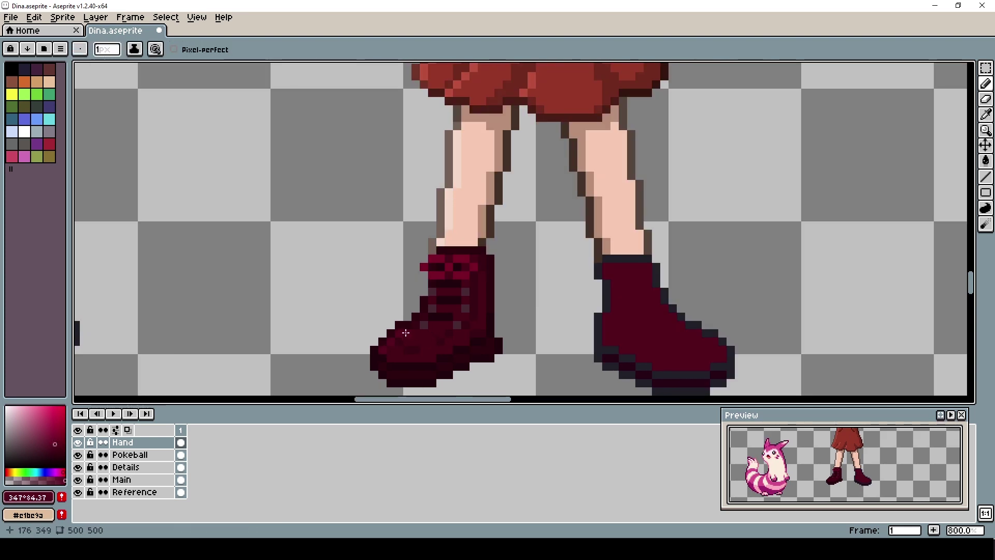
left_click_drag(414, 326, 405, 367)
scroll(450, 342, "down", 3)
scroll(429, 370, "up", 3)
- Darken the back edge and heel shading of the left boot with #23050b
left_click(477, 356, "alt")
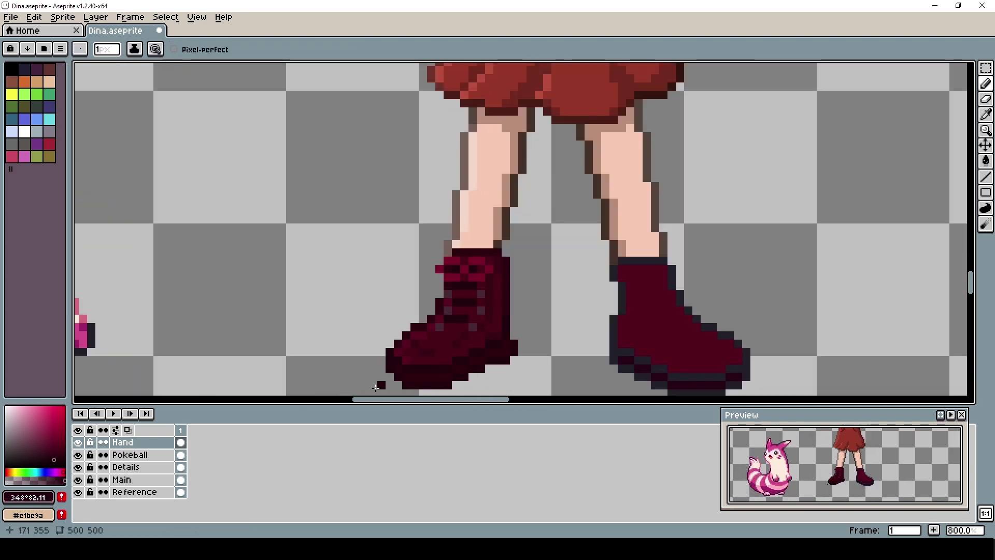
left_click(493, 355, "alt")
left_click(55, 459)
key("ctrl+z")
scroll(497, 354, "up", 2)
left_click(509, 338, "alt")
scroll(510, 334, "down", 2)
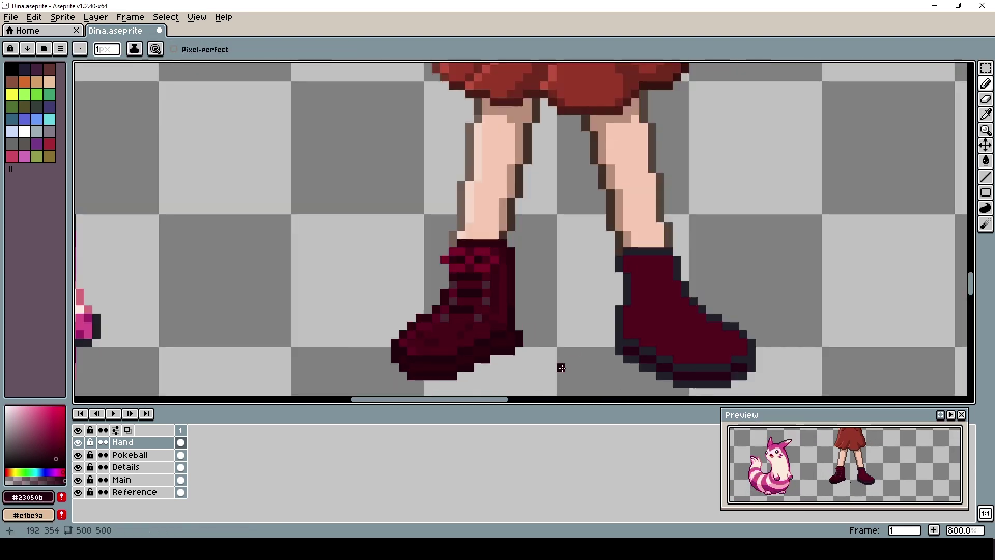
- Blend the shading on the left boot's shaft and side with the dark maroons #300810 and #3d0813
left_click(55, 455)
scroll(536, 327, "up", 1)
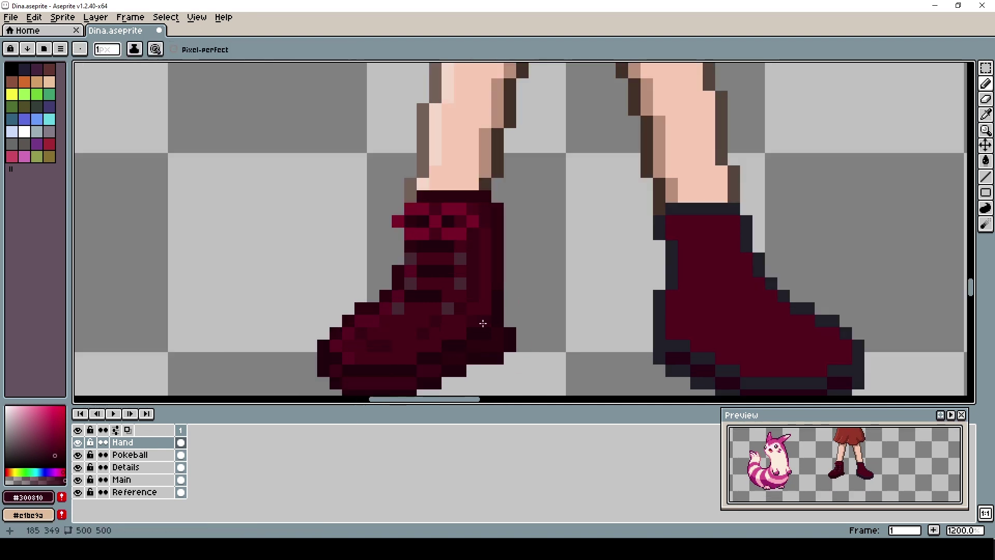
scroll(487, 281, "down", 4)
scroll(305, 334, "up", 5)
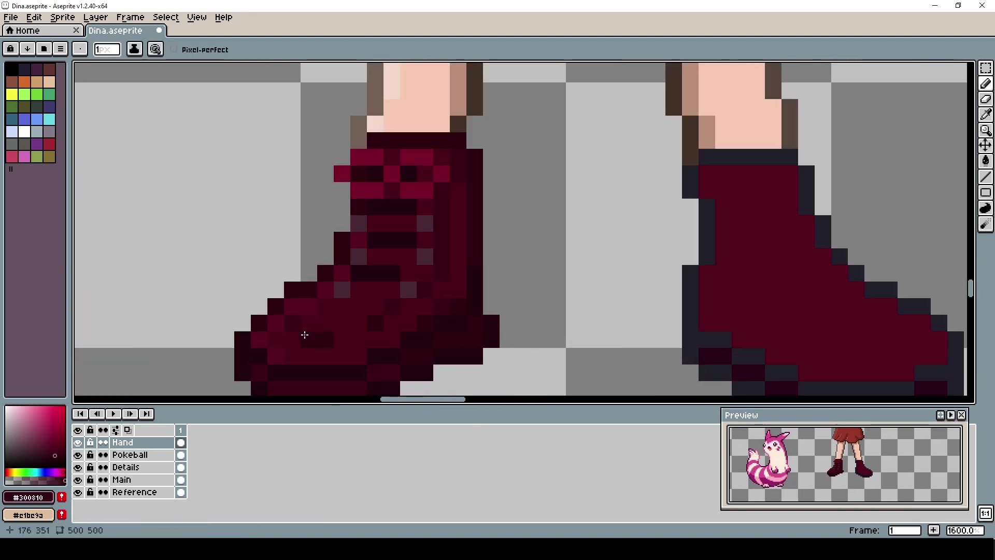
scroll(470, 231, "down", 2)
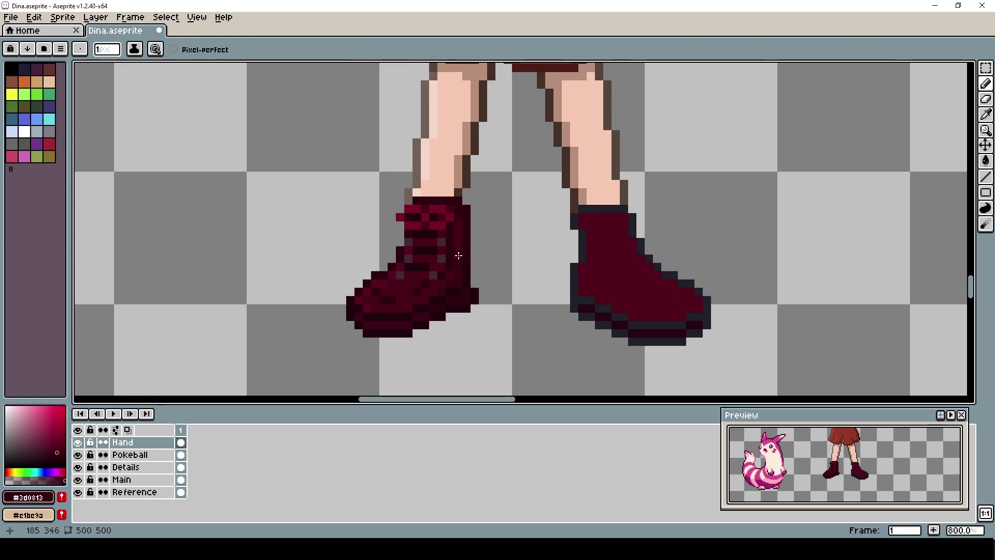
scroll(458, 255, "down", 2)
scroll(405, 193, "up", 4)
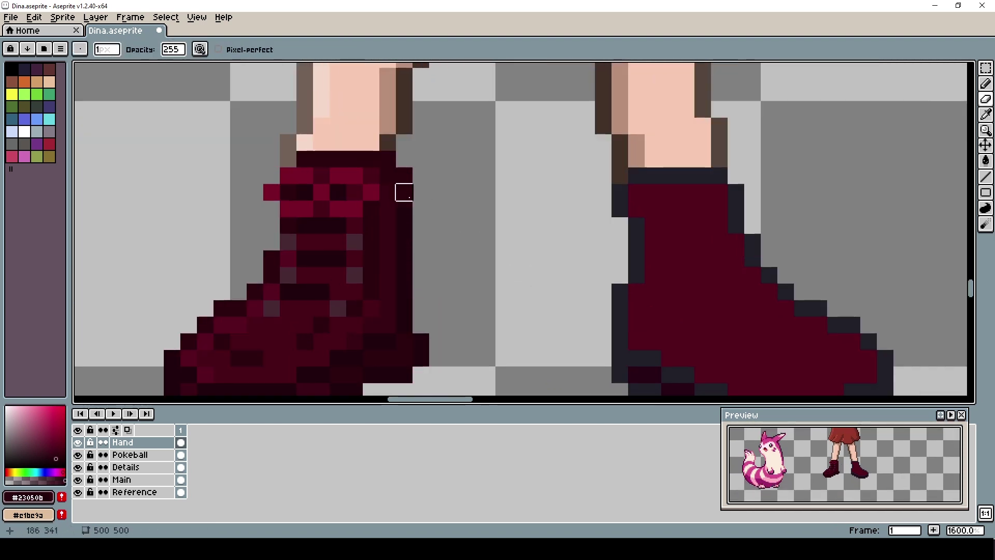
- Trim the left boot's upper back corner and patch the ankle outline with #453226 on the Main layer
key("b")
left_click(142, 481)
scroll(493, 249, "down", 2)
key("e")
left_click(439, 195, "alt")
key("b")
scroll(533, 227, "down", 3)
scroll(515, 249, "up", 3)
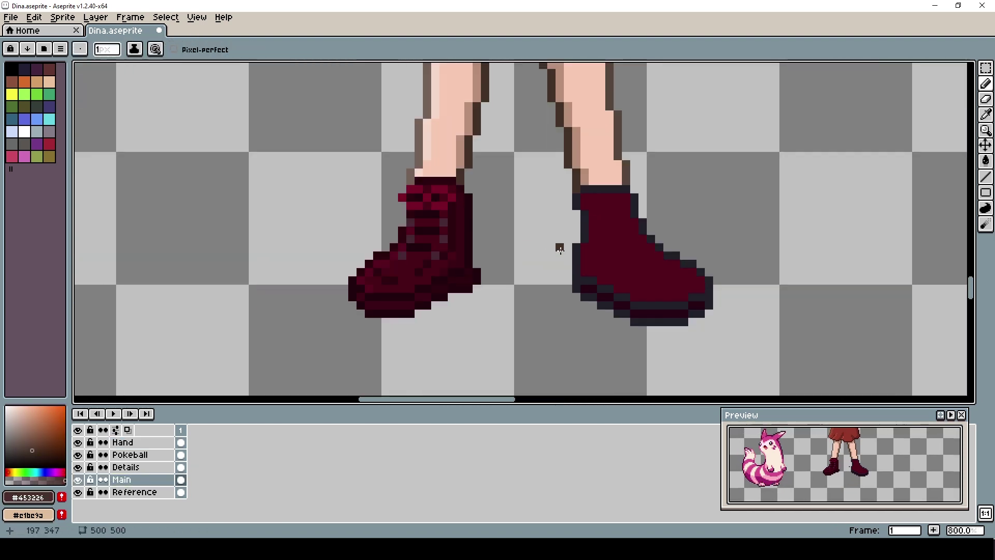
scroll(560, 248, "down", 4)
scroll(456, 223, "up", 6)
left_click(122, 442)
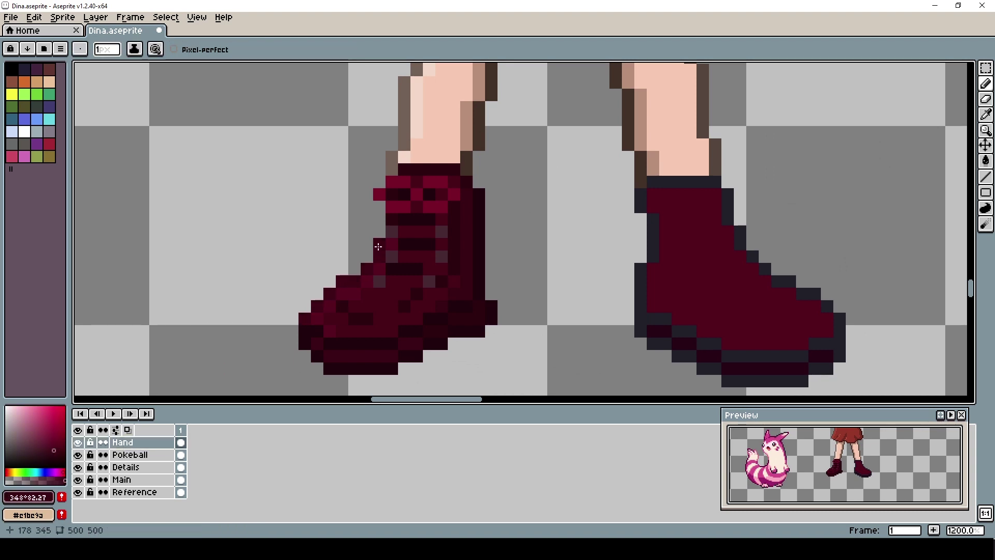
scroll(306, 329, "down", 4)
scroll(438, 359, "up", 1)
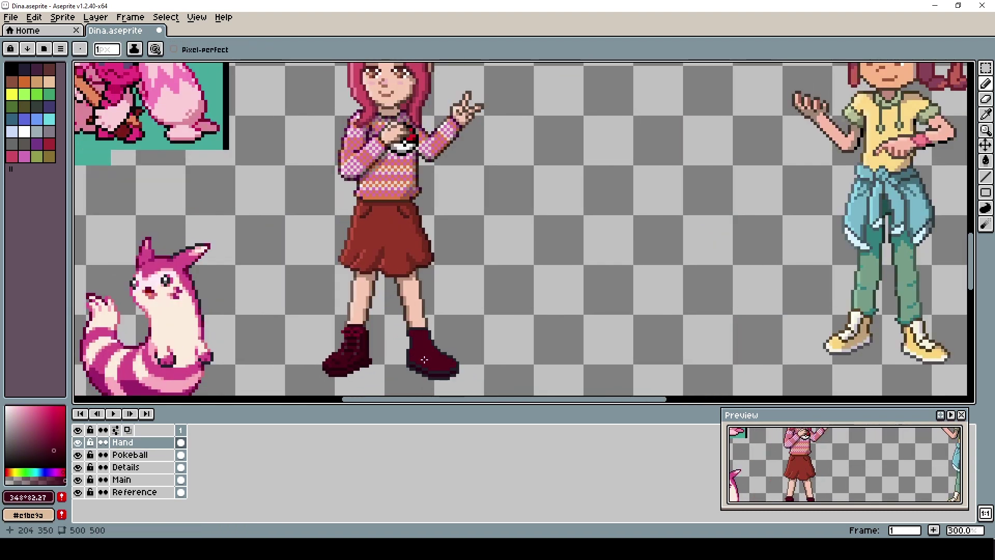
- Delete the right boot from the Main layer
left_click(122, 479)
left_click(985, 68)
left_click_drag(384, 326, 485, 390)
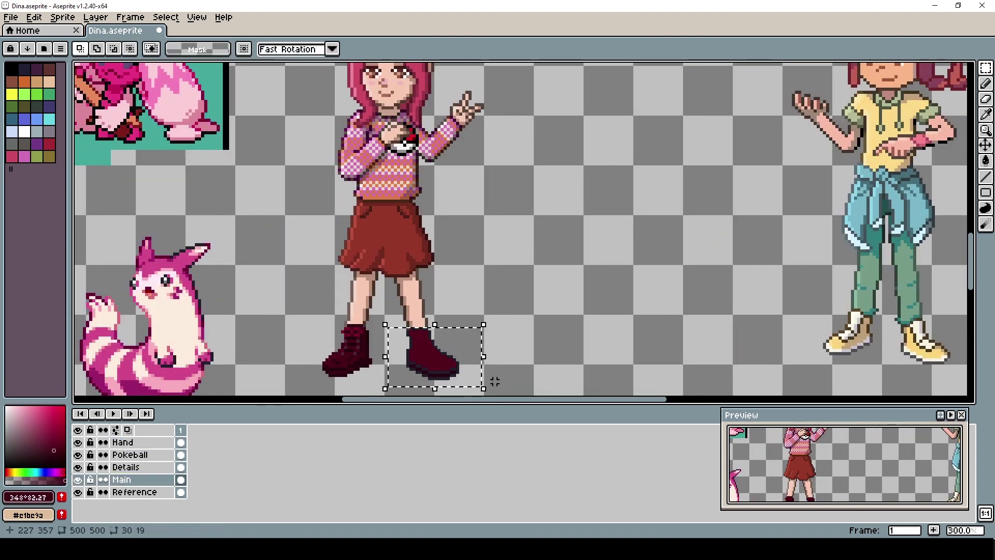
key("Delete")
scroll(329, 321, "down", 1)
- Copy the left boot's base on the Main layer and paste it, flipped horizontally, under the right leg
scroll(337, 359, "up", 2)
left_click_drag(297, 276, 398, 356)
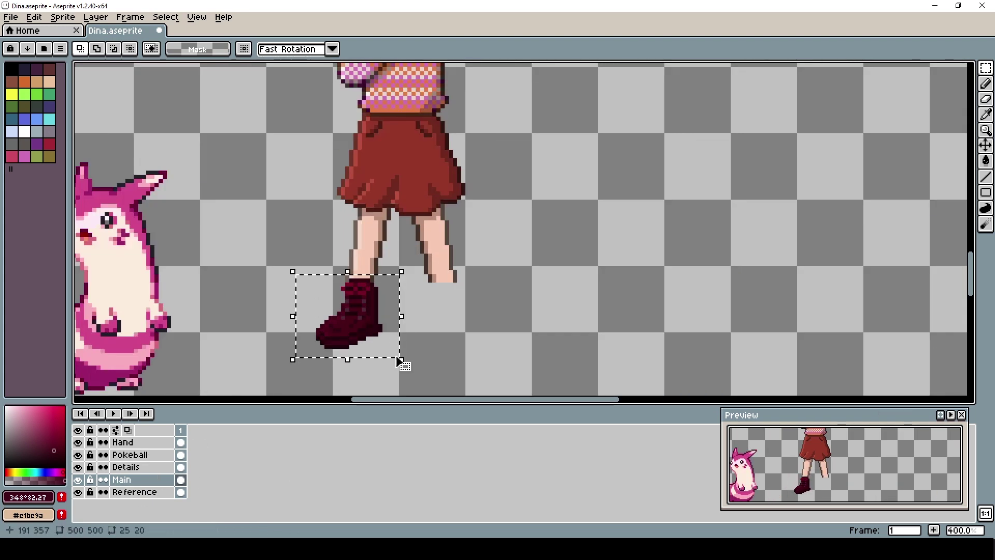
key("ctrl+c")
key("ctrl+v")
left_click_drag(361, 325, 447, 335)
left_click(60, 18)
mouse_move(36, 18)
left_click(134, 180)
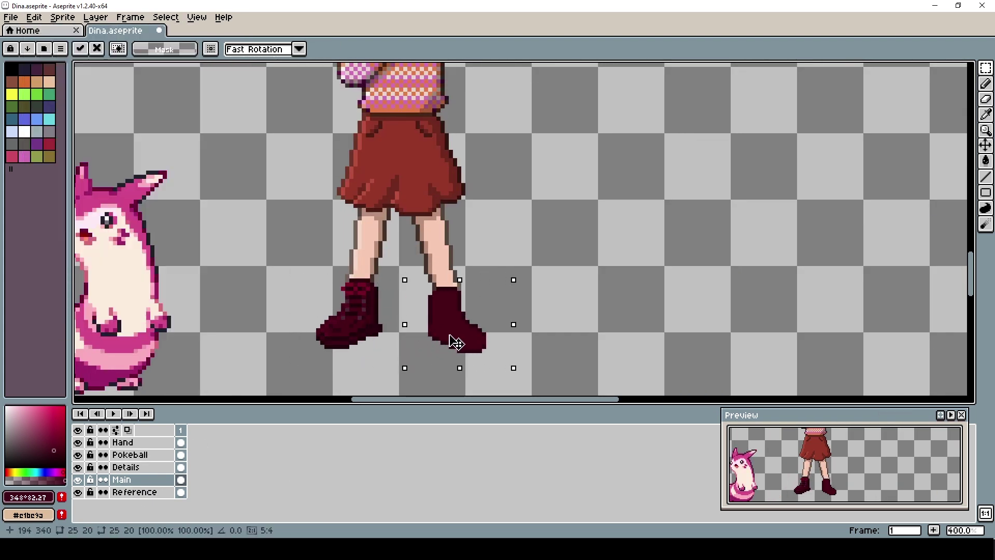
- Nudge the pasted boot base into line with the right ankle and deselect it
key("Right")
scroll(542, 264, "down", 2)
key("Left")
key("Down")
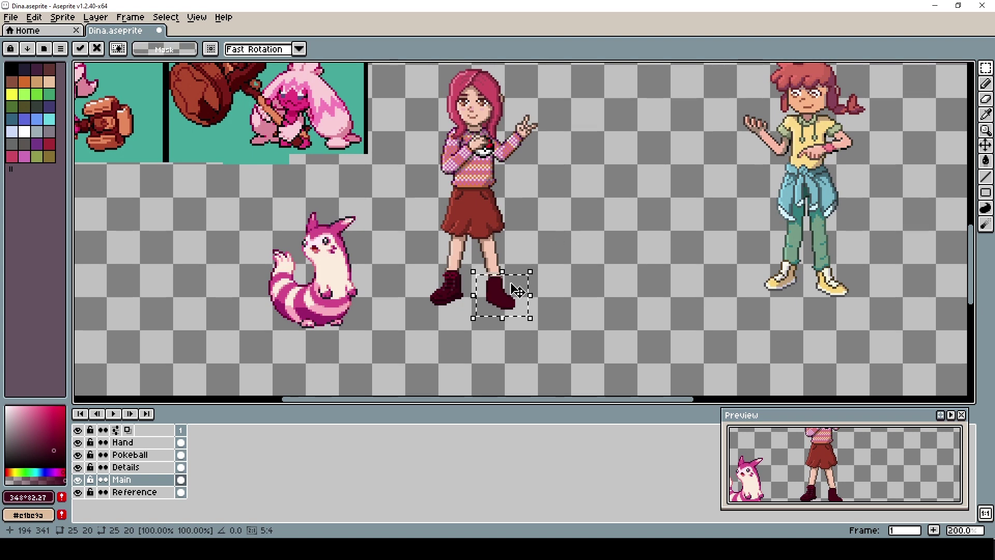
key("ctrl+d")
- Extend the right leg down to its boot with skin tone #fbccb0 and the dark outline colour #56473d
scroll(498, 272, "up", 3)
key("b")
left_click(493, 267, "alt")
left_click_drag(496, 273, 477, 274)
left_click(502, 269, "alt")
left_click(496, 274, "alt")
scroll(537, 280, "up", 2)
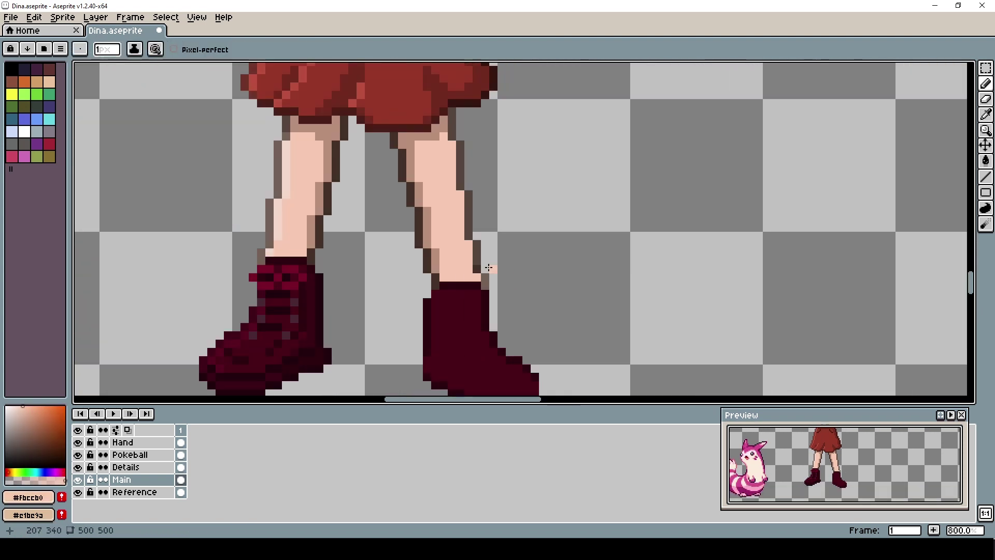
left_click(487, 266, "alt")
scroll(513, 270, "down", 4)
scroll(529, 270, "up", 2)
left_click(465, 262, "alt")
left_click(485, 267, "alt")
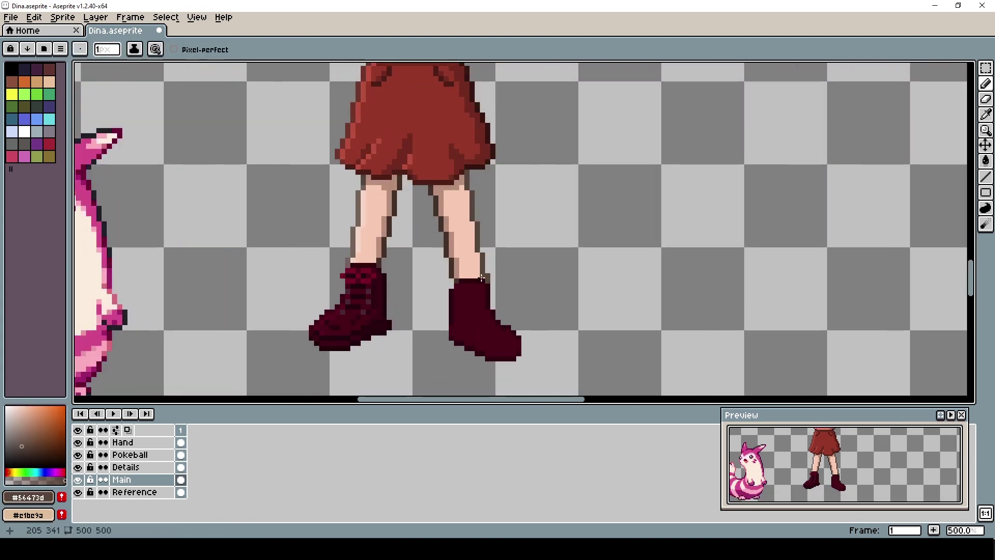
key("e")
scroll(555, 278, "down", 4)
scroll(554, 279, "up", 3)
- Copy the left boot's detailing on the Hand layer and place it, flipped horizontally, over the right boot
left_click(136, 443)
key("m")
left_click_drag(352, 259, 511, 333)
key("ctrl+c")
key("ctrl+v")
key("shift+h")
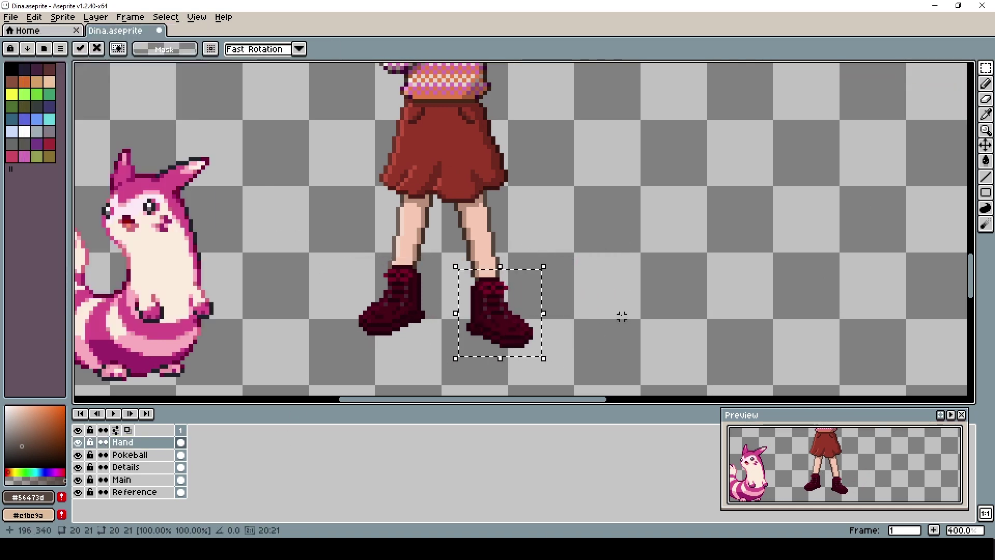
left_click(622, 316)
- Hide the Reference layer with the yellow-shirted character
scroll(554, 339, "down", 2)
scroll(543, 334, "up", 2)
scroll(462, 336, "down", 2)
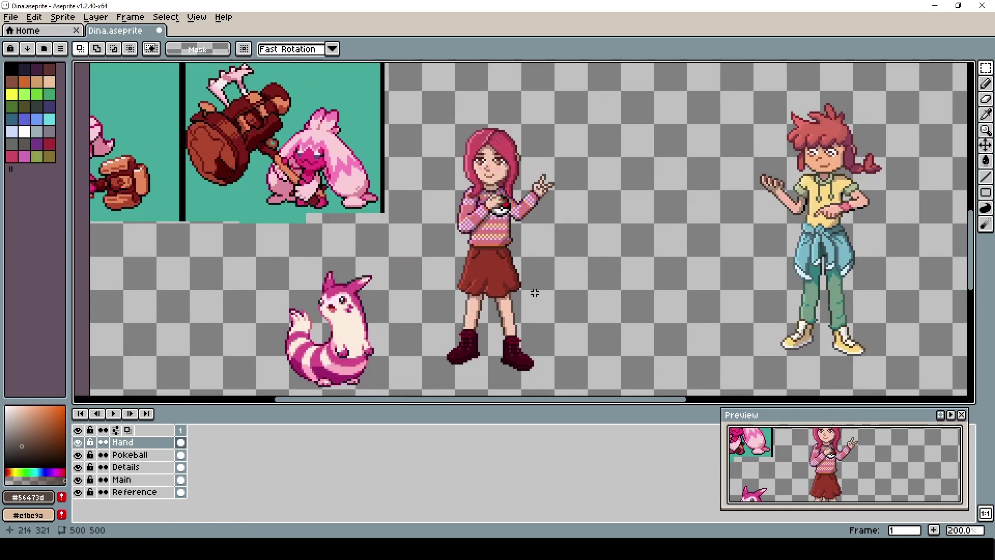
scroll(531, 288, "up", 2)
scroll(548, 279, "down", 2)
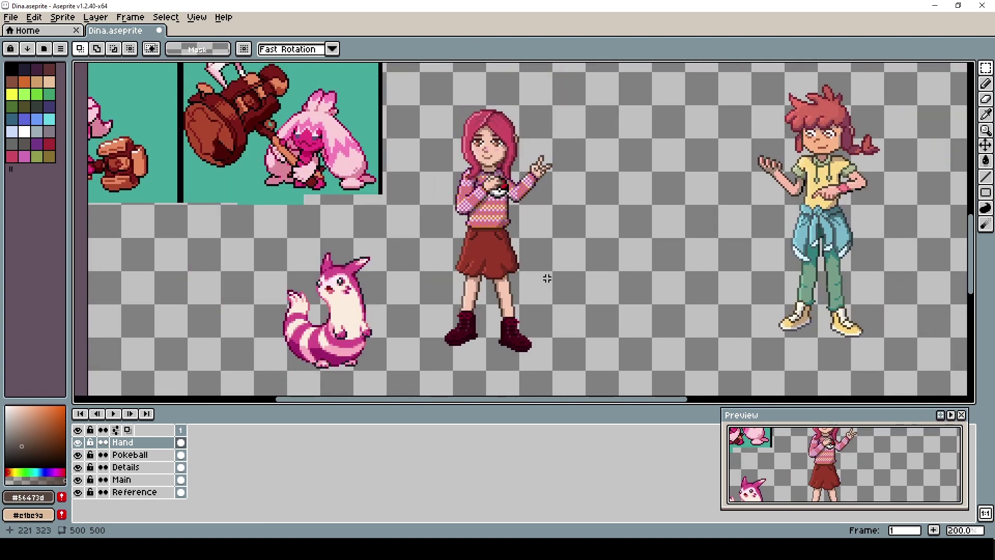
left_click(77, 492)
left_click_drag(507, 290, 527, 277)
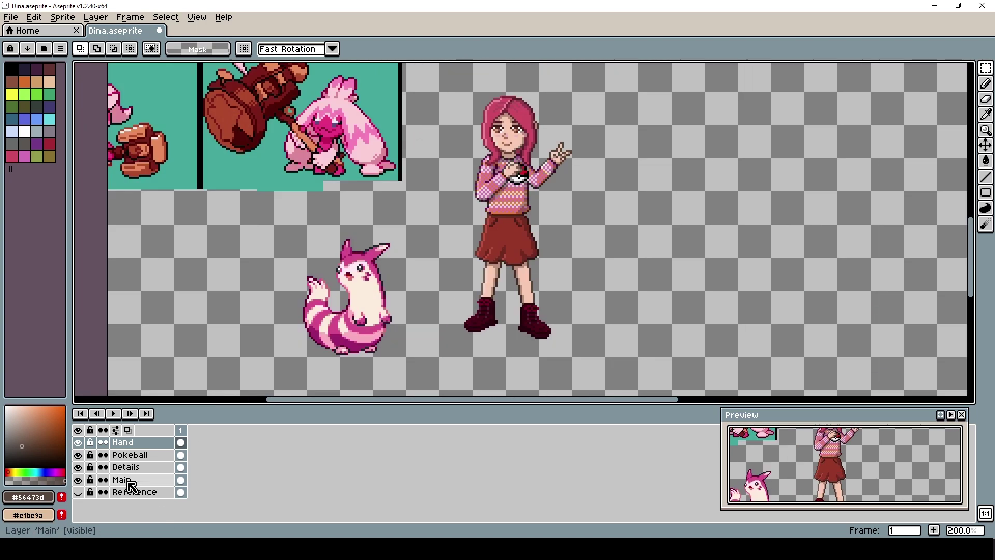
- Select the striped pink Furret sprite on the Main layer and add a new layer above Reference
left_click(130, 480)
left_click_drag(284, 214, 417, 364)
left_click(358, 329)
left_click(134, 491)
left_click(96, 18)
mouse_move(103, 81)
left_click(241, 83)
key("ctrl+v")
mouse_move(373, 323)
left_mouse_down()
mouse_move(592, 292)
mouse_move(575, 325)
mouse_move(580, 311)
left_mouse_up()
left_click(130, 480)
key("ctrl+z")
key("ctrl+z")
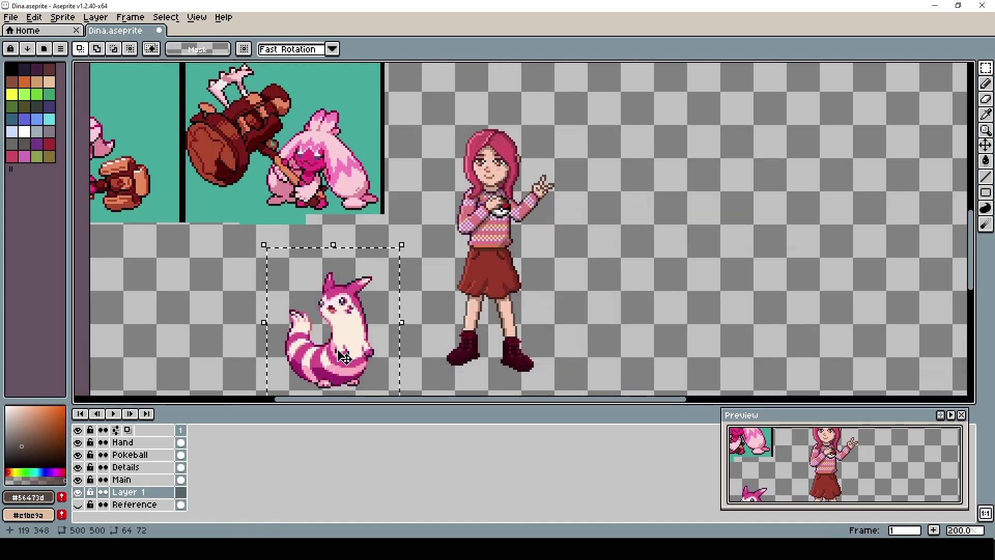
left_click(336, 351)
left_click_drag(378, 309, 379, 279)
left_click_drag(264, 225, 393, 380)
key("ctrl+z")
- Paste a copy of the Furret sprite on the Main layer far to the girl's right and delete the original
left_click(129, 479)
key("ctrl+v")
left_click_drag(351, 334, 857, 294)
left_click_drag(263, 229, 392, 393)
key("Delete")
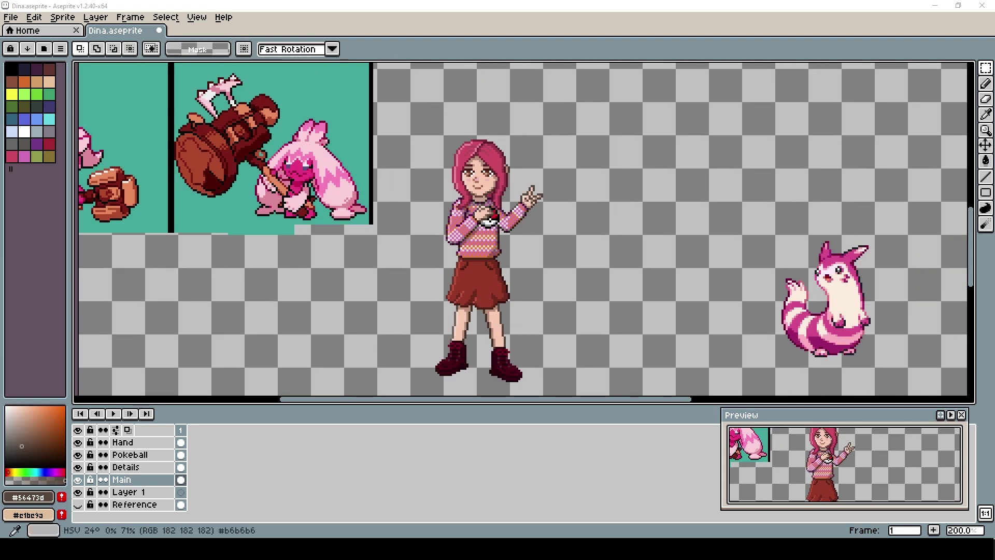
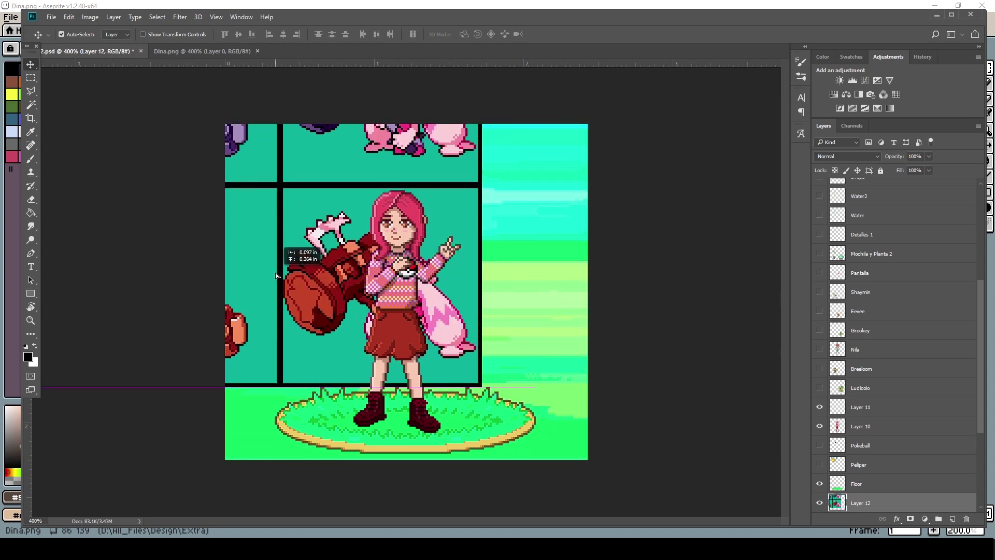
- In Photoshop, stack the Tinkaton sheet (Layer 12) above Layer 10 and move it lower over the scene
left_click_drag(275, 275, 283, 275)
left_click_drag(868, 503, 874, 417)
left_click_drag(414, 254, 431, 295)
key("w")
left_click(432, 294)
key("Delete")
key("ctrl+d")
key("ctrl+alt+z")
key("ctrl+alt+z")
key("ctrl+alt+z")
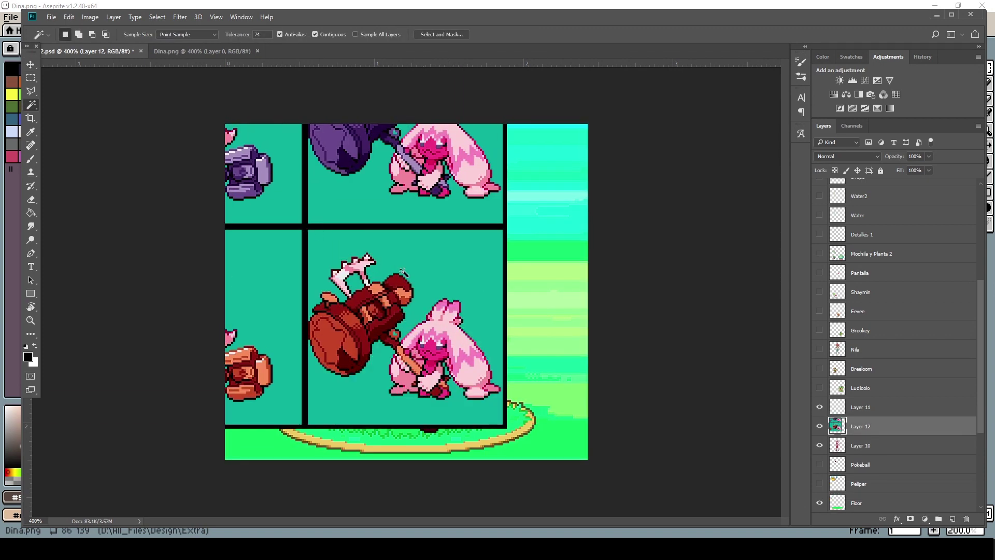
- Set the Magic Wand tolerance to 5 and try deleting the black grid lines and teal background from Layer 12
left_click(306, 288)
left_click_drag(243, 36, 246, 36)
left_click(305, 278)
key("Delete")
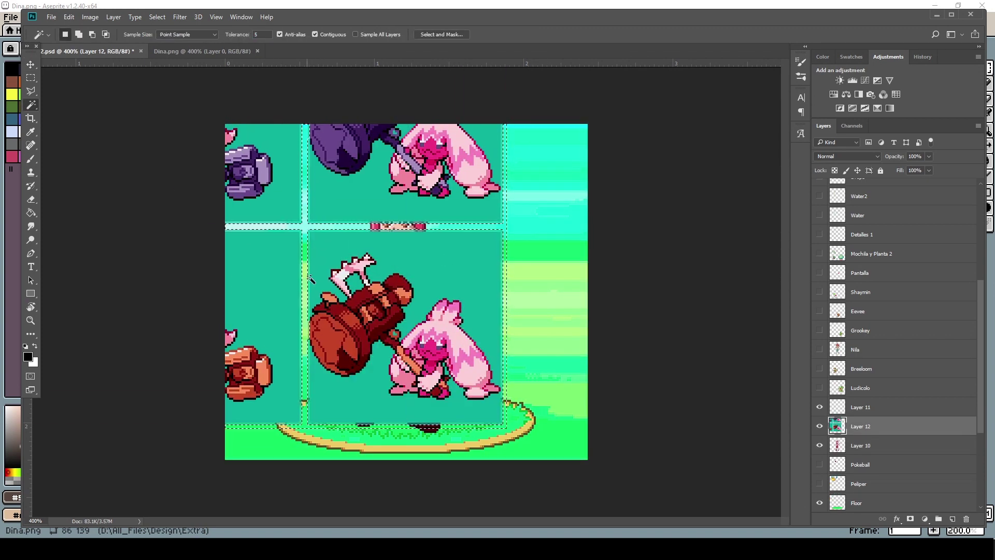
left_click(459, 285)
key("Delete")
key("ctrl+d")
key("ctrl+alt+z")
key("ctrl+alt+z")
key("ctrl+alt+z")
key("ctrl+alt+z")
key("ctrl+alt+z")
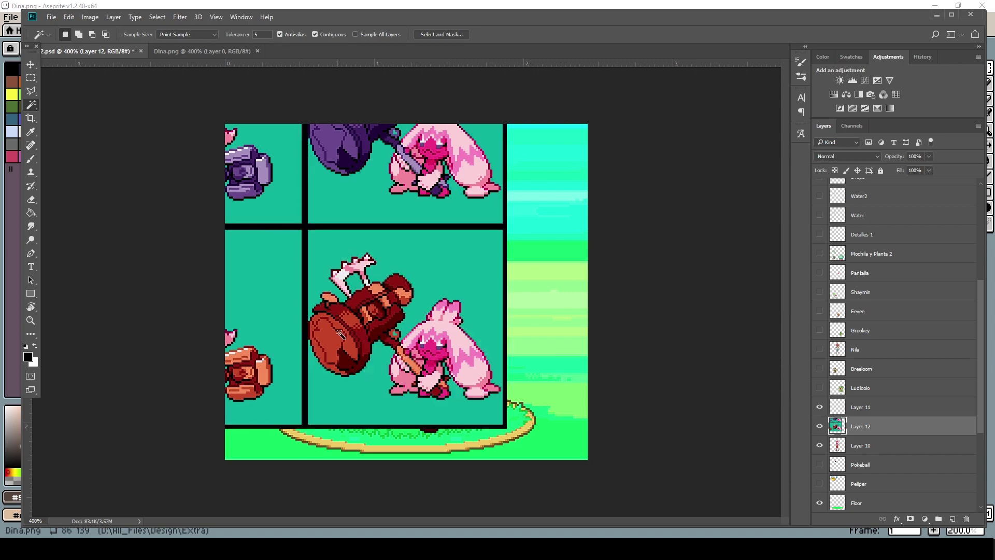
- Add black pixels along the left edge of the large red hammer on Layer 12 with the Pencil tool
scroll(326, 312, "up", 5)
key("b")
left_click(77, 35)
left_click(122, 252)
key("ctrl+z")
right_click(30, 159)
left_click(68, 169)
left_click(200, 255)
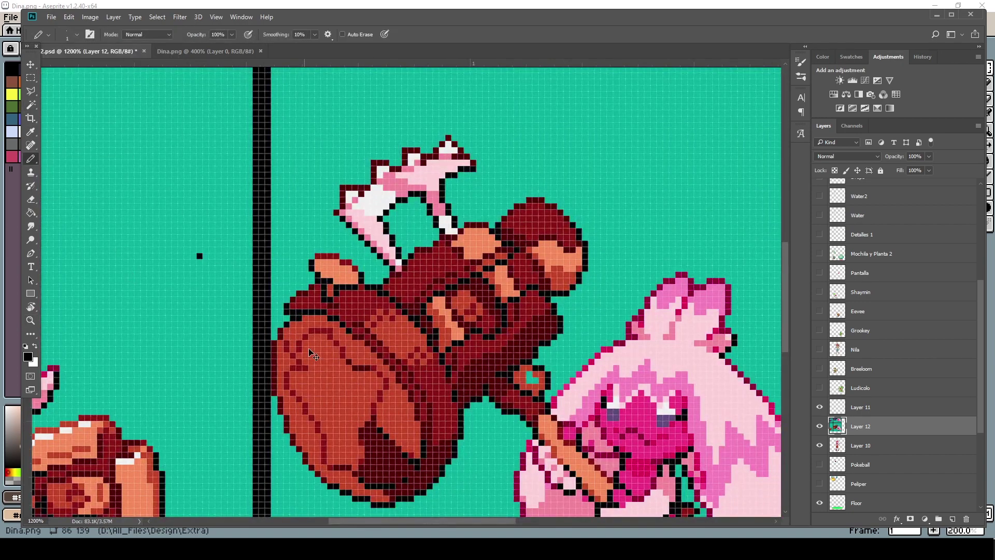
left_click_drag(266, 362, 280, 449)
scroll(300, 430, "up", 2)
left_click_drag(246, 416, 231, 382)
left_click(233, 368)
key("ctrl+z")
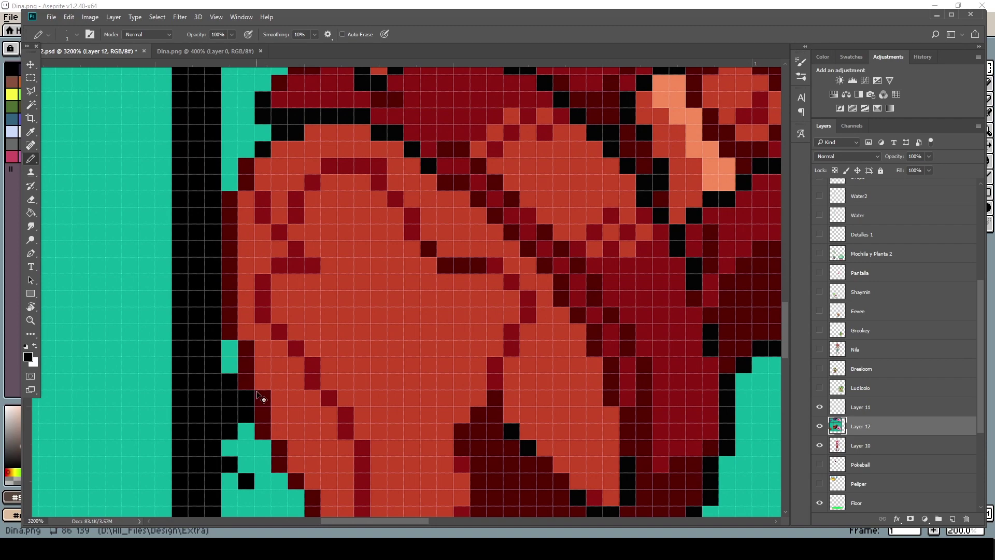
- Erase the teal background along the hammer's left side and around the pink spiked crest with a small Eraser
right_click(30, 199)
left_click(68, 199)
left_click(77, 35)
left_click_drag(83, 68, 78, 68)
mouse_move(218, 373)
left_mouse_down()
mouse_move(209, 250)
mouse_move(244, 447)
left_mouse_up()
left_click_drag(313, 196, 253, 511)
mouse_move(155, 498)
left_mouse_down()
mouse_move(157, 460)
mouse_move(221, 364)
mouse_move(340, 265)
mouse_move(432, 328)
mouse_move(277, 247)
mouse_move(338, 231)
mouse_move(319, 151)
mouse_move(313, 335)
left_mouse_up()
mouse_move(324, 318)
left_mouse_down()
mouse_move(398, 251)
mouse_move(456, 140)
mouse_move(590, 155)
mouse_move(669, 114)
mouse_move(650, 278)
mouse_move(539, 345)
mouse_move(482, 399)
mouse_move(586, 415)
mouse_move(611, 329)
mouse_move(353, 351)
left_mouse_up()
left_click_drag(430, 125, 452, 200)
- Try to remove the teal background around the hammer and Tinkaton with the Magic Wand
scroll(407, 369, "down", 4)
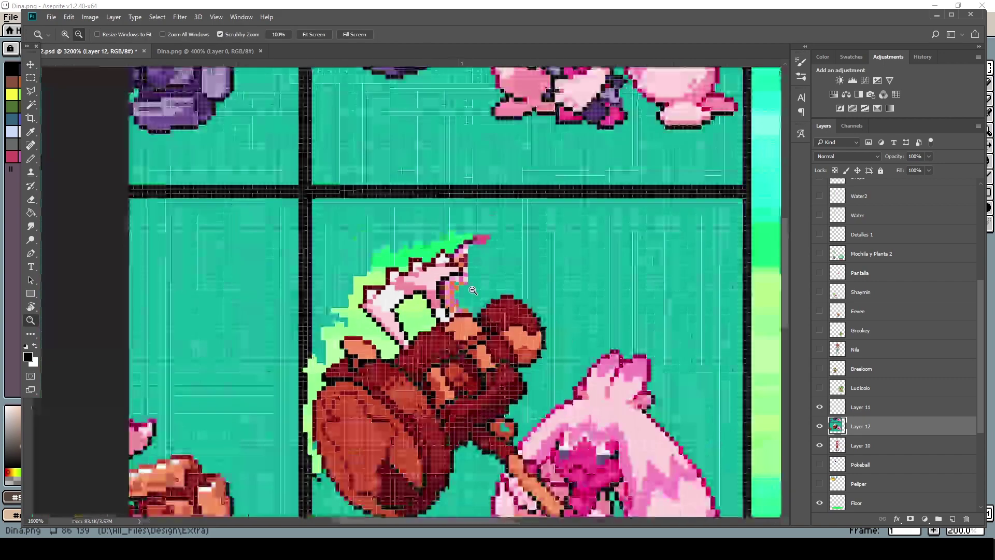
key("w")
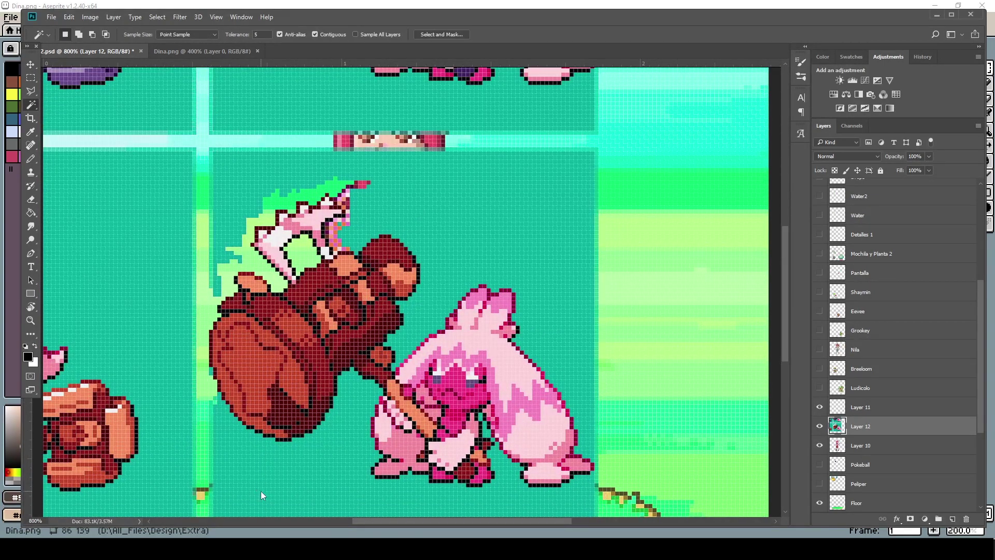
scroll(451, 373, "down", 1)
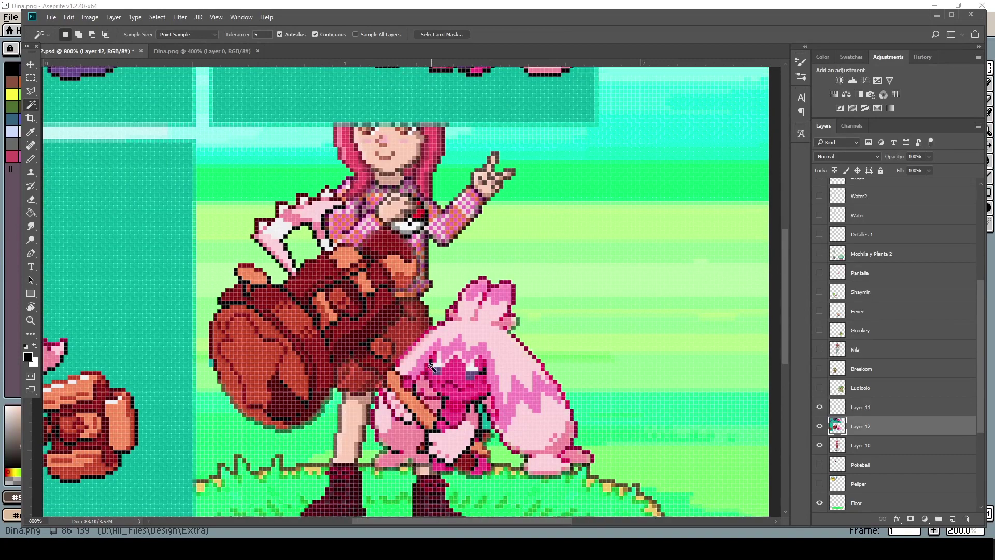
key("ctrl+d")
scroll(508, 438, "up", 1)
scroll(389, 476, "up", 3)
scroll(347, 382, "down", 4)
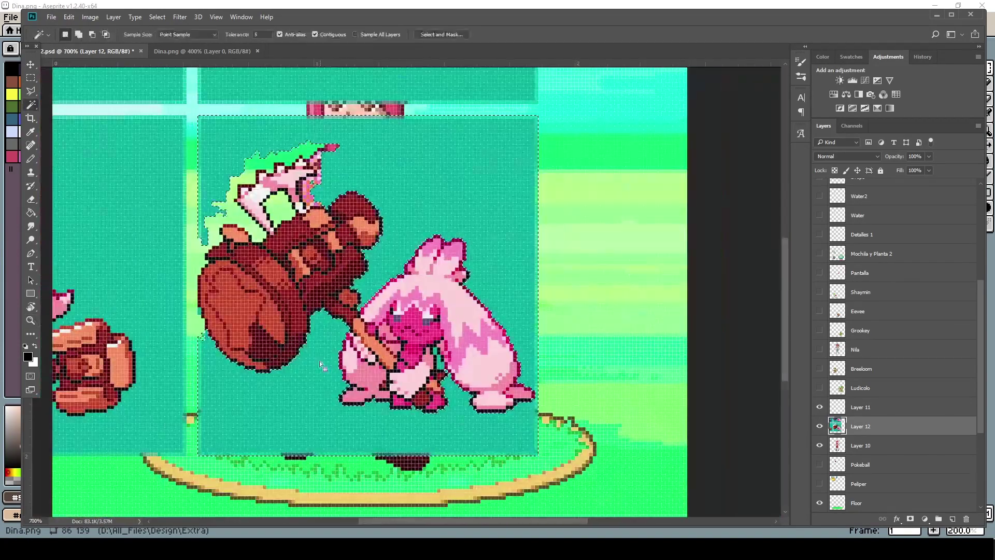
scroll(241, 358, "up", 3)
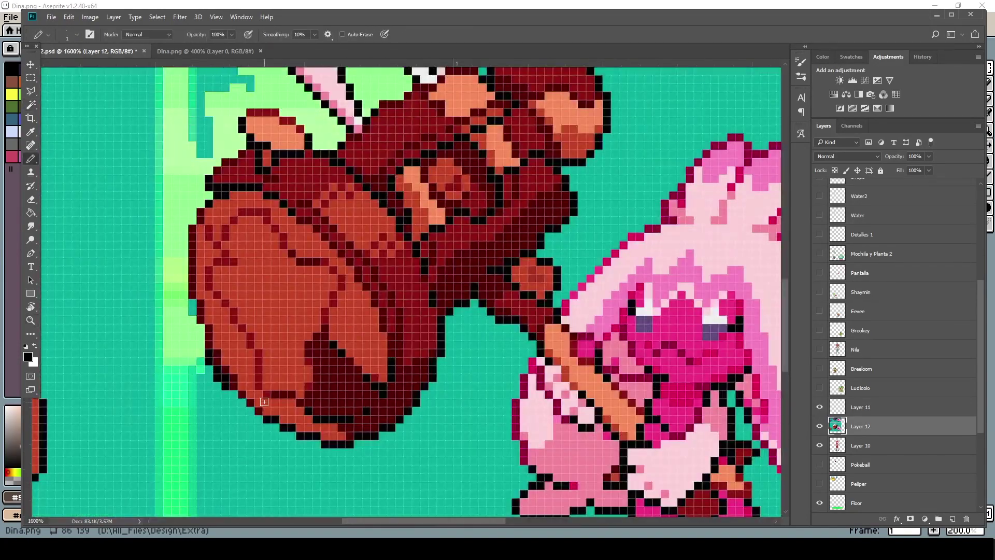
- Erase the teal background along the hammer's lower edge, between it and Tinkaton, and under her nearest foot on Layer 12
key("e")
mouse_move(411, 421)
left_mouse_down()
mouse_move(448, 372)
mouse_move(450, 331)
mouse_move(470, 344)
mouse_move(479, 315)
mouse_move(529, 345)
left_mouse_up()
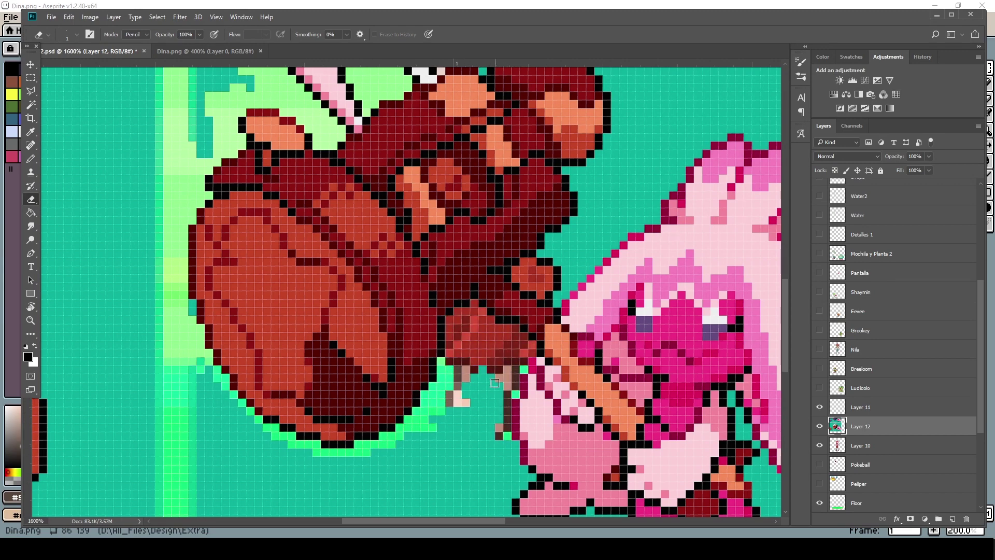
scroll(494, 383, "down", 2)
left_click_drag(480, 411, 564, 409)
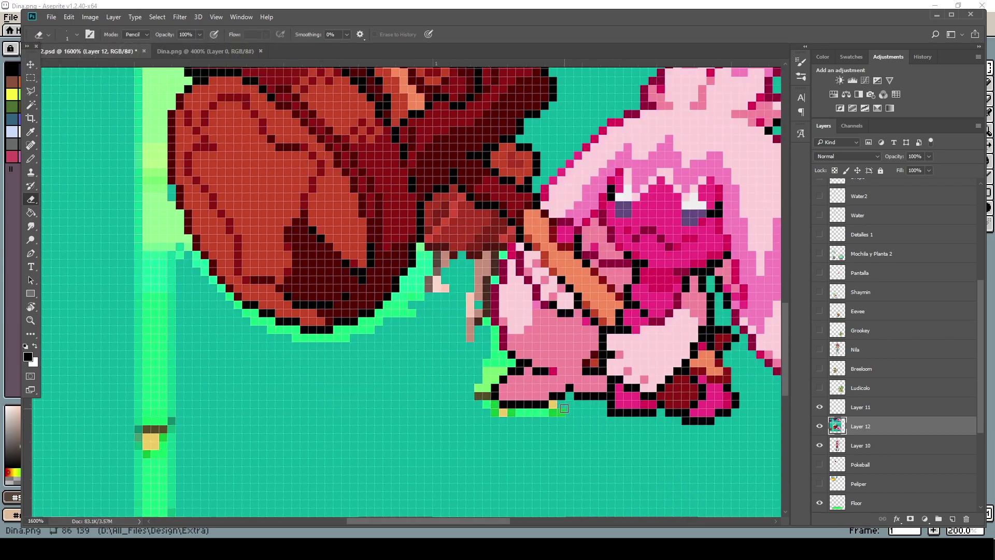
- Erase the teal background around Tinkaton's feet and along the outer right edge of her hair
scroll(466, 358, "right", 5)
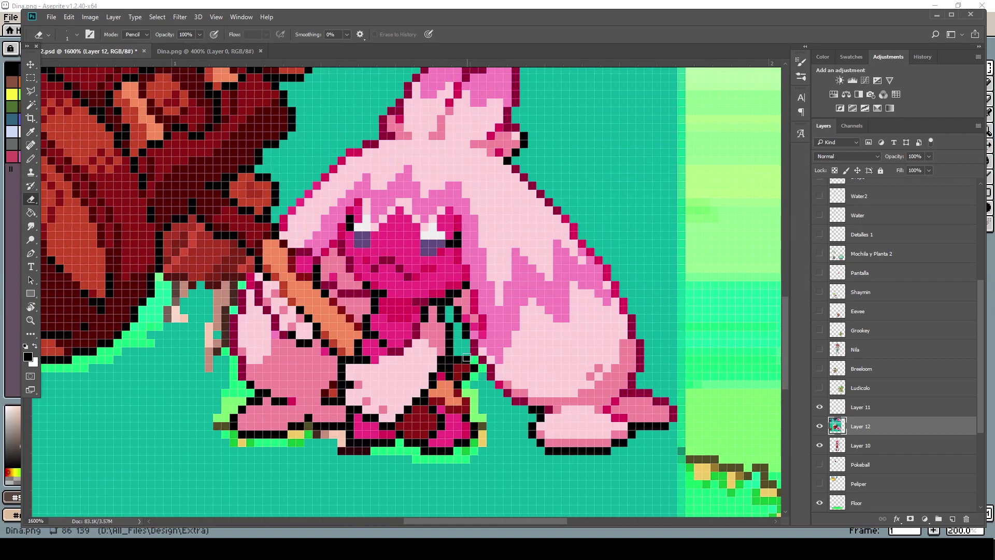
left_click_drag(588, 458, 673, 428)
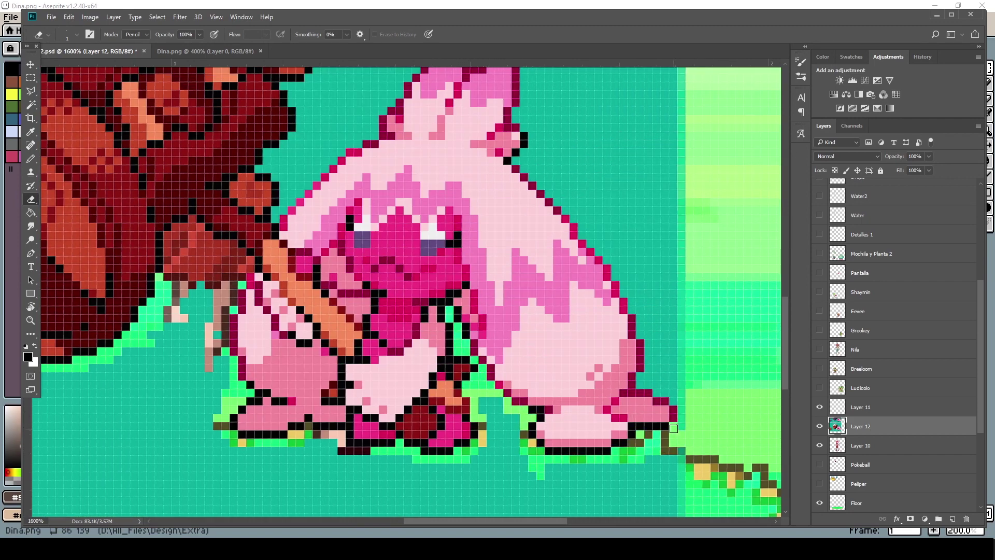
left_click_drag(641, 385, 646, 316)
scroll(645, 316, "up", 2)
left_click_drag(529, 208, 550, 294)
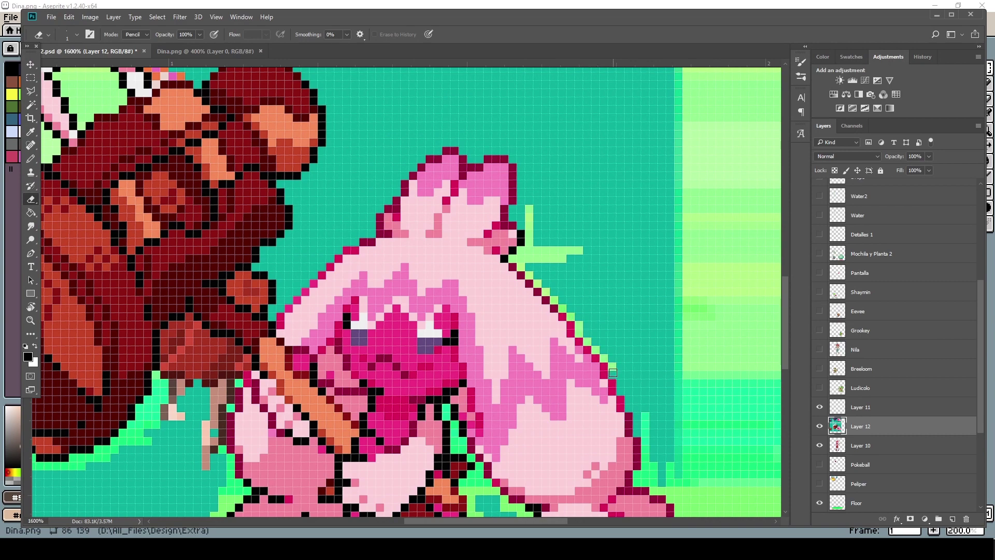
left_click_drag(612, 372, 640, 433)
- Erase the teal background between Tinkaton's hair tuft and the hammer, and around the tuft and the hammer's upper end
scroll(294, 364, "up", 1)
mouse_move(304, 314)
left_mouse_down()
mouse_move(341, 299)
mouse_move(318, 274)
mouse_move(326, 250)
mouse_move(400, 216)
mouse_move(358, 147)
left_mouse_up()
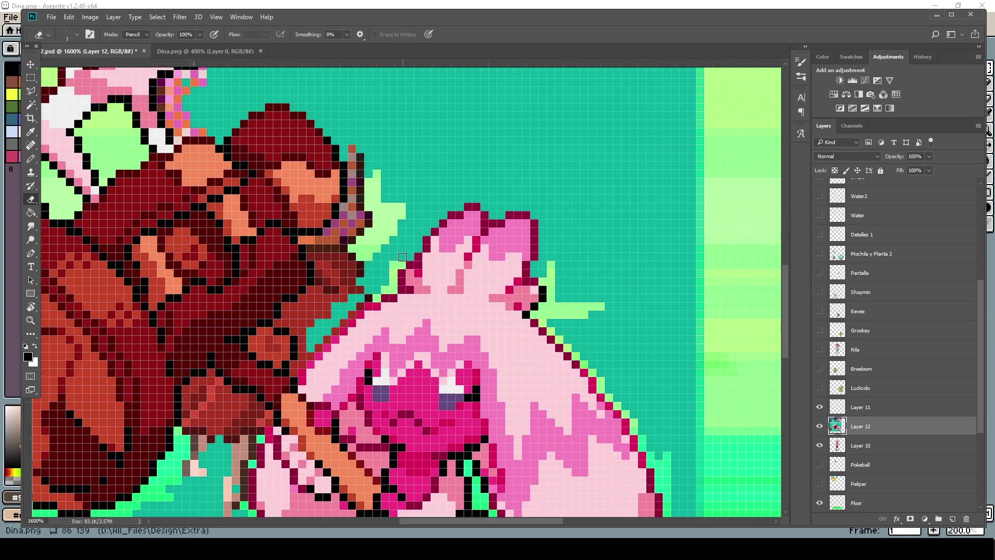
left_click_drag(538, 272, 551, 207)
left_click_drag(550, 324, 585, 348)
left_click_drag(400, 151, 568, 279)
left_click_drag(536, 284, 424, 234)
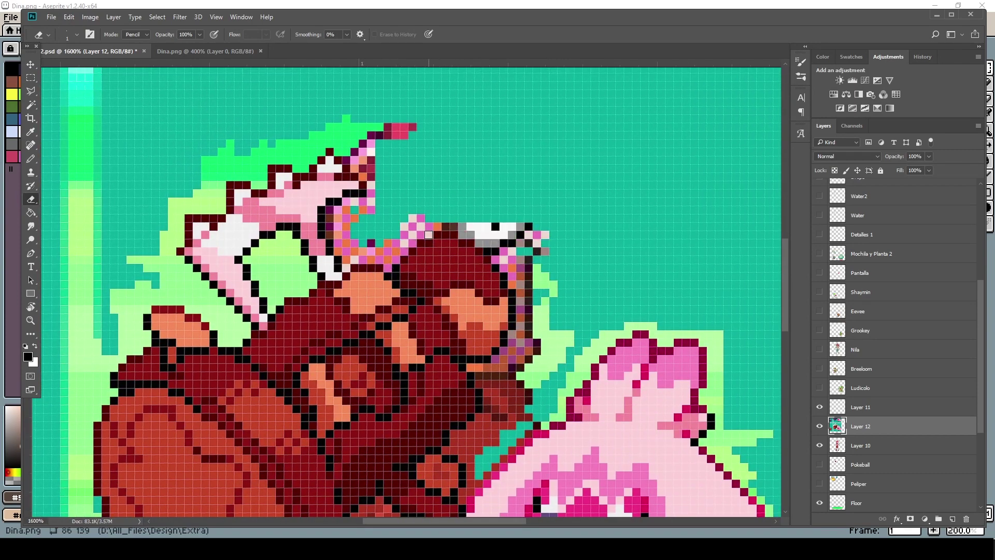
- Select the remaining teal areas around Tinkaton and her hammer with the Magic Wand and delete them
key("z")
left_click(458, 190, "alt")
key("w")
left_click(575, 238)
key("Delete")
left_click(474, 415)
key("Delete")
key("z")
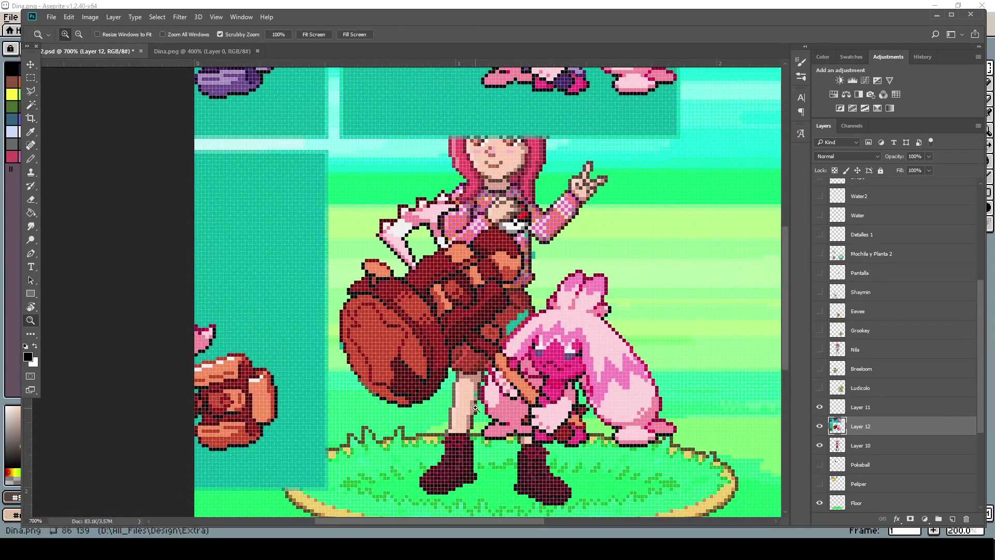
- Erase leftover teal bits around the hammer and Tinkaton on Layer 12
left_click(475, 408)
key("e")
left_click(479, 386)
left_click(246, 302)
left_click_drag(570, 155, 457, 262)
key("z")
left_click(456, 356, "alt")
left_click(456, 356, "alt")
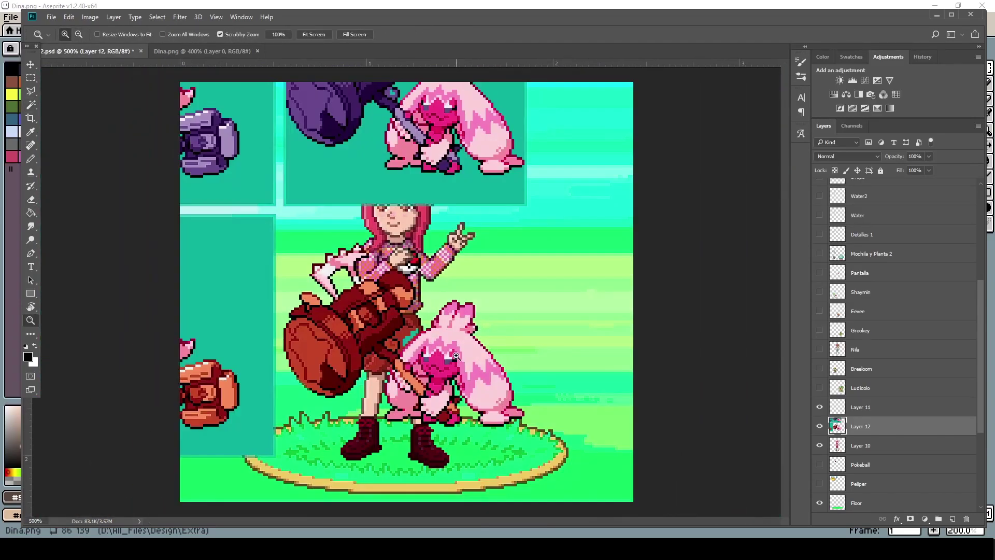
- Shift Layer 12 slightly, then copy Tinkaton and her hammer from a rectangular selection to a new layer
key("v")
mouse_move(444, 332)
left_mouse_down()
mouse_move(486, 348)
mouse_move(470, 345)
left_mouse_up()
key("z")
left_click(439, 345)
key("e")
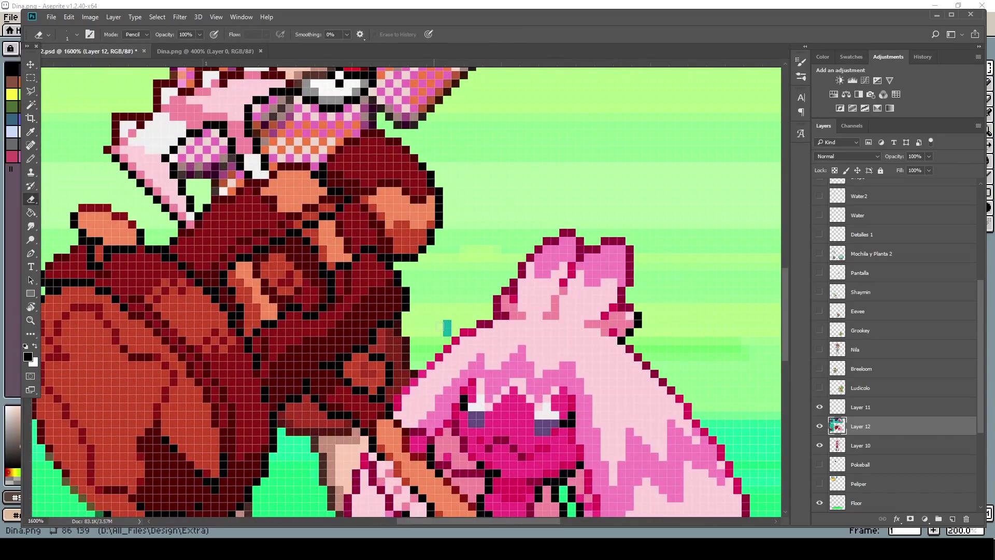
key("z")
key("m")
left_click_drag(604, 225, 305, 469)
key("ctrl+j")
- Hide Layer 12 and place the Tinkaton copy to the girl's left, stacked beneath her layer
key("v")
left_click(819, 445)
left_click_drag(516, 363, 372, 375)
key("ctrl+minus")
key("ctrl+minus")
left_click_drag(871, 430, 871, 473)
mouse_move(356, 366)
left_mouse_down()
mouse_move(361, 344)
mouse_move(344, 358)
mouse_move(361, 361)
left_mouse_up()
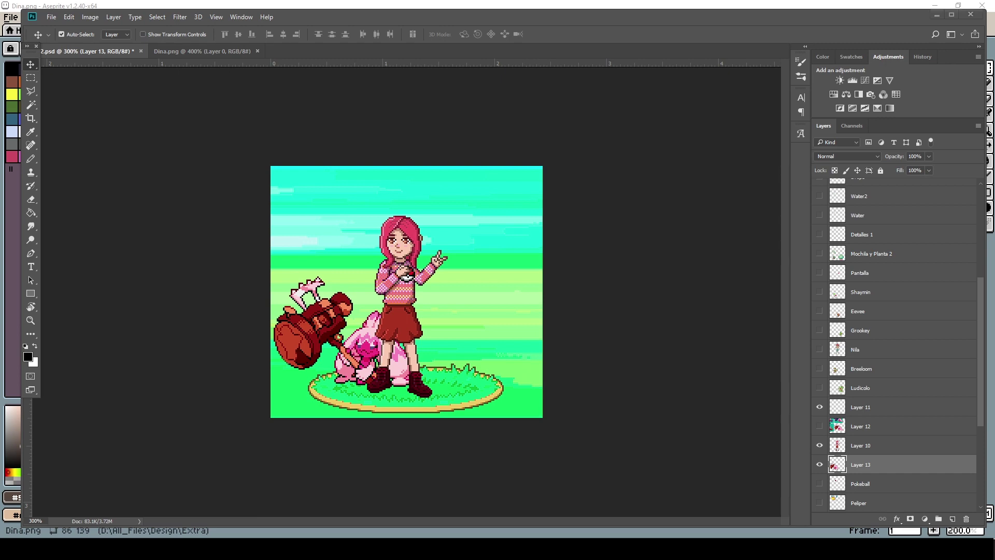
key("ctrl+v")
left_click_drag(470, 337, 534, 337)
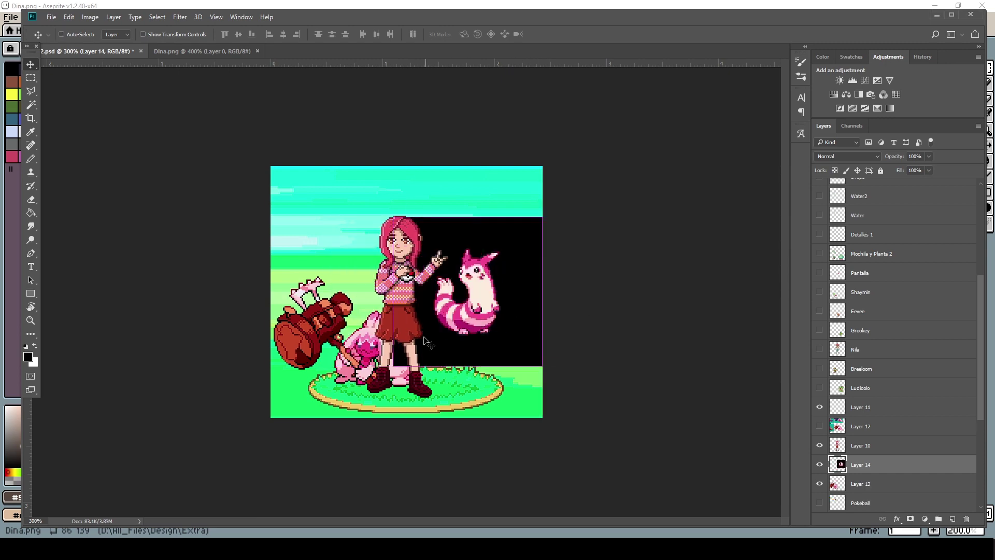
key("Delete")
- Open the furret.png sprite image
left_click(51, 17)
left_click(63, 38)
left_click(76, 150)
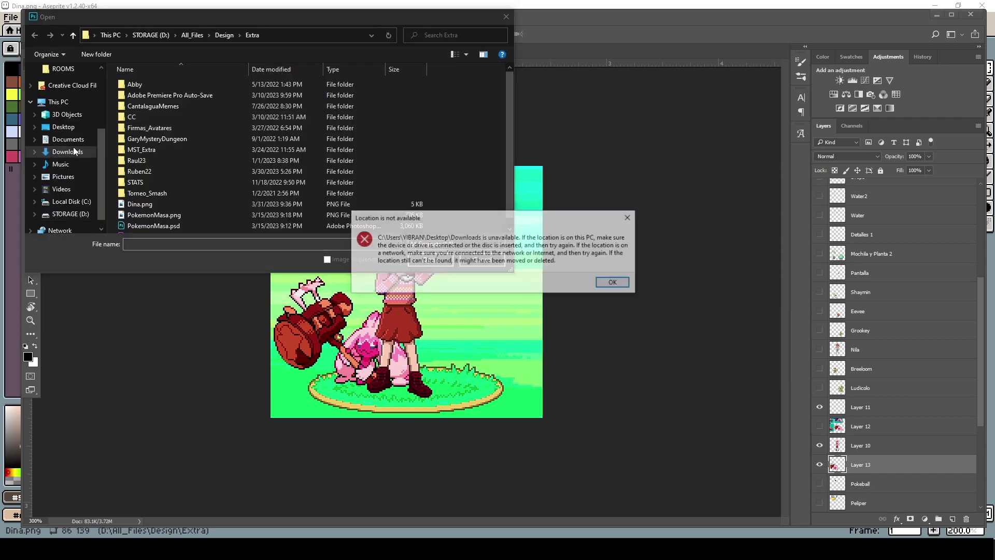
key("Return")
scroll(78, 145, "up", 2)
left_click(78, 119)
left_click(232, 244)
type("fur")
left_click(232, 255)
key("Return")
- Bring the Furret sprite into the main composition and place it at the girl's right, layered behind her
left_click_drag(337, 51, 322, 147)
left_click_drag(326, 188, 466, 314)
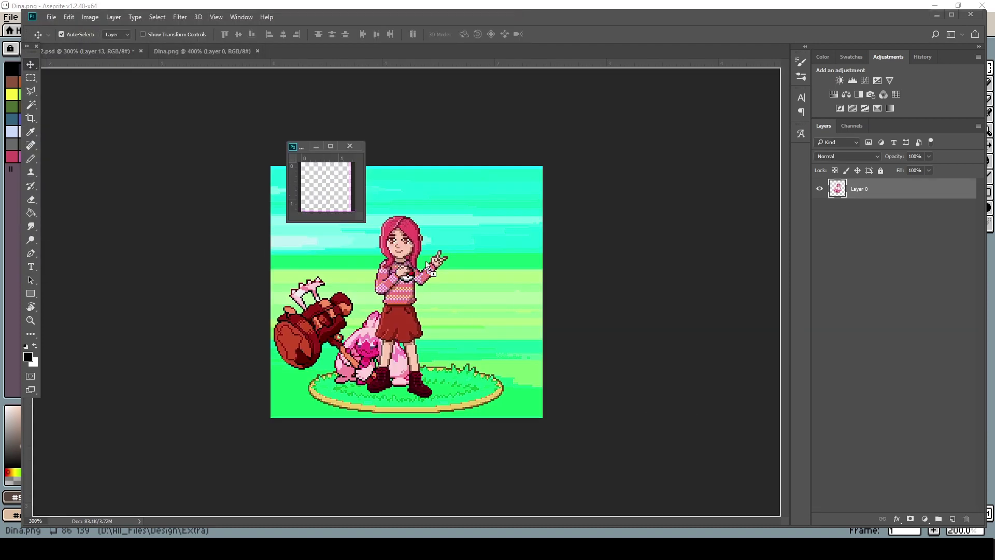
left_click_drag(323, 147, 332, 51)
left_click(88, 51)
left_click_drag(481, 329, 456, 366)
scroll(868, 488, "down", 1)
left_click_drag(868, 487, 866, 509)
mouse_move(460, 360)
left_mouse_down()
mouse_move(448, 349)
mouse_move(452, 369)
left_mouse_up()
- Crop the canvas slightly narrower on both sides
left_click(30, 119)
left_click_drag(542, 292, 535, 291)
key("Return")
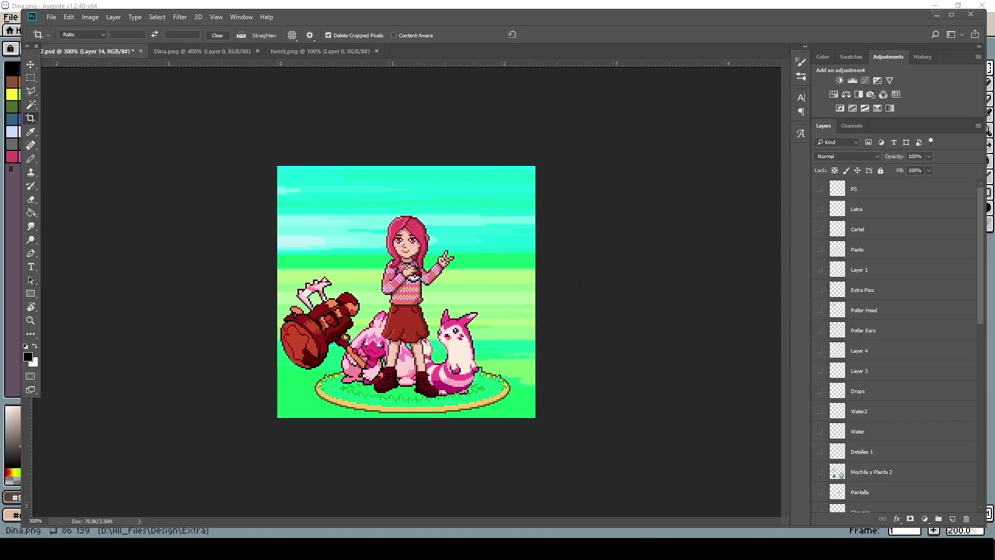
- Open the fido.png sprite sheet
left_click(51, 18)
left_click(60, 38)
type("fido")
key("Return")
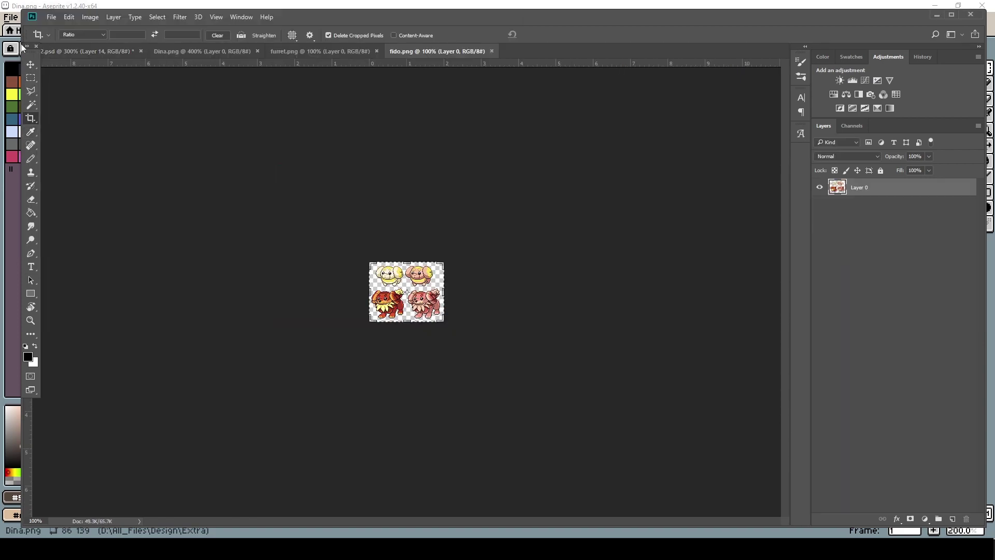
- Bring the fido.png sprites into the composition, position them behind the girl, and close the sprite sheet
left_click_drag(426, 51, 415, 127)
left_click(31, 64)
left_click_drag(450, 185, 461, 317)
left_click_drag(462, 317, 443, 305)
left_click_drag(409, 127, 599, 158)
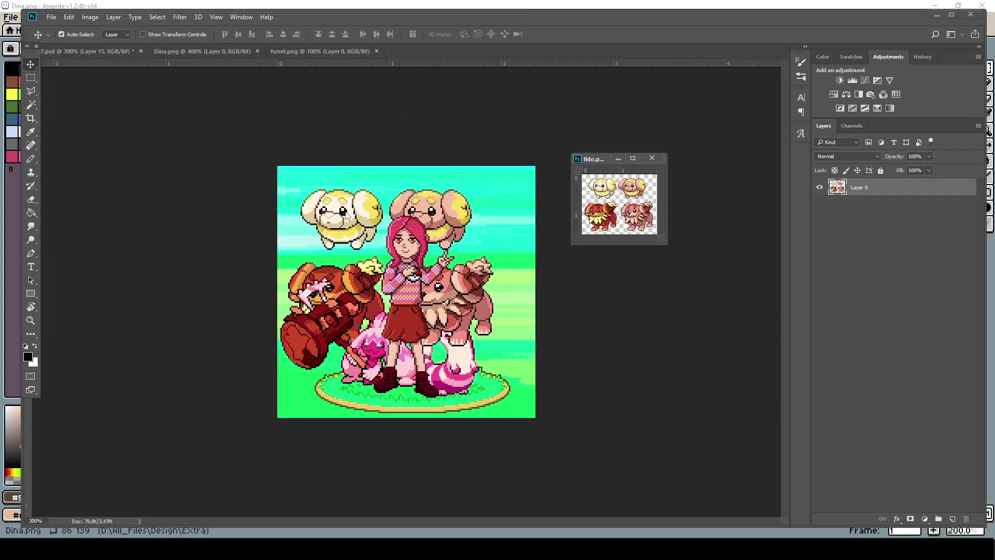
left_click_drag(328, 218, 352, 247)
scroll(352, 248, "up", 3)
left_click_drag(311, 246, 311, 190)
left_click(652, 157)
scroll(339, 233, "down", 2)
key("XF86AudioNext")
key("XF86AudioNext")
key("XF86AudioNext")
key("XF86AudioNext")
key("XF86AudioNext")
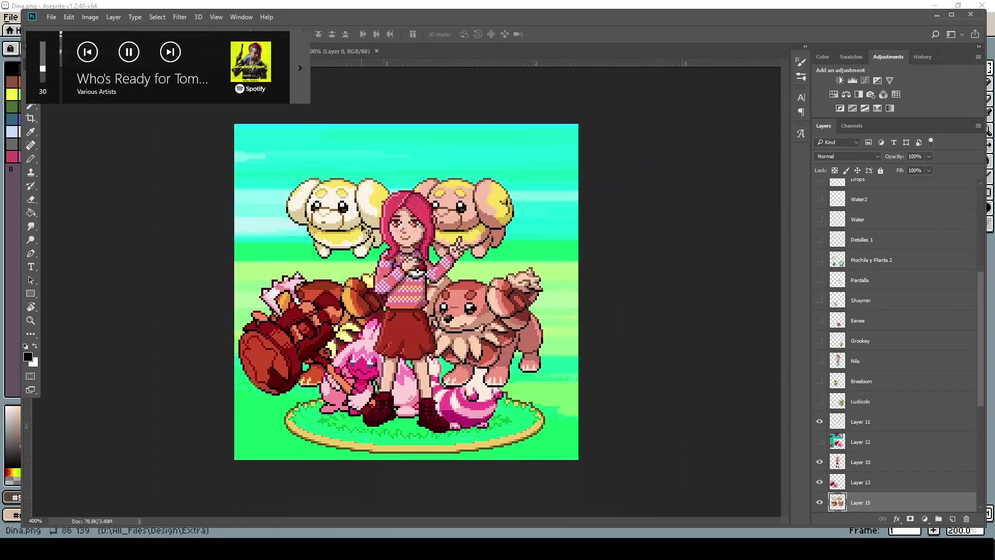
key("XF86AudioNext")
key("XF86AudioNext")
key("XF86AudioNext")
key("XF86AudioNext")
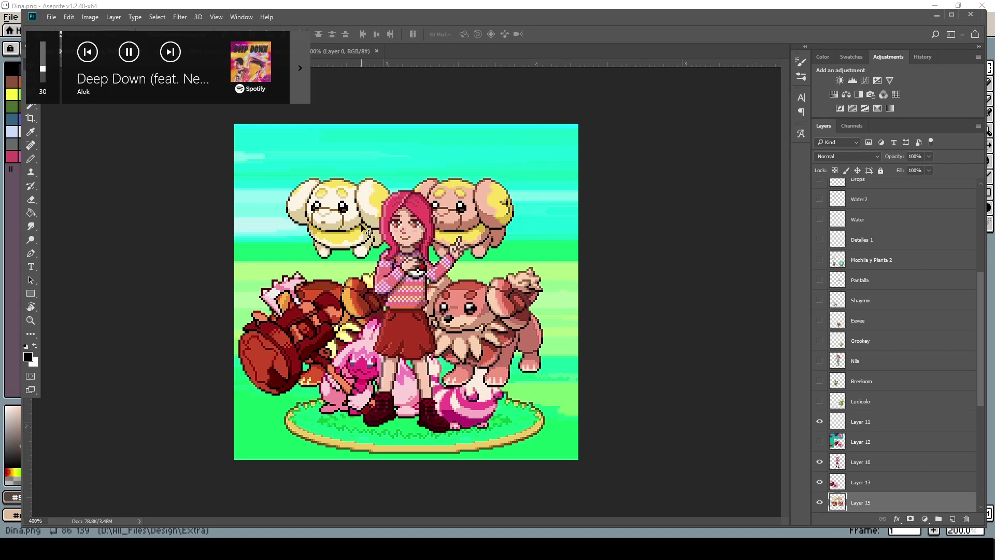
key("XF86AudioNext")
- Delete the layer with the imported fido.png sprites and save the document
left_click_drag(468, 201, 481, 191)
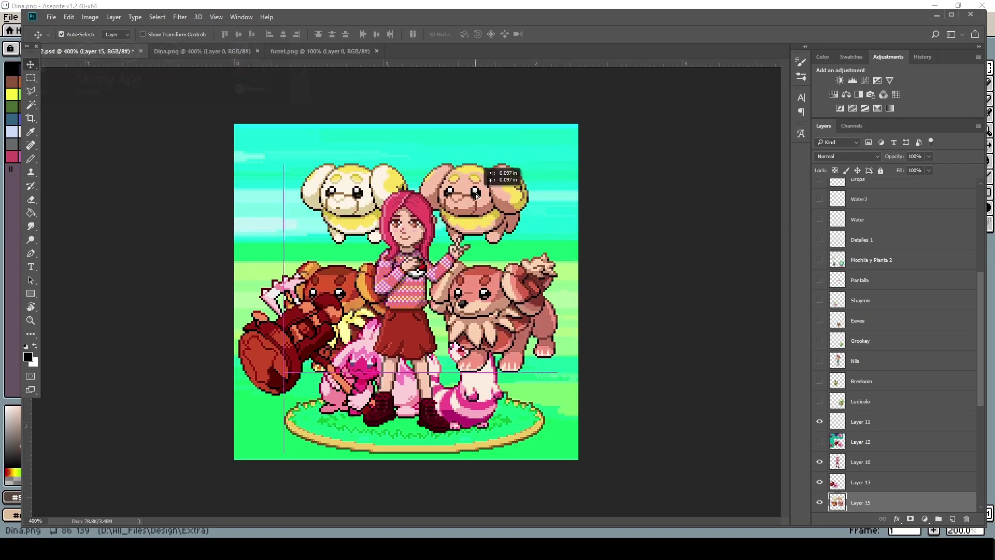
key("Delete")
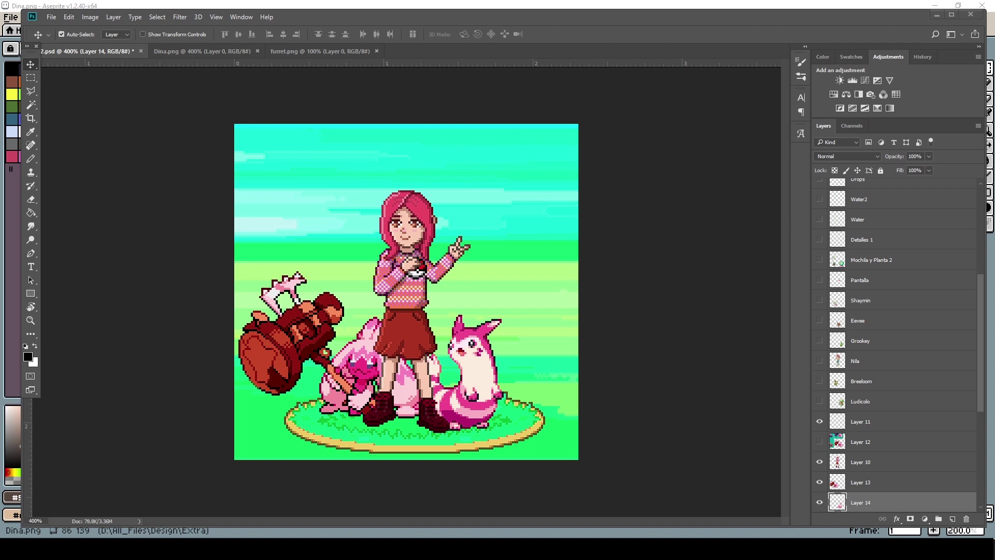
key("ctrl+s")
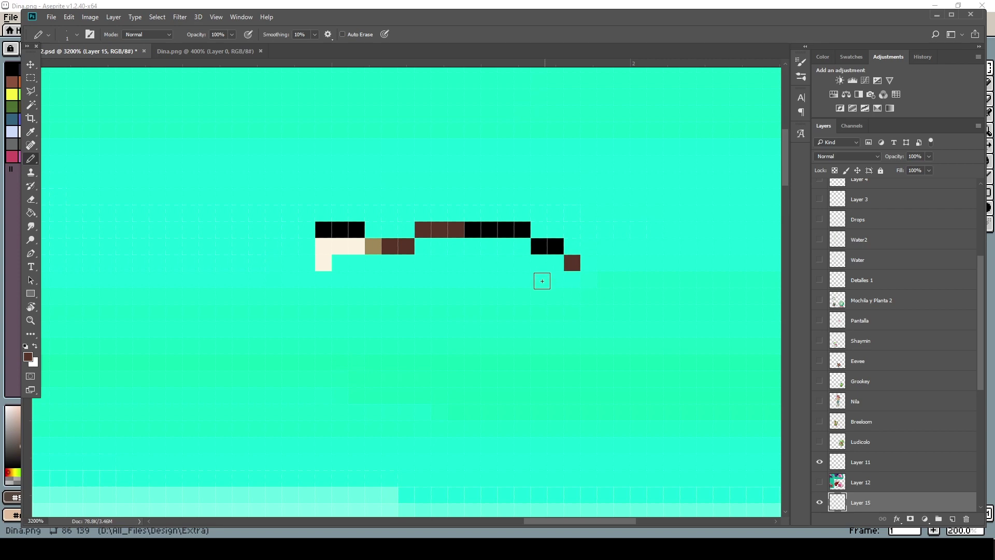
- Extend the Layer 15 outline rightward with black and ochre pixels, then add a rounded bump in brown and black
left_click(556, 246, "alt")
left_click(588, 263)
left_click_drag(605, 246, 672, 246)
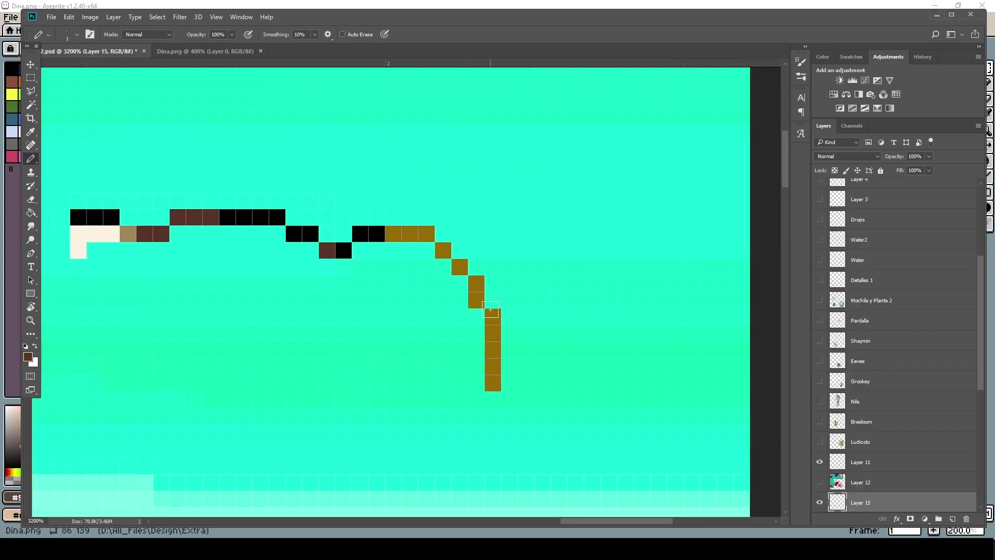
mouse_move(502, 300)
left_mouse_down()
mouse_move(583, 284)
mouse_move(616, 301)
mouse_move(626, 400)
left_mouse_up()
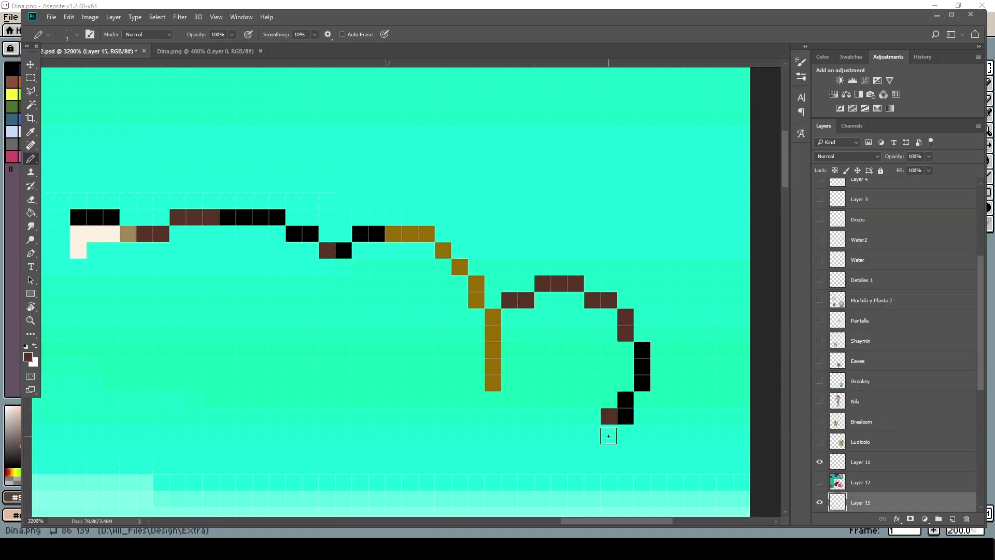
left_click(608, 436)
scroll(262, 376, "down", 2)
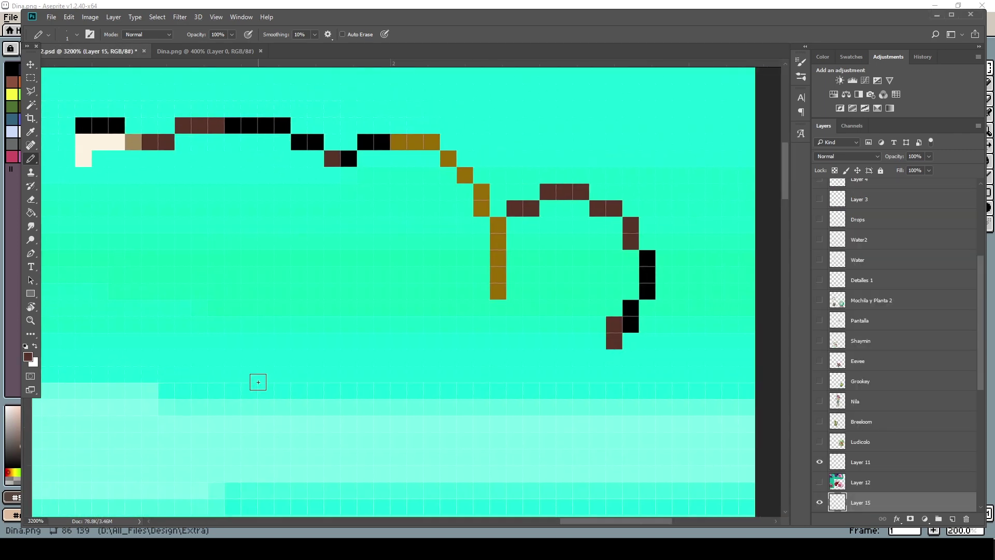
- Continue the outline down the figure's right side with black, brown and tan pixels
mouse_move(630, 358)
left_mouse_down()
mouse_move(630, 374)
mouse_move(564, 474)
left_mouse_up()
key("d")
left_click(564, 440)
key("XF86AudioNext")
scroll(602, 352, "down", 3)
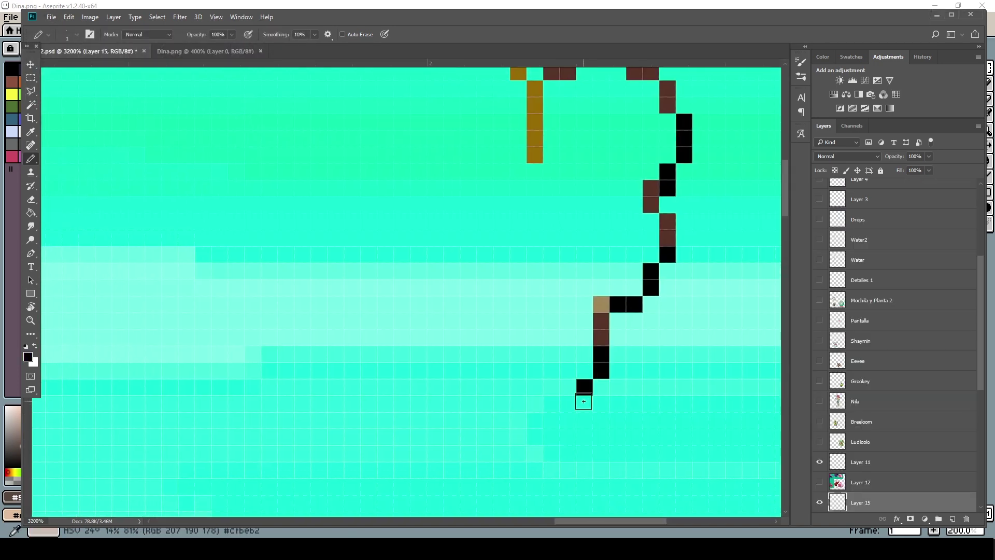
- Draw the two rounded feet and the notched underside of the outline in black and brown pixels
left_click_drag(584, 401, 531, 456)
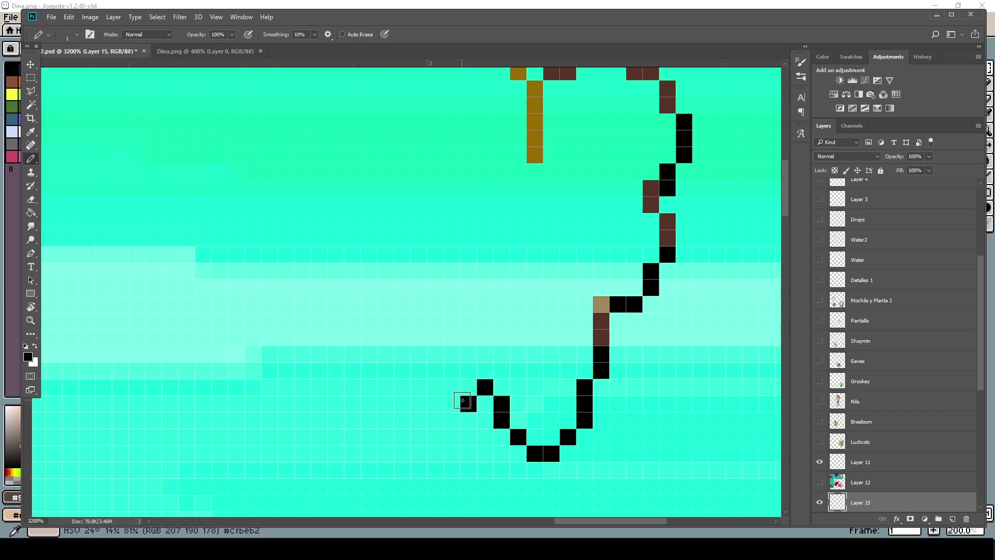
mouse_move(419, 404)
left_mouse_down()
mouse_move(419, 420)
mouse_move(369, 487)
mouse_move(319, 437)
left_mouse_up()
left_click(402, 437)
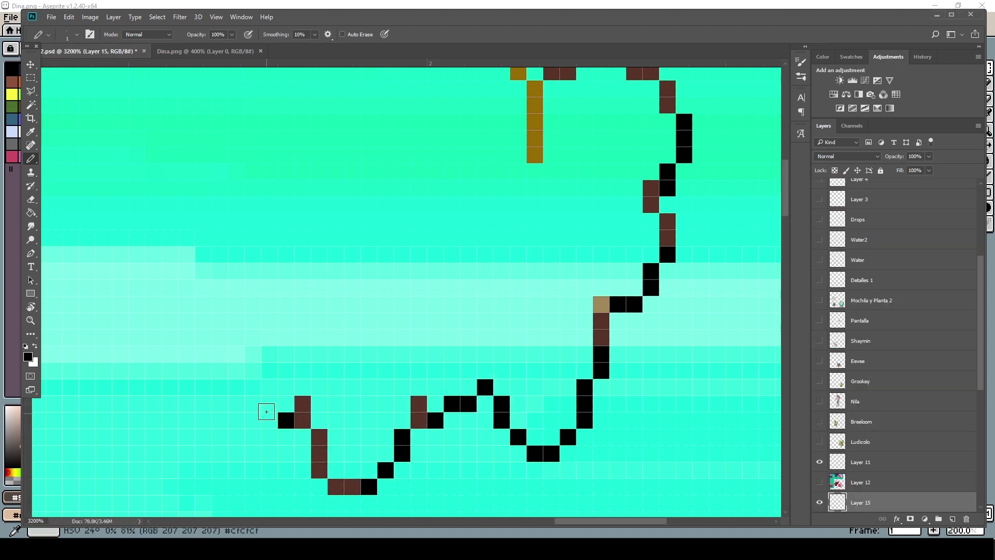
left_click_drag(285, 387, 340, 370)
scroll(340, 370, "down", 3)
- Save the document under the new name Dinna
left_click(52, 17)
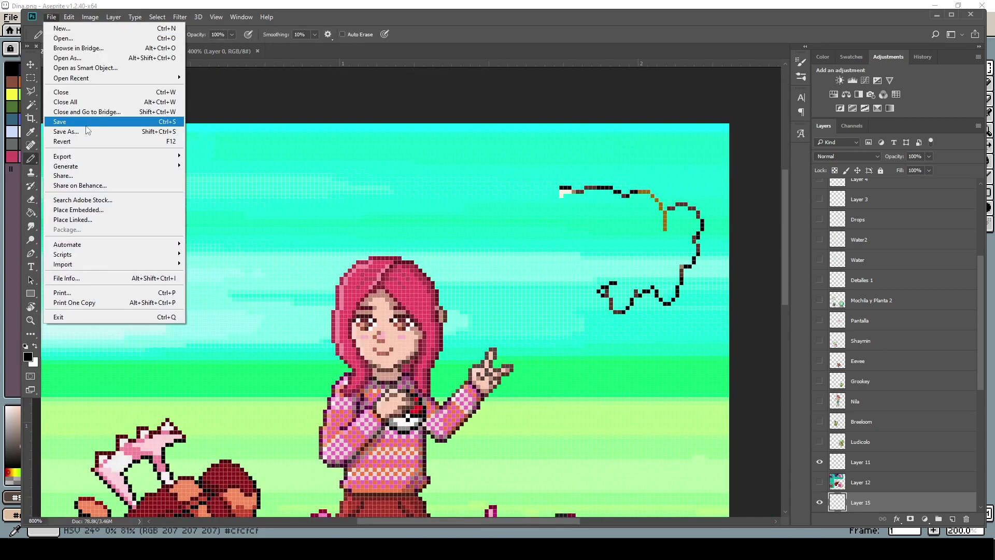
left_click(67, 131)
left_click(256, 35)
left_click(155, 223)
type("Dinna")
left_click(438, 323)
- Close the outline down the figure's left side and front foot with ochre, black, brown and tan pixels
key("ctrl+plus")
key("ctrl+plus")
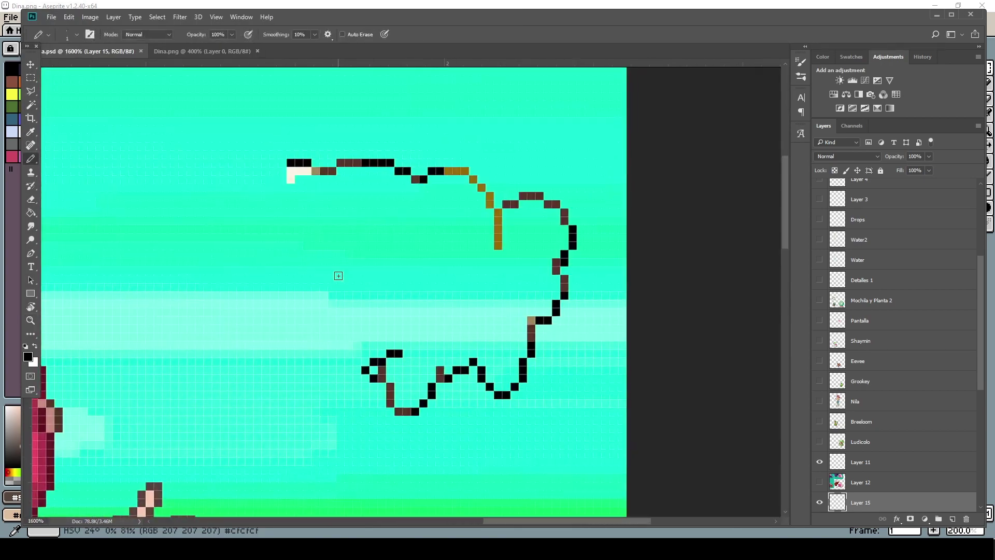
left_click(283, 171)
mouse_move(265, 180)
left_mouse_down()
mouse_move(228, 233)
mouse_move(241, 227)
mouse_move(241, 253)
mouse_move(274, 295)
mouse_move(265, 376)
mouse_move(256, 328)
mouse_move(282, 348)
mouse_move(282, 379)
mouse_move(307, 398)
mouse_move(329, 377)
mouse_move(358, 370)
left_mouse_up()
left_click(324, 370)
left_click(316, 363)
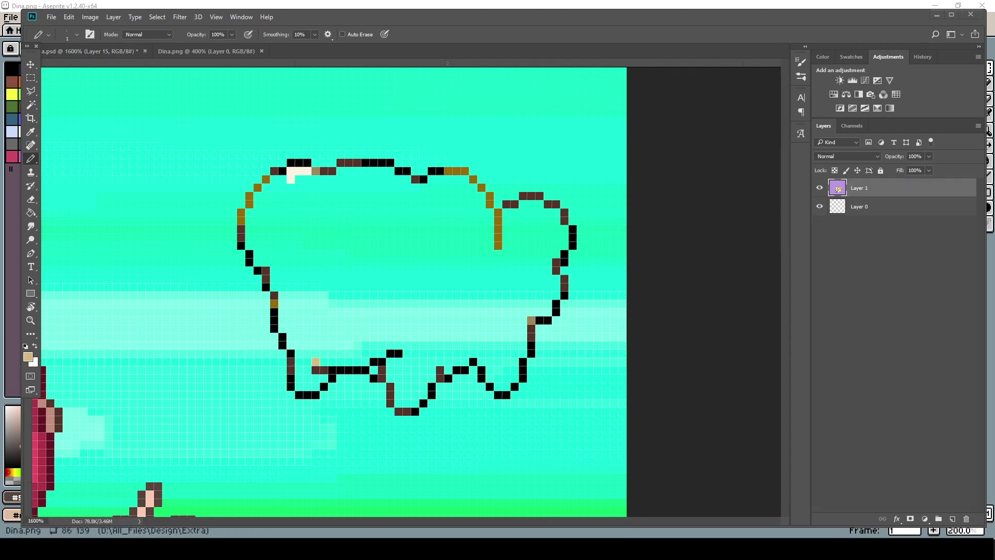
left_click(308, 362)
left_click(321, 371)
- Add tan and brown pixels above the figure's middle leg to continue its inner contour
key("z")
left_click(359, 324, "alt")
left_click(438, 360, "alt")
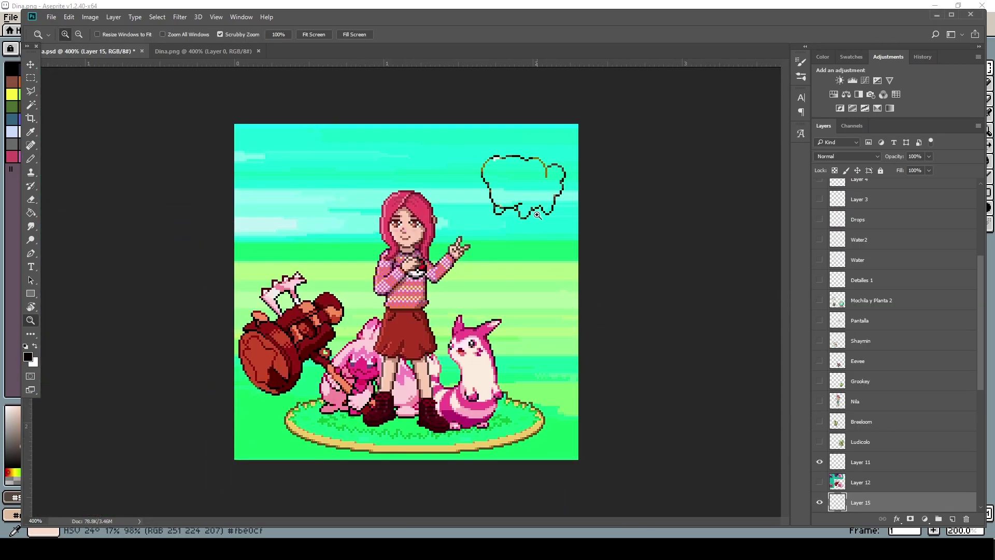
left_click(538, 215)
key("b")
scroll(410, 187, "up", 3)
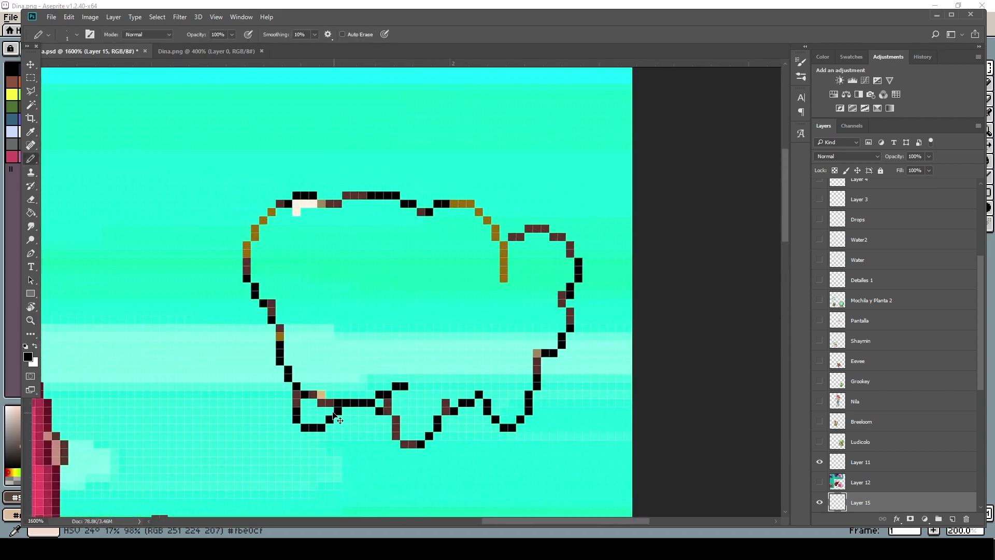
left_click(413, 377)
mouse_move(421, 369)
left_mouse_down()
mouse_move(429, 361)
mouse_move(429, 378)
left_mouse_up()
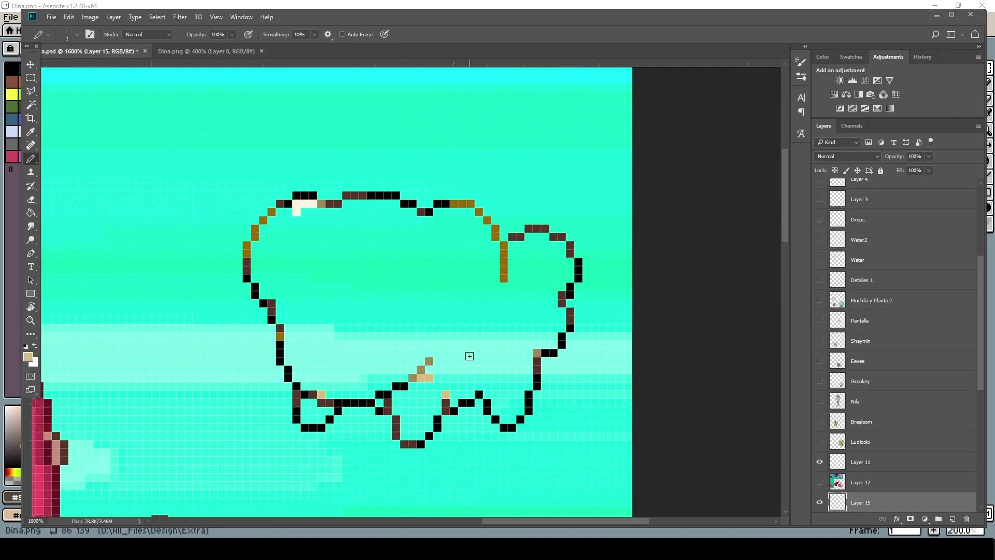
- Curve the ochre line back inward beneath the figure's upper shape with ochre, black and brown pixels
left_click(504, 278, "alt")
mouse_move(495, 285)
left_mouse_down()
mouse_move(479, 311)
mouse_move(436, 319)
left_mouse_up()
key("XF86AudioNext")
key("XF86AudioNext")
key("XF86AudioNext")
key("XF86AudioNext")
key("XF86AudioNext")
left_click(396, 386, "alt")
left_click(429, 312)
left_click(445, 407, "alt")
left_click(421, 320)
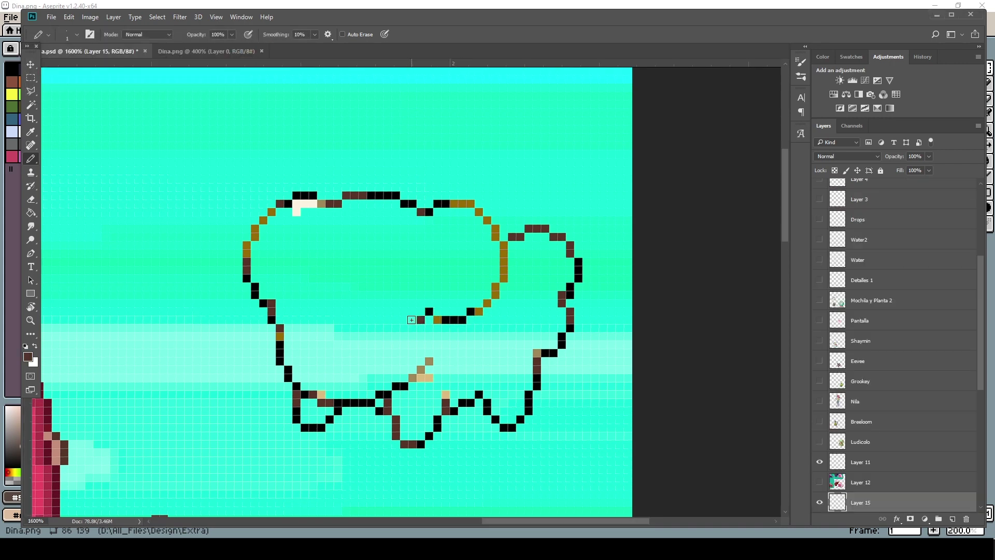
- Extend the line beneath the head inward with tan and brown pixels
left_click(422, 378, "alt")
left_click(388, 328)
left_click(312, 216, "alt")
key("m")
mouse_move(607, 151)
left_mouse_down()
mouse_move(470, 398)
mouse_move(340, 478)
mouse_move(352, 477)
left_mouse_up()
left_click(383, 396)
left_click_drag(591, 134, 326, 473)
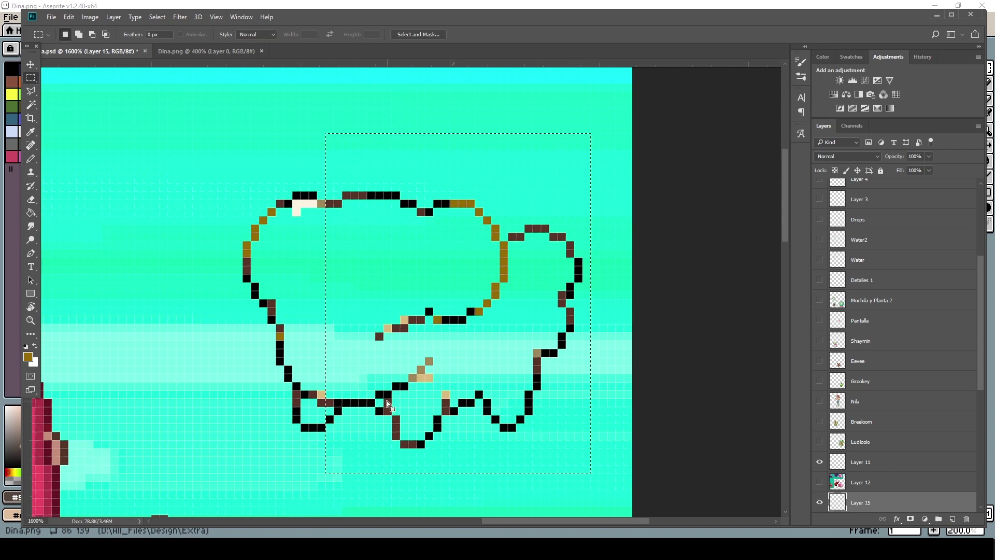
scroll(855, 466, "down", 2)
key("ctrl+d")
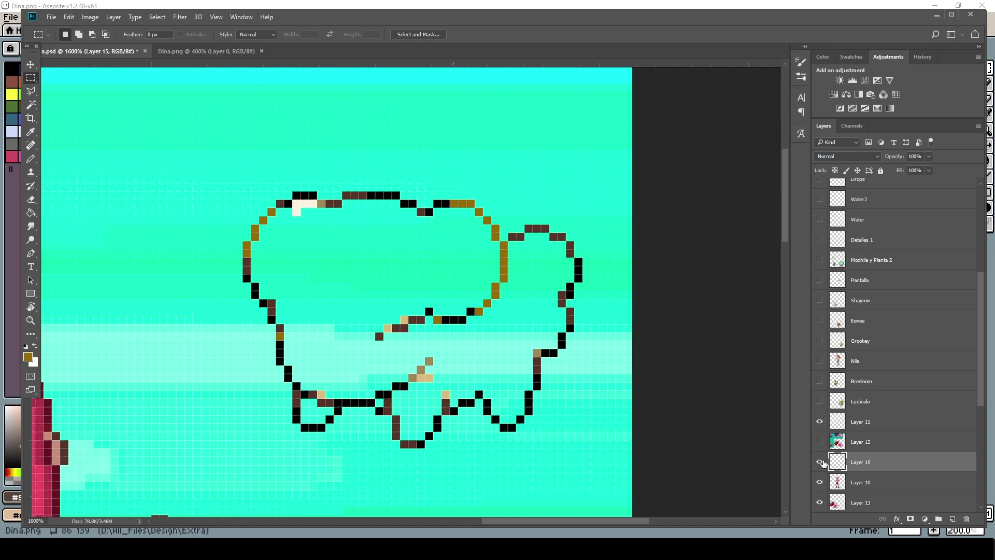
left_click_drag(601, 141, 333, 465)
key("alt+BackSpace")
key("ctrl+alt+z")
key("ctrl+alt+z")
left_click_drag(600, 165, 370, 462)
key("ctrl+d")
mouse_move(218, 158)
left_mouse_down()
mouse_move(324, 457)
mouse_move(338, 459)
left_mouse_up()
key("ctrl+d")
- Select the front part of the figure's outline and shift it one pixel to the right
left_click_drag(201, 134, 341, 466)
key("b")
key("ctrl+Right")
key("ctrl+d")
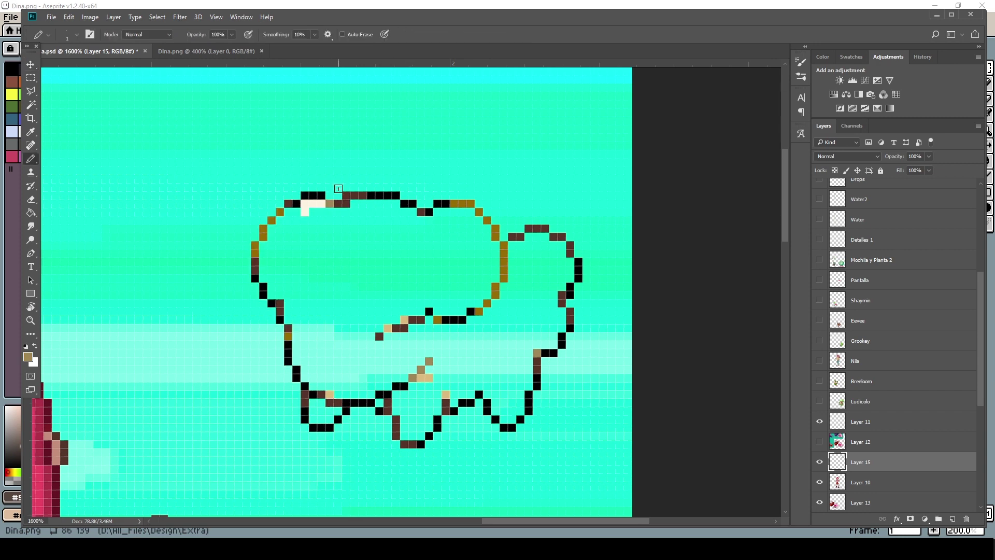
- Draw the far ear's inner edge in ochre and the far eye in black, white, grey and brown pixels
left_click(321, 204)
left_click(338, 203, "alt")
left_click(329, 204)
mouse_move(296, 229)
left_mouse_down()
mouse_move(289, 253)
mouse_move(297, 263)
mouse_move(304, 253)
mouse_move(279, 287)
left_mouse_up()
key("x")
left_click(297, 252)
left_click(289, 269)
left_click(290, 278)
- Add tan pixels below the far eye to connect it with the front outline
left_click(388, 328, "alt")
left_click(280, 303, "alt")
left_click(280, 295)
left_click(279, 286, "alt")
left_click(272, 295)
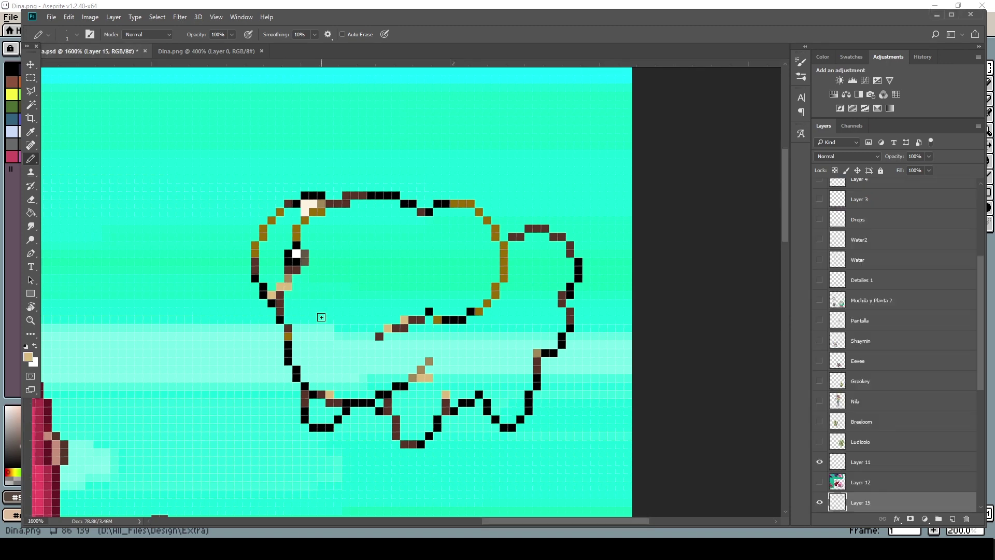
- Close the lower edge of the head with a row of tan, ochre and brown pixels
left_click(321, 336)
left_click(329, 336)
left_click(338, 336)
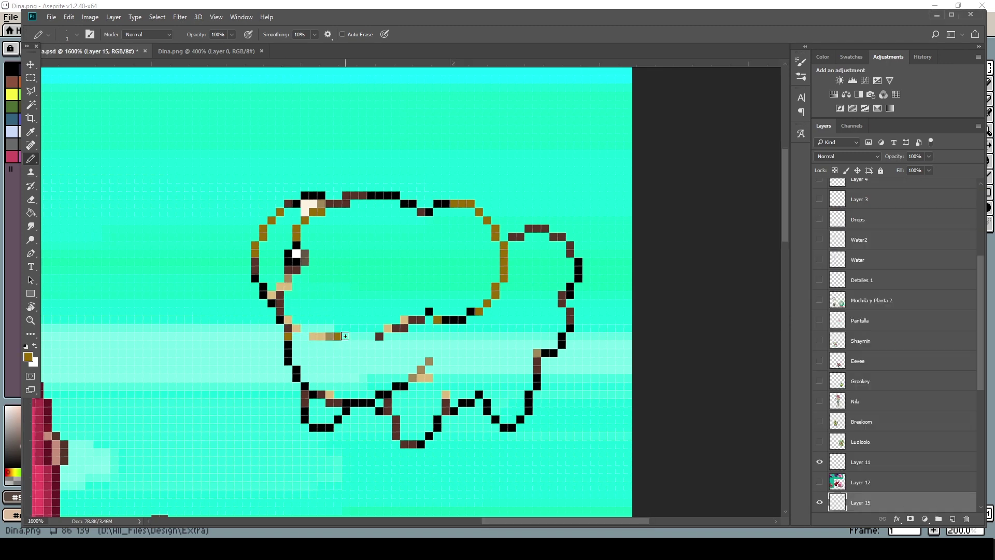
left_click(346, 336)
left_click(354, 328)
left_click_drag(355, 336, 371, 336)
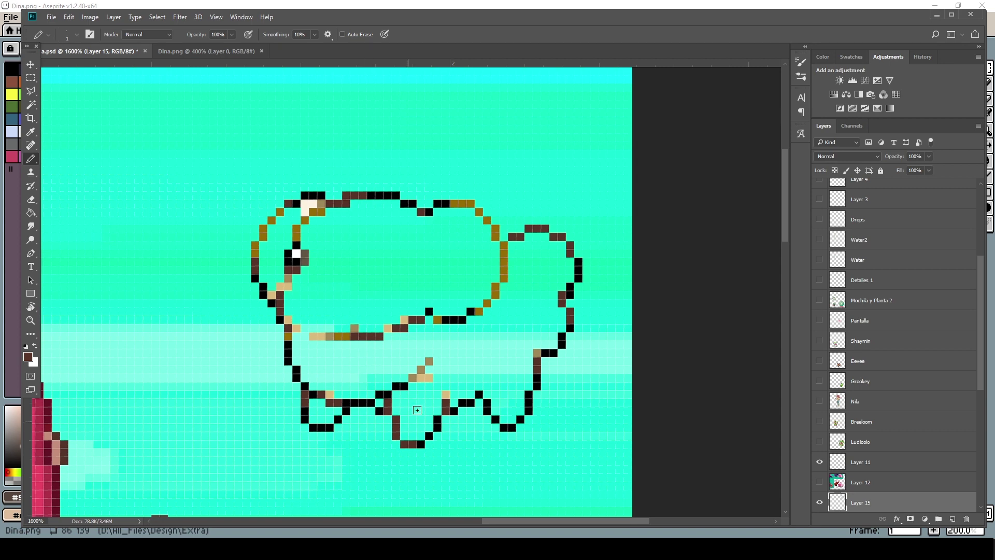
- Draw the curved muzzle contour from the far eye down to the jaw line in tan and brown-grey pixels
key("ctrl+Tab")
key("ctrl+Tab")
mouse_move(337, 279)
left_mouse_down()
mouse_move(362, 303)
mouse_move(363, 319)
left_mouse_up()
key("ctrl+Tab")
key("ctrl+Tab")
left_click(354, 328, "alt")
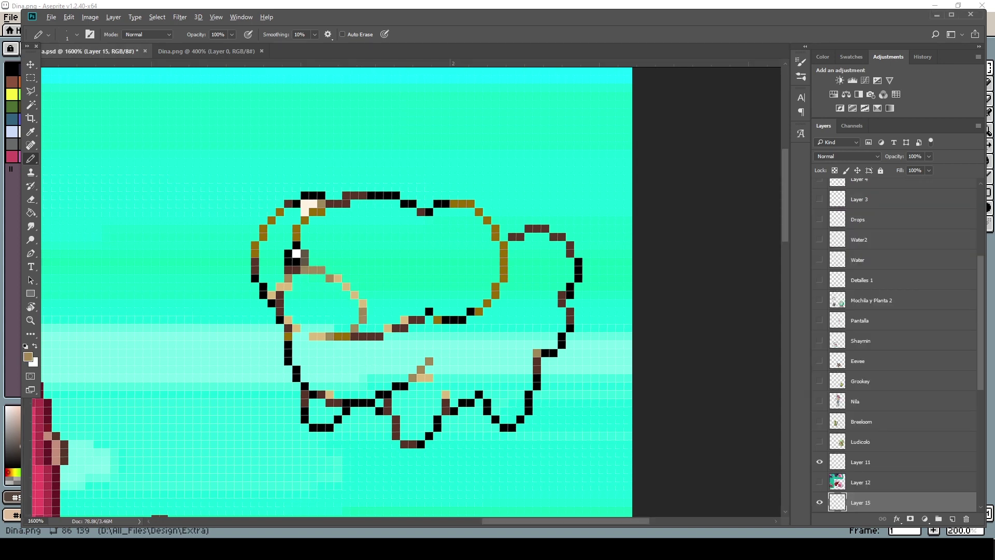
- Place the nose and mouth details on the muzzle with brown-grey, tan and pink pixels
key("ctrl+Tab")
key("ctrl+Tab")
key("e")
left_click_drag(304, 294, 296, 295)
key("b")
left_click(283, 287, "alt")
left_click(294, 276, "alt")
key("ctrl+Tab")
key("ctrl+Tab")
left_click(304, 311)
- Fill the muzzle with cream and add a yellow pixel at its lower edge
key("ctrl+Tab")
key("ctrl+Tab")
key("g")
left_click(337, 311)
key("b")
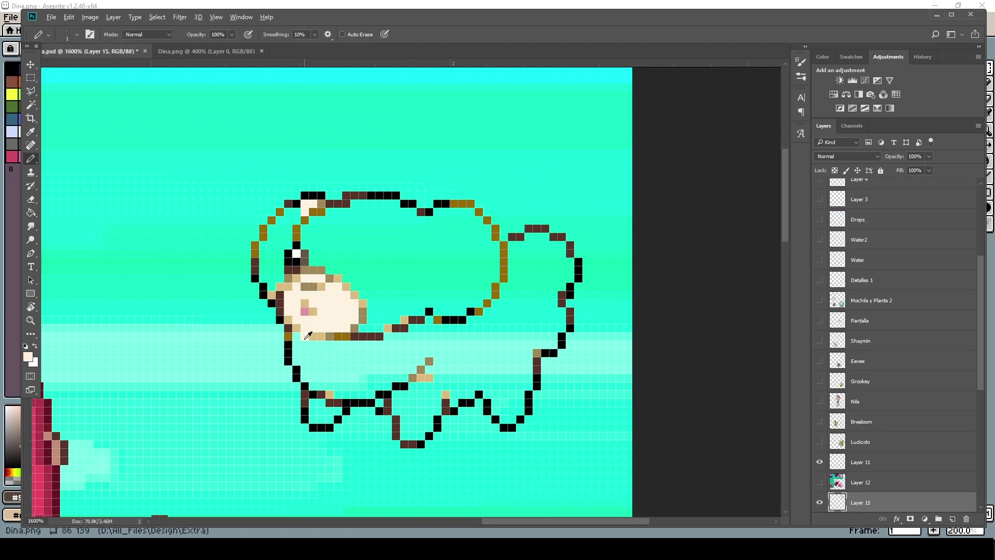
left_click(304, 336)
- Shade the far ear with yellow along its outer edge and tan beside the eye
key("ctrl+Tab")
left_click(288, 239, "alt")
key("ctrl+Tab")
key("ctrl+Tab")
mouse_move(288, 236)
left_mouse_down()
mouse_move(288, 245)
mouse_move(271, 228)
left_mouse_up()
left_click(290, 222, "alt")
key("ctrl+Tab")
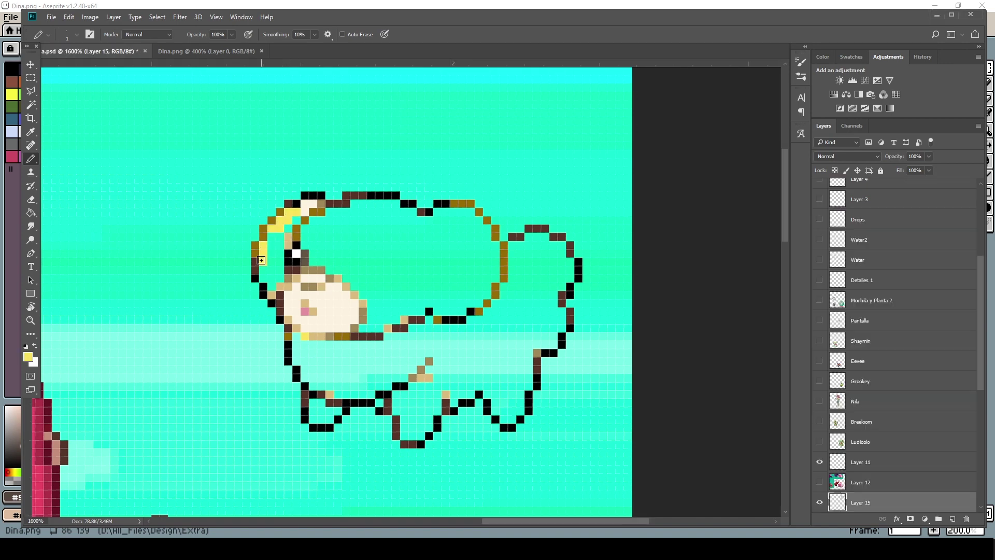
left_click(261, 261)
left_click_drag(272, 253, 264, 278)
- Fill the rest of the far ear with cream
left_click(312, 205, "alt")
key("g")
left_click(276, 244)
key("b")
key("b")
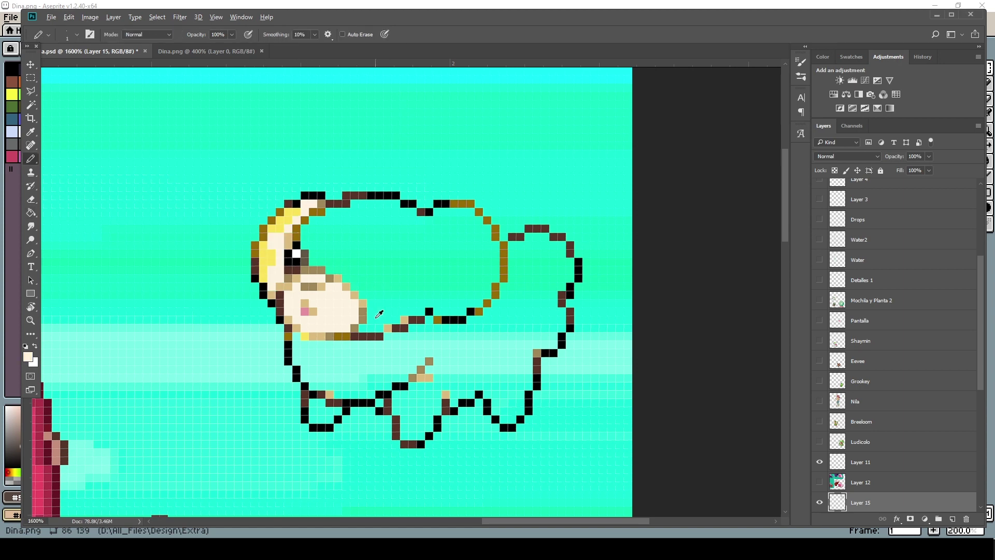
- Add yellow, tan and cream pixels beside the far ear and along the top of the head
left_click(288, 239, "alt")
left_click(330, 221)
mouse_move(314, 222)
left_mouse_down()
mouse_move(320, 254)
mouse_move(318, 240)
mouse_move(361, 286)
mouse_move(352, 205)
mouse_move(375, 237)
mouse_move(376, 204)
mouse_move(411, 211)
mouse_move(371, 203)
left_mouse_up()
left_click(314, 222, "alt")
left_click(411, 212)
left_click(342, 296, "alt")
left_click(413, 220)
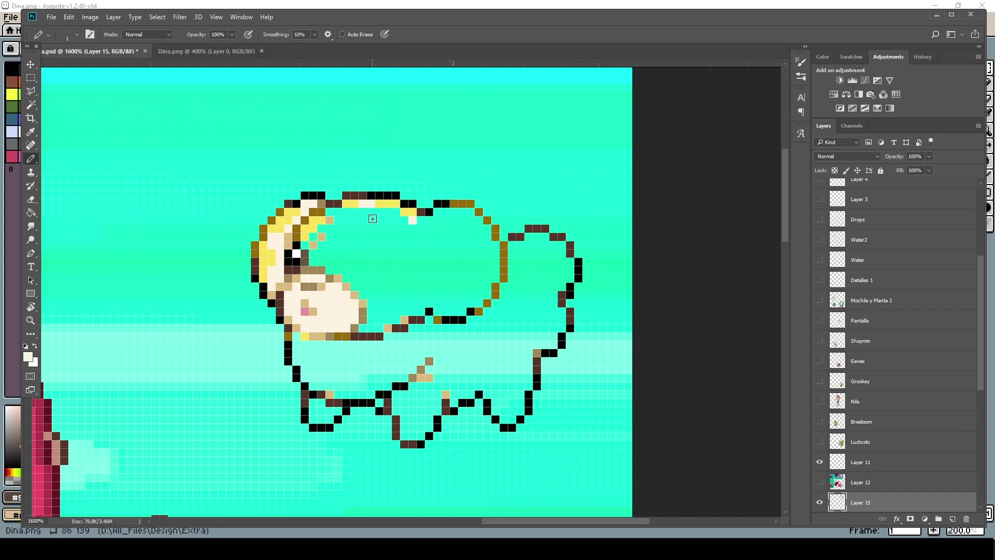
- Draw the brow marking above the near eye in ochre, yellow and tan pixels
left_click(420, 212)
key("ctrl+z")
left_click(413, 212)
left_click(404, 212, "alt")
left_click(396, 212)
left_click(317, 212, "alt")
left_click_drag(362, 212, 371, 212)
left_click(380, 220)
left_click(387, 228)
left_click(355, 220)
left_click(330, 220, "alt")
left_click(355, 228)
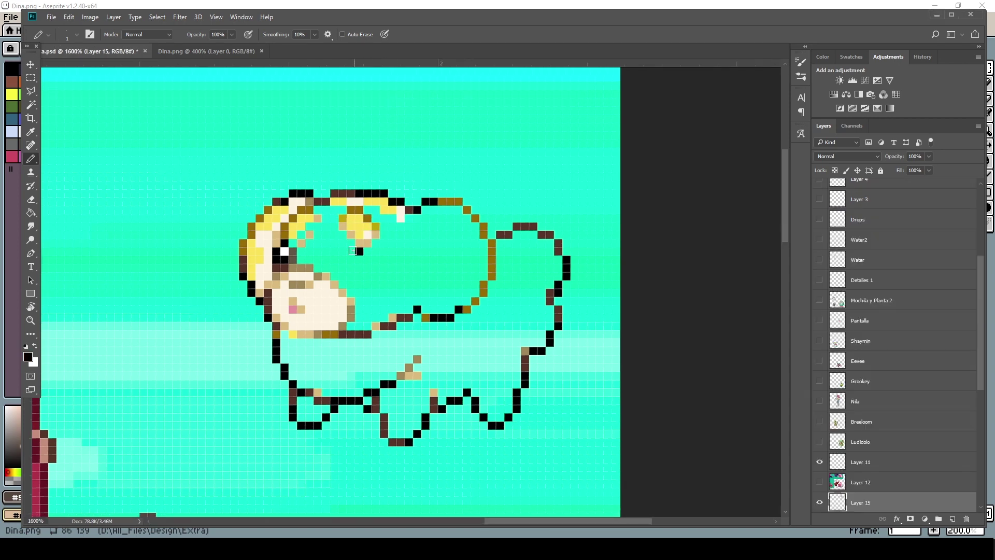
- Draw the near eye with black, white, grey and brown pixels
mouse_move(368, 267)
left_mouse_down()
mouse_move(342, 268)
mouse_move(350, 260)
mouse_move(359, 276)
left_mouse_up()
left_click(284, 252, "alt")
left_click(293, 256, "alt")
left_click(342, 260)
left_click(281, 268, "alt")
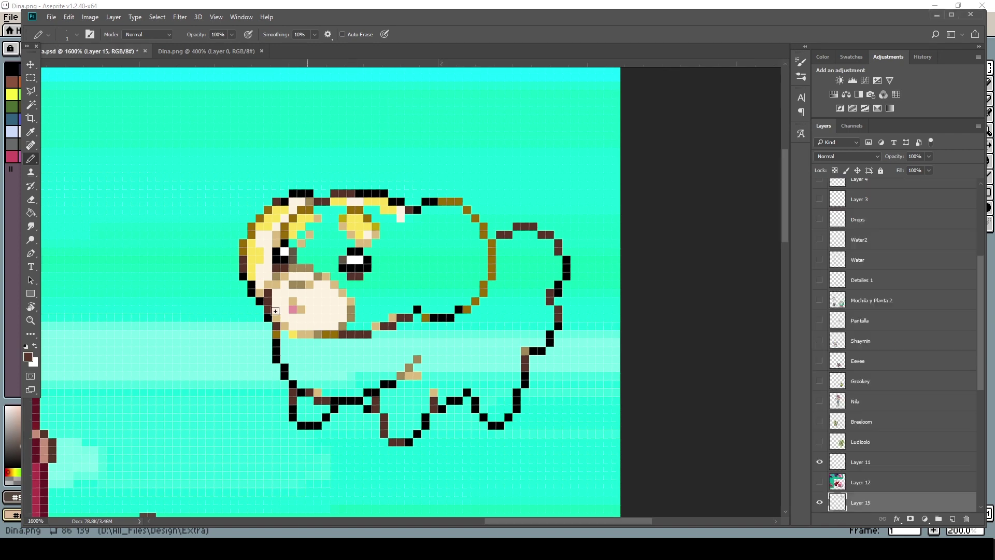
left_click(367, 276)
- Draw the back edge of the face in black, brown-grey and tan pixels
left_click(409, 293, "alt")
left_click(368, 267, "alt")
left_click_drag(401, 260, 409, 218)
- Fill the remaining empty areas of the face with cream
left_click(338, 299, "alt")
key("g")
left_click(411, 310)
left_click(295, 239)
key("b")
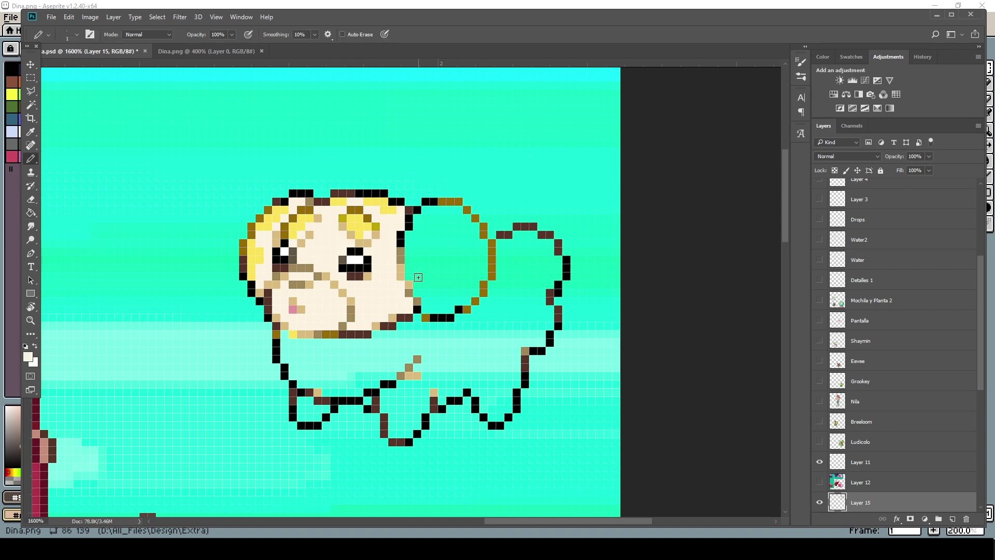
- Fill the front foot with tan and add tan pixels beside the top of the middle leg
key("g")
left_click(310, 410)
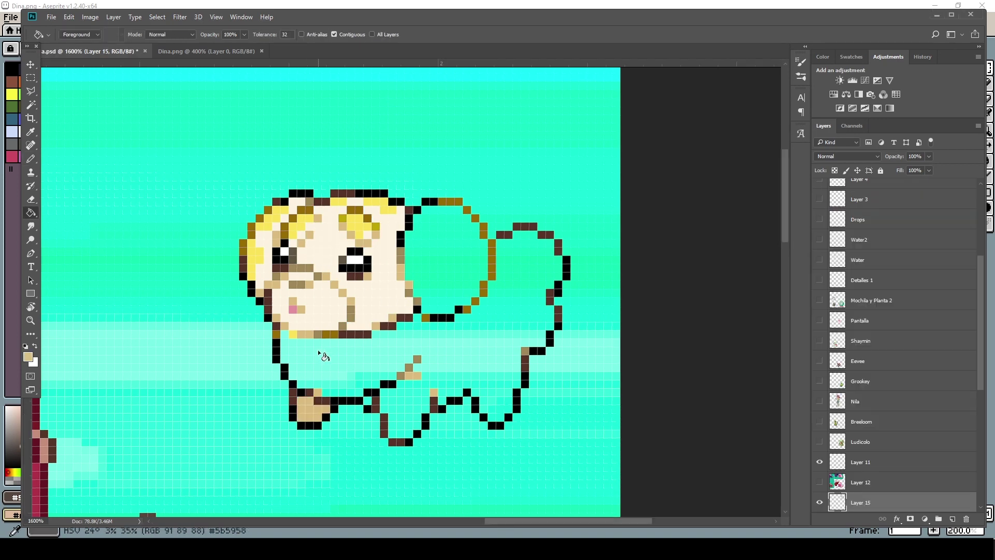
key("b")
left_click(367, 401)
left_click(314, 408, "alt")
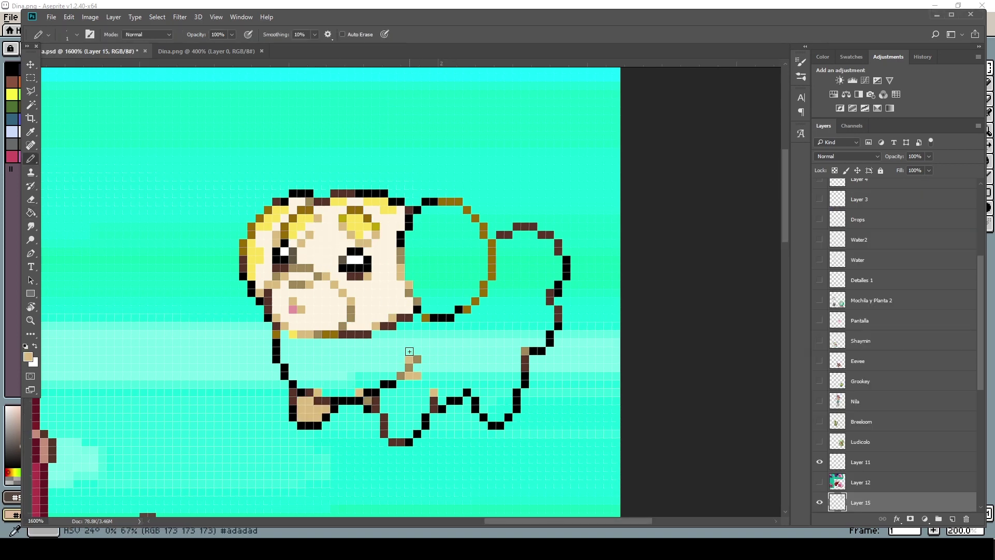
- Continue the chest contour up to the head with ochre, brown-grey and tan pixels
left_click(426, 349)
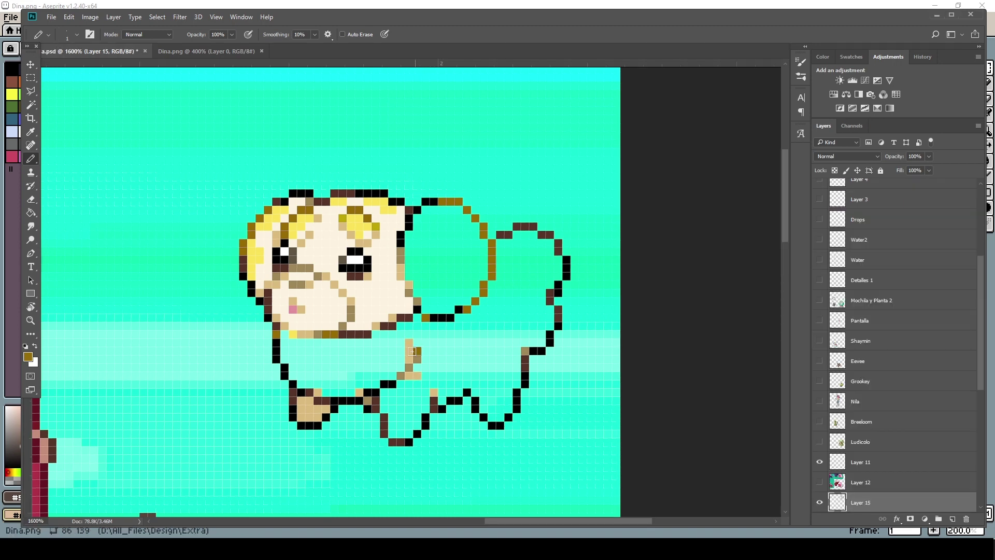
left_click(417, 351)
left_click_drag(409, 359, 409, 343)
left_click(415, 361, "alt")
left_click(425, 351)
left_click(426, 318, "alt")
left_click(425, 345)
- Draw the ochre tail base and black thigh line, and shade the hind leg's back edge with tan
left_click(475, 384)
left_click(487, 390, "alt")
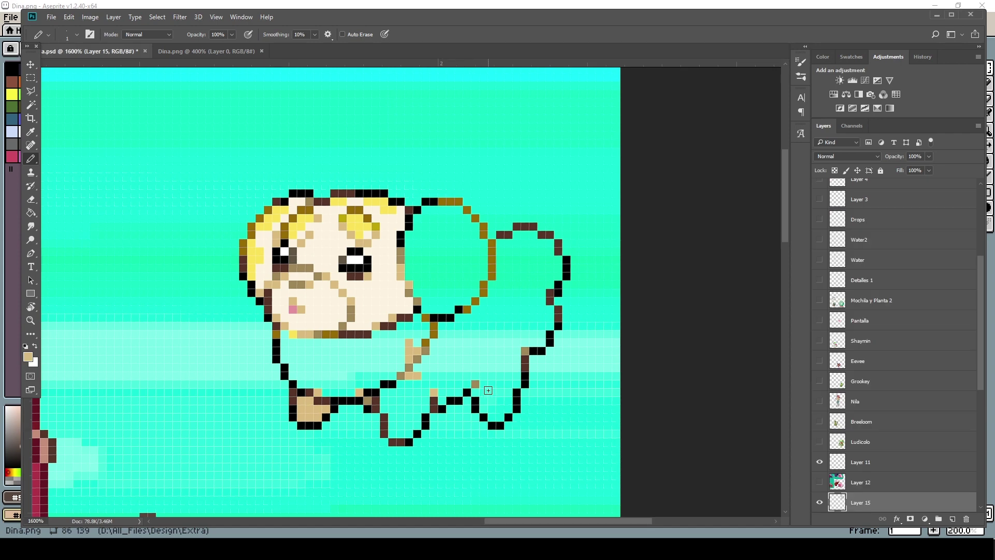
mouse_move(516, 363)
left_mouse_down()
mouse_move(516, 328)
mouse_move(514, 355)
mouse_move(530, 322)
mouse_move(515, 341)
mouse_move(498, 317)
mouse_move(508, 293)
mouse_move(514, 310)
mouse_move(507, 276)
mouse_move(541, 284)
mouse_move(531, 323)
mouse_move(558, 276)
left_mouse_up()
left_click(500, 276)
left_click(491, 276, "alt")
left_click(542, 284)
left_click(516, 354, "alt")
left_click_drag(543, 321, 533, 344)
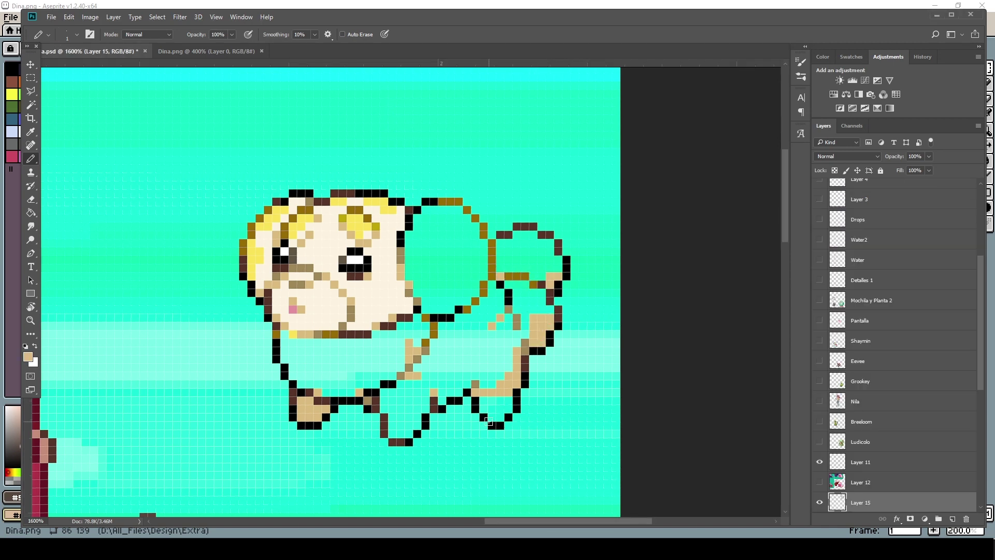
- Shade the upper part of the tail with yellow and fill the rest with cream
left_click(367, 224, "alt")
left_click(500, 260)
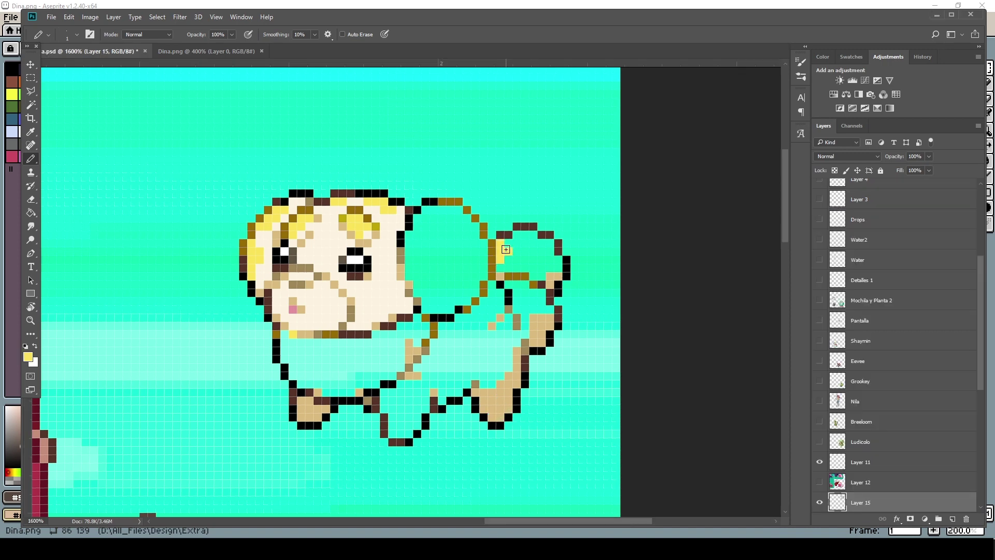
mouse_move(506, 250)
left_mouse_down()
mouse_move(533, 235)
mouse_move(549, 248)
mouse_move(542, 259)
left_mouse_up()
key("g")
left_click(386, 280, "alt")
left_click(526, 263)
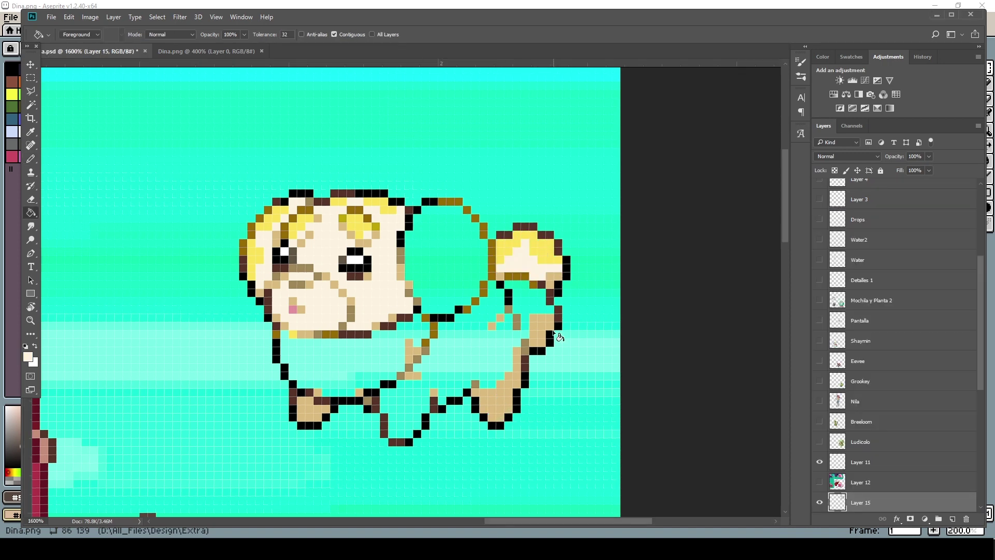
- Paint a yellow patch beneath the tail and fill the body with cream
key("b")
mouse_move(539, 311)
left_mouse_down()
mouse_move(551, 309)
mouse_move(511, 284)
left_mouse_up()
key("g")
left_click(513, 357)
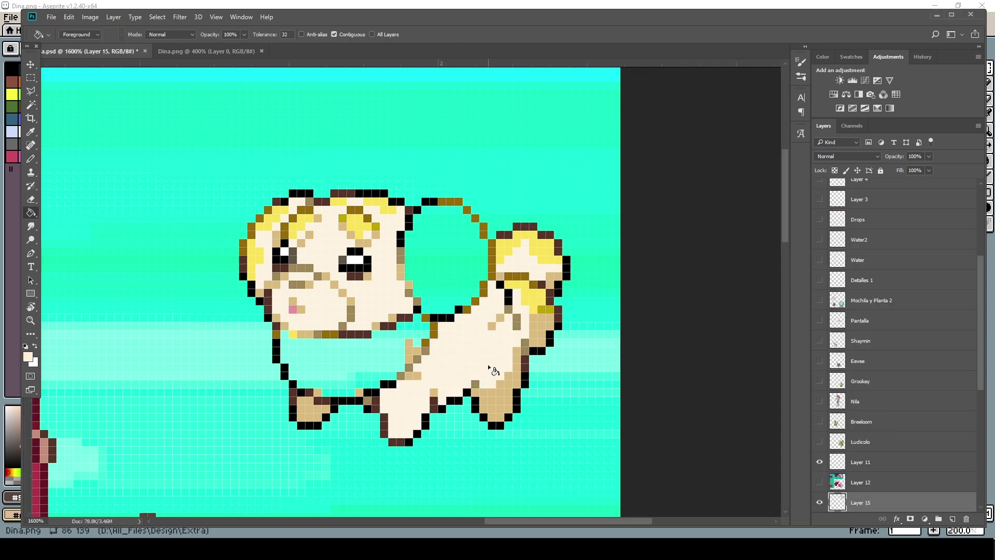
- Draw the zigzag lower edge of the neck ruff across the chest in yellow and olive pixels
key("b")
left_click(284, 344)
key("ctrl+Tab")
left_click(284, 351, "alt")
key("ctrl+Tab")
left_click(285, 350)
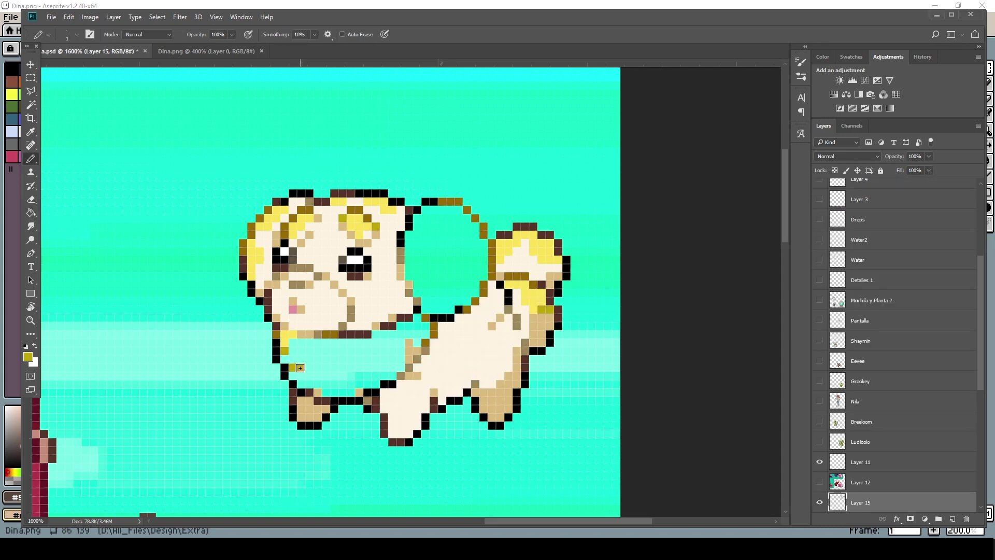
left_click_drag(300, 368, 317, 351)
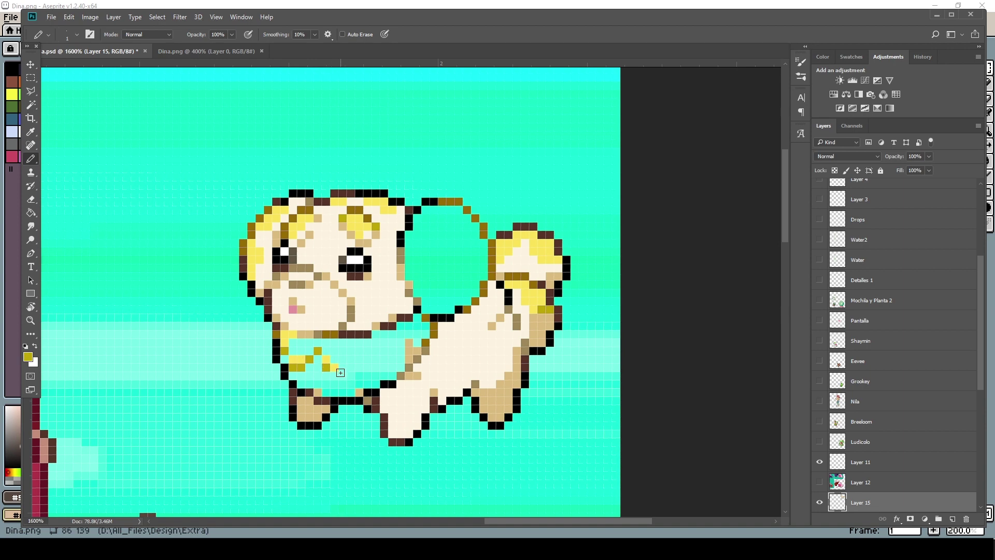
left_click_drag(384, 367, 392, 358)
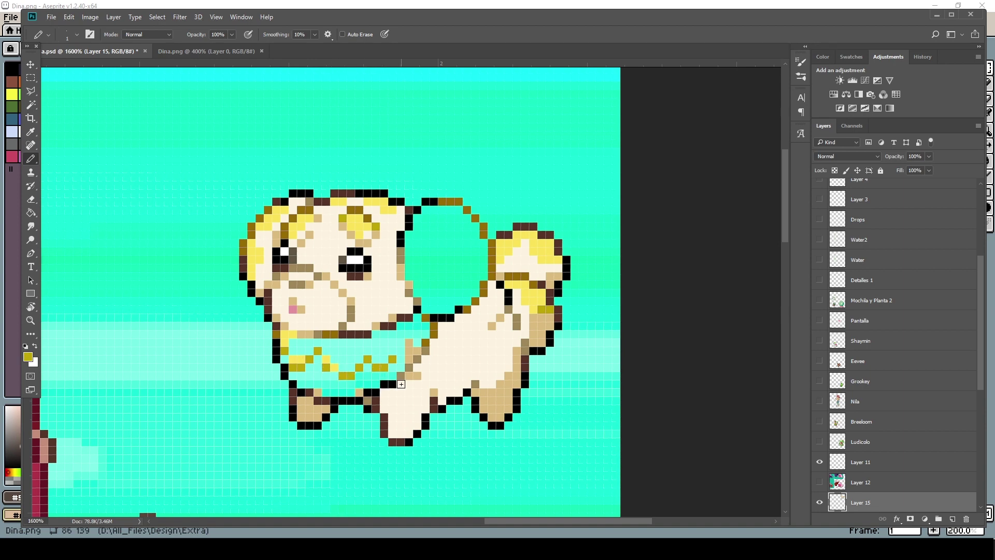
- Fill the neck ruff with yellow and olive, and the chest below it with cream
key("g")
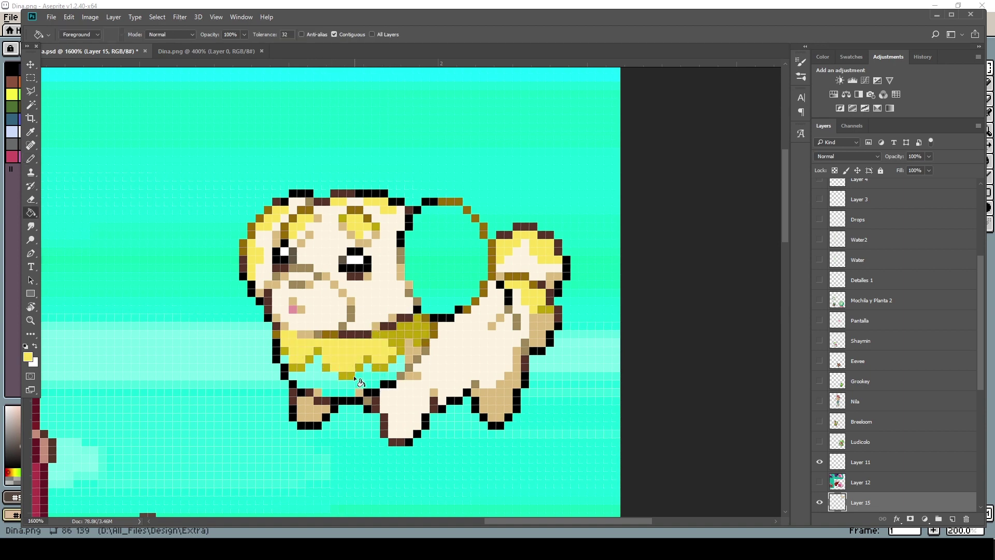
left_click(434, 365, "alt")
left_click(386, 371)
- Place olive shading pixels along the inner front edge and base of the dog's round ear
key("z")
key("ctrl+minus")
key("ctrl+minus")
key("ctrl+minus")
key("ctrl+minus")
key("ctrl+minus")
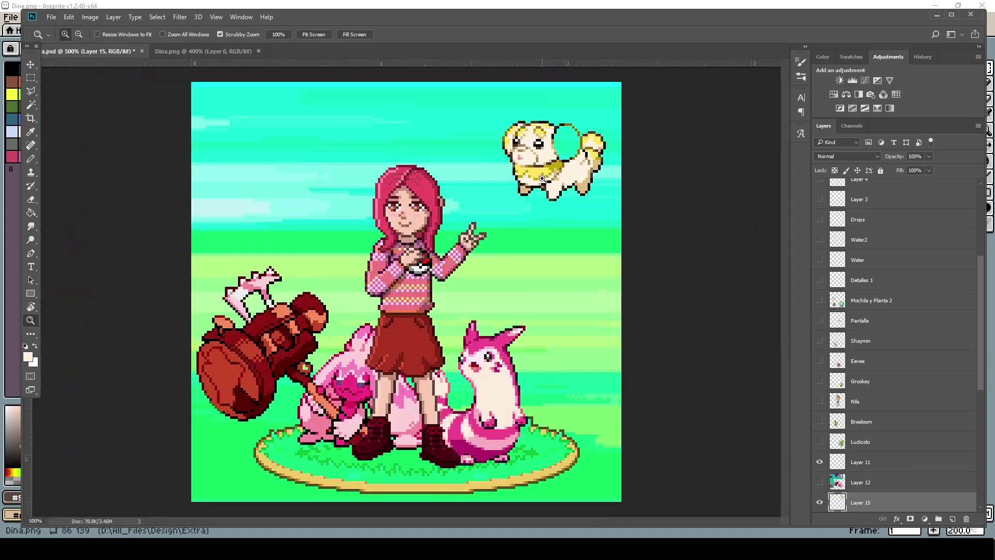
left_click_drag(566, 157, 642, 156)
key("b")
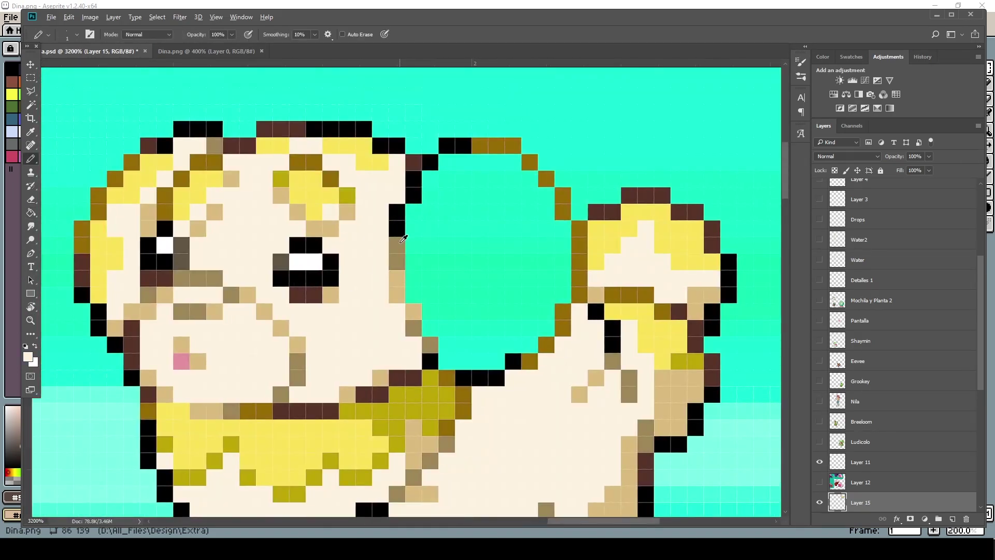
left_click(463, 163)
left_click_drag(430, 212, 448, 261)
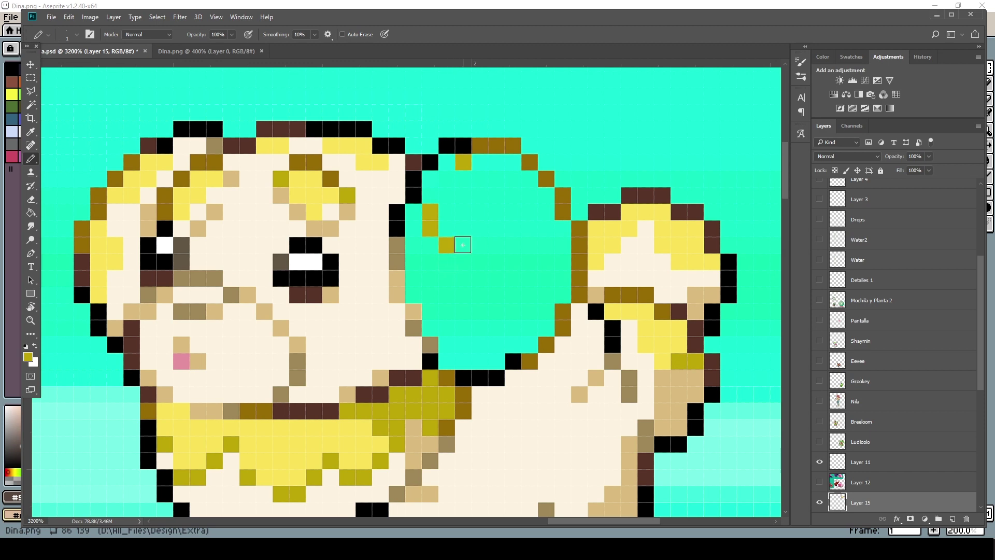
left_click(463, 278)
left_click(447, 294)
left_click(447, 311)
left_click(463, 327)
left_click(480, 327)
left_click(513, 344)
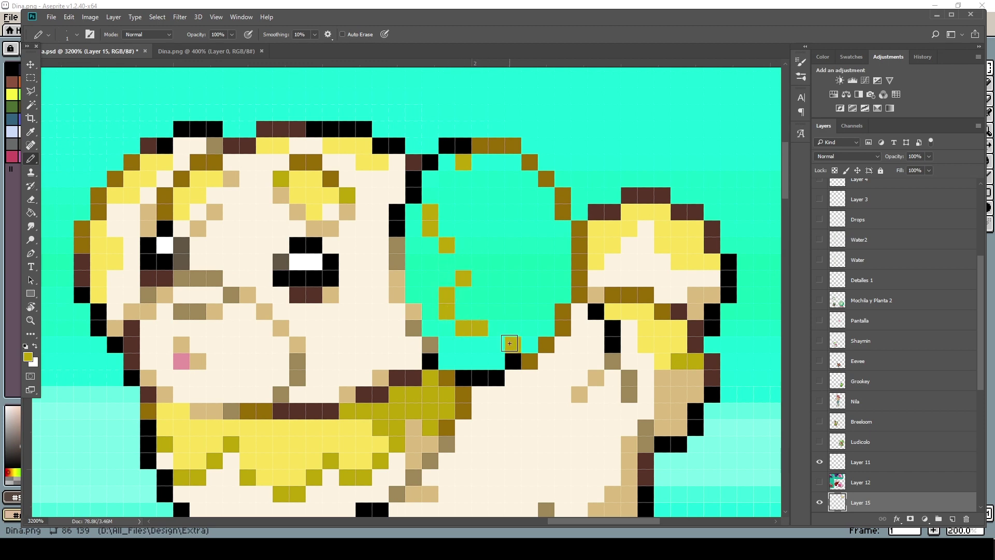
- Draw the curl inside the round ear with olive and brown pixels
left_click(563, 261)
left_click(529, 278)
left_click(513, 295)
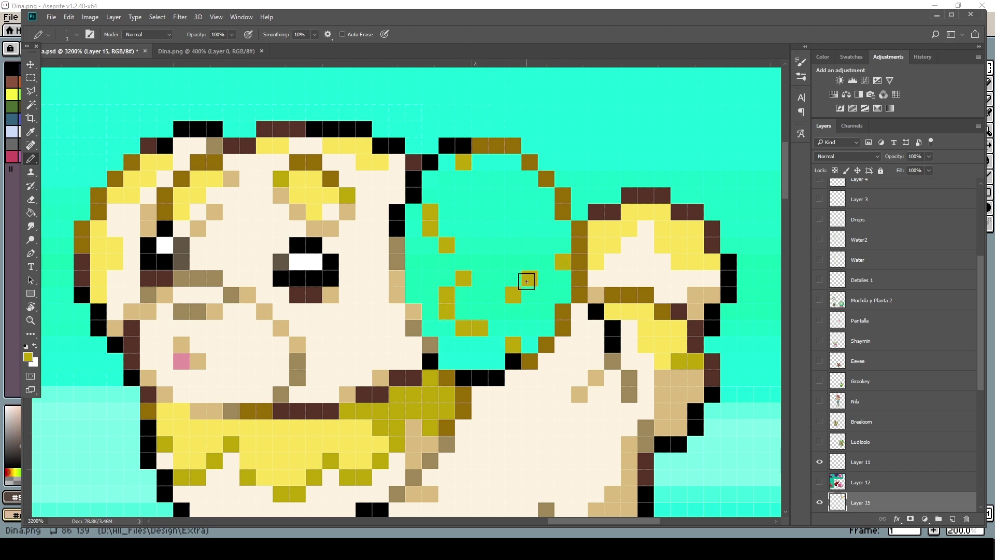
left_click(529, 229)
left_click(496, 196)
left_click(480, 212)
left_click(480, 229)
left_click(497, 245)
left_click(513, 246)
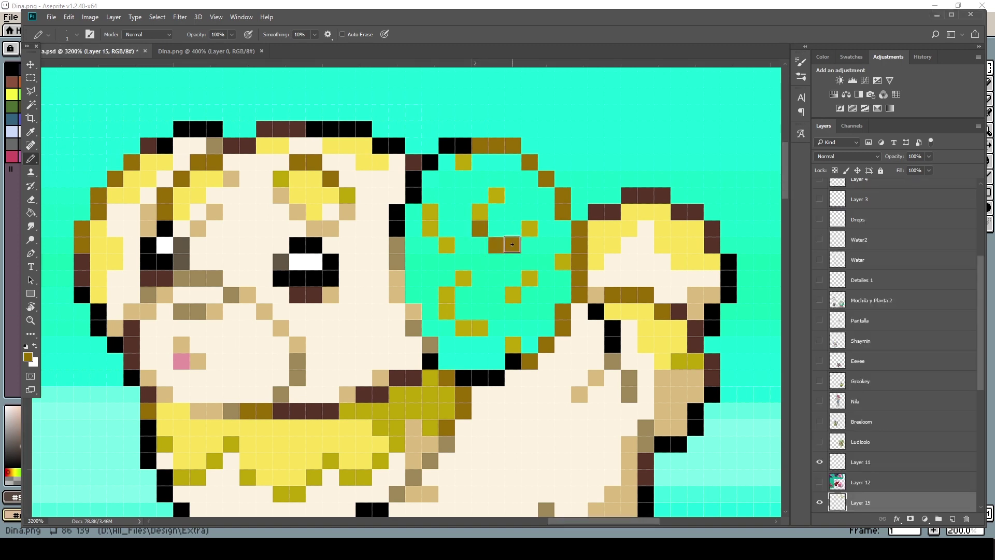
left_click(530, 261)
- Connect the ear's curl with light yellow pixels and fill the ear with yellow and olive
left_click(446, 195)
left_click(463, 178)
left_click(464, 245)
left_click(480, 261)
left_click(496, 322)
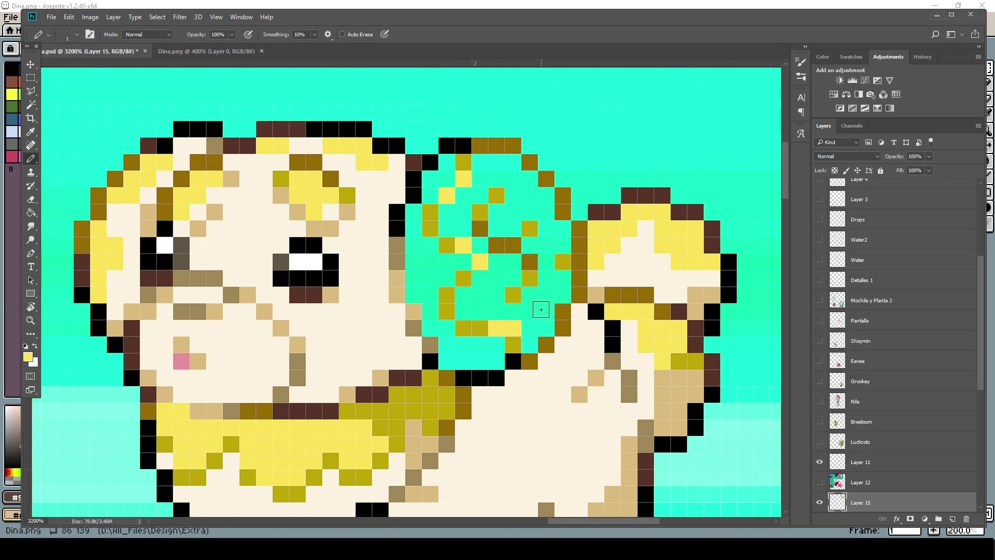
key("g")
left_click(540, 309)
left_click(440, 276, "alt")
left_click(428, 278)
key("b")
left_click(482, 261, "alt")
left_click(480, 246)
scroll(485, 251, "down", 6)
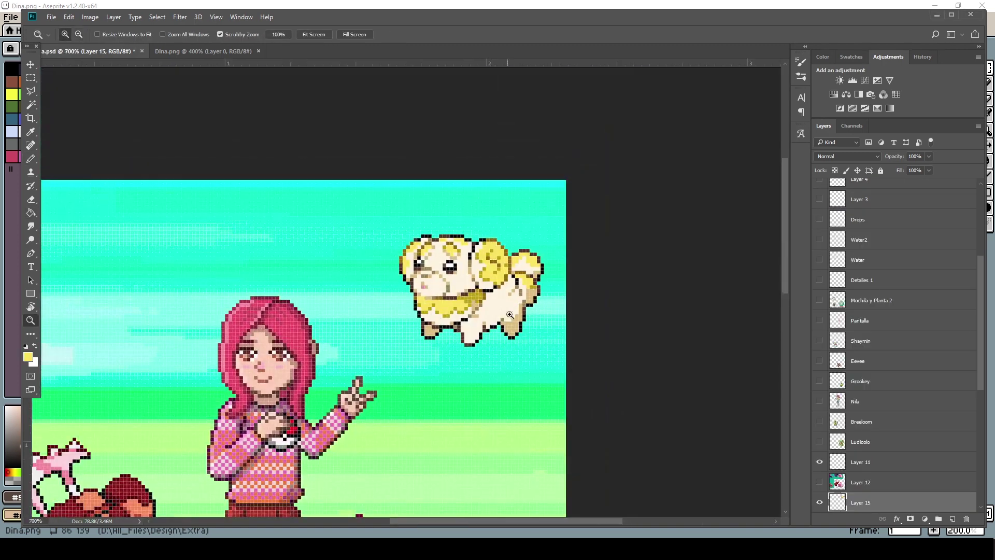
- Move the dog sprite onto the grass in front of Tinkaton and the girl's foot, flipping it horizontally
key("v")
mouse_move(561, 167)
left_mouse_down()
mouse_move(457, 457)
mouse_move(488, 452)
mouse_move(395, 447)
mouse_move(382, 436)
left_mouse_up()
key("ctrl+t")
right_click(394, 447)
left_click(428, 429)
key("Return")
left_click_drag(353, 389, 350, 379)
left_click_drag(379, 448, 364, 448)
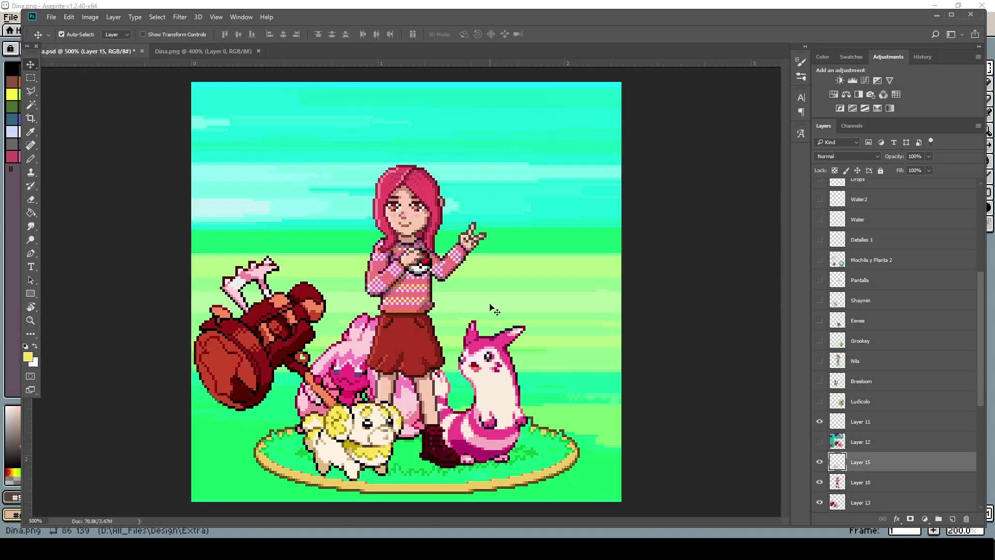
- Crop a narrow strip off the right edge of the canvas
key("z")
scroll(423, 256, "down", 2)
key("v")
key("c")
left_click_drag(535, 332, 526, 331)
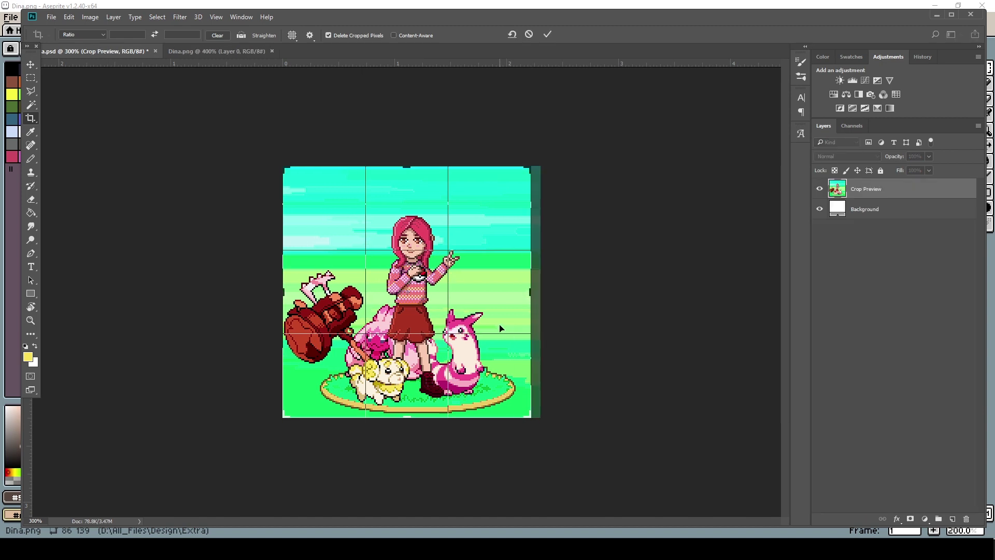
key("Return")
- Save the document and add a new empty layer above the dog sprite's layer
scroll(546, 351, "up", 1)
left_click(51, 17)
left_click(84, 122)
key("v")
scroll(913, 484, "down", 10)
left_click(952, 519)
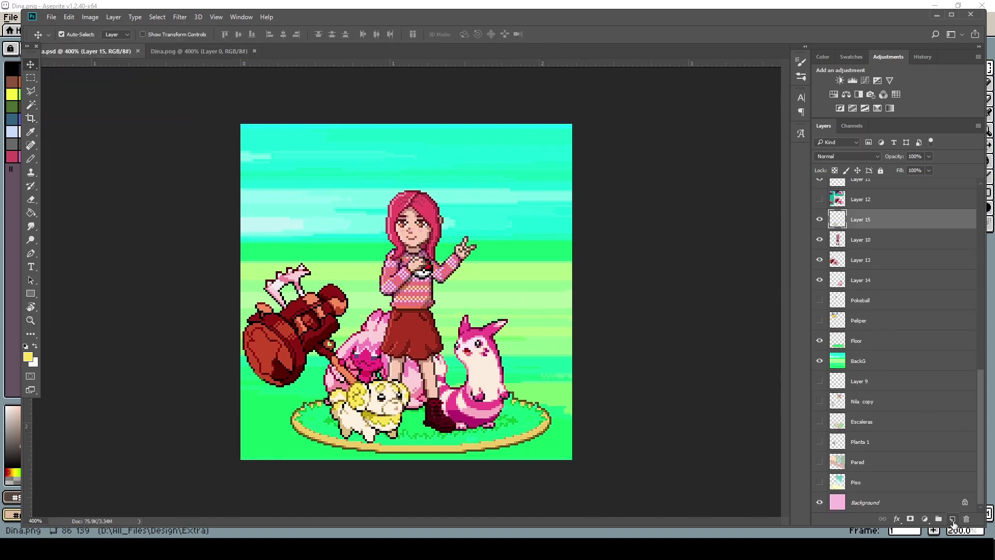
key("ctrl+w")
left_click(507, 211)
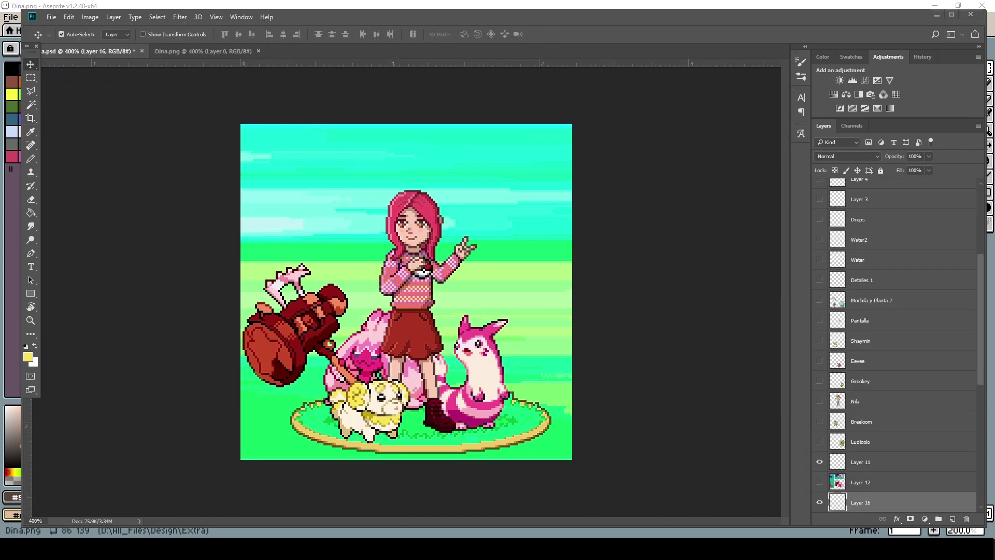
- Try pasting the teapot reference image into the scene behind the characters and delete the pasted copies
left_click(487, 290)
key("ctrl+v")
left_click_drag(456, 290, 505, 270)
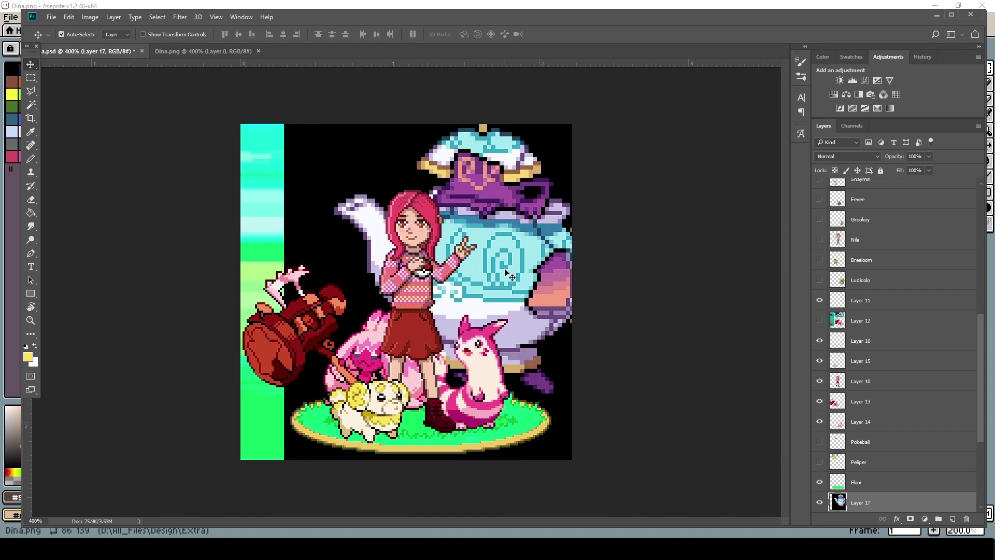
key("Delete")
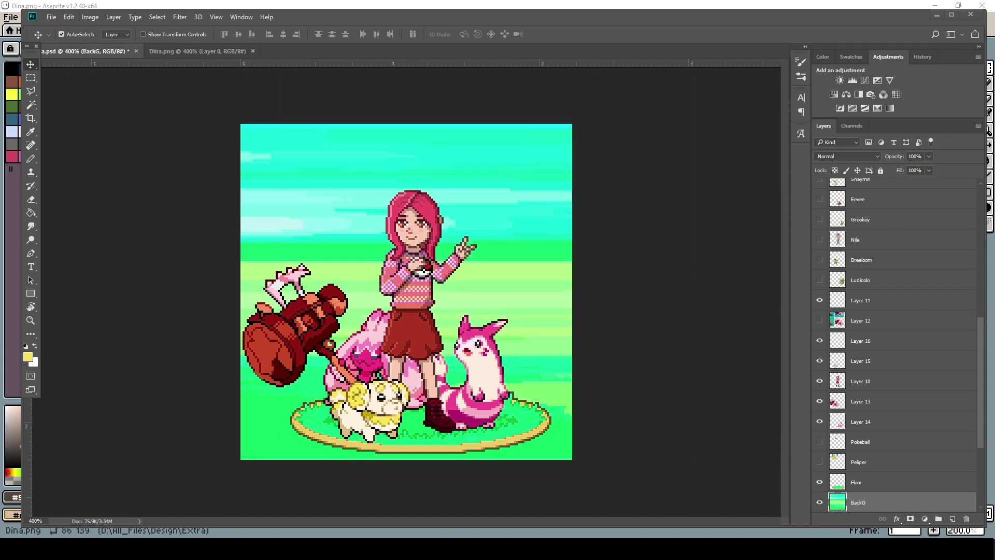
key("ctrl+v")
key("Delete")
key("super")
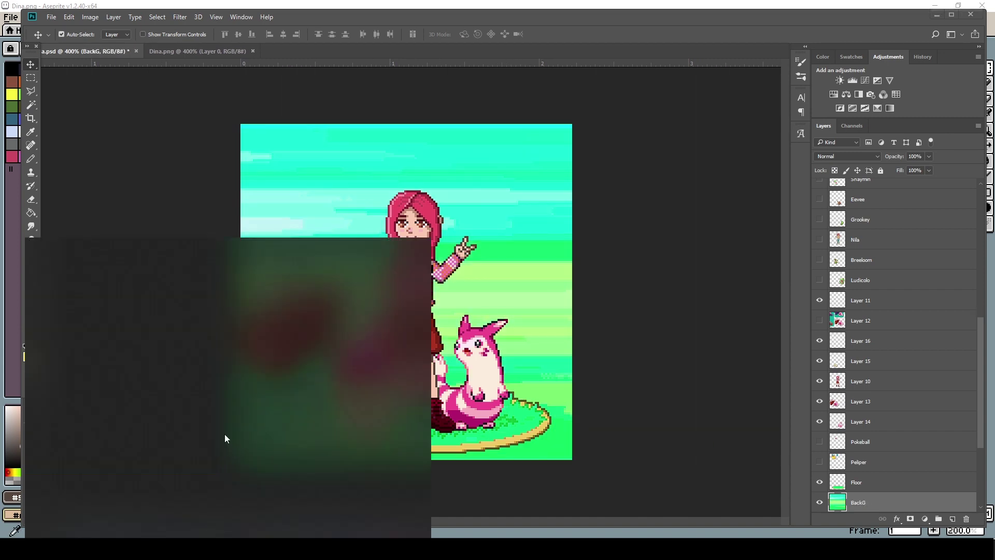
left_click(225, 436)
left_click(784, 296)
key("ctrl+o")
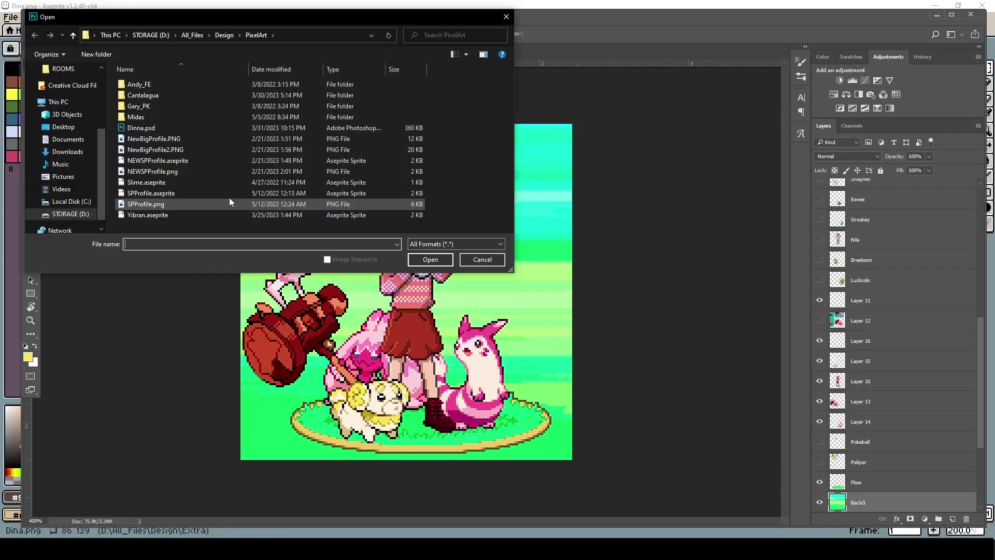
scroll(75, 186, "up", 2)
key("Escape")
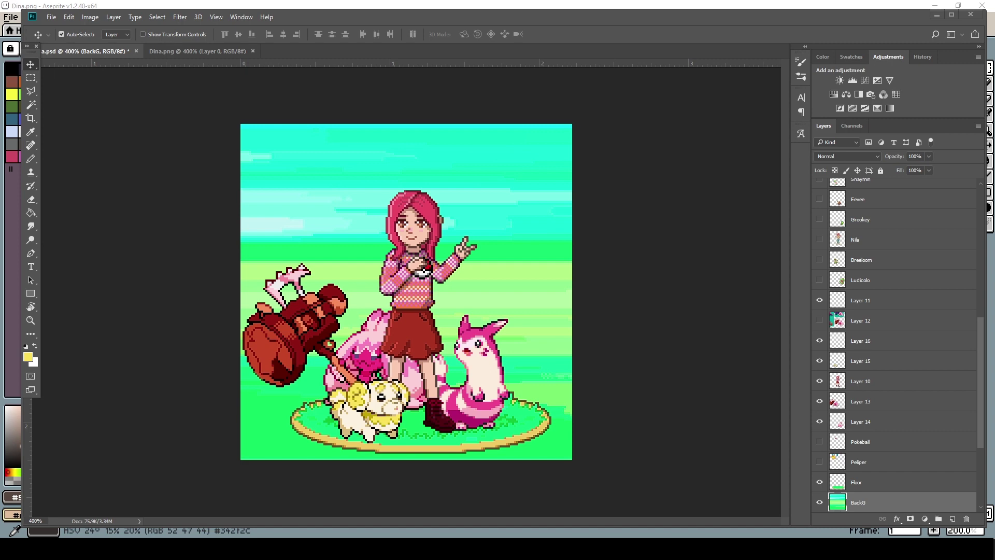
- Open the teapot reference image polter.PNG from the Downloads folder
key("ctrl+o")
left_click(69, 151)
left_click(142, 243)
type("polt")
left_click(143, 253)
key("Return")
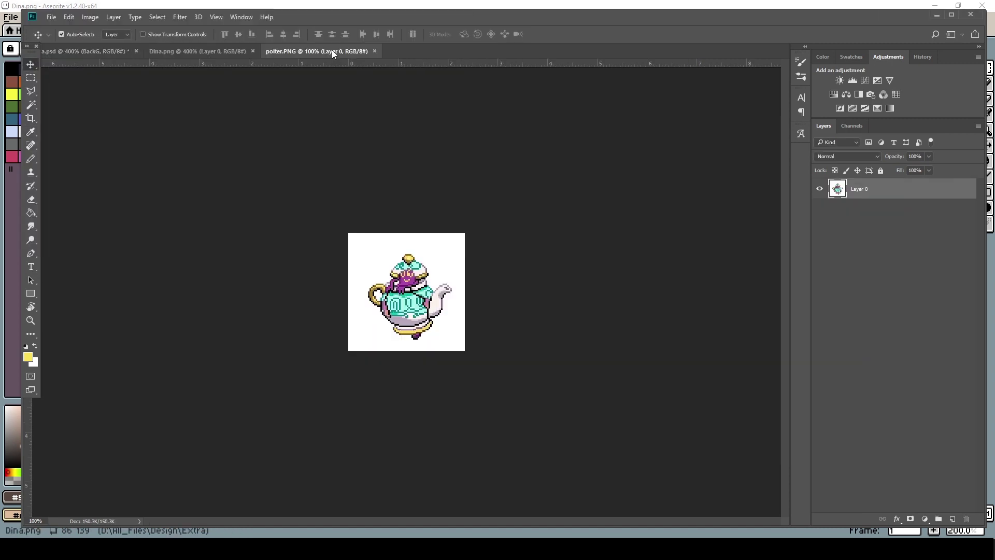
- Detach the polter.PNG reference into its own floating window and hide Layer 11 and Layer 16 in the scene
left_click_drag(331, 51, 282, 178)
left_click_drag(291, 246, 495, 267)
key("ctrl+z")
left_click(341, 177)
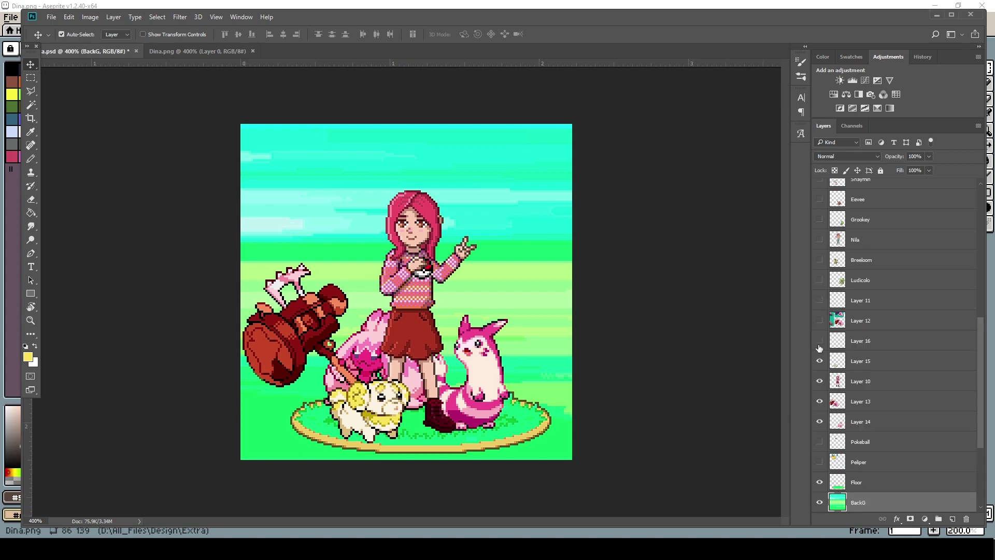
- Add a new empty layer directly above Layer 15 for the teapot sprite
left_click(860, 361)
left_click(952, 519)
left_click(527, 229)
left_click(860, 346)
scroll(573, 186, "up", 5)
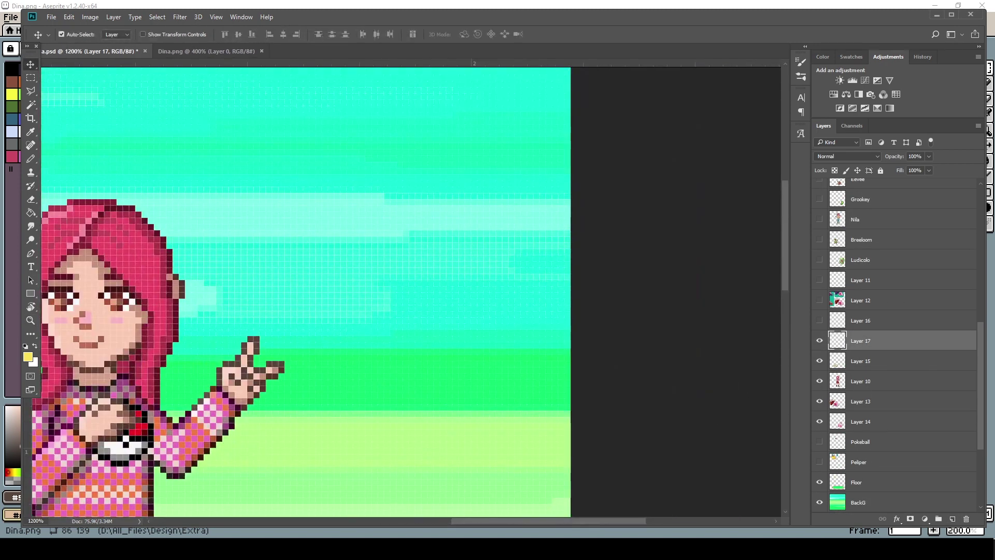
- Start the teapot lid's knob in the sky with brown pixels on top and black pixels down its left side
left_click(438, 232)
key("b")
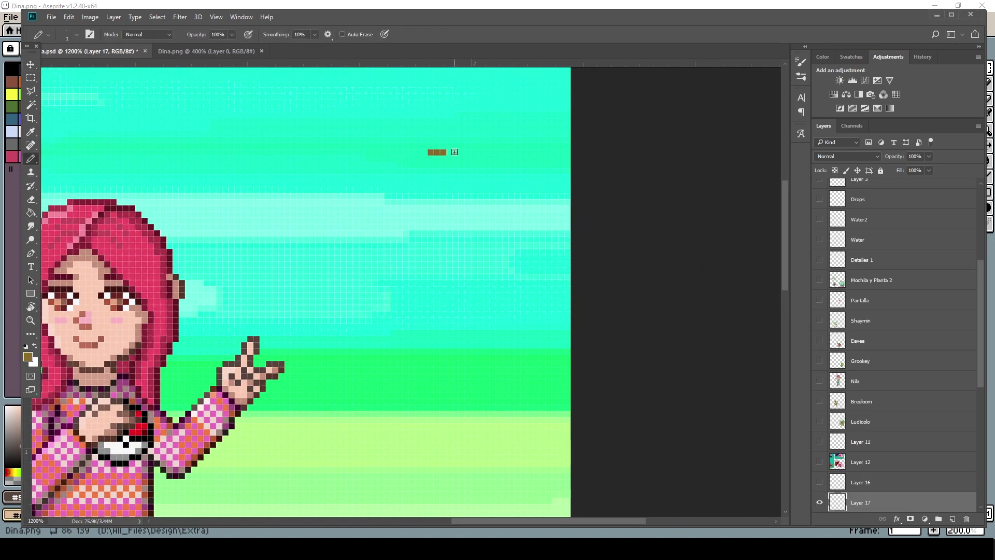
left_click(418, 165)
left_click(419, 166)
left_click_drag(419, 171, 424, 177)
key("XF86AudioNext")
key("XF86AudioNext")
key("XF86AudioNext")
scroll(440, 185, "up", 1)
left_click(428, 213)
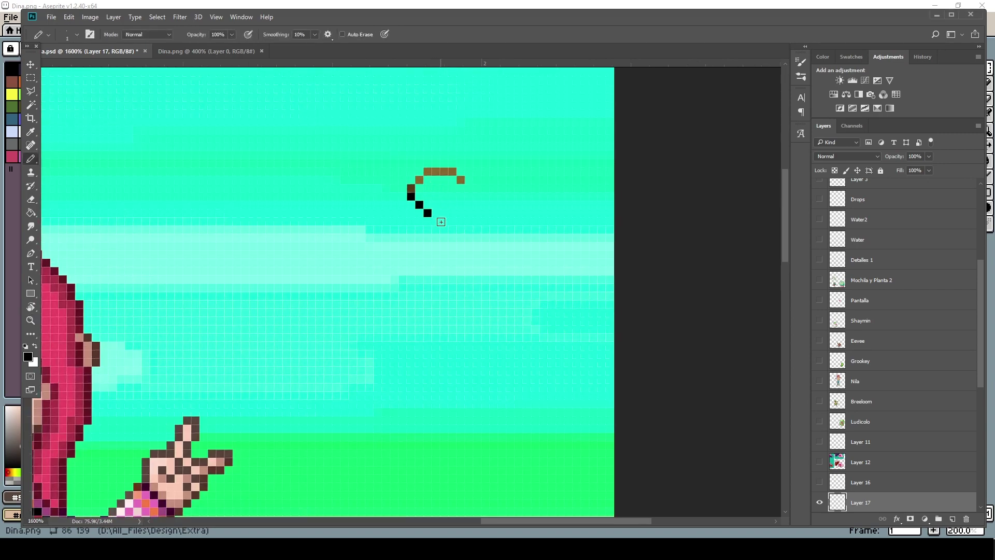
- Close the knob in black and brown and draw the lid's right curve in teal, mauve and brown, following the reference
mouse_move(437, 221)
left_mouse_down()
mouse_move(455, 231)
mouse_move(373, 243)
mouse_move(468, 196)
mouse_move(485, 252)
mouse_move(475, 211)
mouse_move(491, 234)
mouse_move(503, 221)
mouse_move(535, 255)
left_mouse_up()
left_click(461, 204)
key("ctrl+Tab")
left_click(503, 221)
key("ctrl+Tab")
key("ctrl+Tab")
left_click(527, 238)
key("ctrl+Tab")
key("ctrl+Tab")
key("ctrl+Tab")
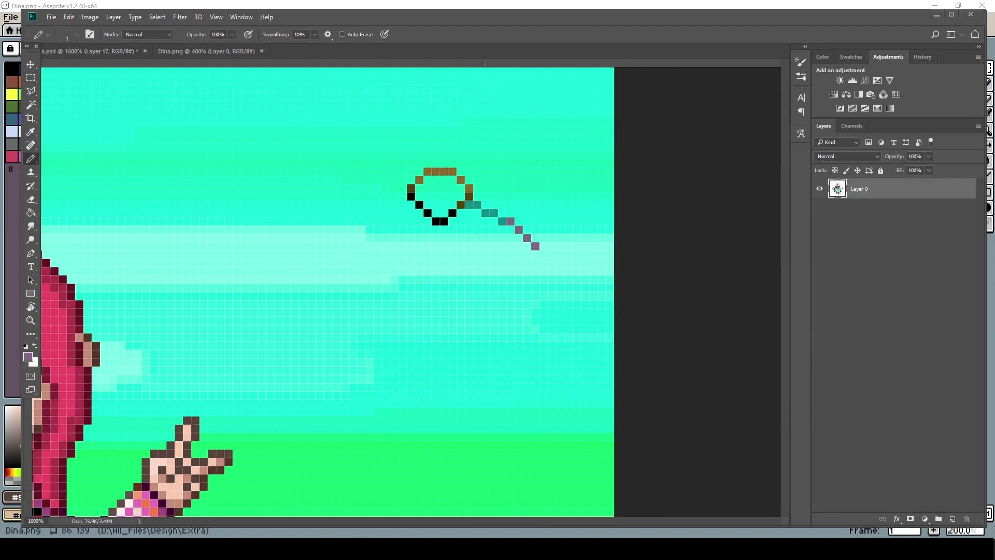
key("ctrl+Tab")
left_click(535, 263)
key("ctrl+Tab")
key("ctrl+Tab")
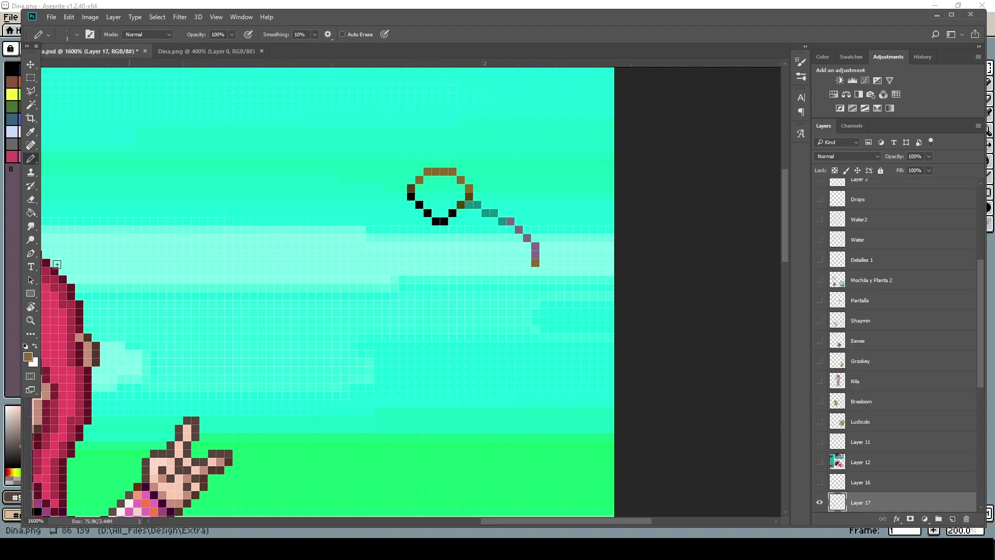
- Draw the lid's right rim in black and the pot's edge below it in mauve, black and teal
key("ctrl+Tab")
mouse_move(544, 271)
left_mouse_down()
mouse_move(529, 312)
mouse_move(510, 296)
left_mouse_up()
key("ctrl+Tab")
key("ctrl+Tab")
left_click(527, 304)
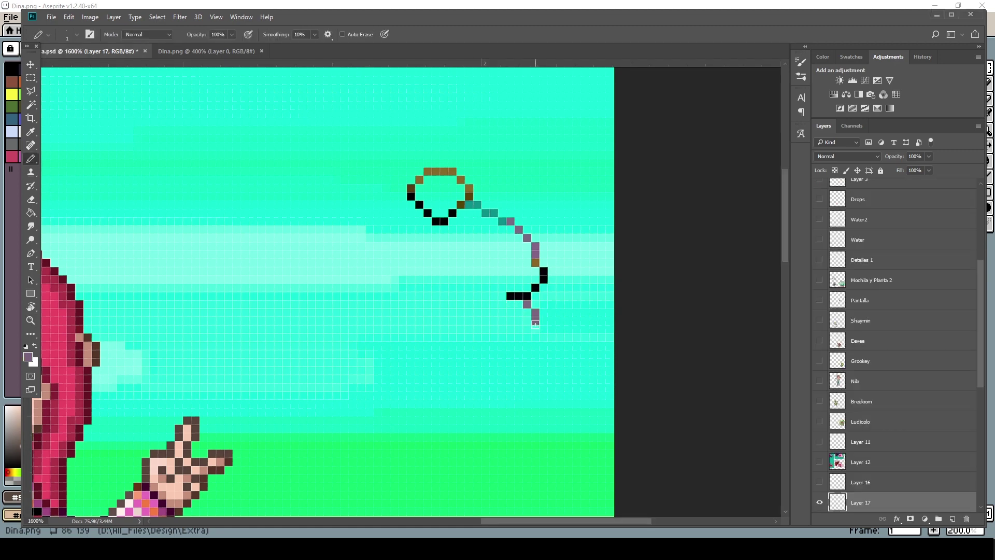
key("ctrl+Tab")
key("ctrl+Tab")
mouse_move(535, 337)
left_mouse_down()
mouse_move(527, 337)
mouse_move(560, 354)
mouse_move(560, 370)
left_mouse_up()
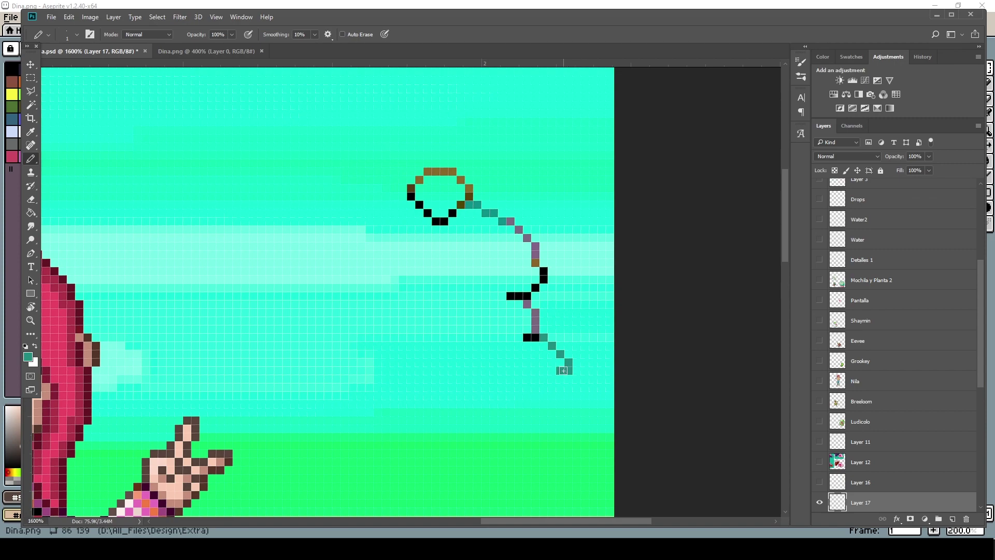
key("ctrl+Tab")
key("ctrl+Tab")
- Move the teapot outline up and to the left in the sky
key("v")
left_click_drag(522, 230, 448, 174)
left_click(404, 232)
left_click(405, 232, "alt")
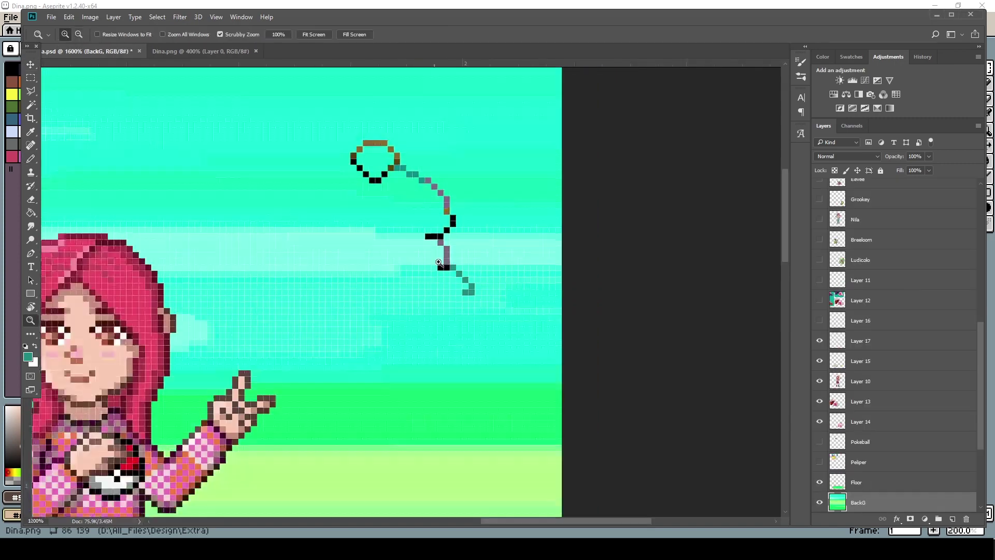
- Draw the spout's arched outline and opening in pink, mauve and black pixels from the teapot's right edge
left_click_drag(377, 207, 450, 258)
key("b")
key("ctrl+Tab")
key("ctrl+Tab")
left_click(551, 344)
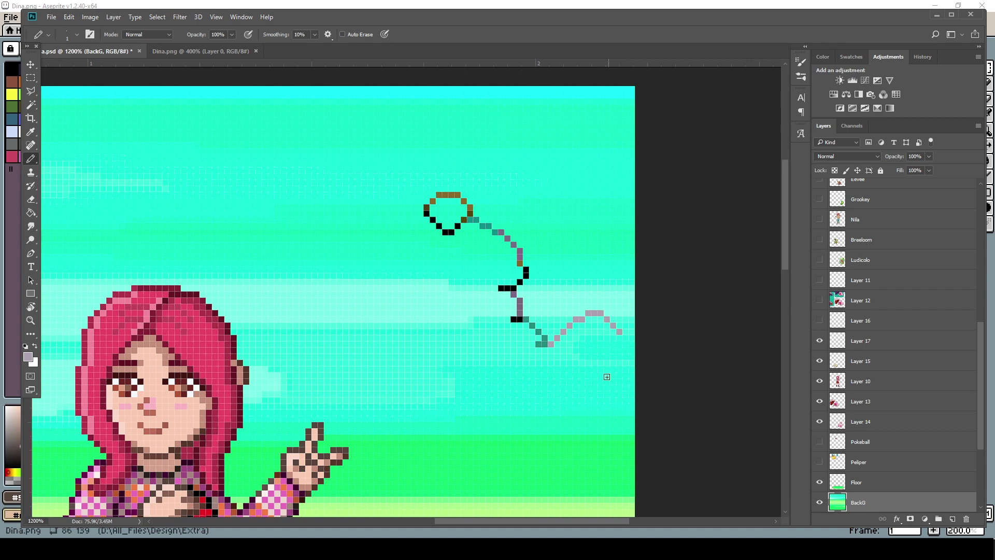
mouse_move(340, 548)
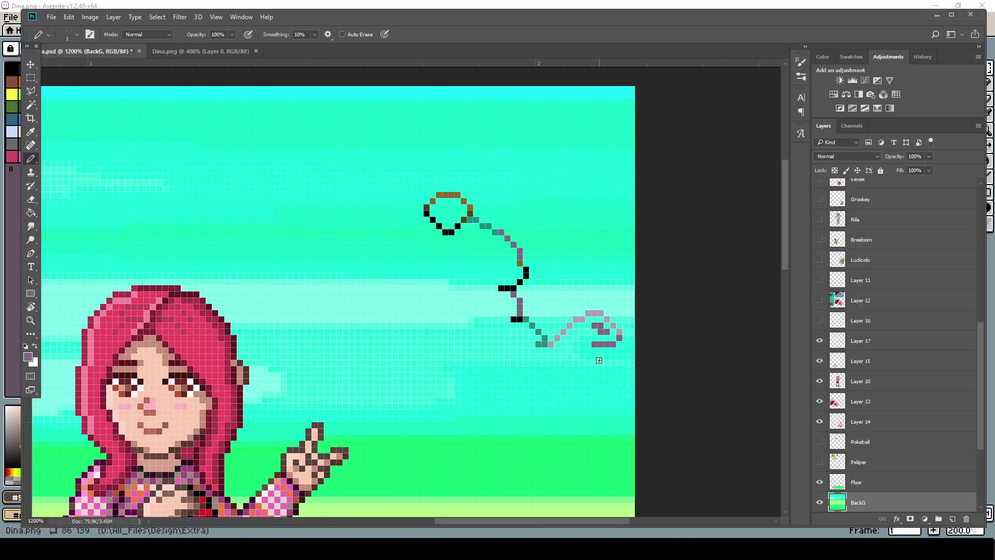
key("ctrl+Tab")
key("ctrl+Tab")
left_click(594, 344)
left_click(580, 367)
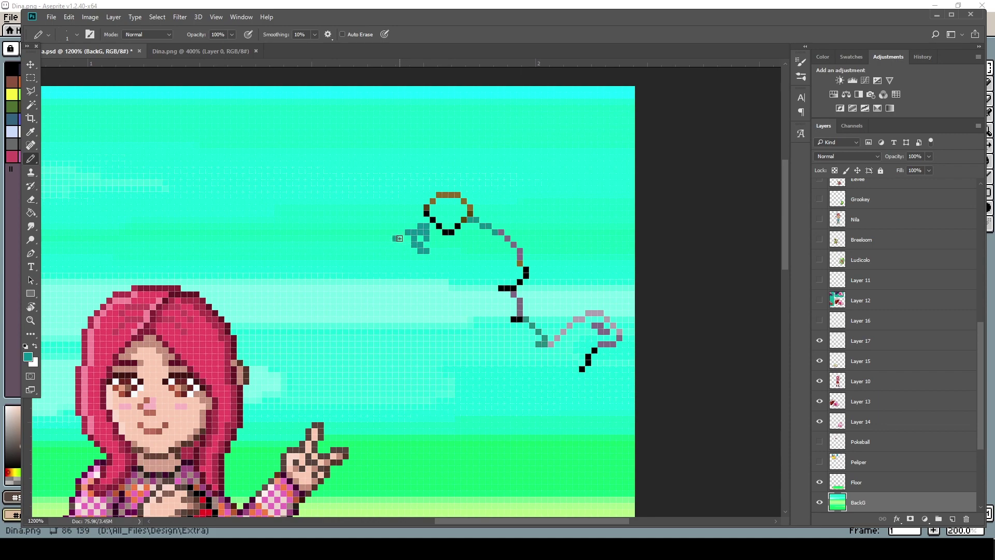
- Draw the lid's left edge and rim in pink, brown and black, with a purple line running down below it
key("ctrl+Tab")
key("ctrl+Tab")
mouse_move(389, 251)
left_mouse_down()
mouse_move(360, 272)
mouse_move(402, 272)
mouse_move(449, 314)
mouse_move(430, 318)
mouse_move(380, 268)
mouse_move(376, 276)
mouse_move(387, 289)
mouse_move(399, 284)
mouse_move(422, 316)
mouse_move(400, 299)
left_mouse_up()
key("ctrl+Tab")
key("ctrl+Tab")
left_click(401, 271)
key("ctrl+Tab")
key("ctrl+Tab")
key("ctrl+Tab")
key("ctrl+Tab")
left_click(377, 270)
key("ctrl+Tab")
scroll(381, 306, "up", 1)
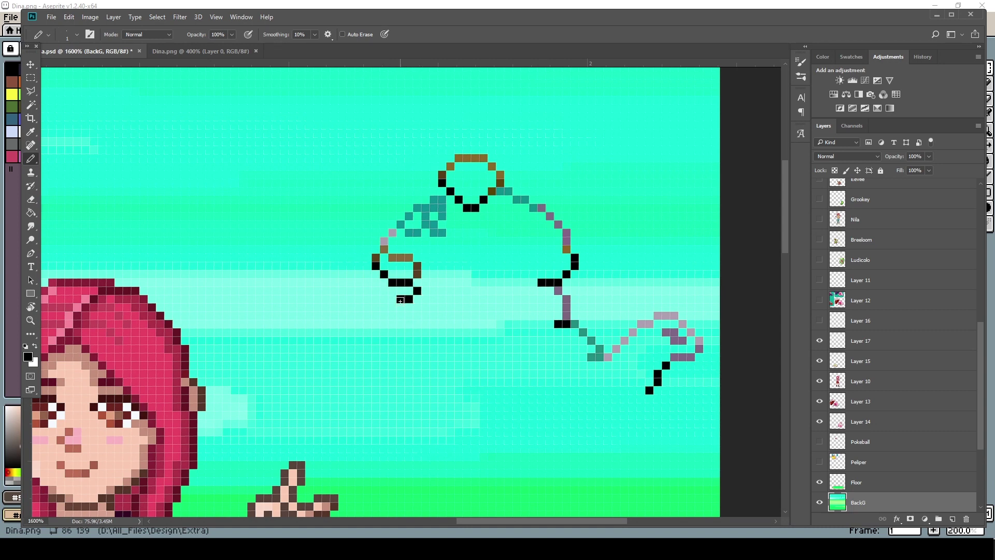
left_click(384, 291)
- Select the teapot's left outline and spout pixels on the BackG layer with the Magic Wand and copy them to a new layer
key("v")
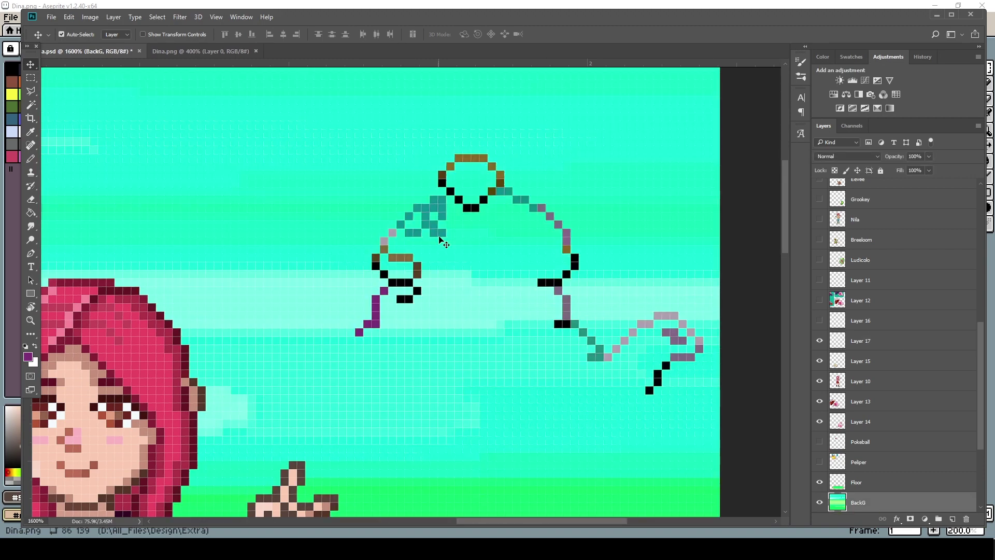
key("w")
left_click(392, 233)
left_click(377, 312)
left_click(567, 298)
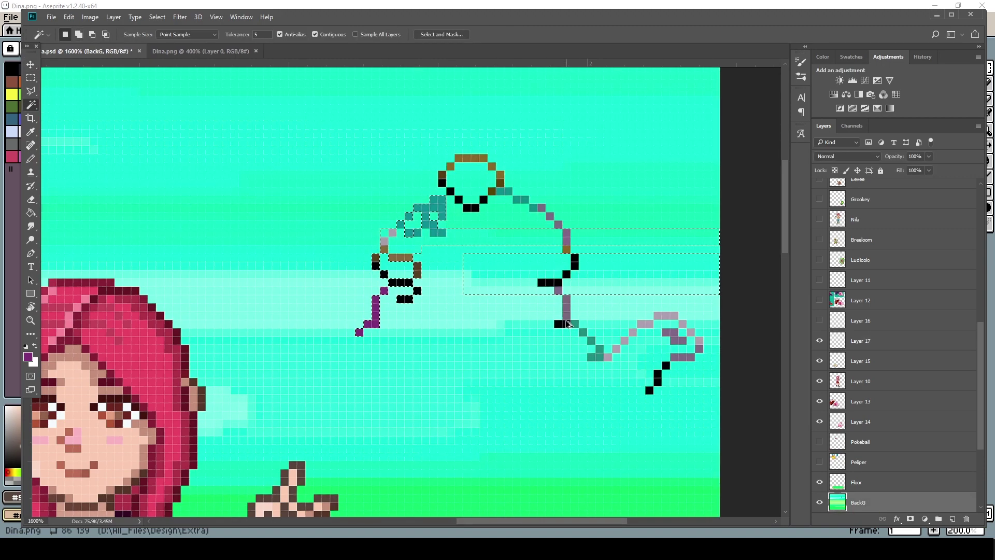
key("ctrl+z")
left_click(819, 502)
left_click(820, 502)
left_click(617, 348)
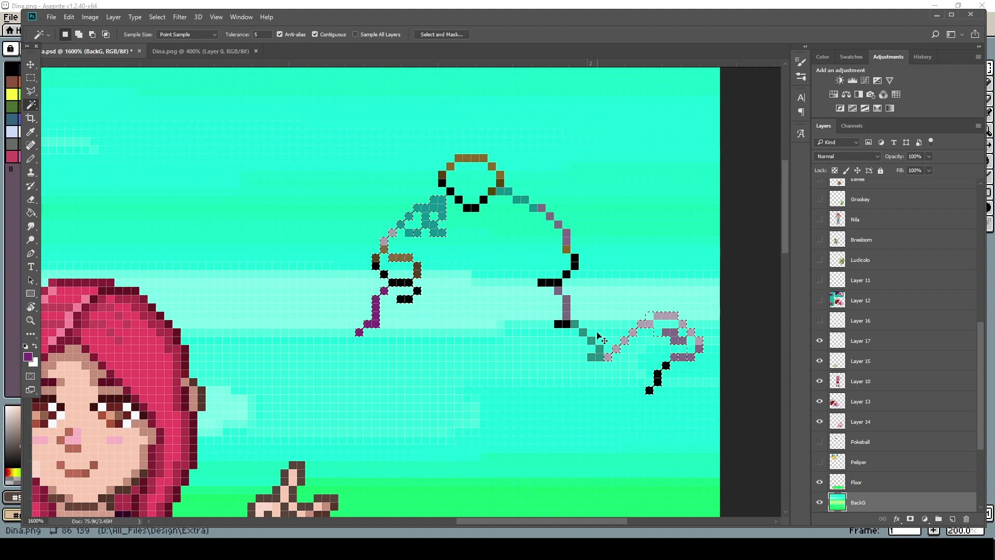
key("ctrl+j")
- Hide Layer 17 to isolate the copied teapot outline pixels over the background
key("v")
left_click(570, 311)
left_click(820, 340)
scroll(821, 415, "down", 2)
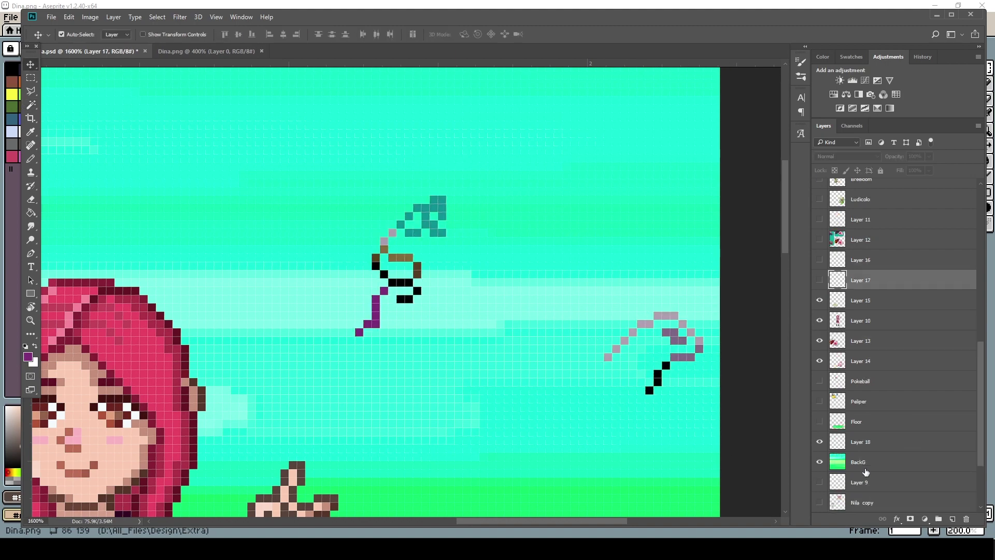
left_click(858, 482)
scroll(406, 292, "down", 5)
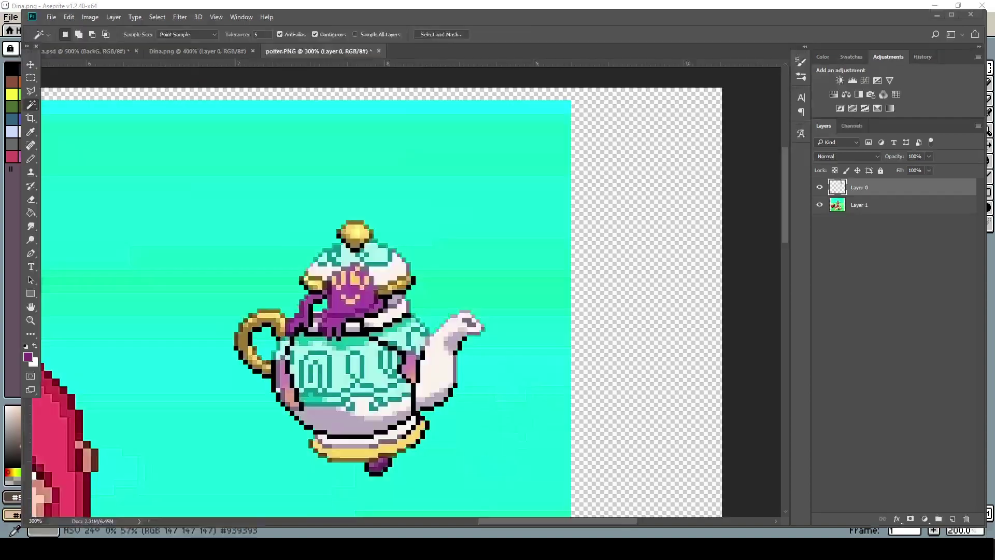
- Move the finished teapot sprite slightly down in the sky beside the girl's raised hand
scroll(411, 359, "down", 3)
scroll(460, 297, "up", 1)
key("v")
left_click_drag(551, 176, 546, 214)
- Crop the canvas to the edges of the background artwork, removing the transparent margins, and show the whole image
key("z")
key("x")
key("c")
left_click_drag(151, 286, 178, 287)
left_click_drag(637, 292, 612, 291)
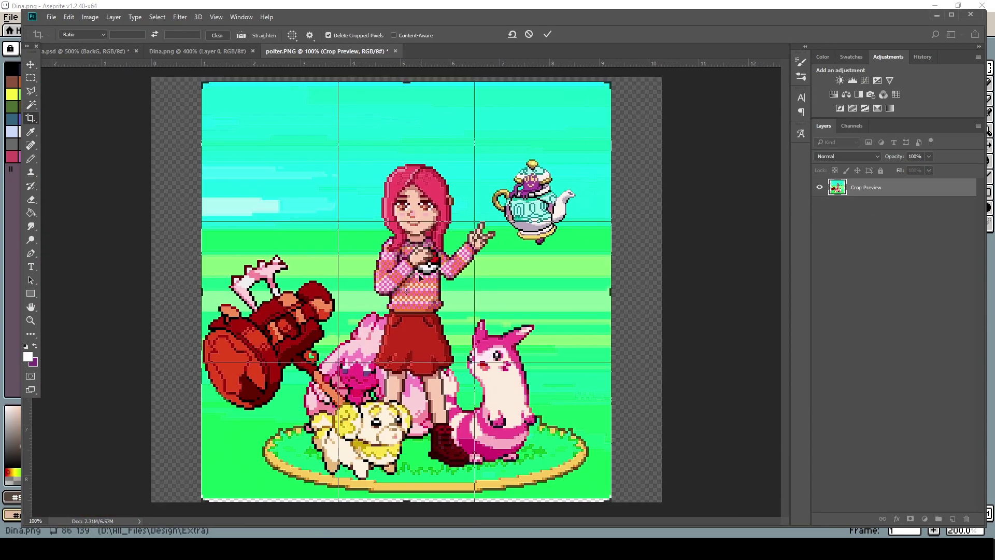
key("Return")
key("z")
left_click(455, 330, "alt")
key("ctrl+0")
key("v")
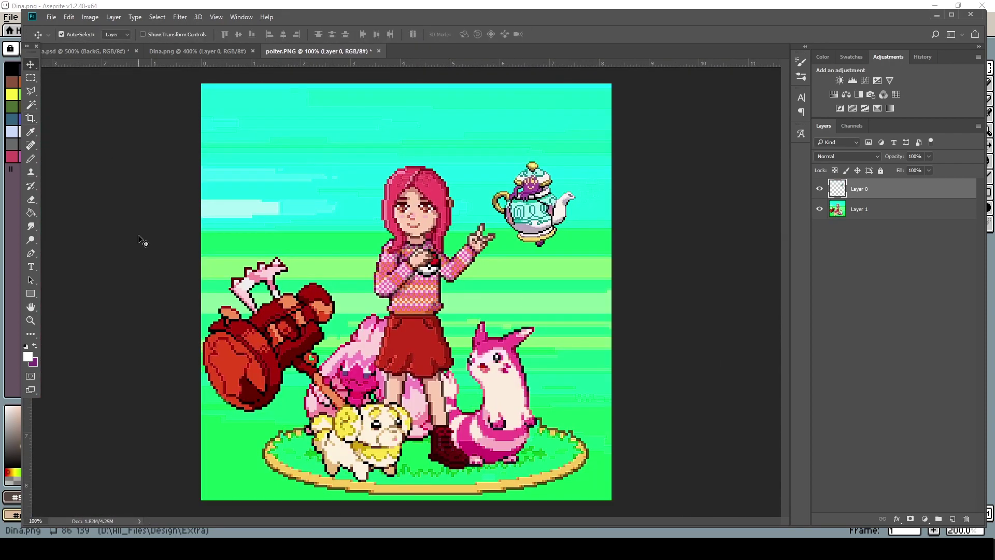